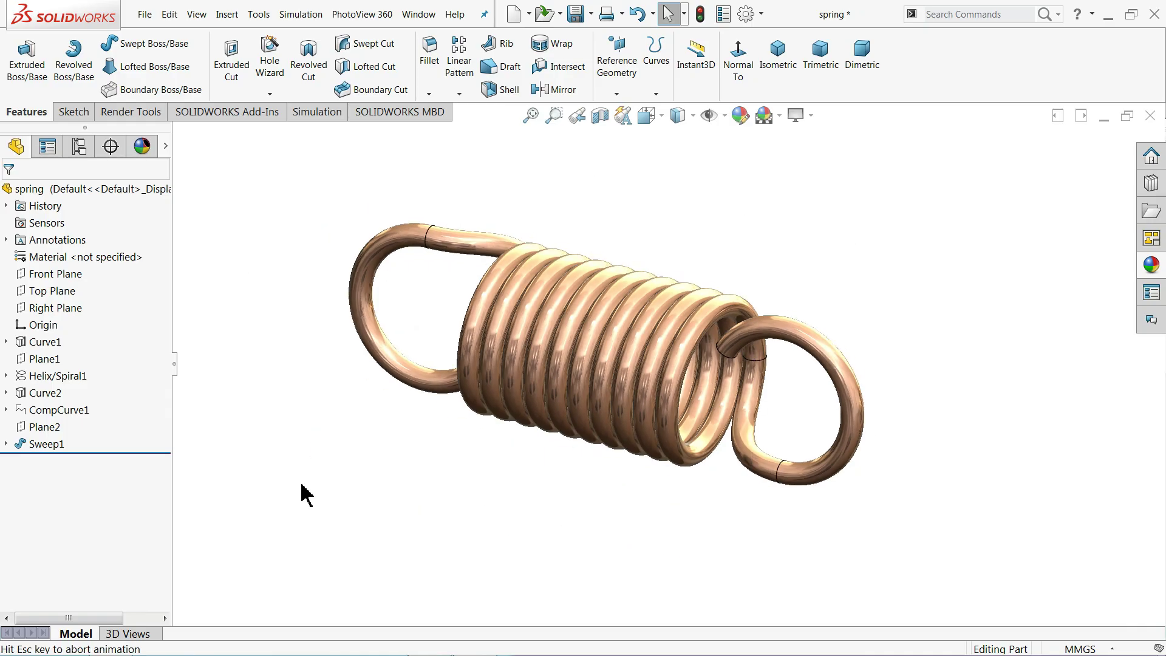
Examine the finished extension spring model, its dimensions, and its projected and composite curve features
mouse_move(402, 462)
middle_down()
mouse_move(447, 408)
mouse_move(562, 432)
mouse_move(610, 425)
mouse_move(567, 454)
mouse_move(424, 421)
mouse_move(385, 456)
mouse_move(419, 451)
middle_up()
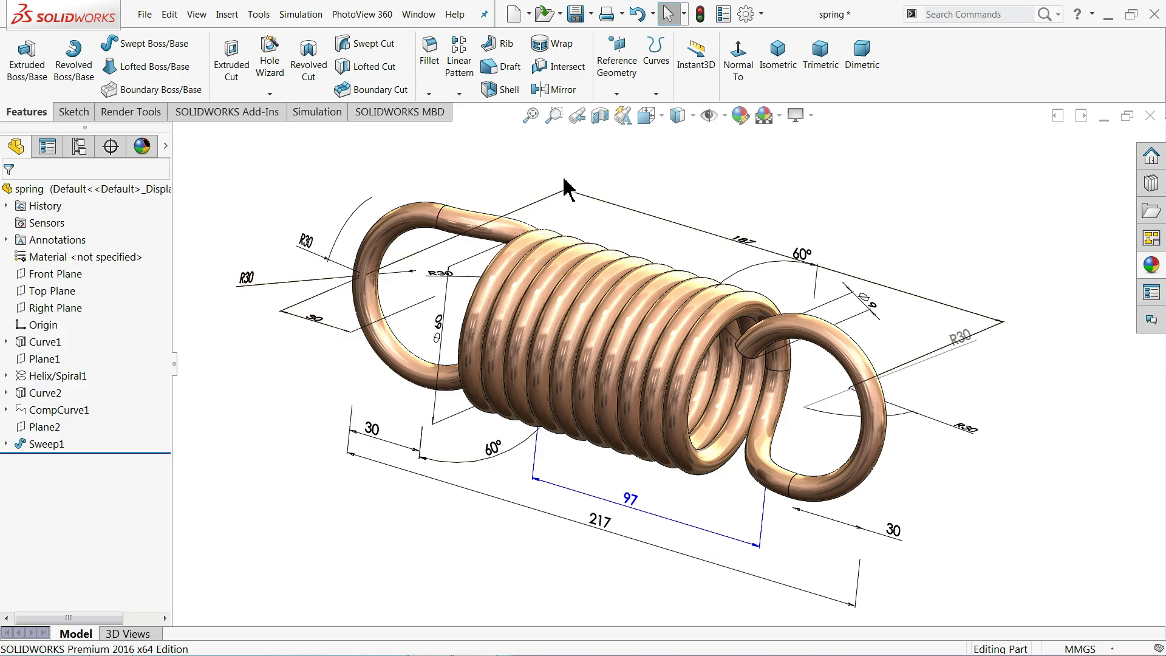
click(41, 343)
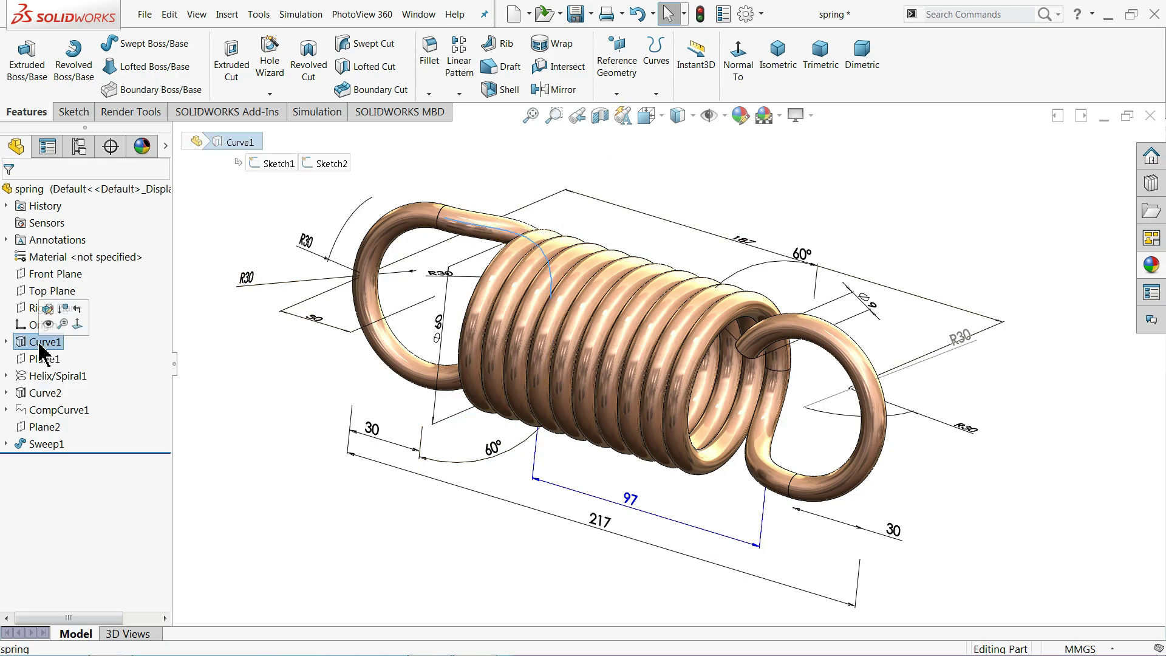
click(46, 411)
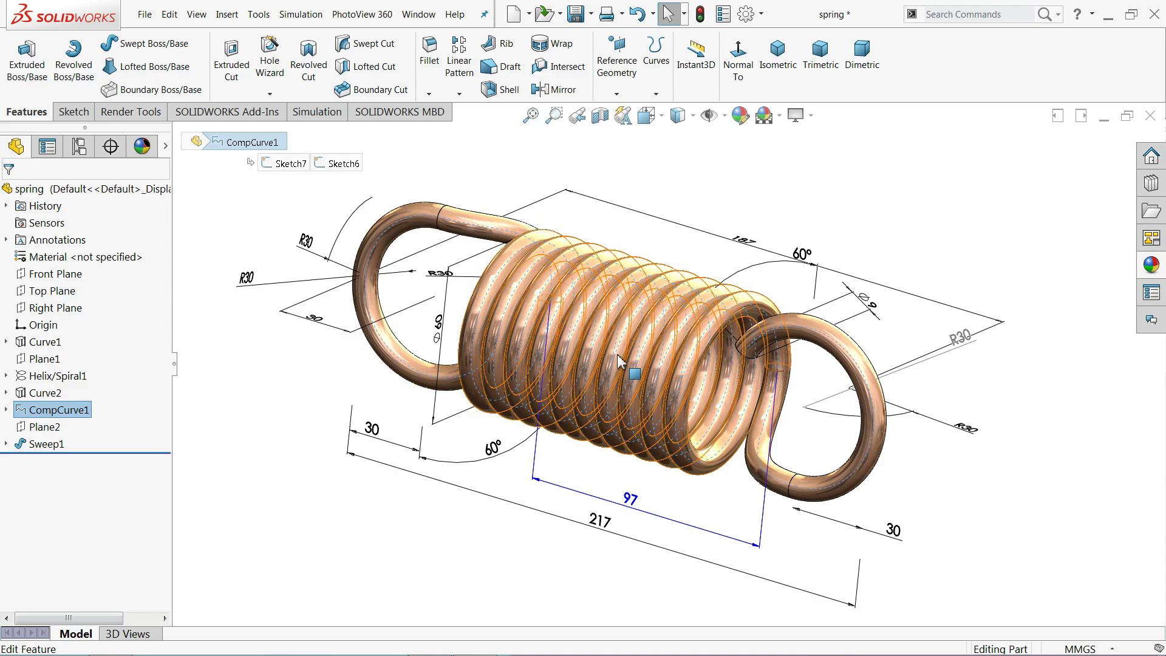
scroll(607, 374, down, 2)
mouse_move(325, 500)
middle_down()
mouse_move(389, 486)
mouse_move(348, 485)
mouse_move(343, 500)
middle_up()
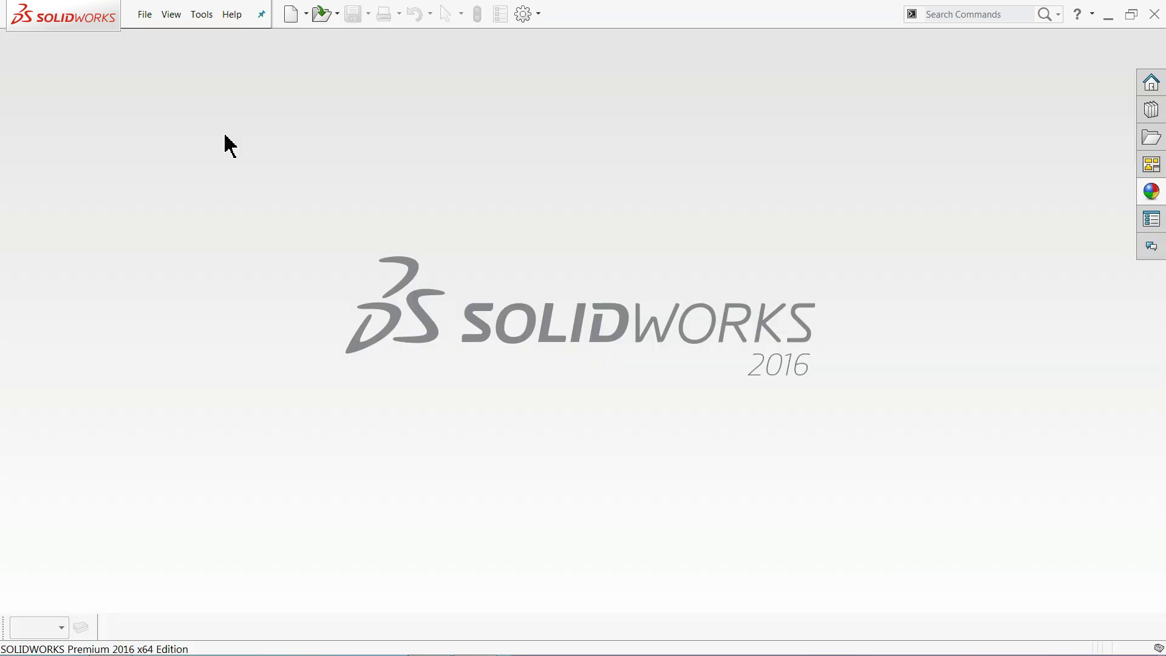
Create a new part document and give it a plain white scene background
click(144, 16)
click(157, 38)
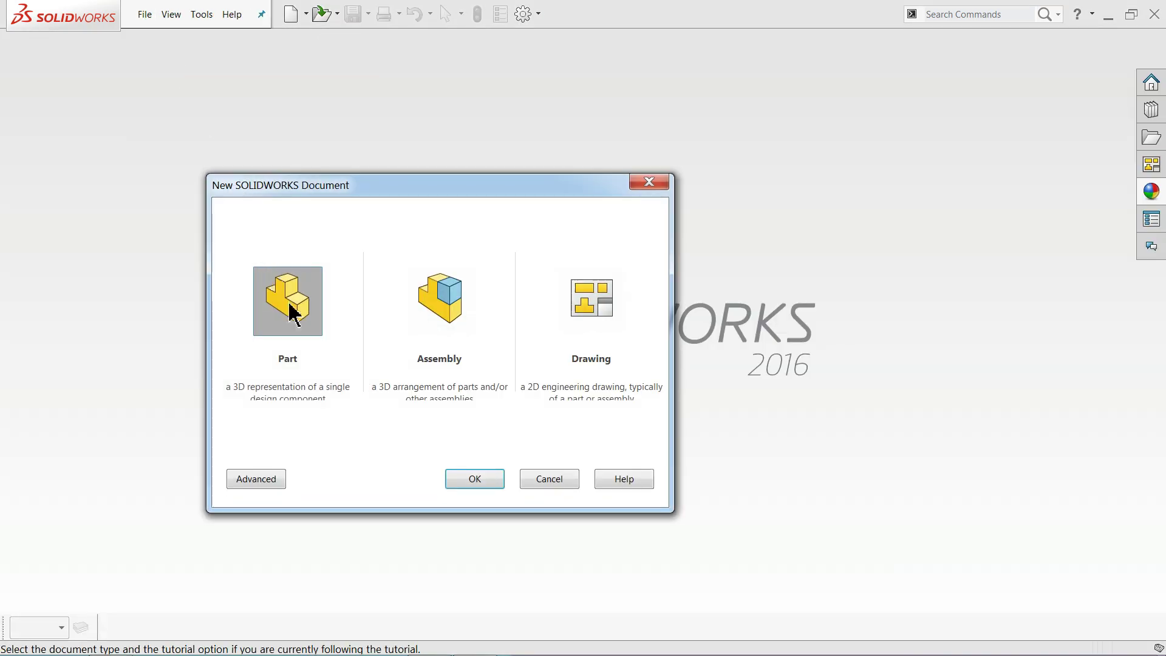
click(474, 484)
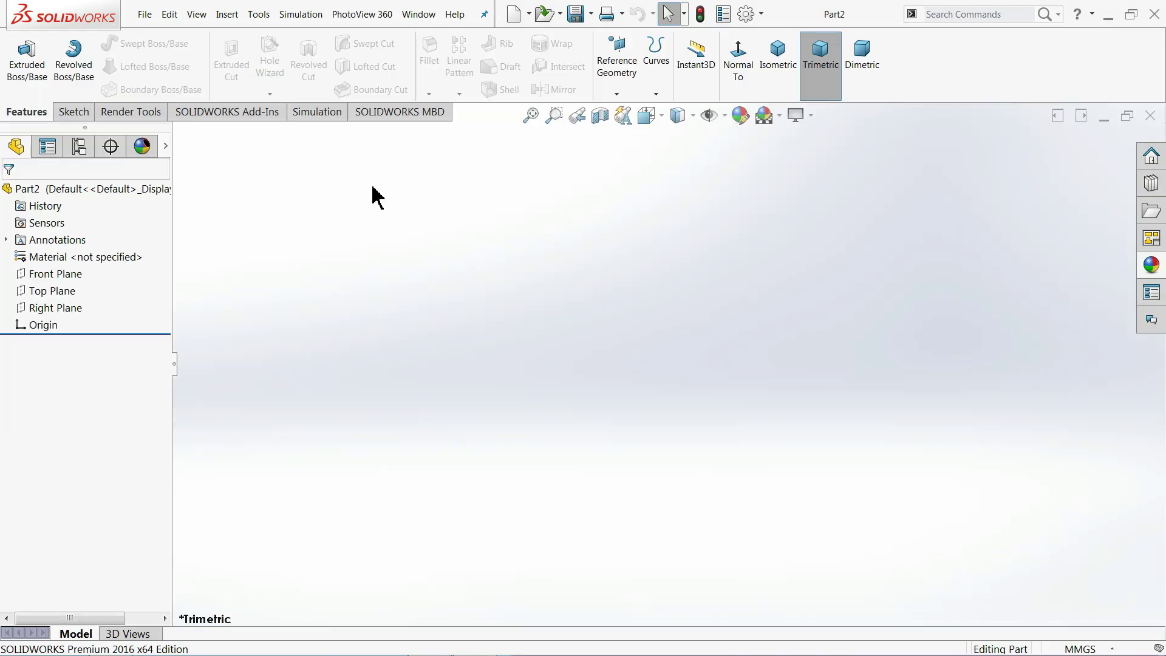
click(779, 117)
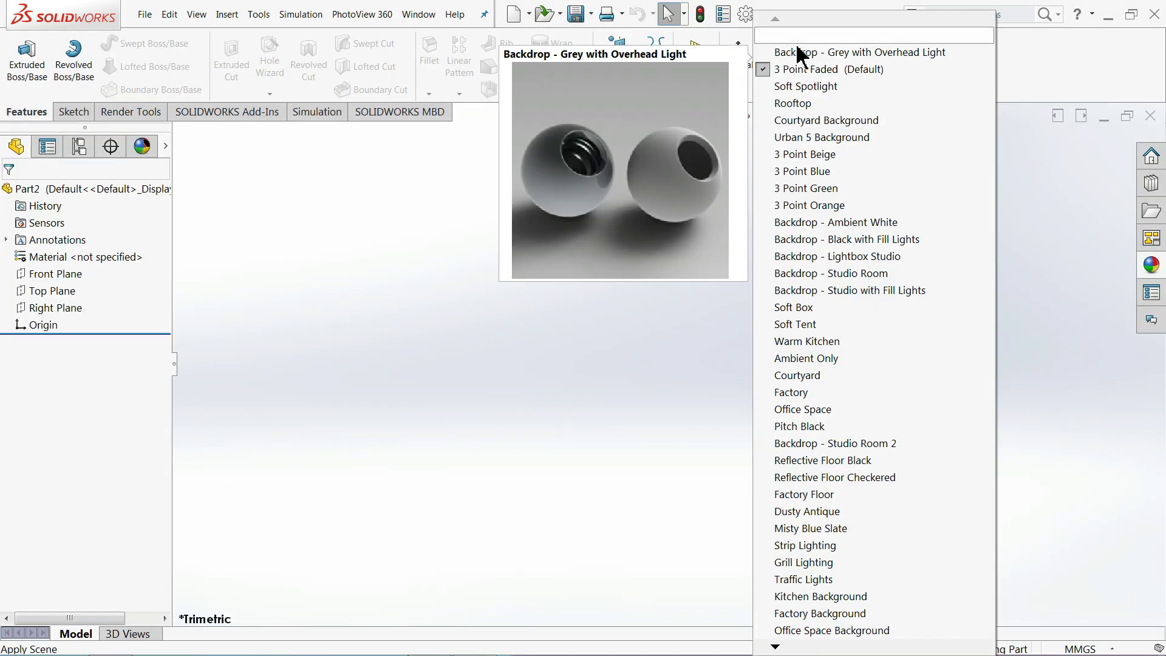
click(801, 38)
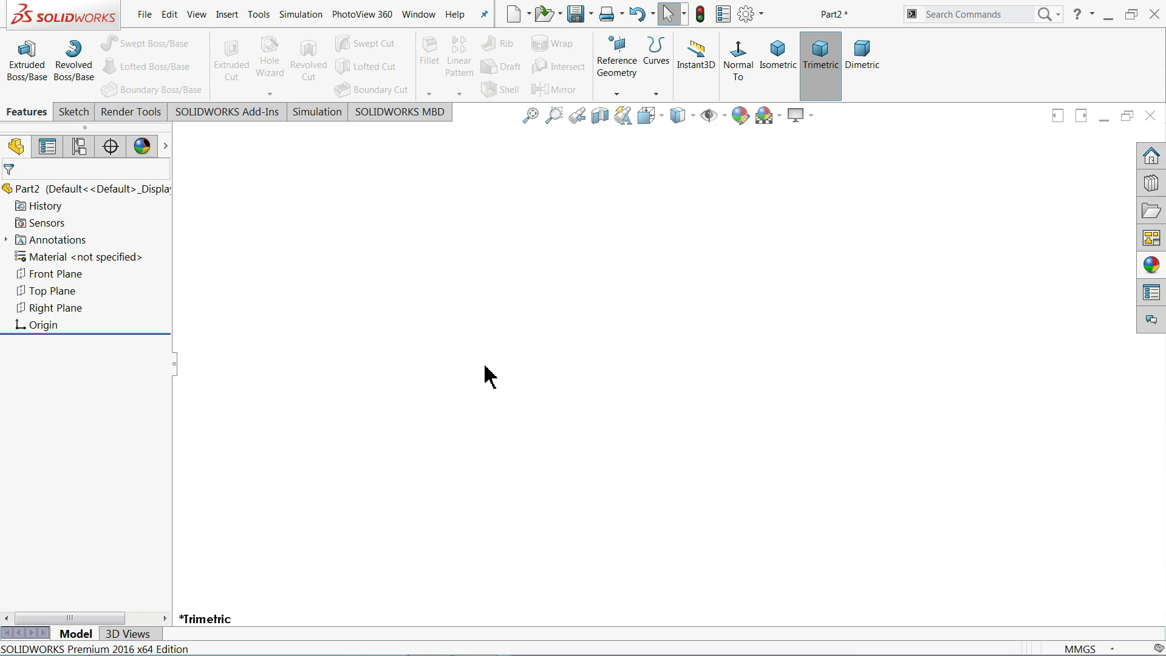
click(655, 94)
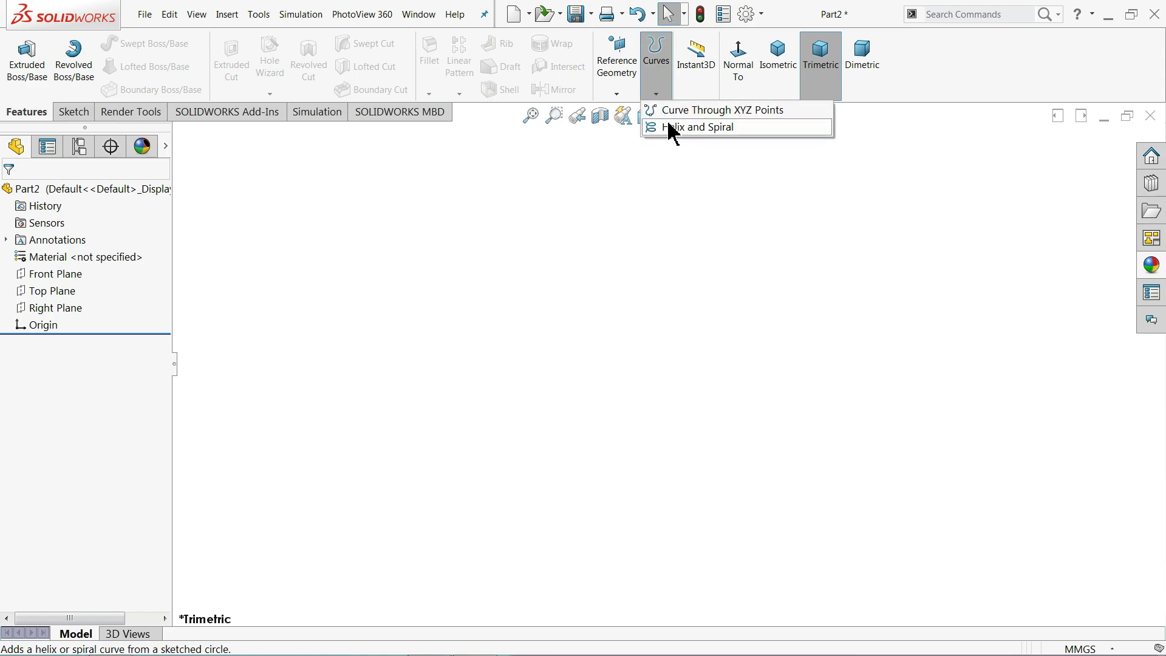
click(617, 93)
click(655, 94)
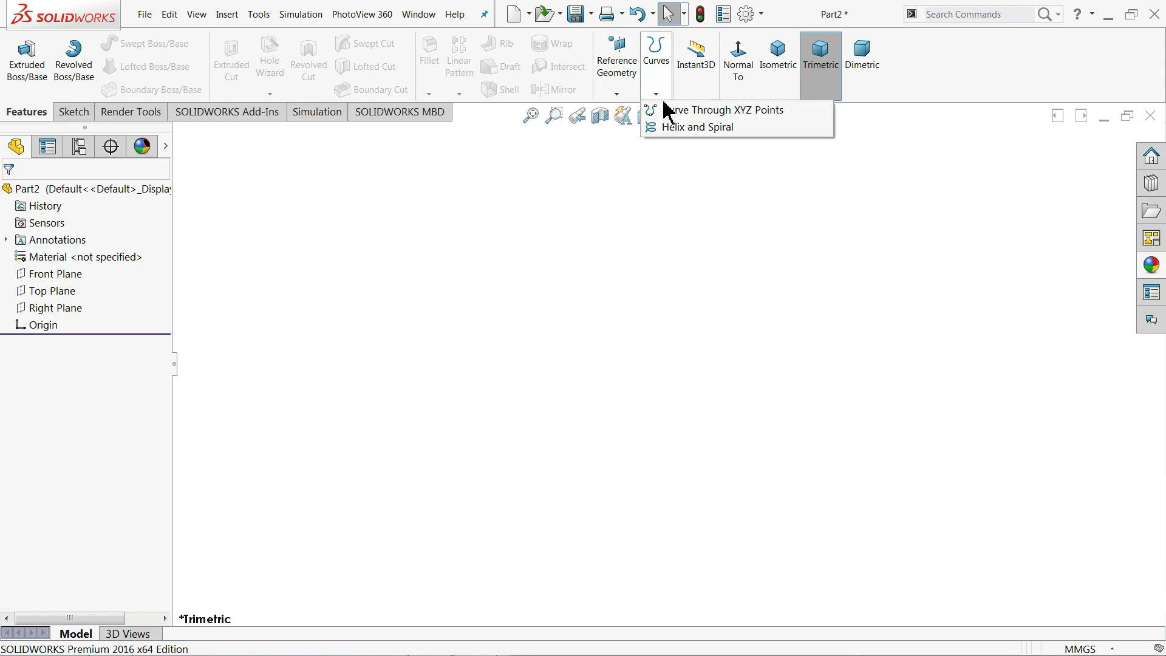
click(577, 227)
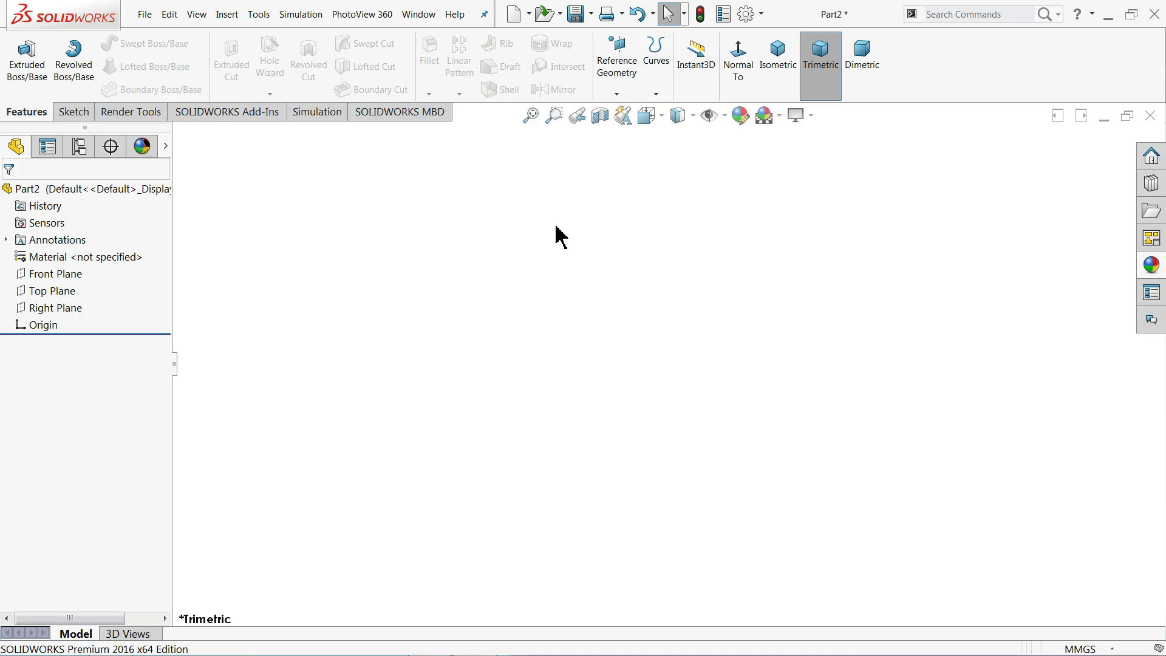
Sketch a three-point arc of about 39 mm radius on the Top Plane, starting level with the origin on its positive X side
click(53, 291)
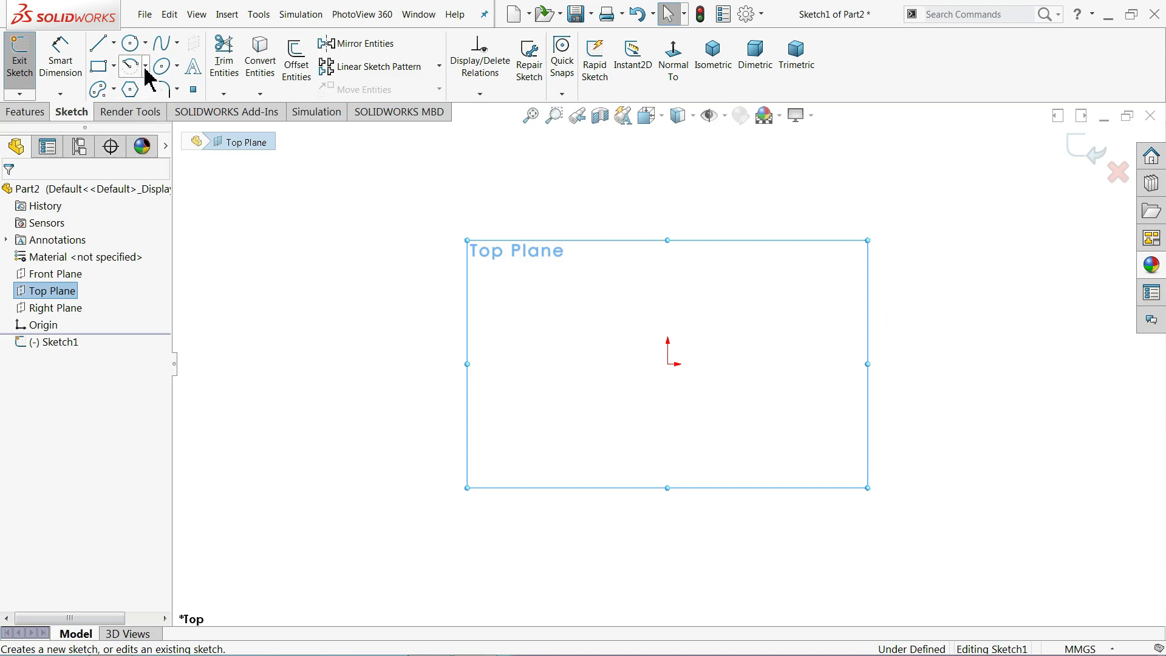
click(145, 66)
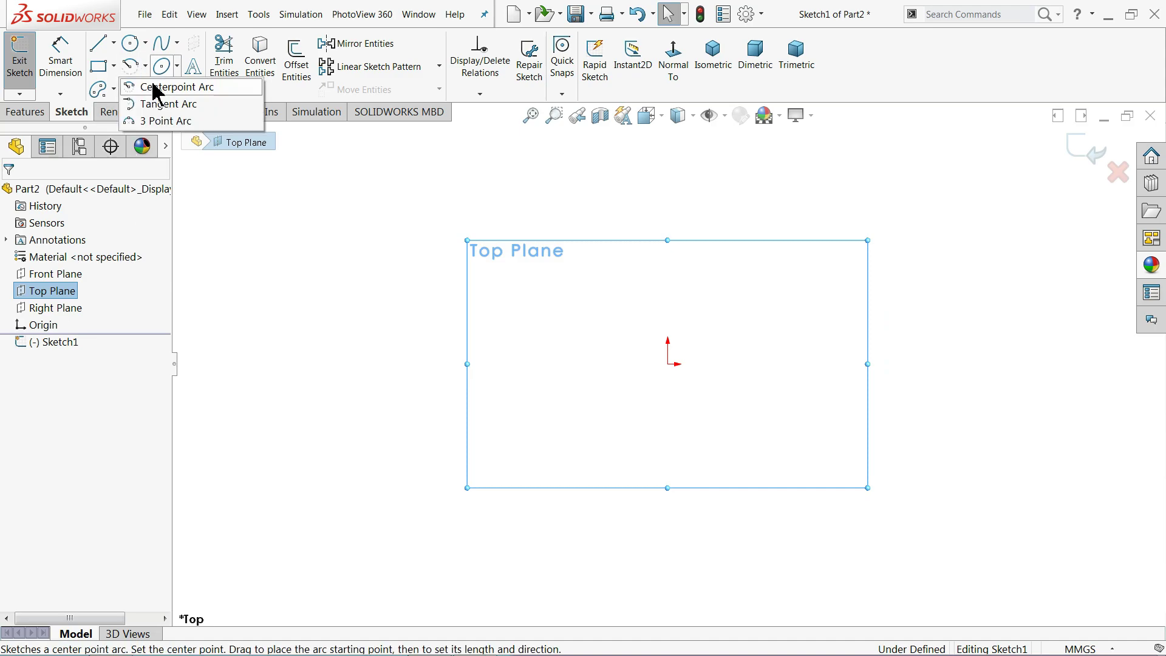
click(163, 121)
click(813, 364)
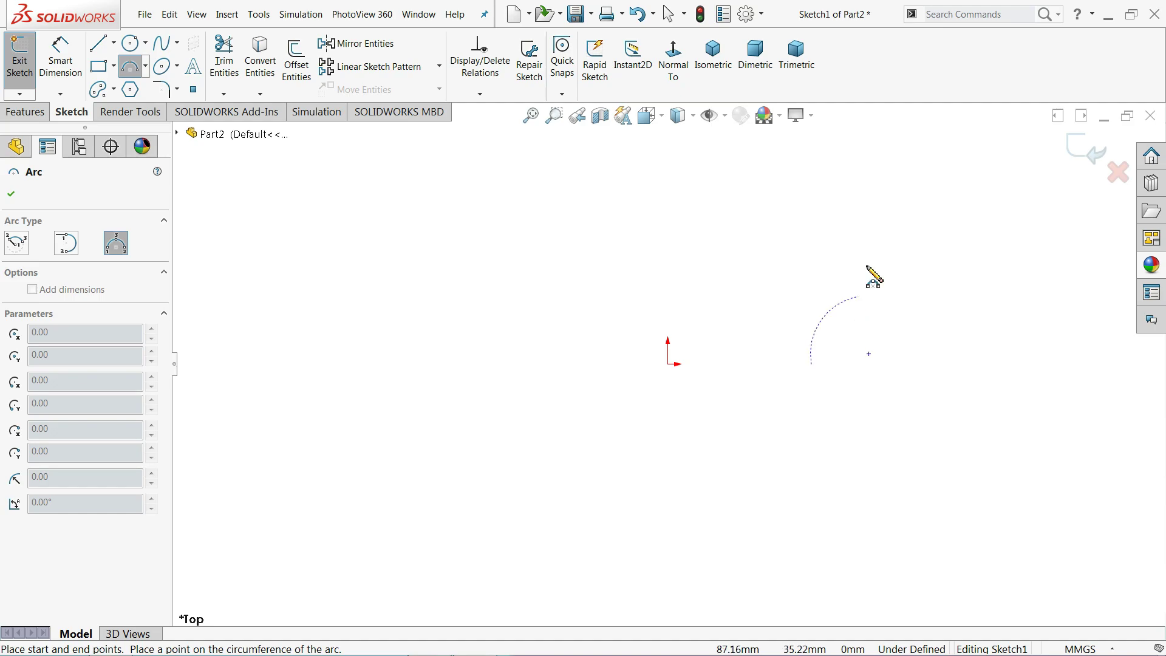
click(898, 231)
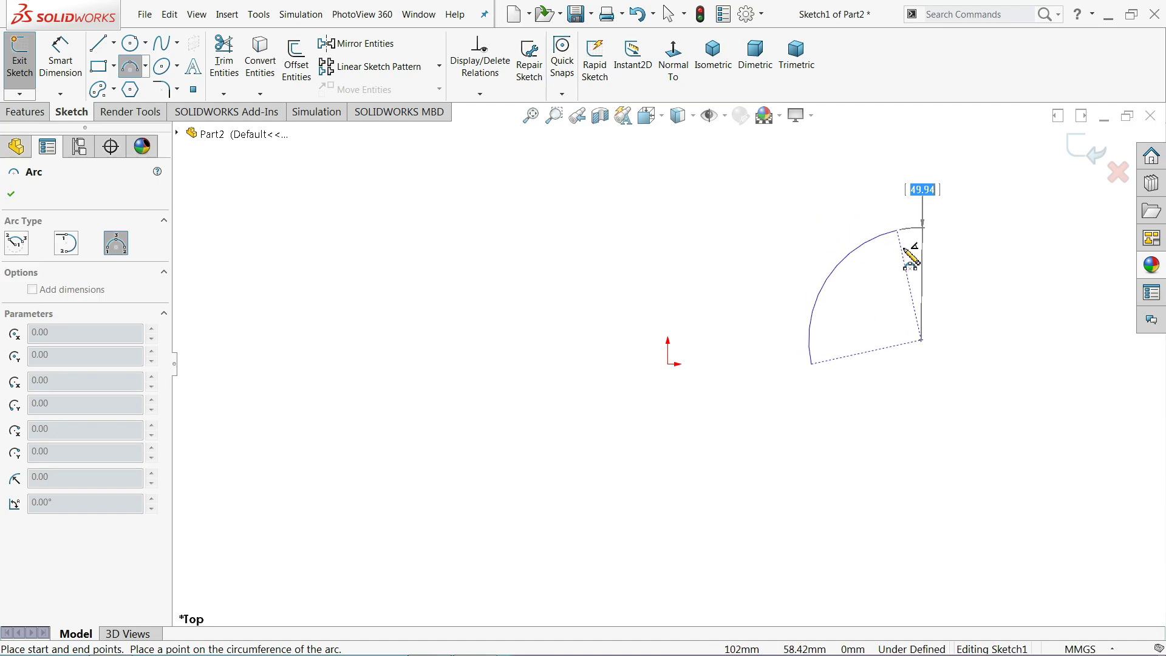
click(917, 303)
right_click(702, 260)
key(Escape)
scroll(929, 302, down, 3)
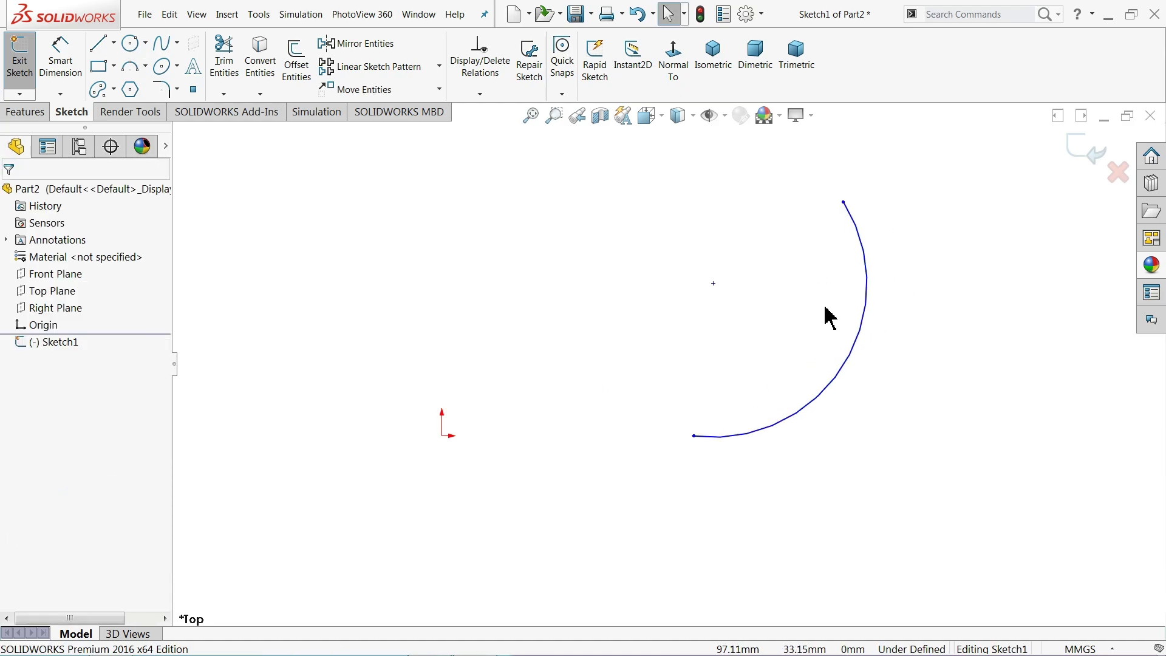
Make the arc's lower endpoint vertical with its centre and the upper endpoint horizontal with the centre
click(694, 436)
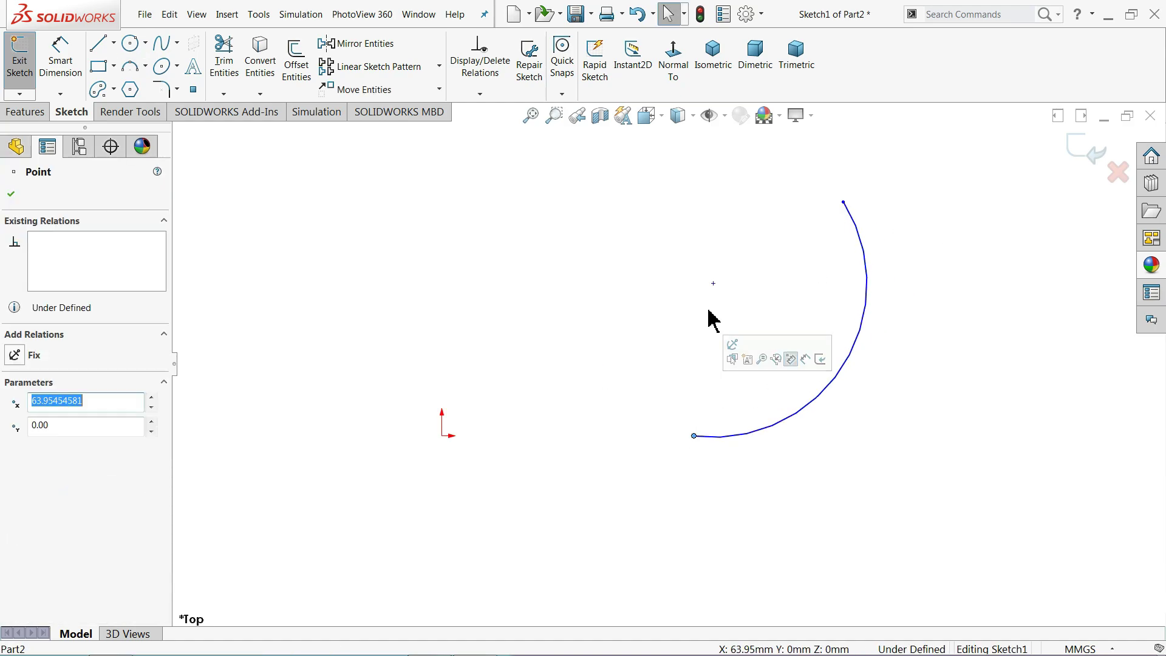
ctrl+click(714, 284)
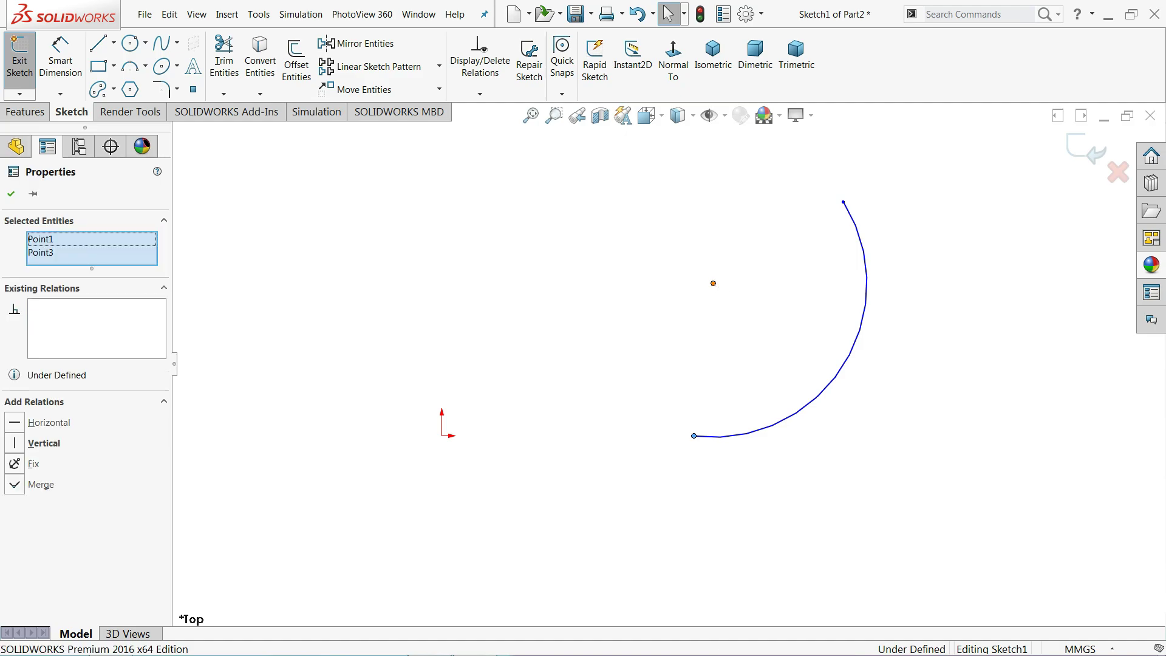
click(766, 240)
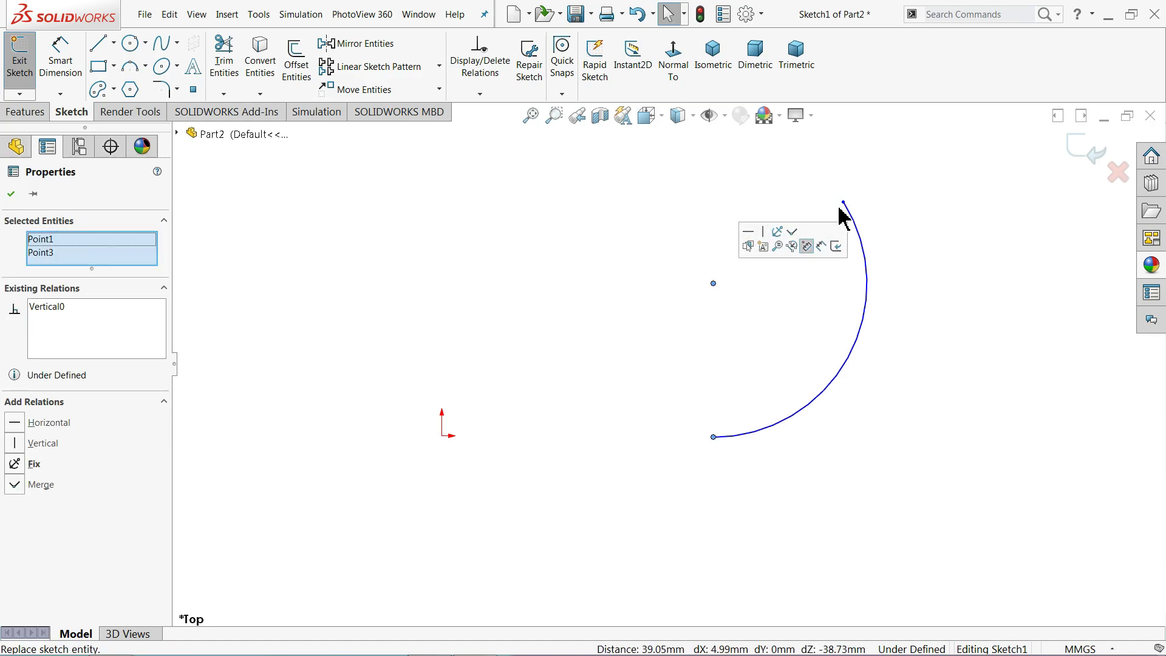
click(843, 202)
click(713, 283)
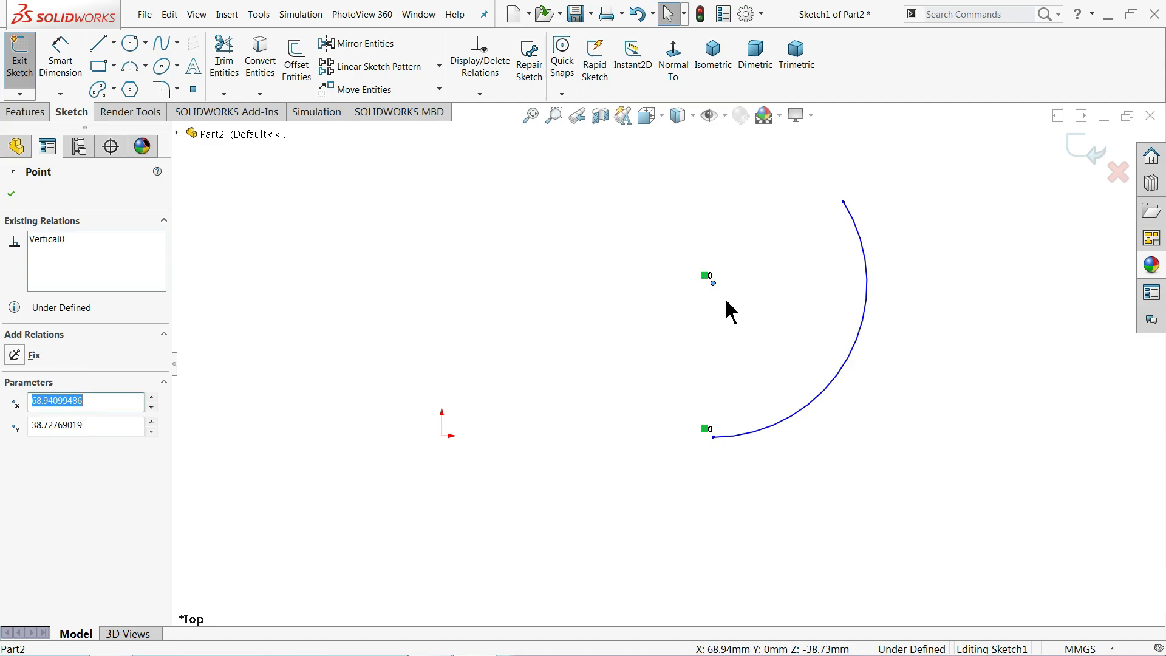
ctrl+click(843, 202)
click(876, 154)
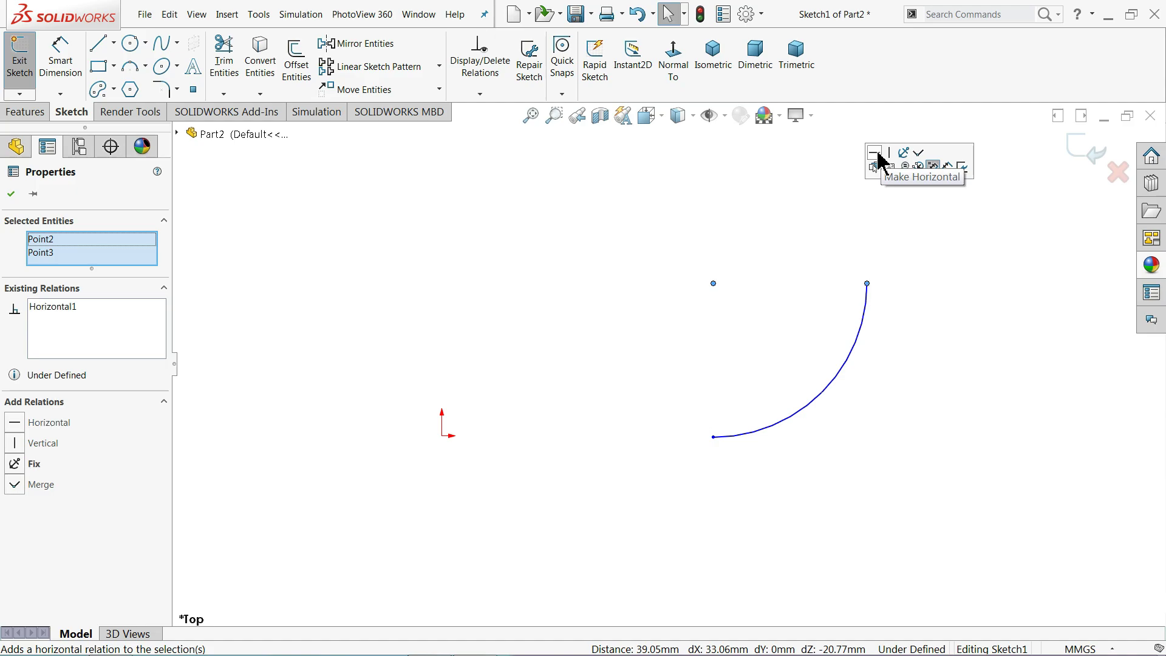
Add a horizontal relation between the arc's lower endpoint and the origin
click(714, 437)
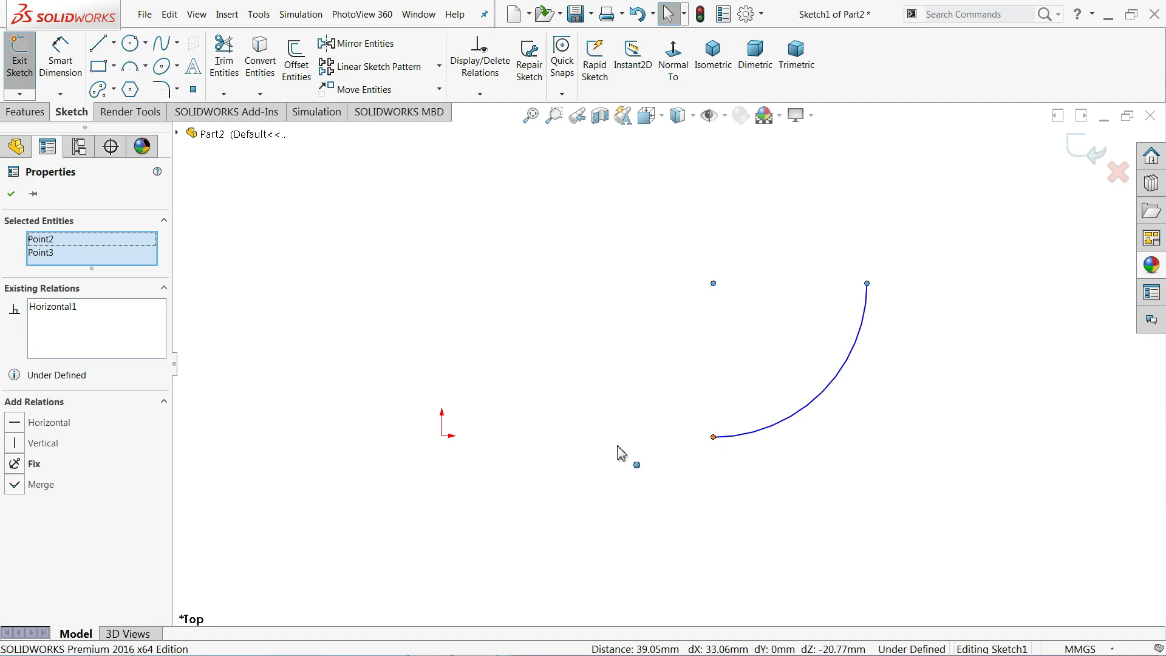
ctrl+click(443, 436)
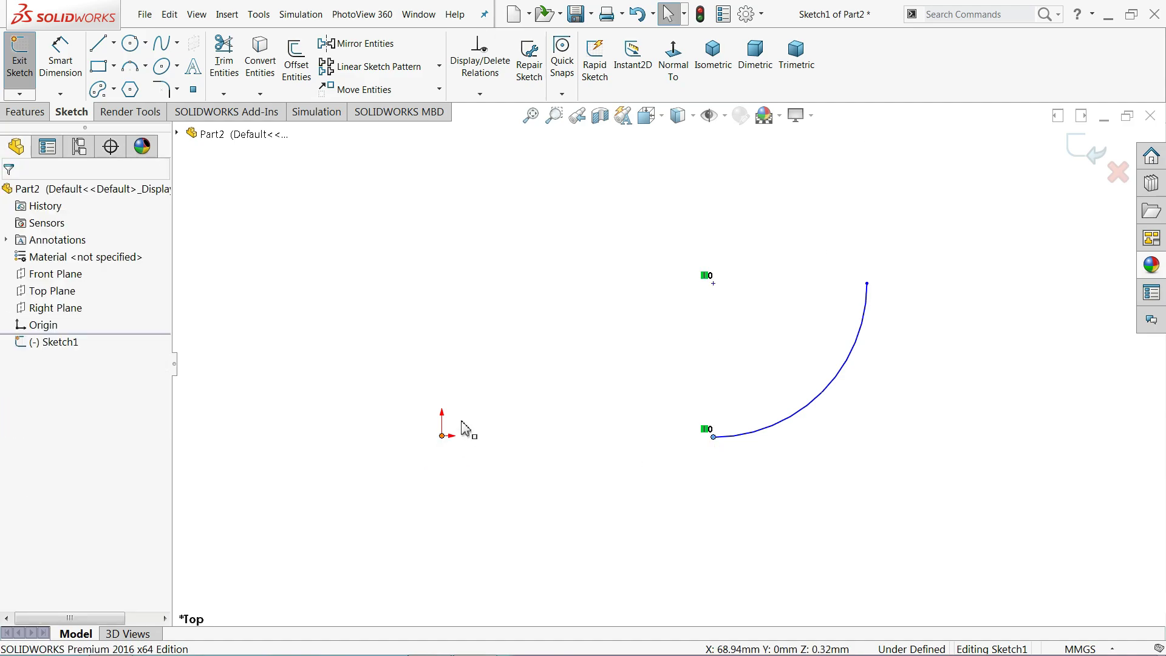
click(479, 383)
click(453, 305)
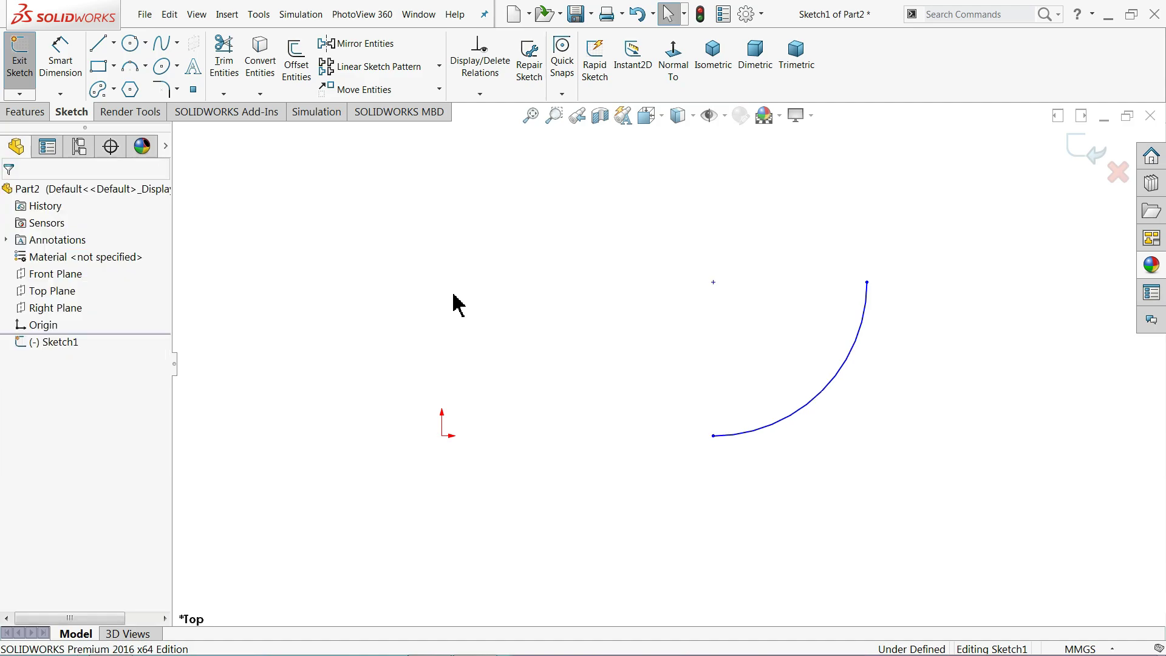
Dimension the arc's radius as 30 mm
click(61, 60)
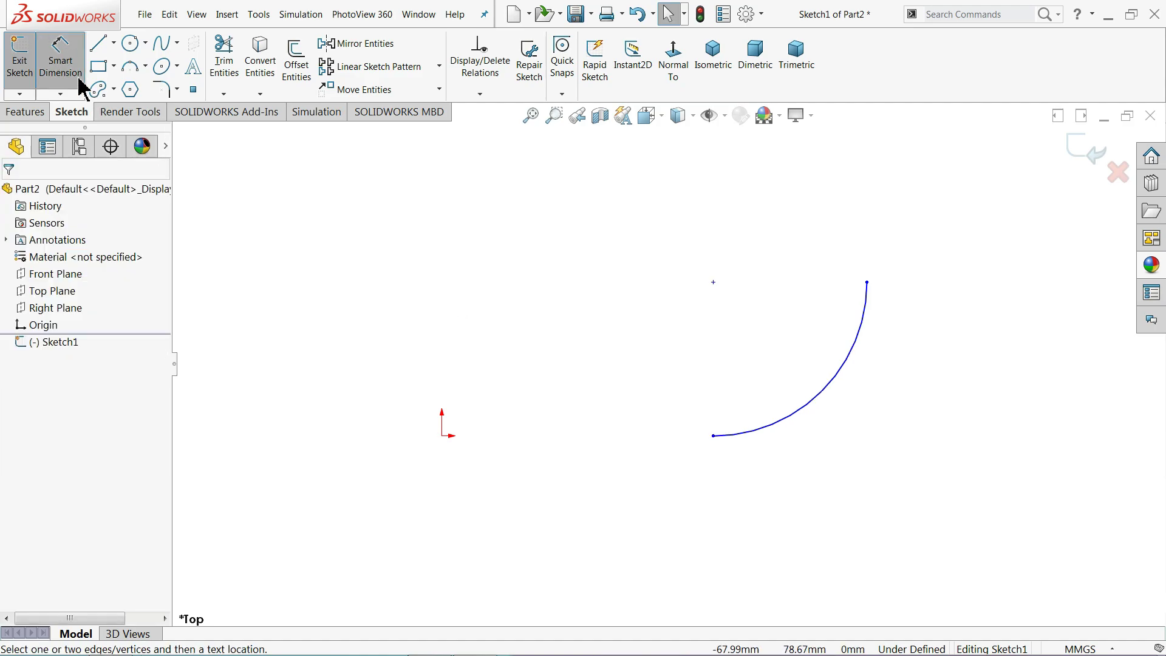
click(788, 427)
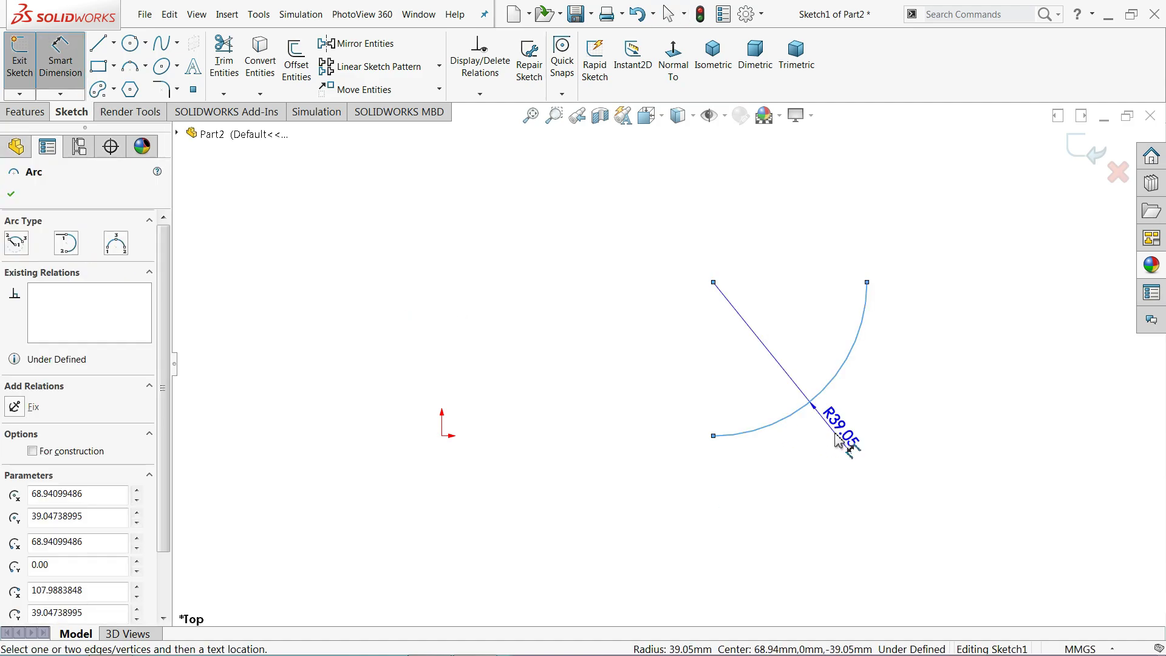
click(837, 439)
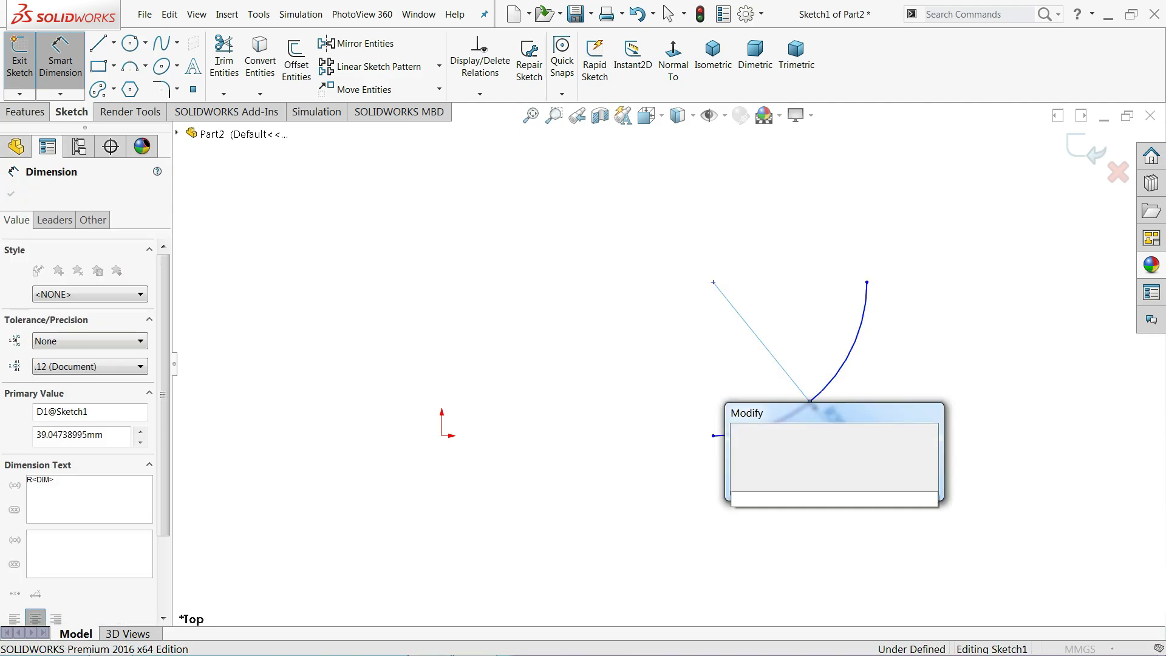
text(30)
click(740, 434)
Dimension the distance from the origin to the arc's lower endpoint as 30 mm and exit the sketch
click(714, 436)
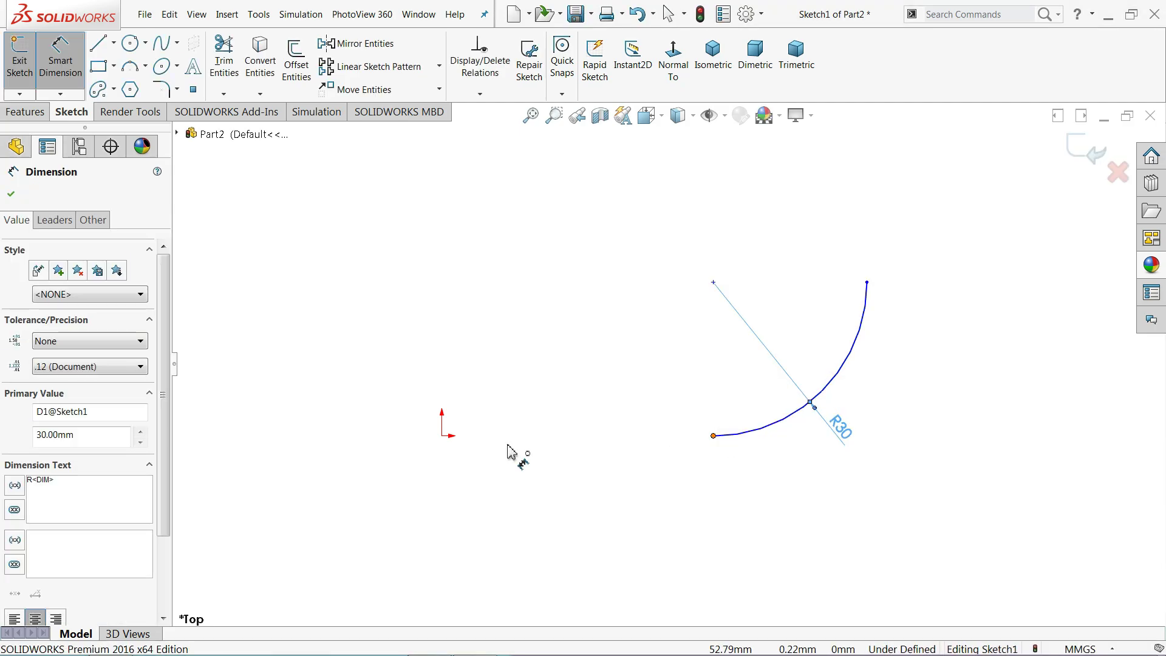
click(442, 436)
click(535, 479)
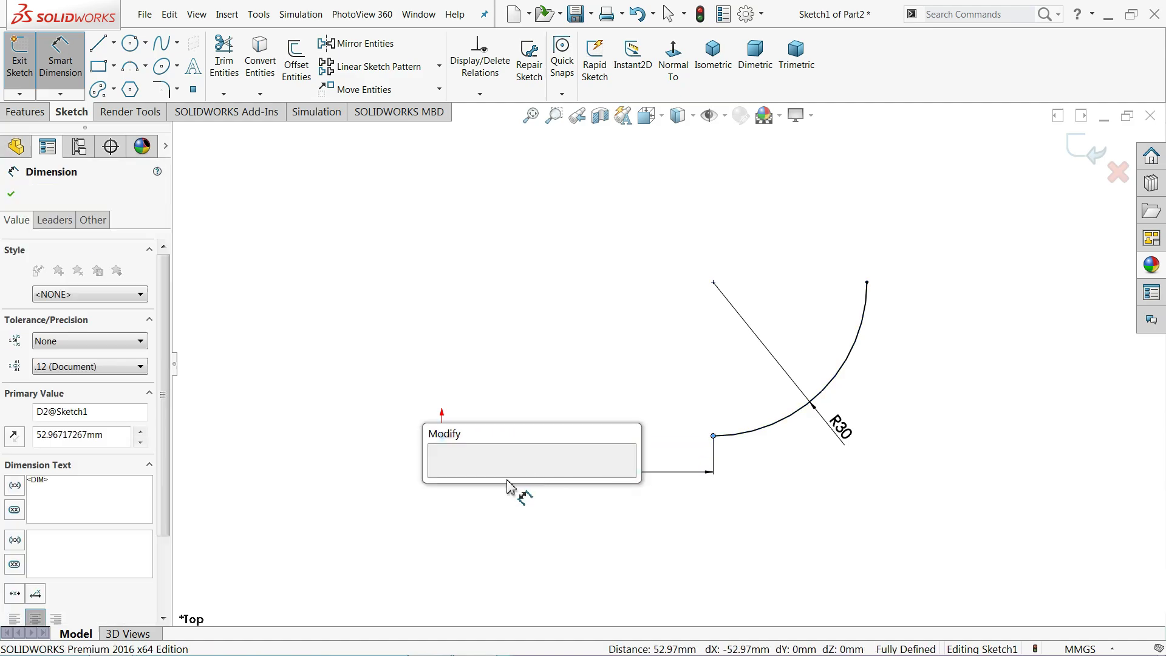
text(30)
click(439, 476)
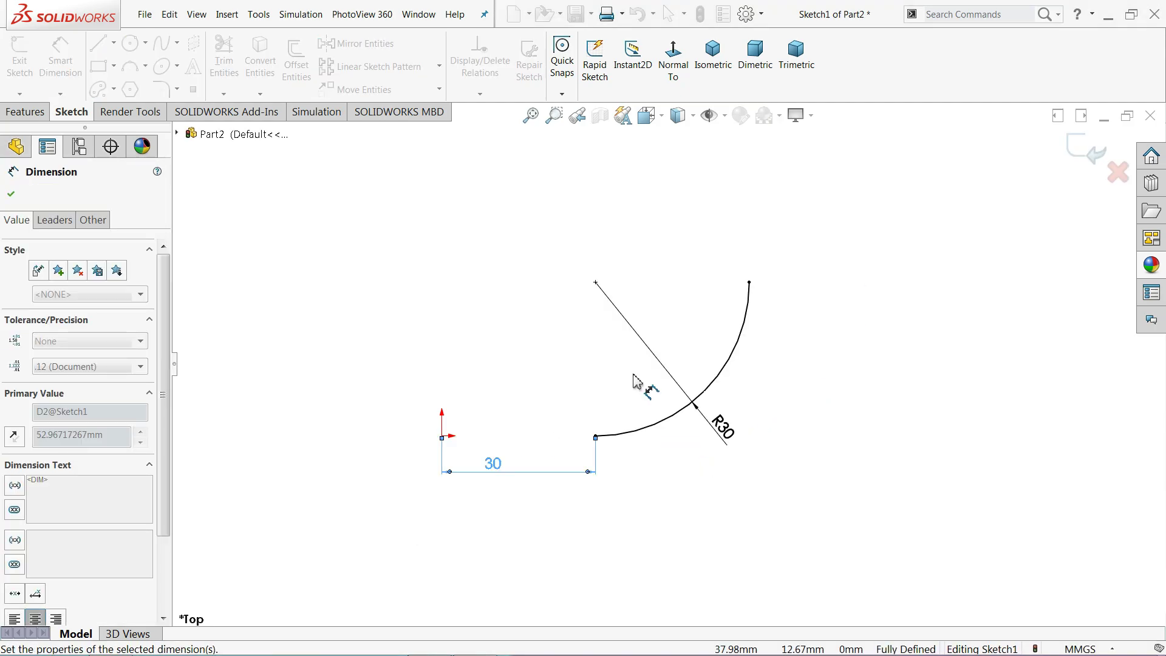
scroll(625, 389, up, 3)
click(1085, 149)
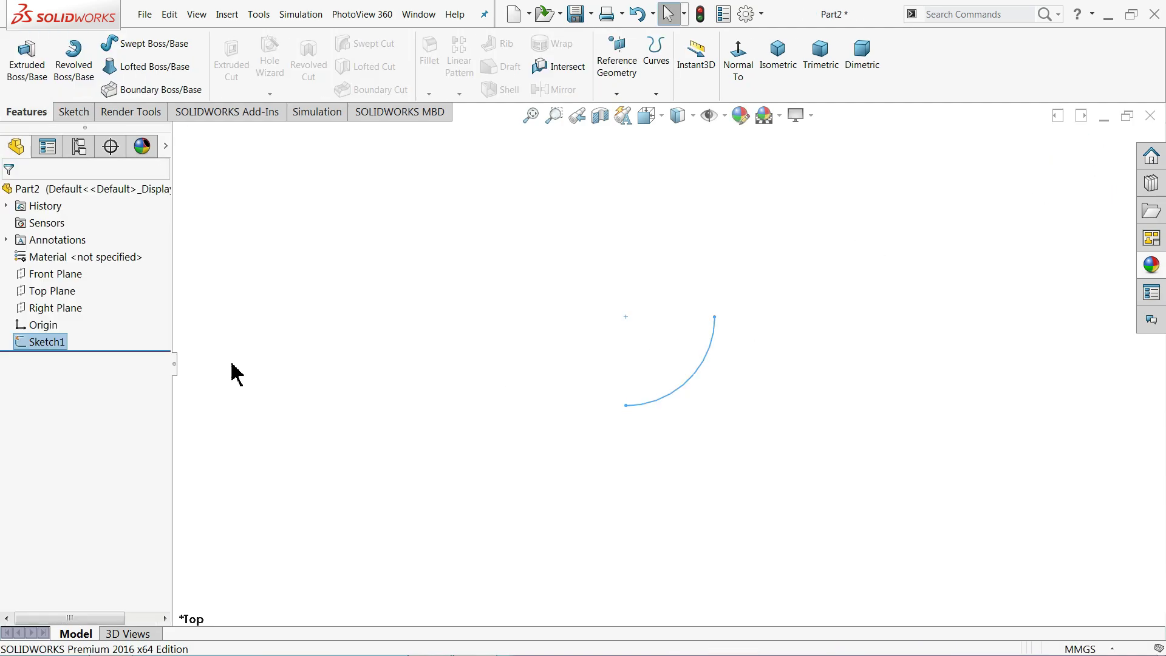
Start a sketch on the Right Plane and orient the view normal to it
click(55, 309)
click(60, 294)
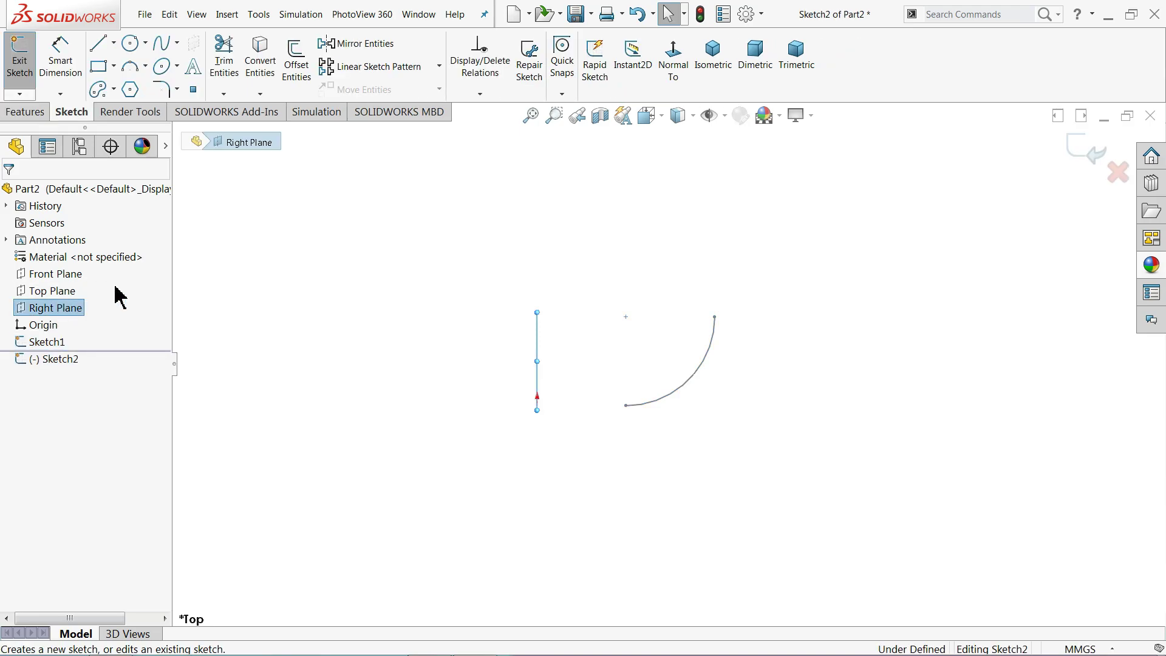
click(679, 76)
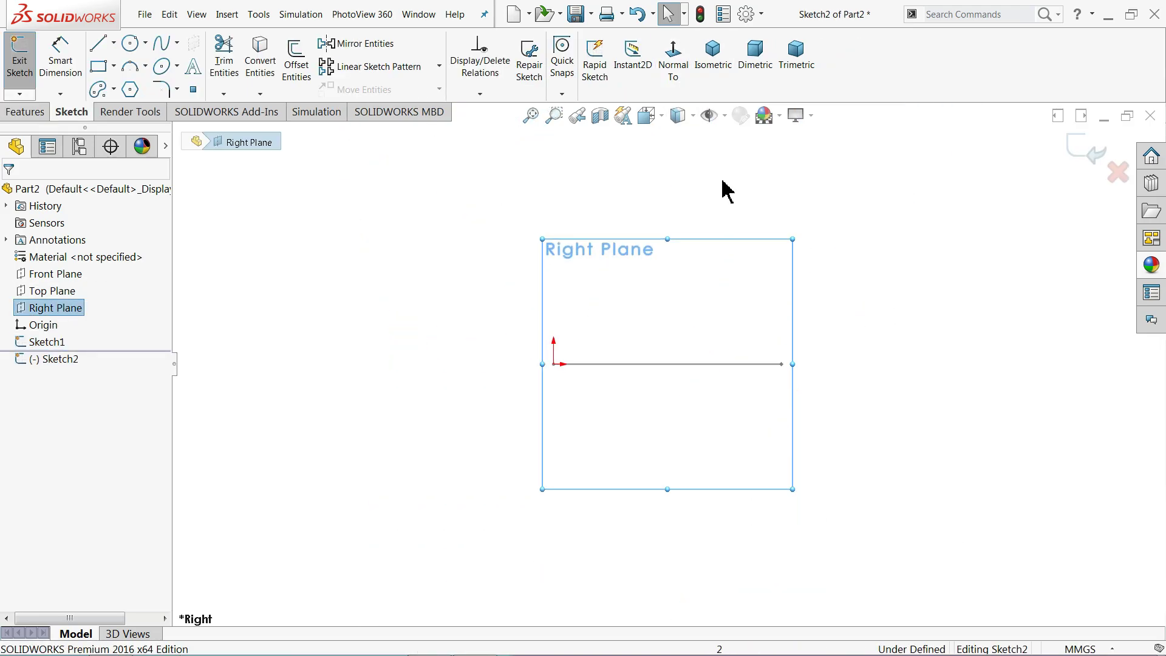
scroll(713, 219, down, 3)
Sketch a three-point arc of about 55 mm radius above the origin, curving down towards the far end of the first sketch
click(130, 65)
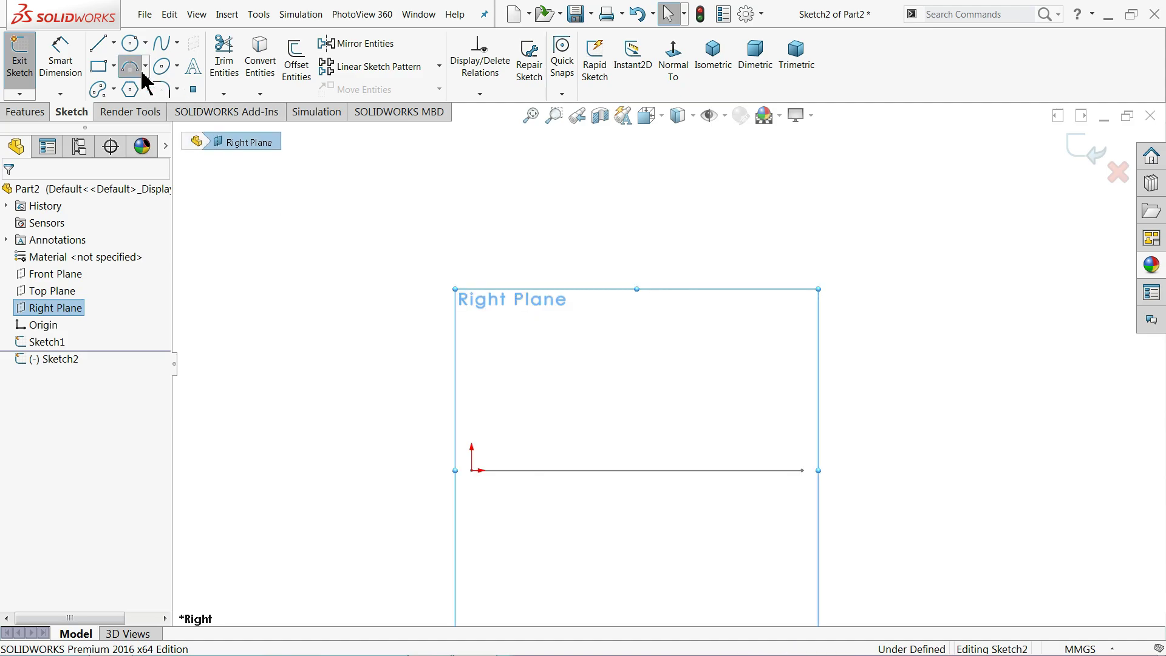
click(481, 193)
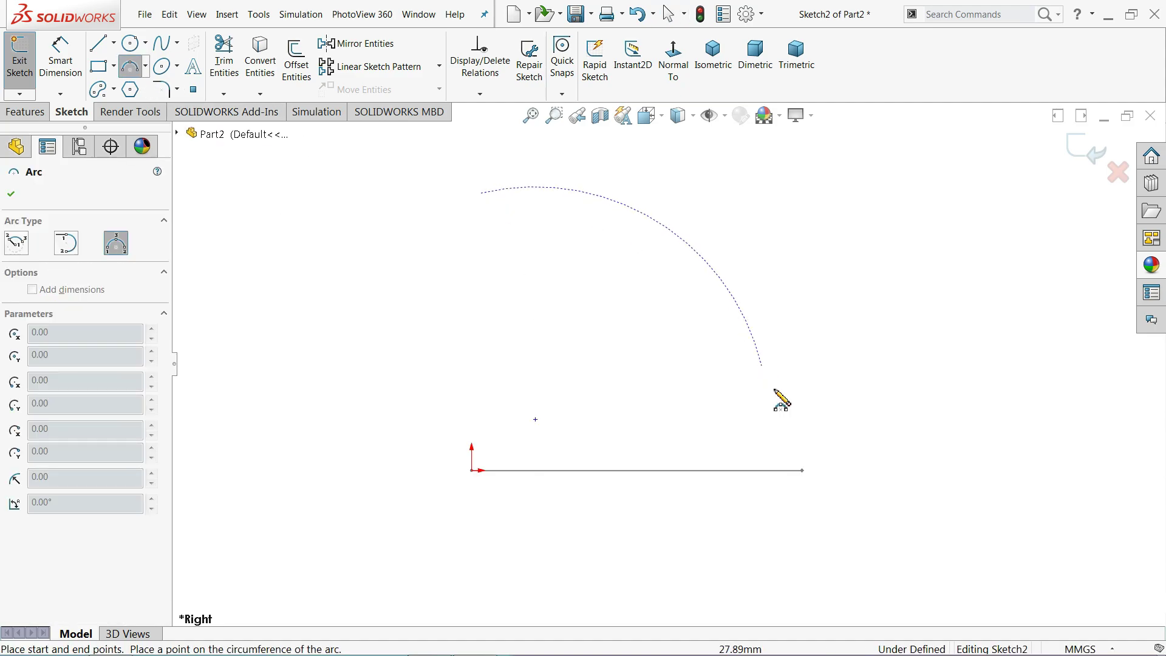
click(816, 449)
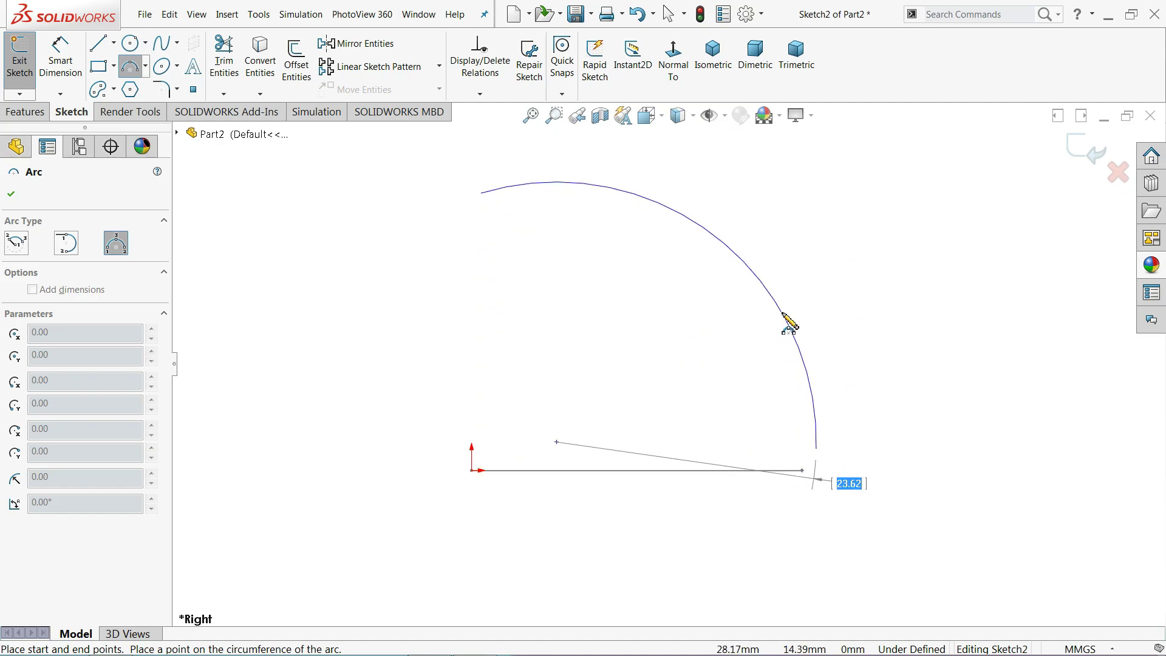
right_click(813, 294)
click(656, 288)
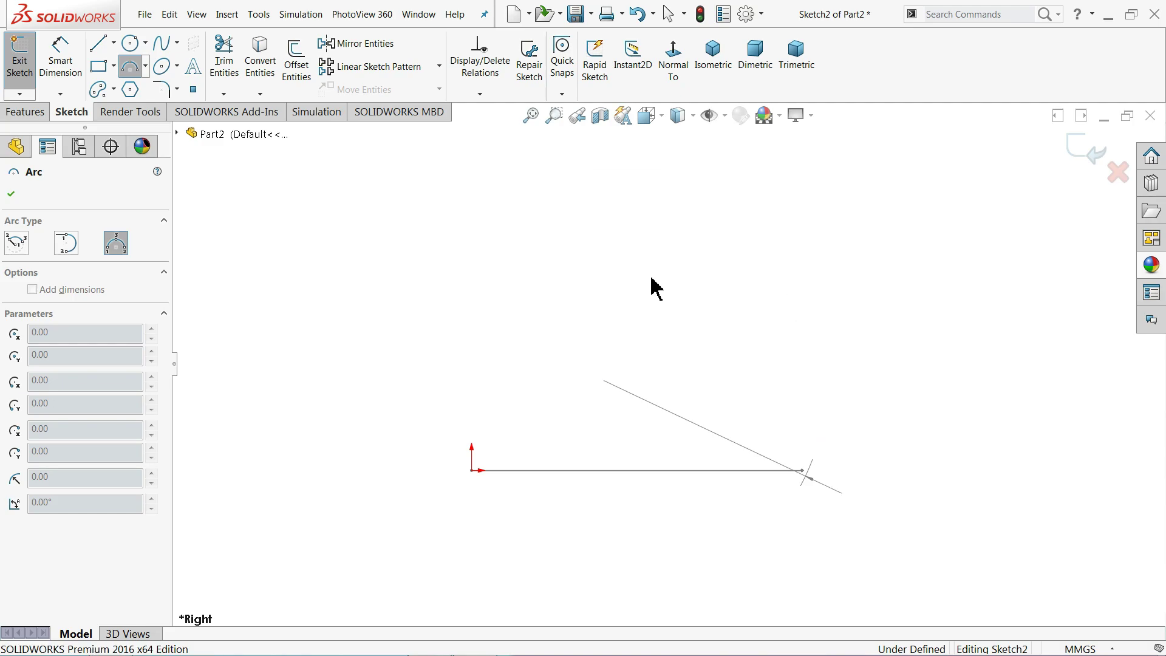
click(656, 289)
right_click(735, 285)
click(753, 289)
scroll(660, 352, up, 5)
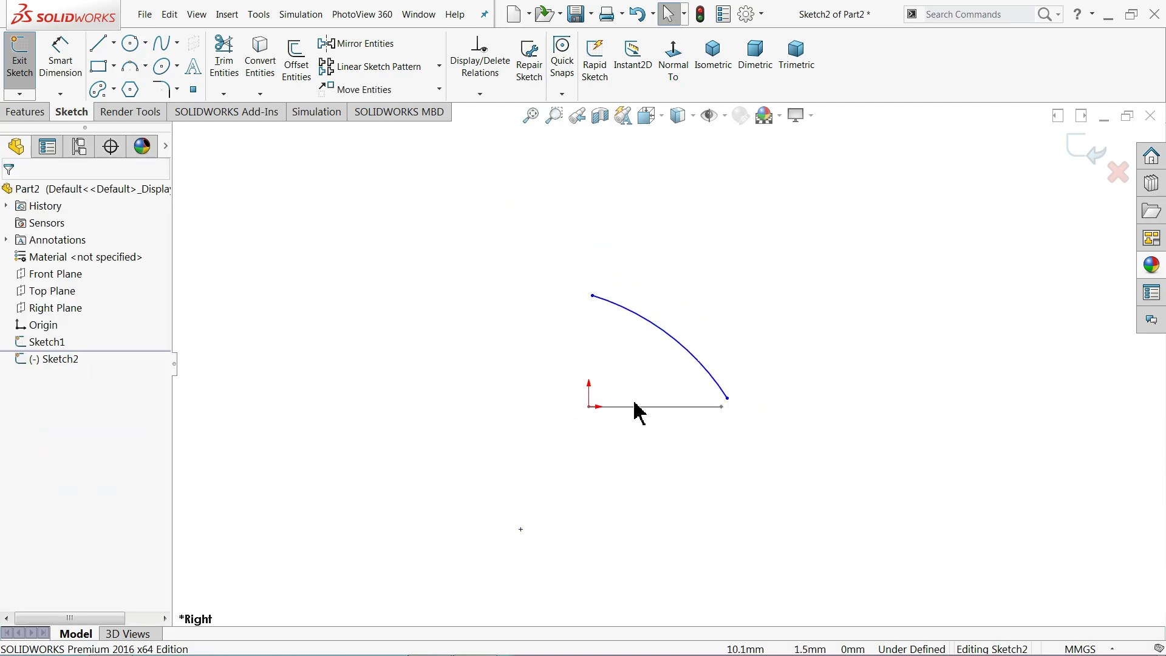
Move the arc's centre closer to the origin, then align its upper endpoint vertically and its lower endpoint horizontally with the centre
mouse_move(544, 493)
mouse_down()
mouse_move(580, 434)
mouse_move(568, 445)
mouse_up()
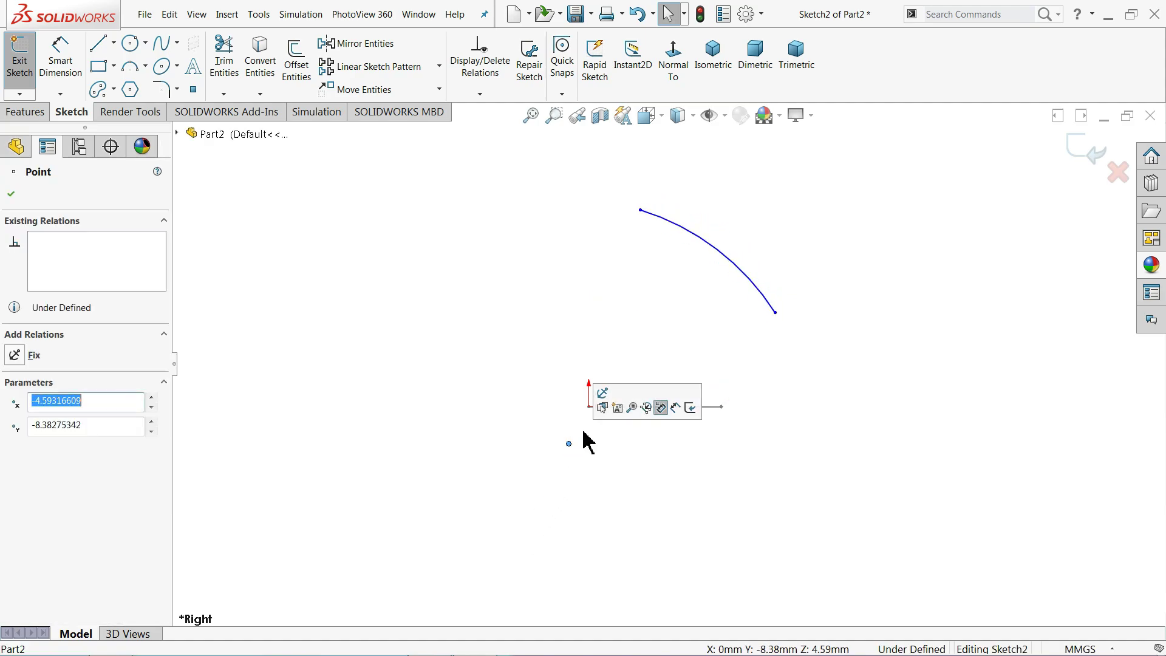
click(641, 211)
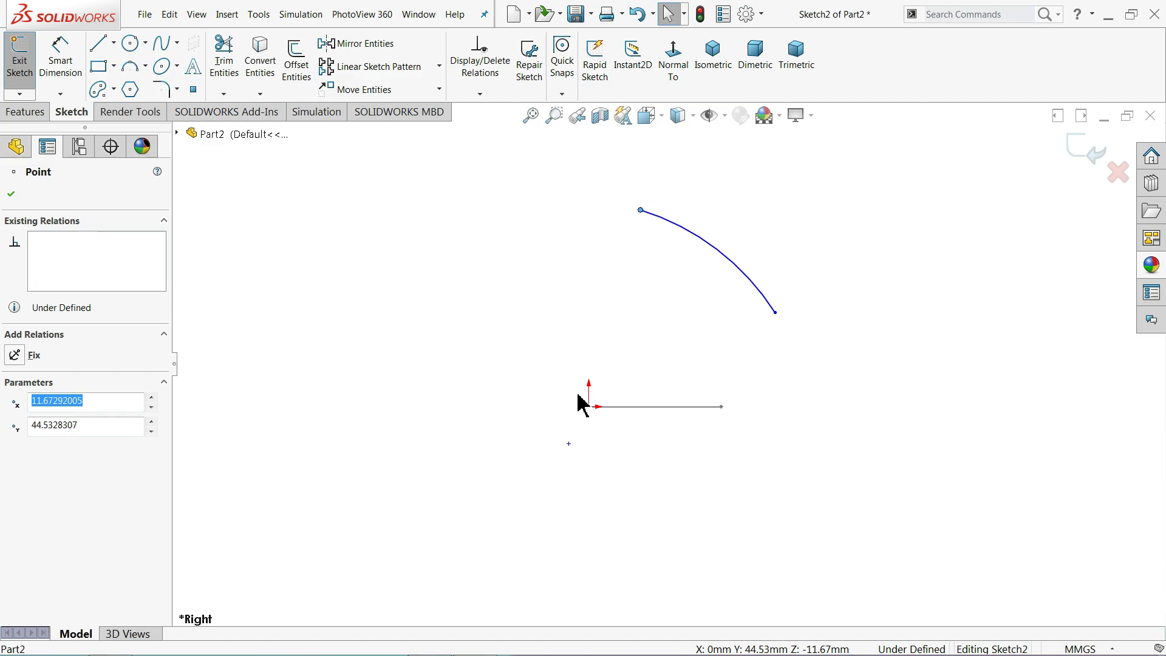
ctrl+click(569, 444)
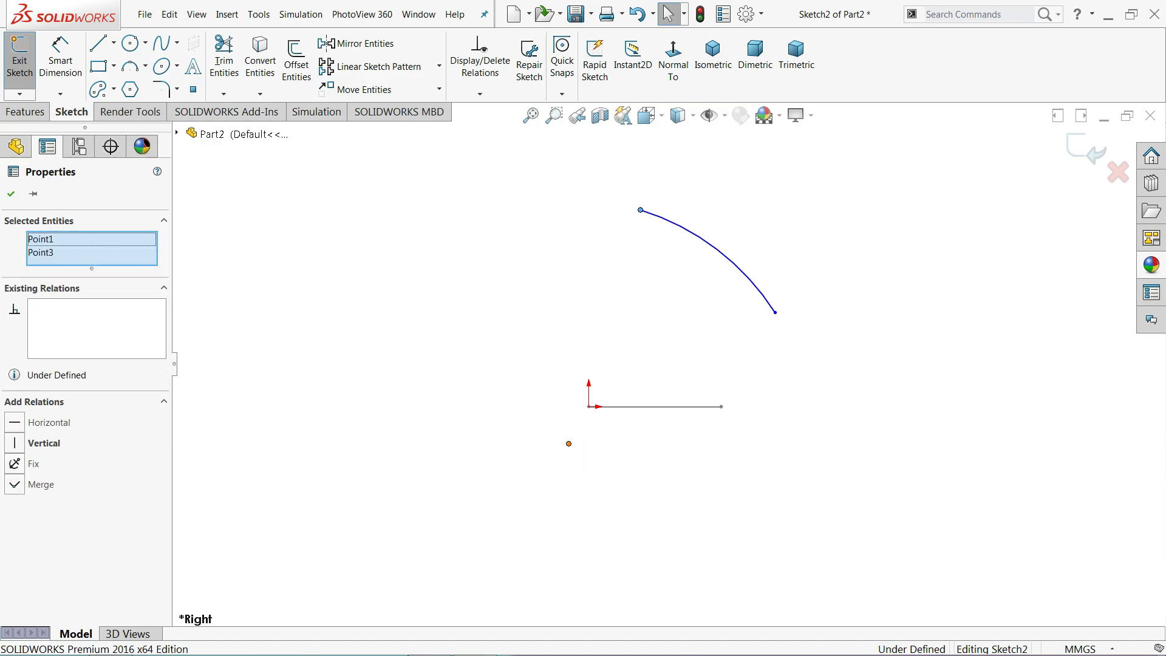
click(621, 393)
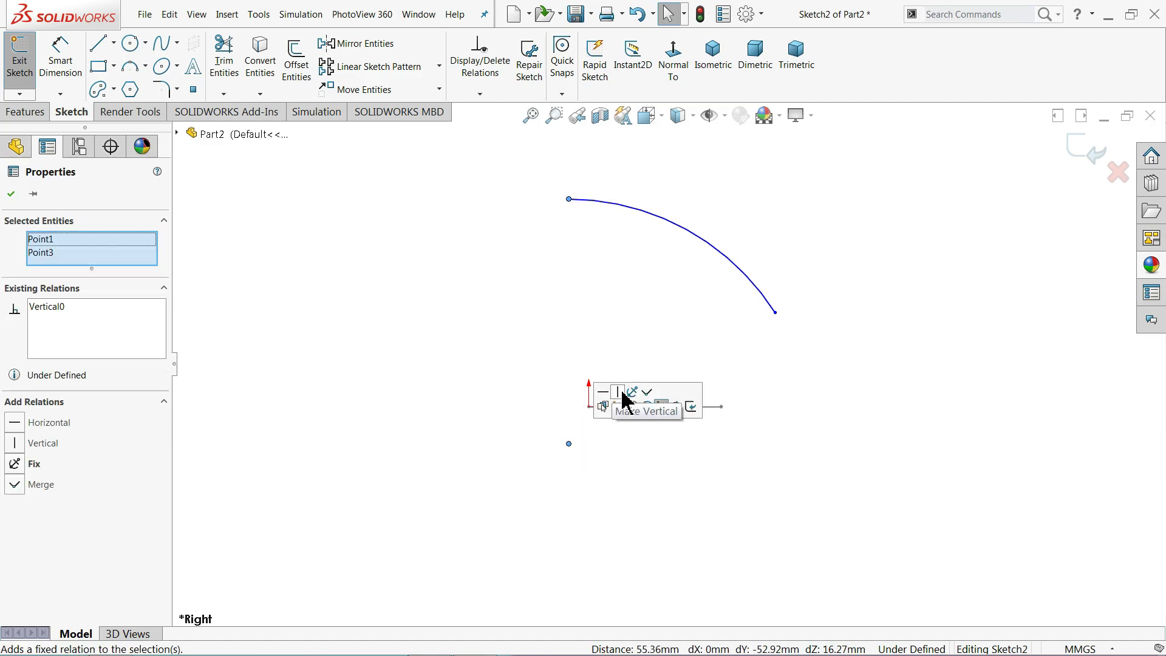
click(775, 313)
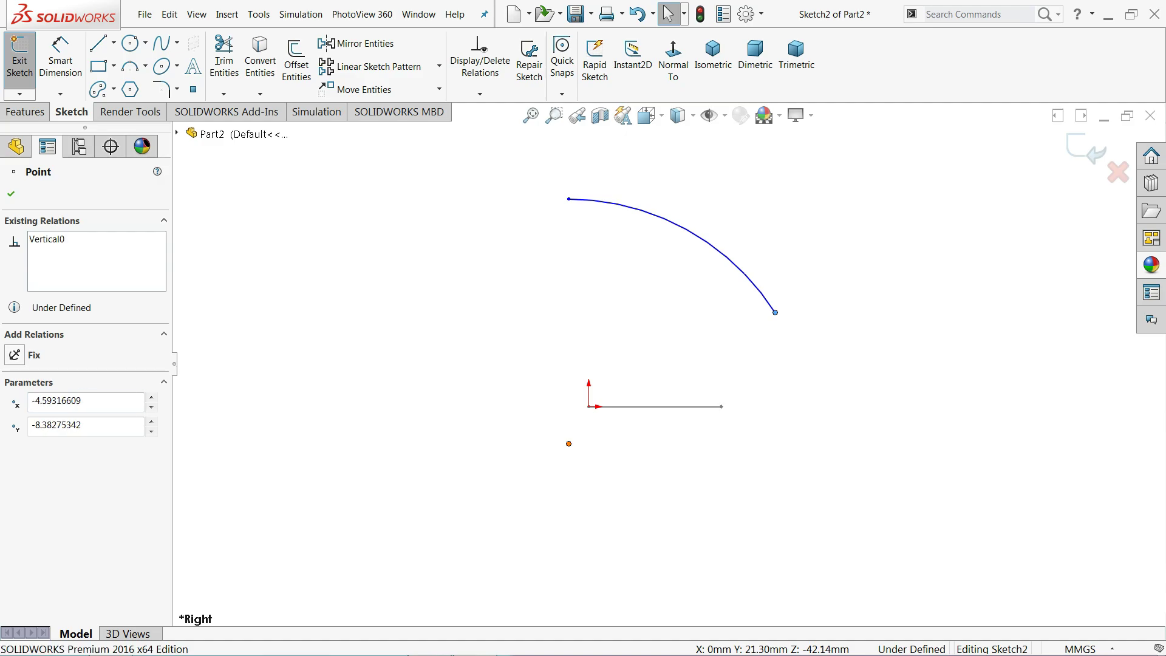
ctrl+click(569, 444)
click(605, 391)
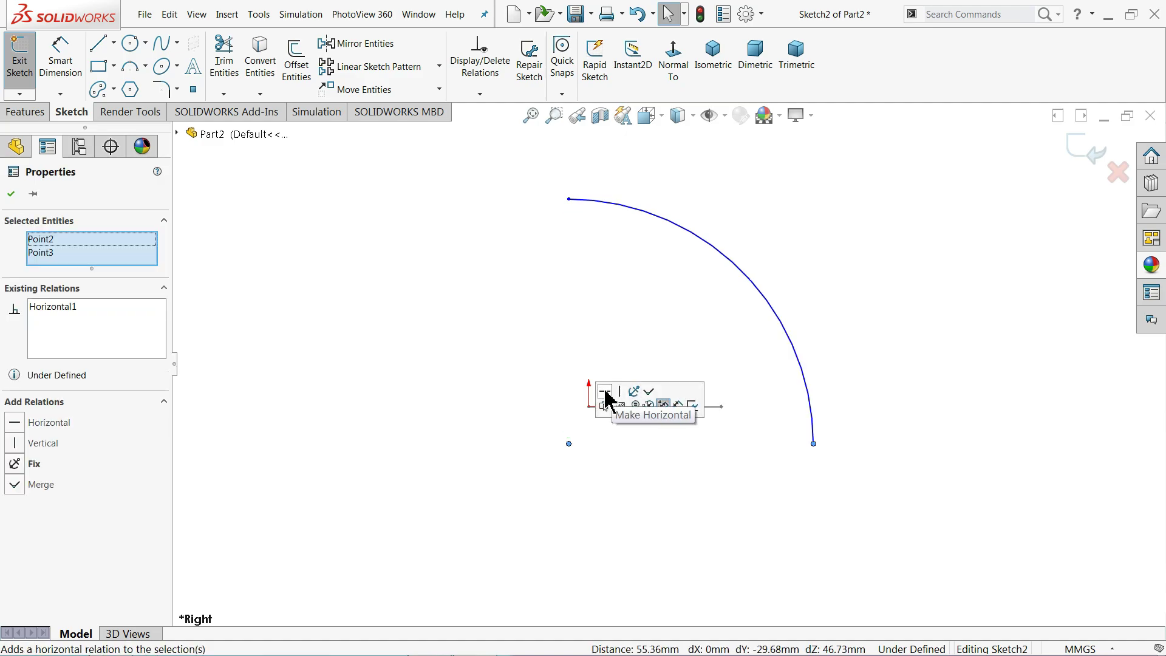
click(586, 419)
Dimension the radius of the Right Plane arc as 30 mm
click(82, 72)
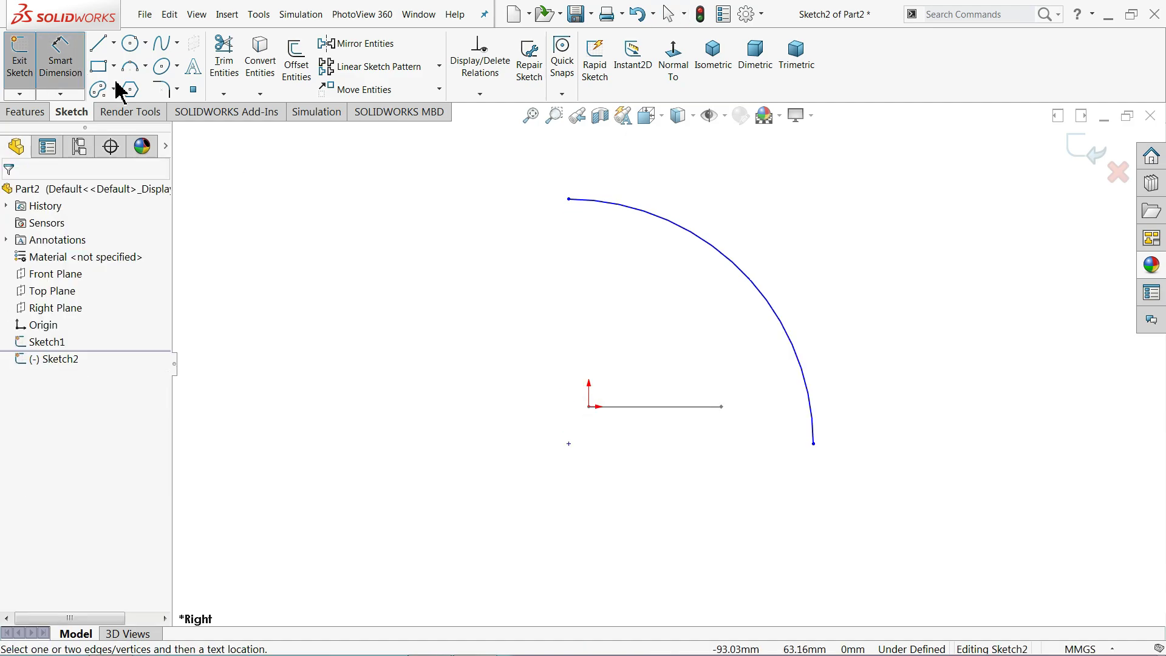
click(709, 215)
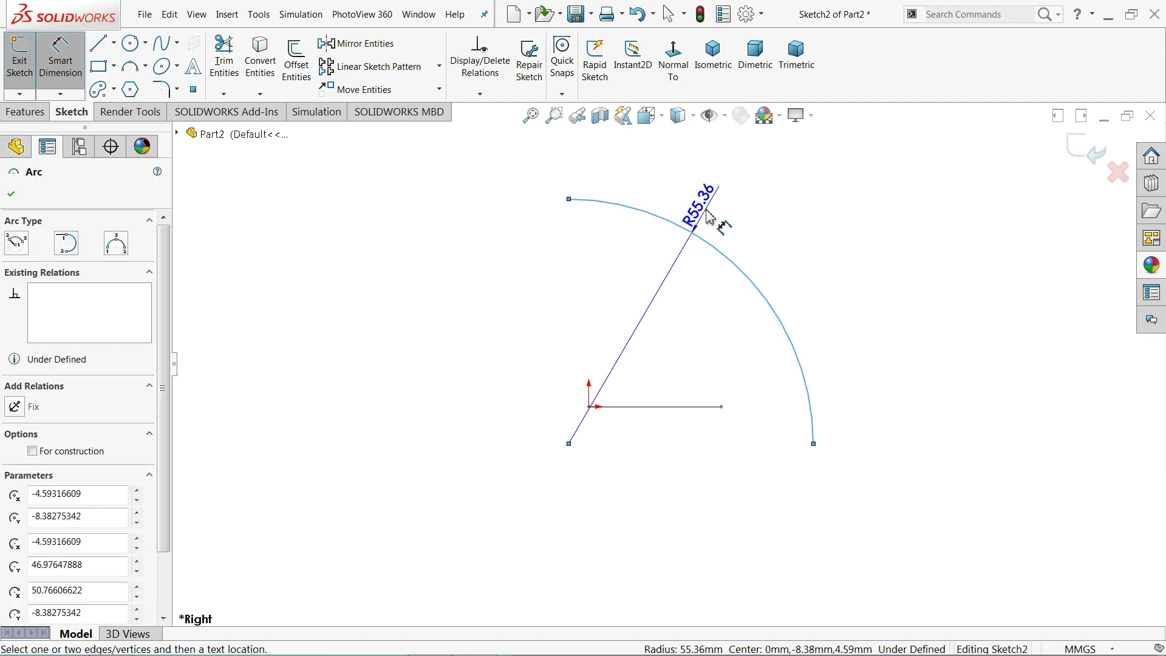
click(693, 224)
text(30)
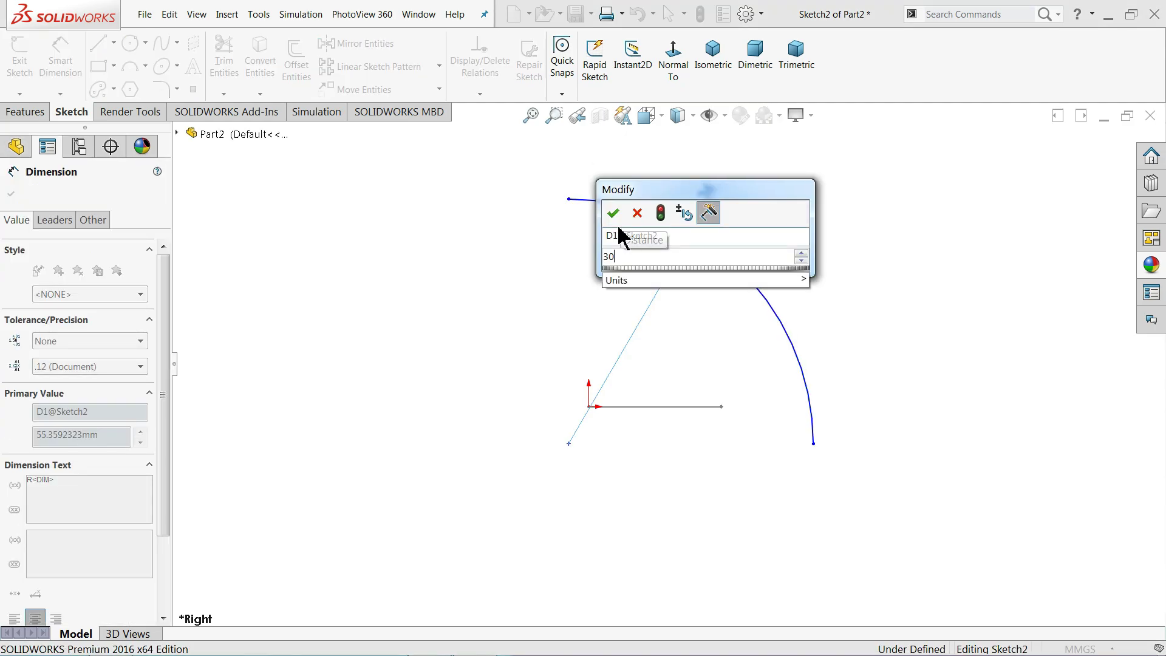
click(613, 214)
click(597, 300)
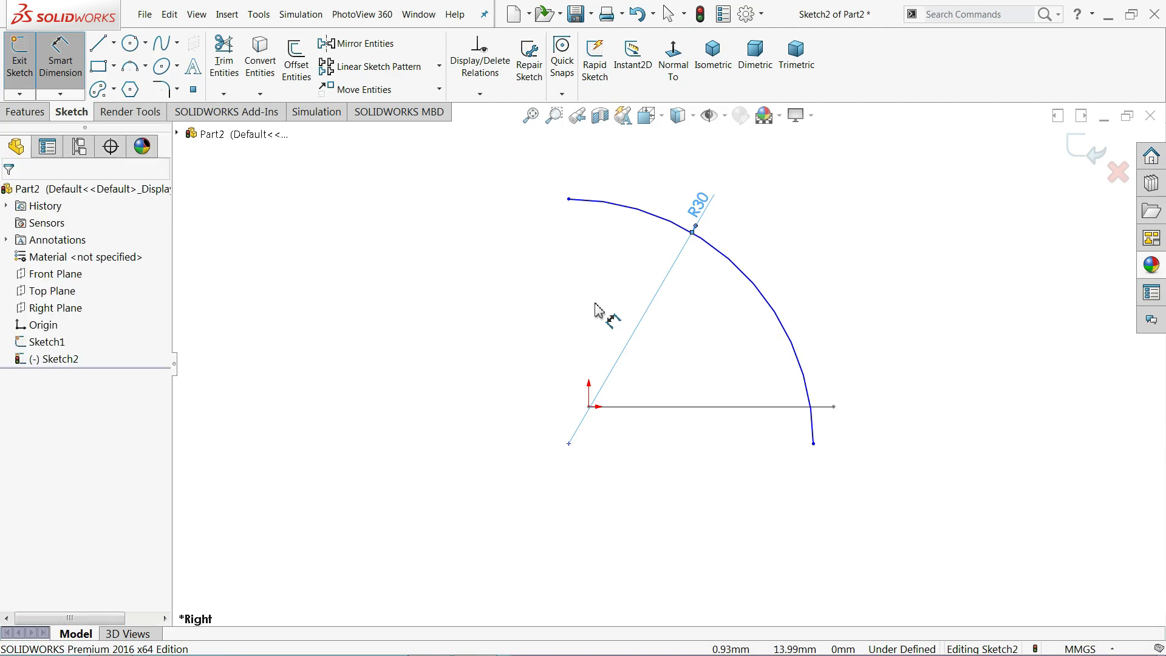
click(67, 81)
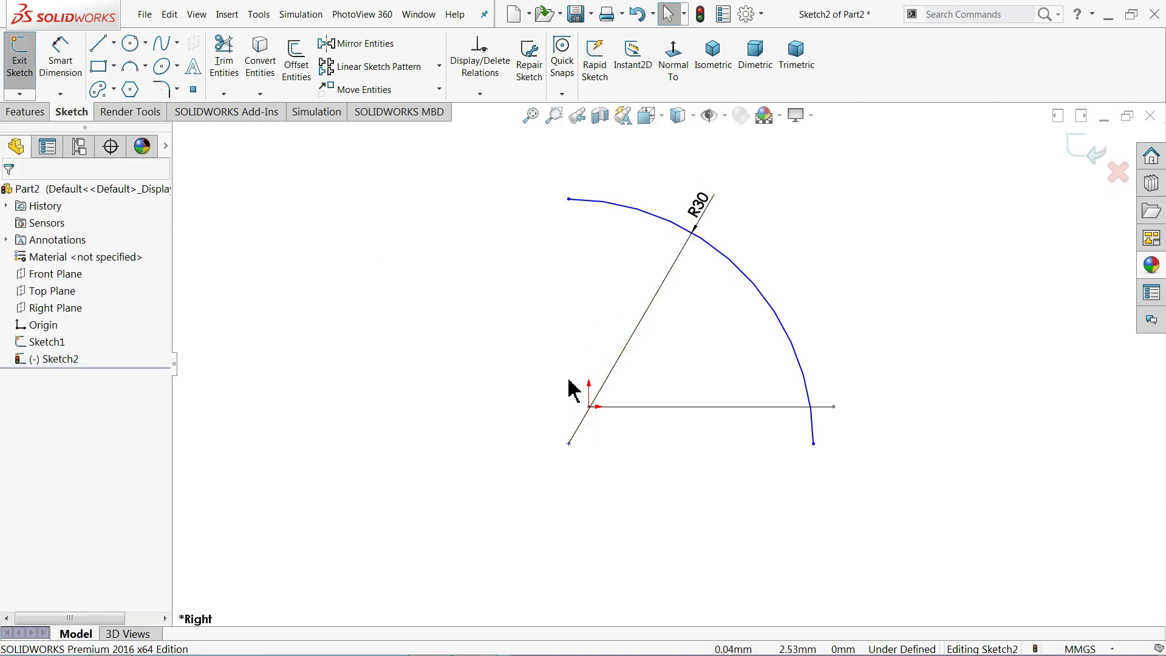
Make the arc's centre coincident with the origin and exit the sketch
click(589, 407)
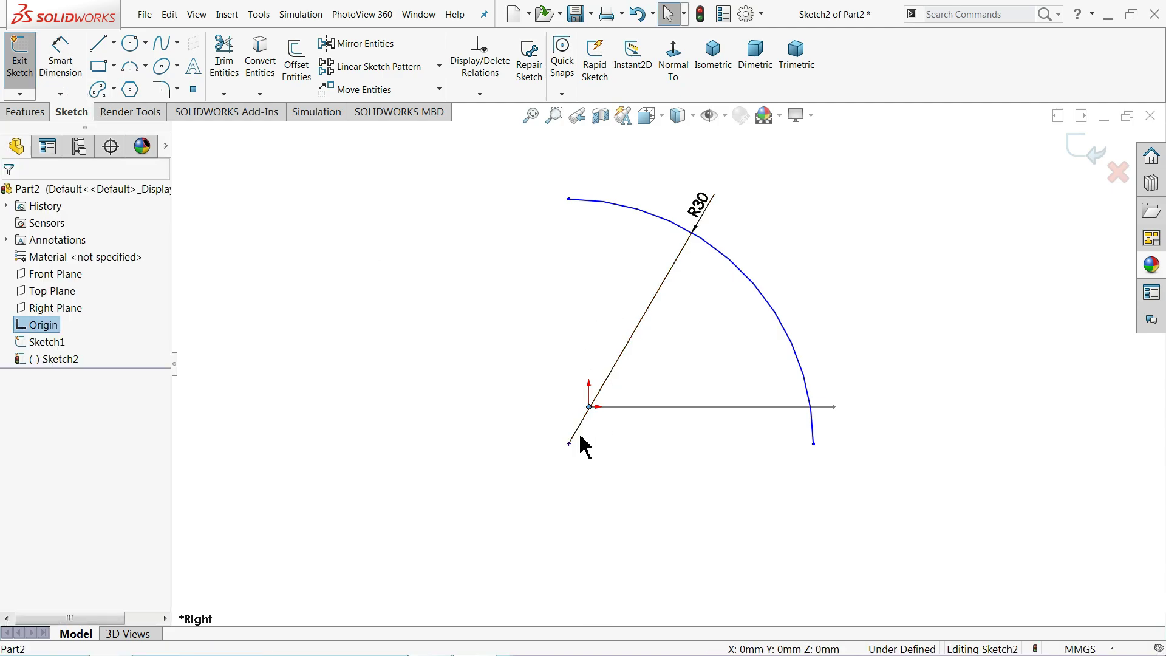
ctrl+click(569, 443)
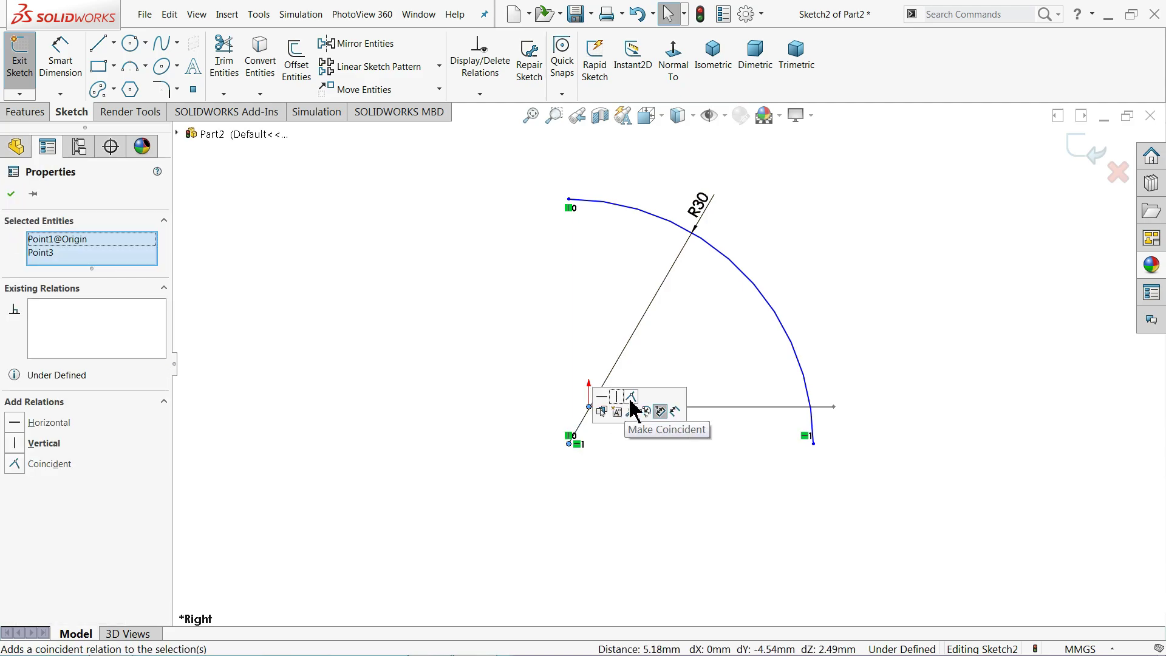
click(631, 400)
click(750, 334)
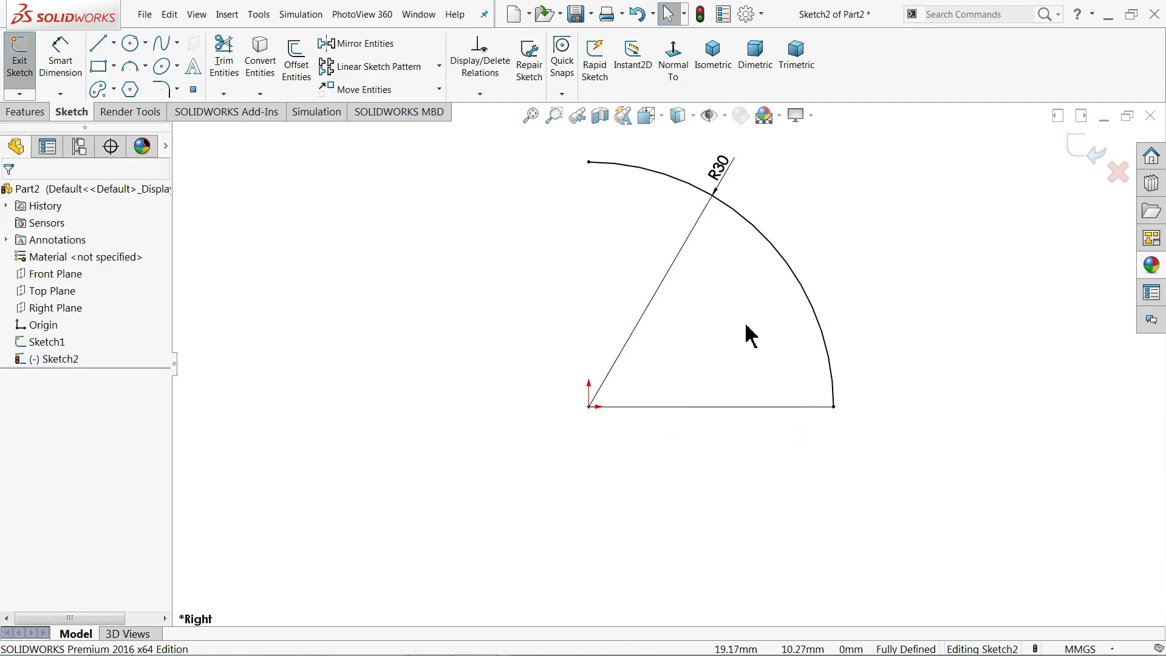
mouse_move(780, 314)
middle_down()
mouse_move(763, 320)
mouse_move(766, 331)
middle_up()
click(1085, 151)
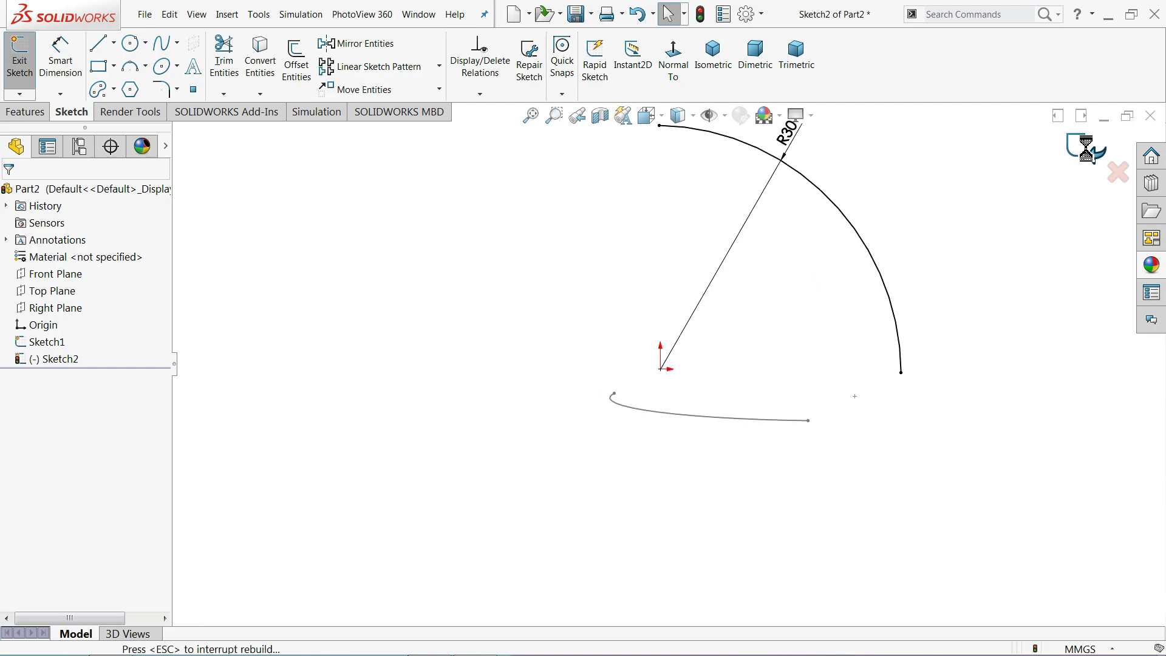
Create a projected curve from the two arc sketches using the Sketch on sketch projection type
scroll(605, 352, up, 3)
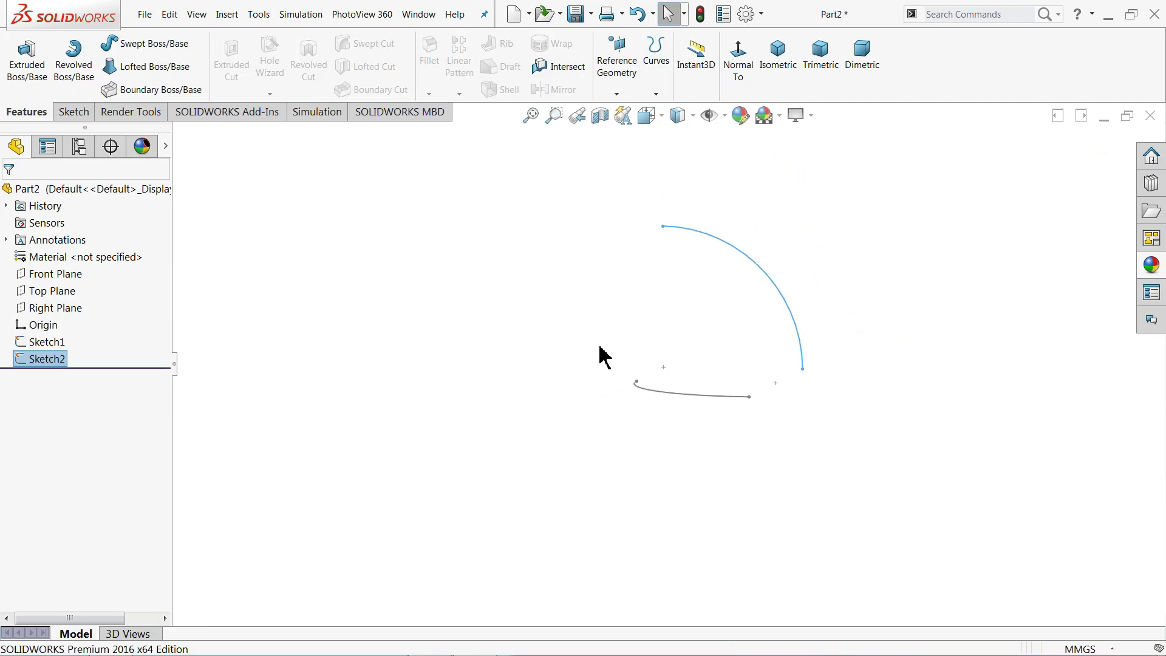
mouse_move(808, 262)
middle_down()
mouse_move(755, 286)
mouse_move(826, 302)
mouse_move(787, 332)
middle_up()
click(655, 95)
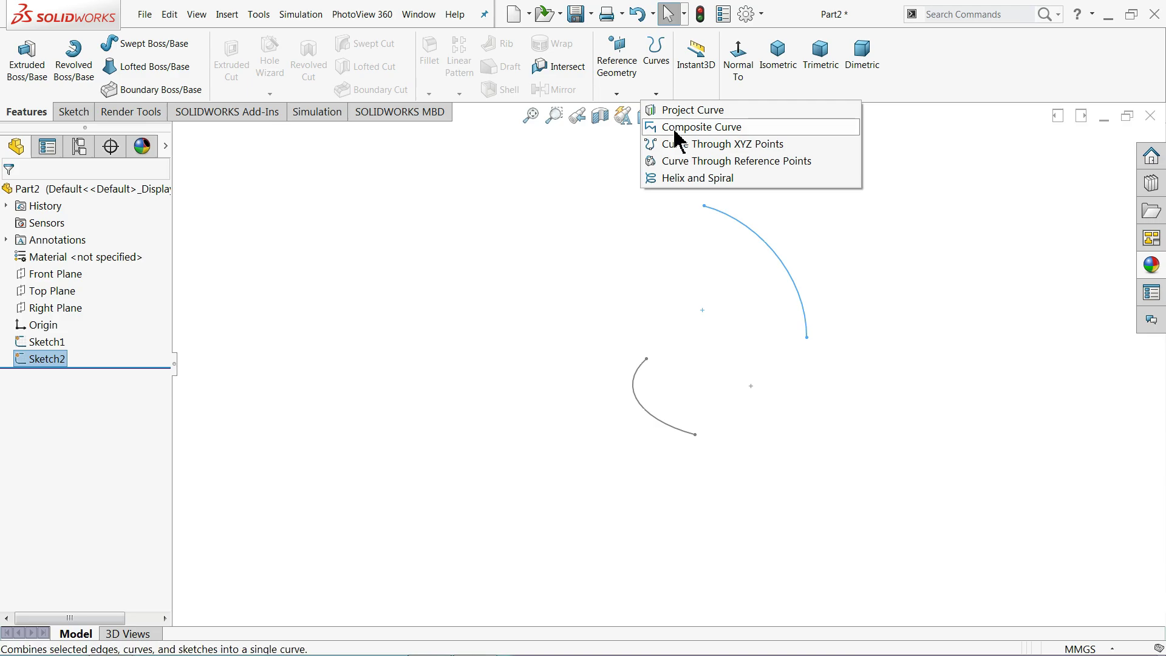
click(682, 112)
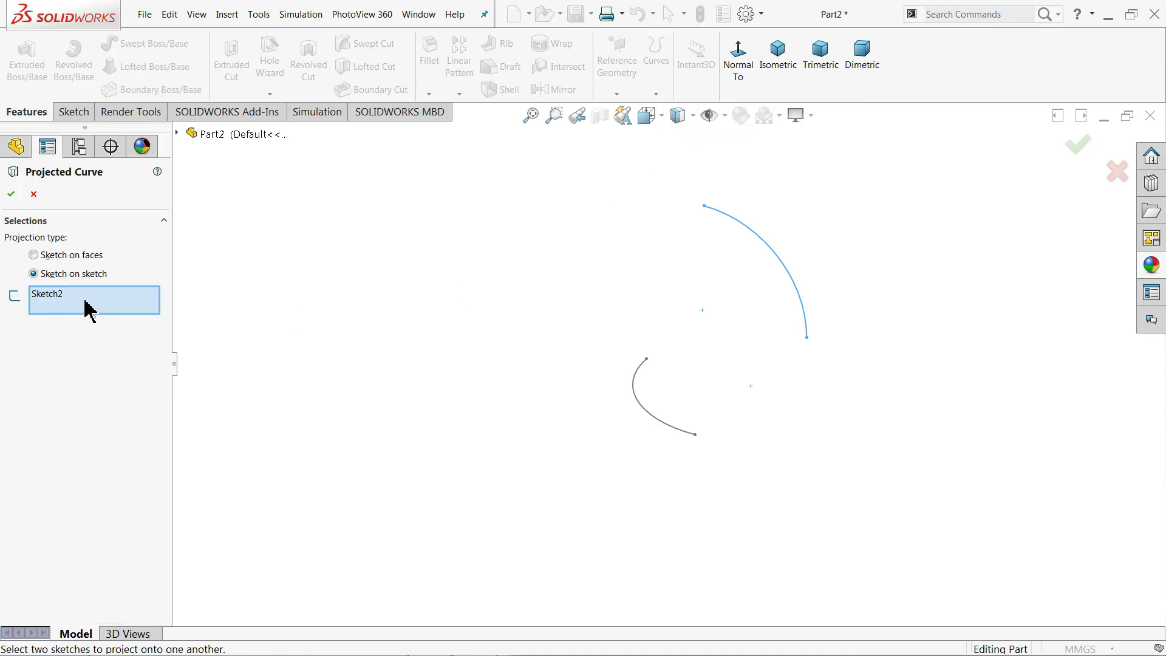
click(634, 389)
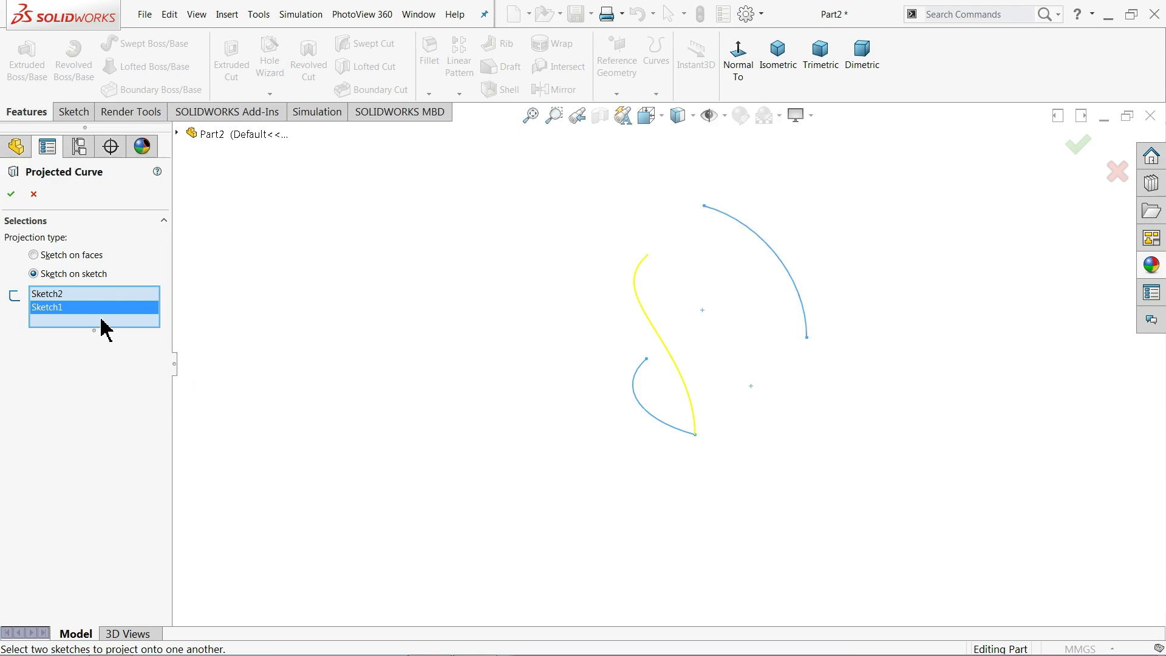
middle_drag(403, 398, 521, 411)
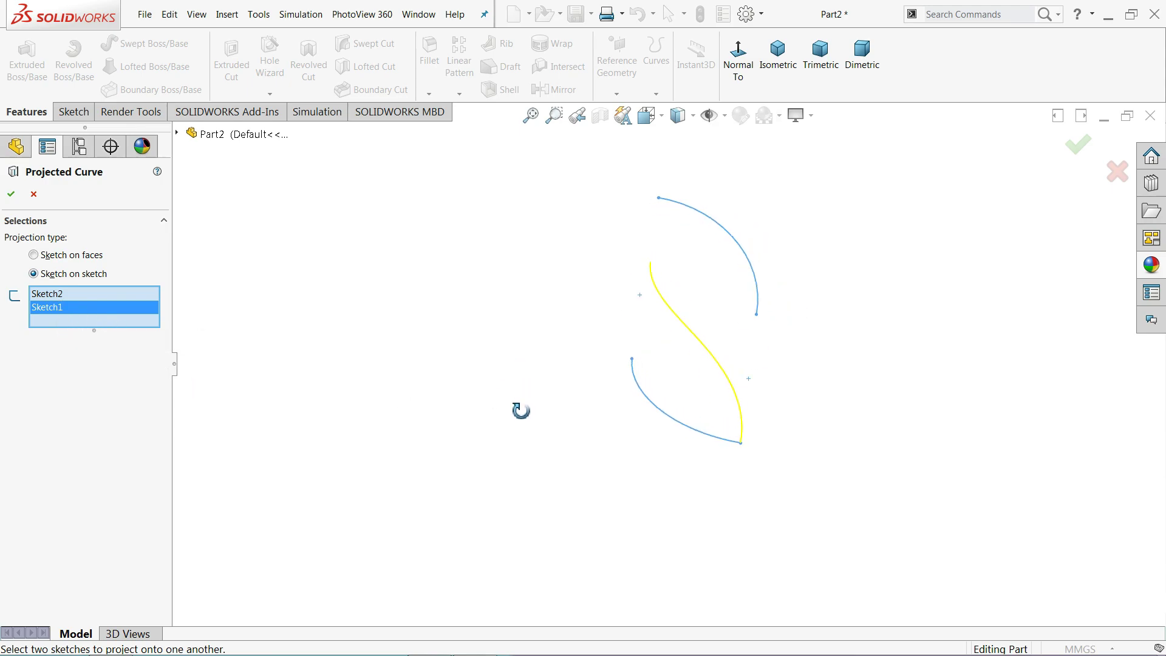
click(9, 196)
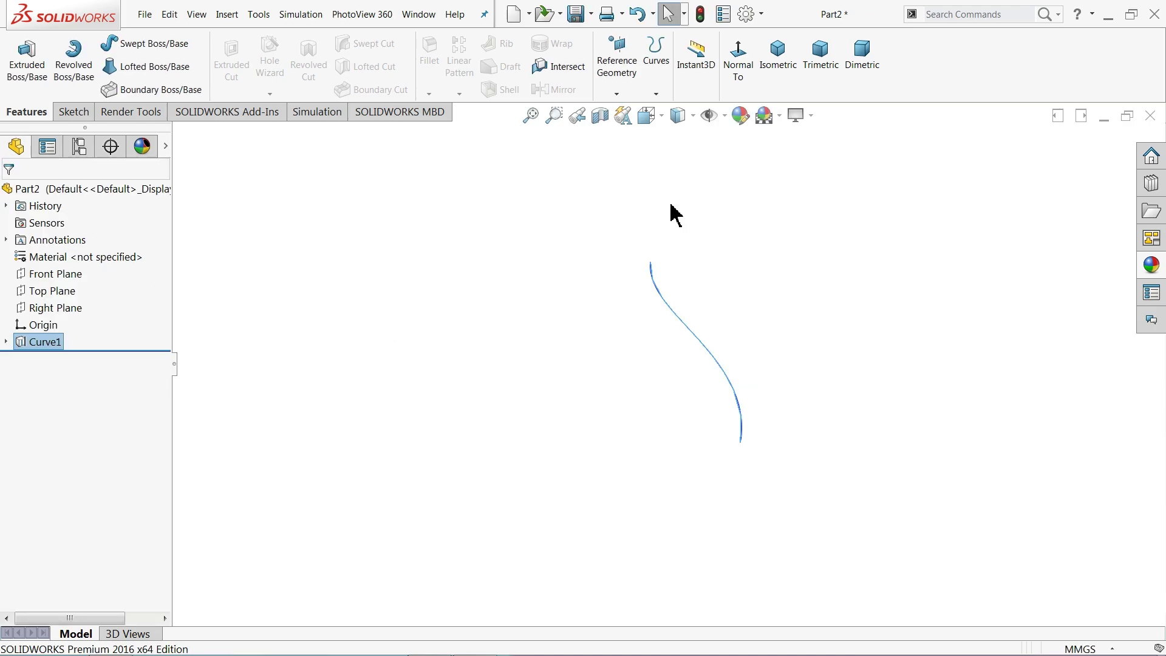
Create a reference plane parallel to the Right Plane through the lower endpoint of the projected curve
click(777, 64)
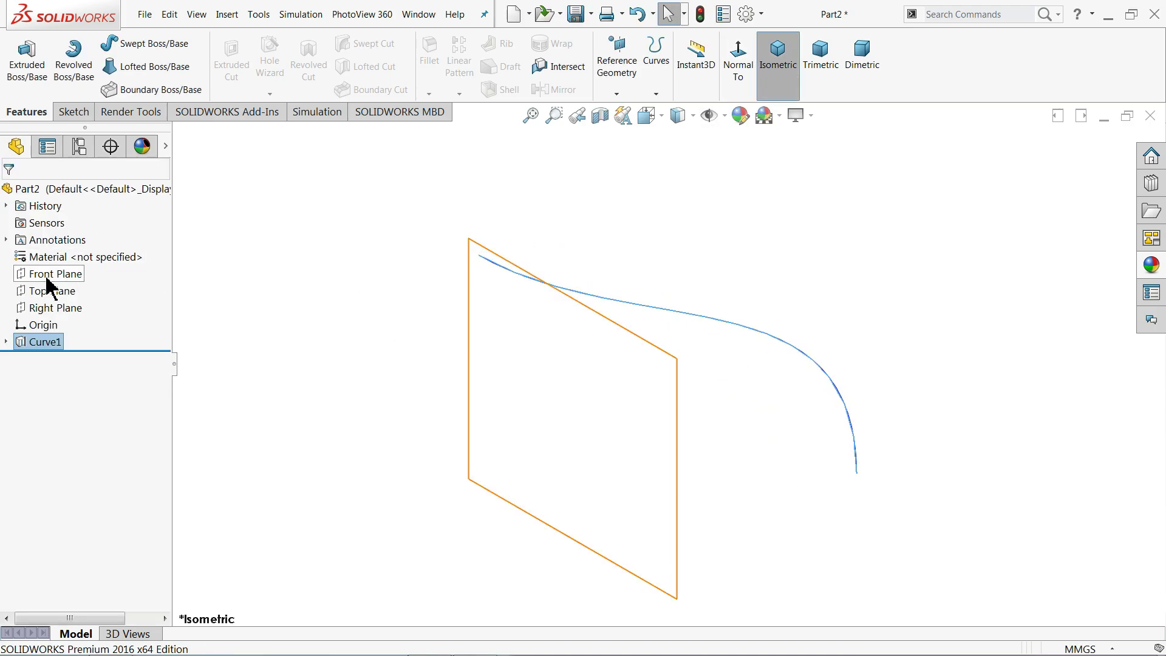
click(41, 307)
click(616, 94)
click(625, 110)
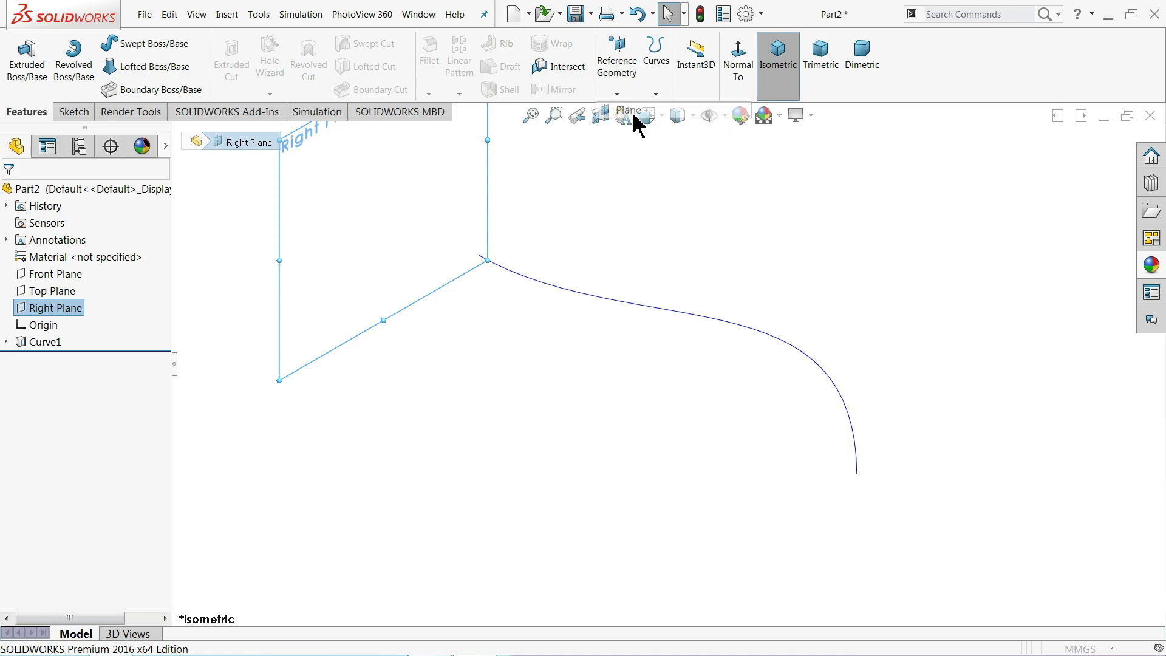
click(857, 475)
key(f)
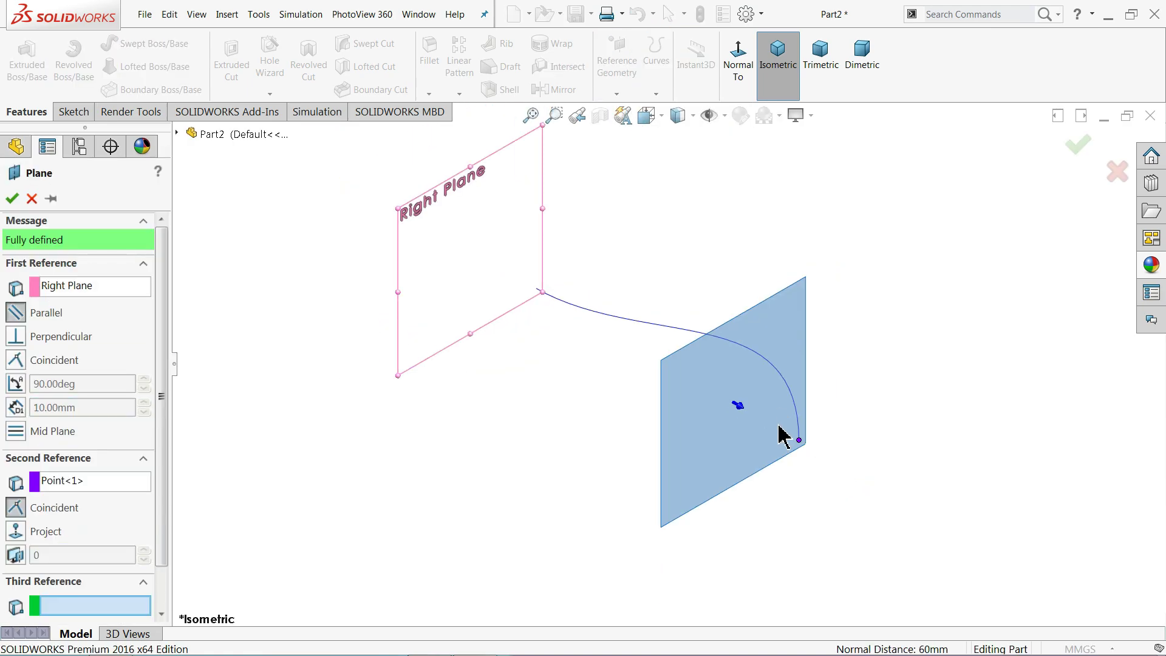
click(12, 198)
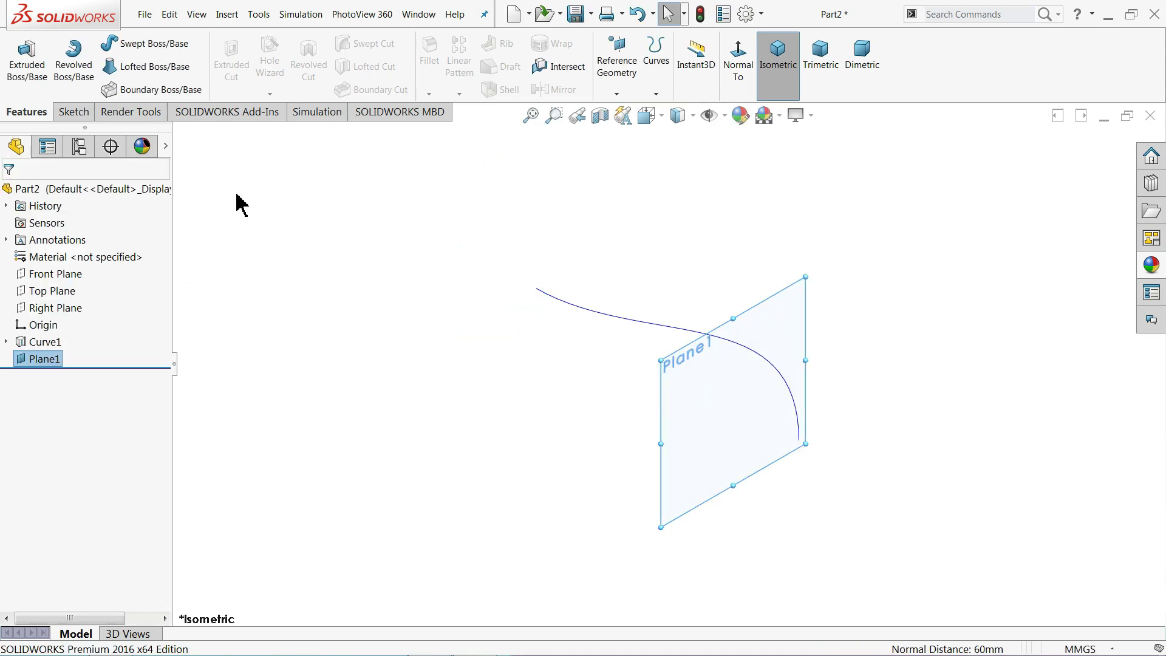
Sketch a circle about 49 mm in diameter on Plane1, centred on the origin
click(84, 113)
click(27, 58)
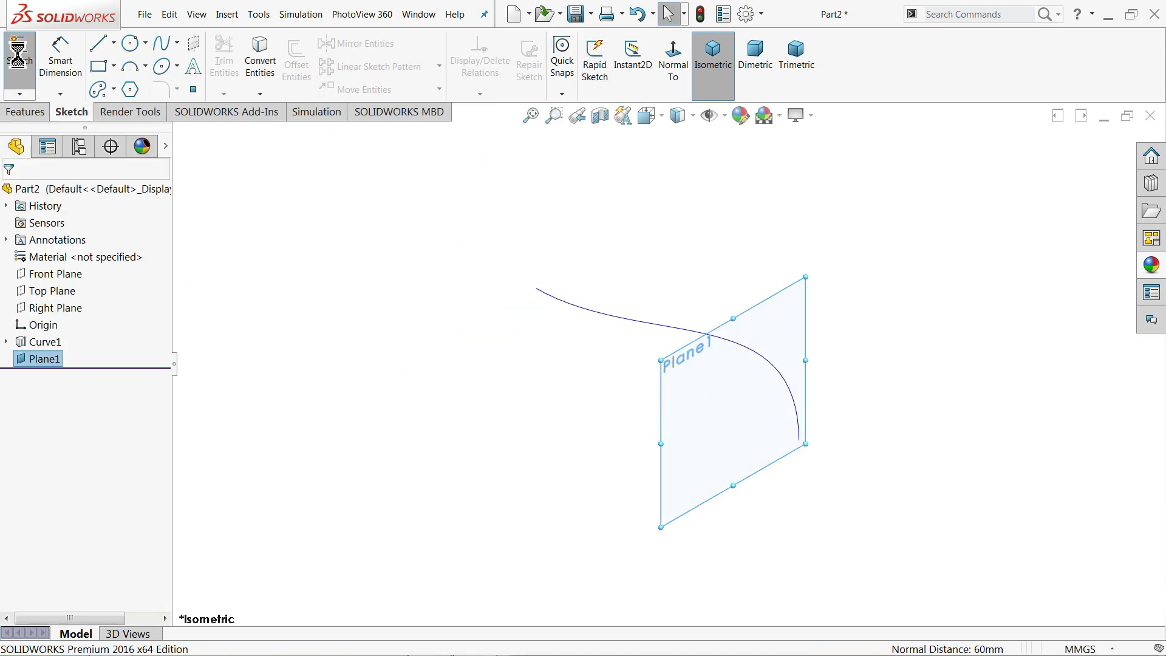
click(130, 43)
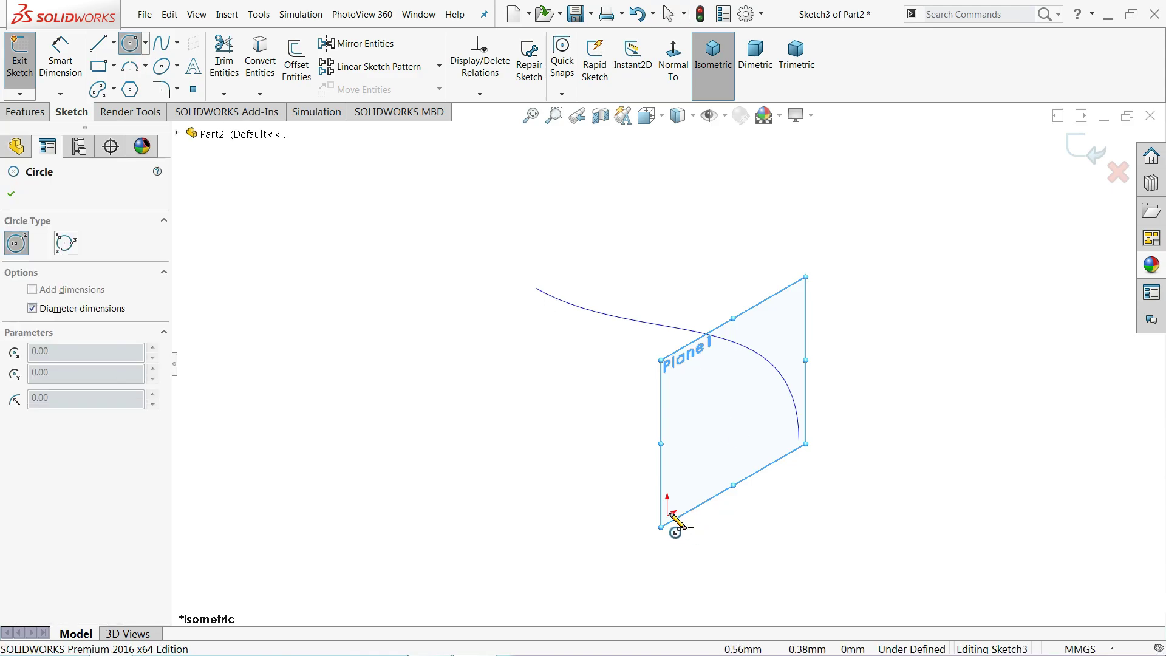
click(668, 515)
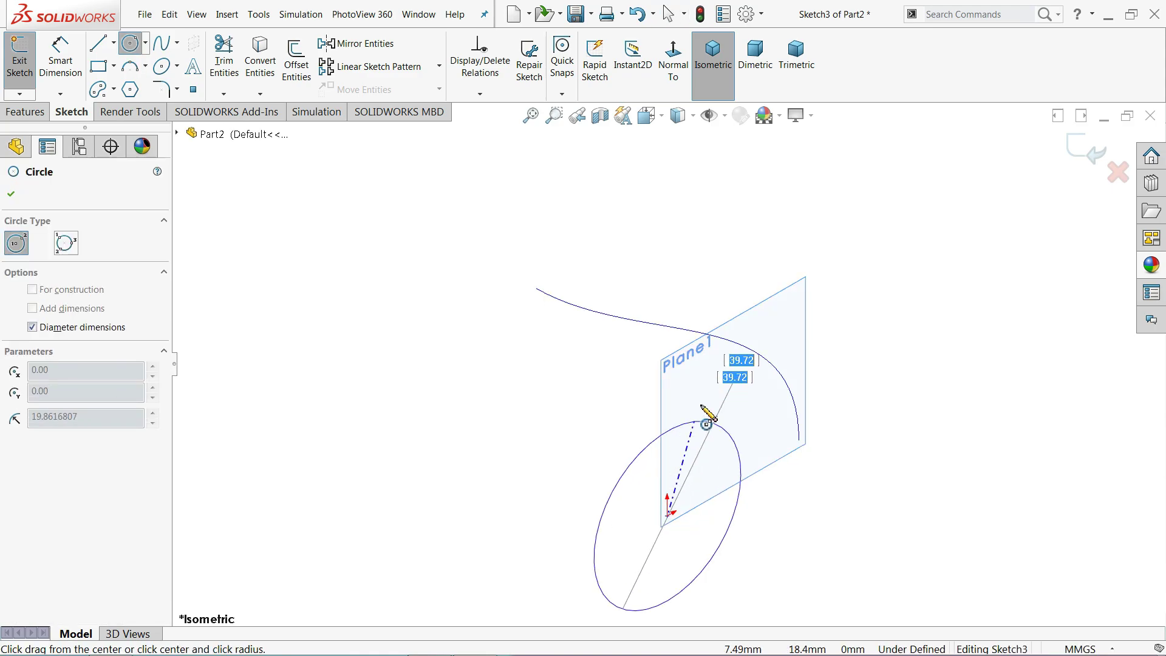
click(717, 396)
right_click(612, 188)
click(644, 199)
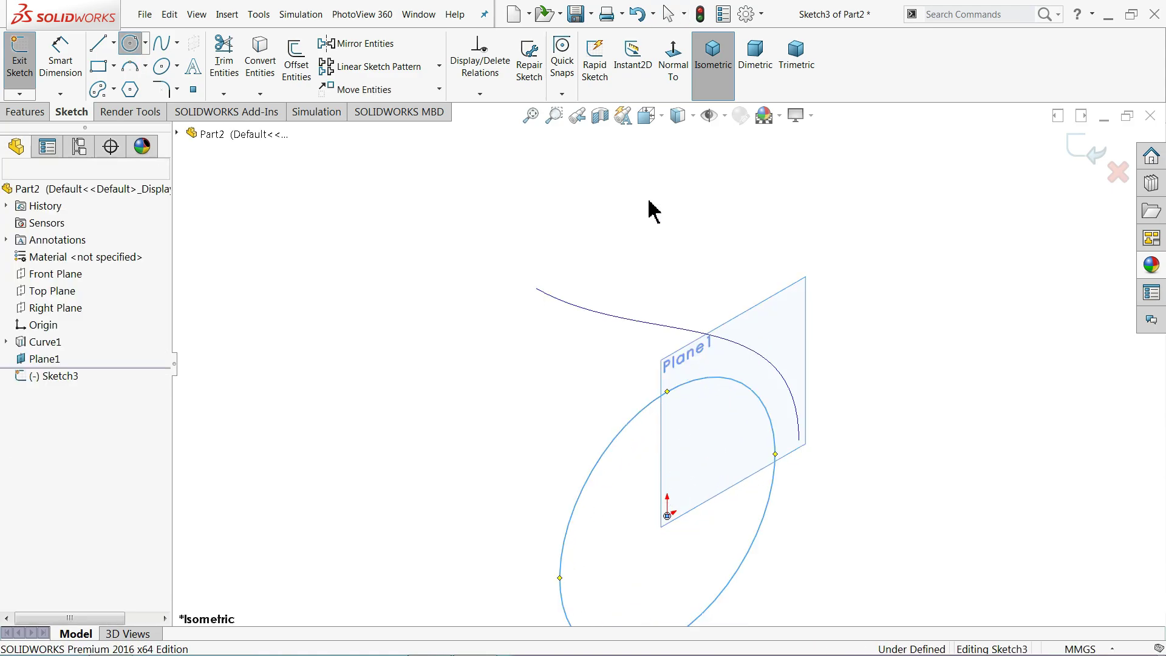
Dimension the circle's diameter as 60 mm
key(f)
scroll(705, 455, down, 4)
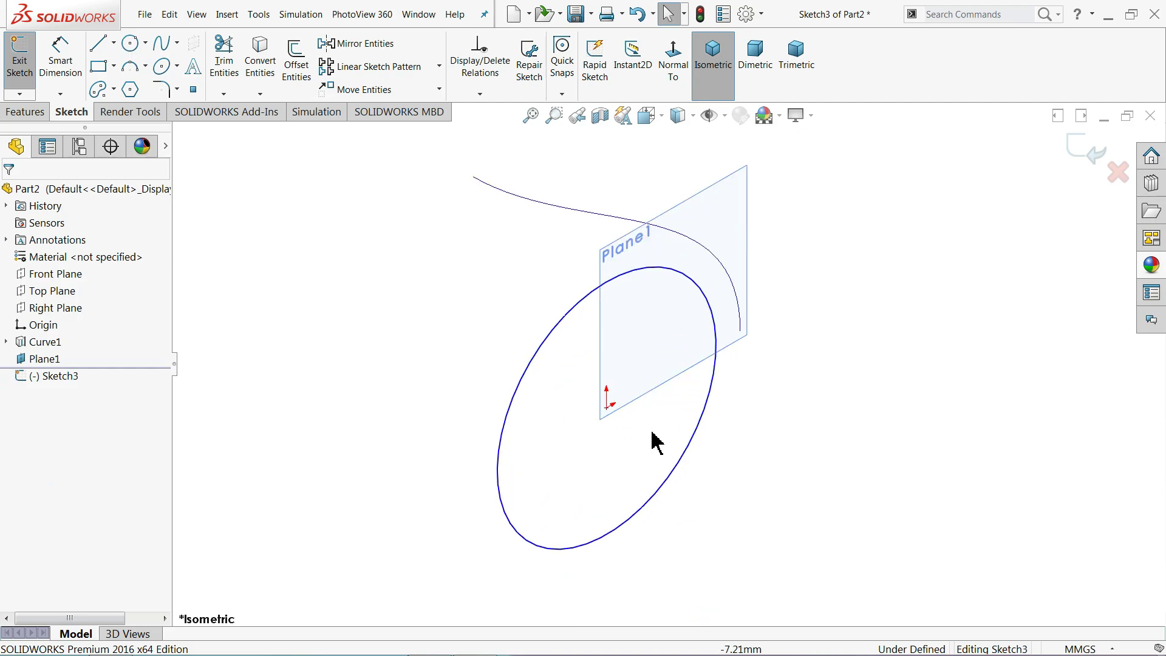
click(673, 68)
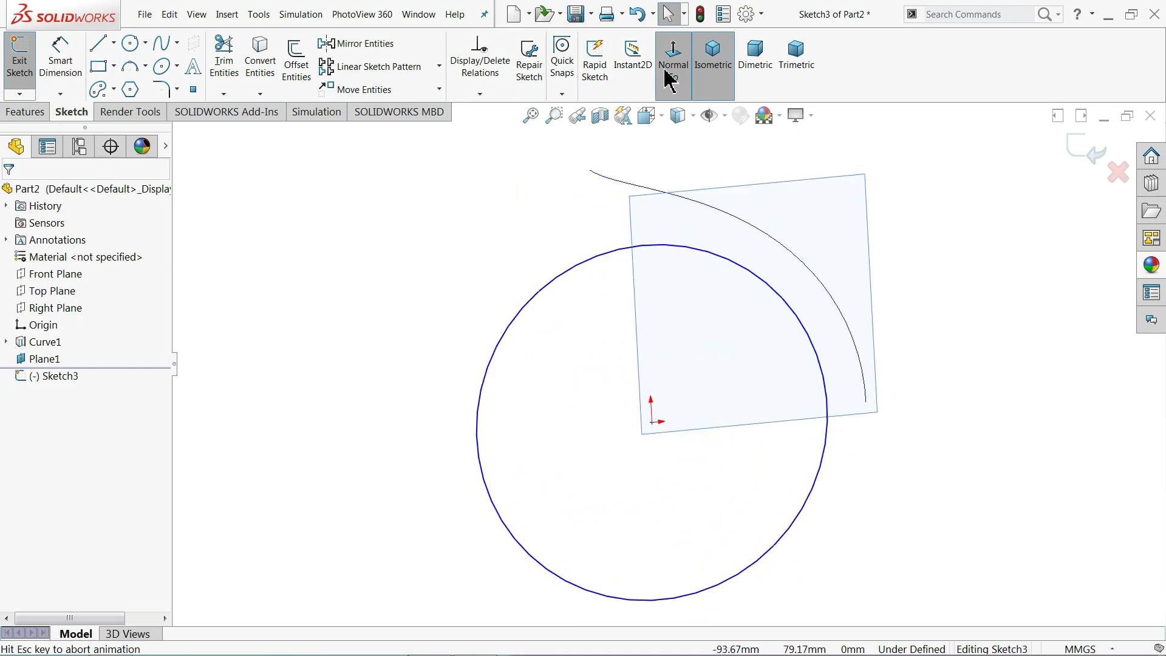
click(59, 60)
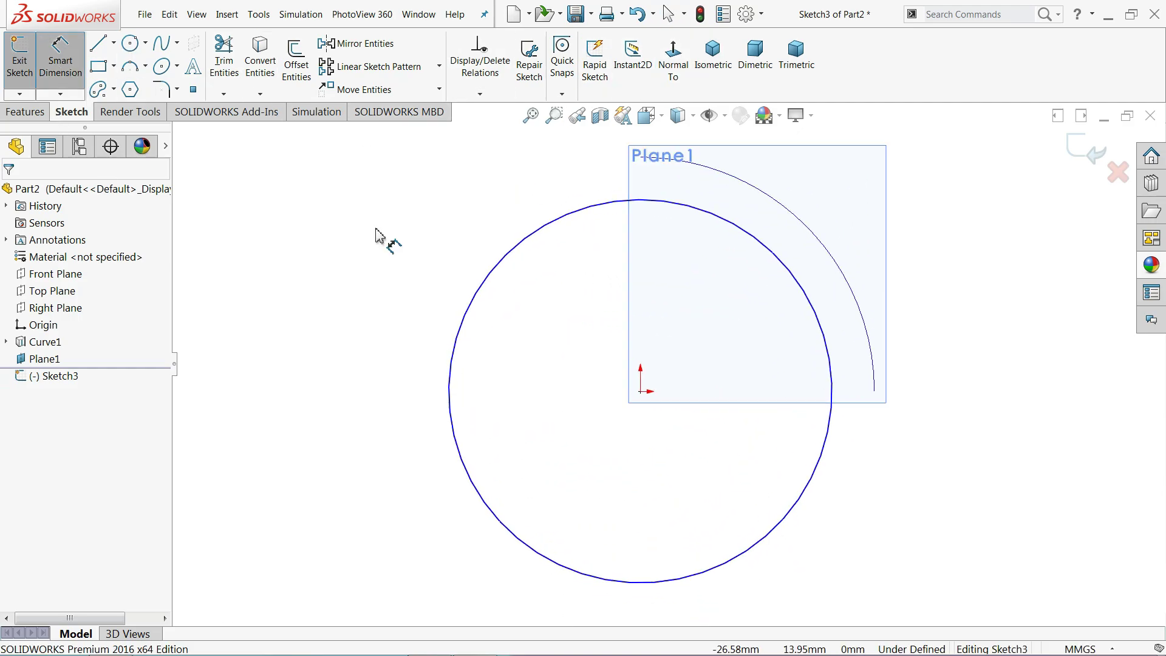
click(464, 331)
click(347, 353)
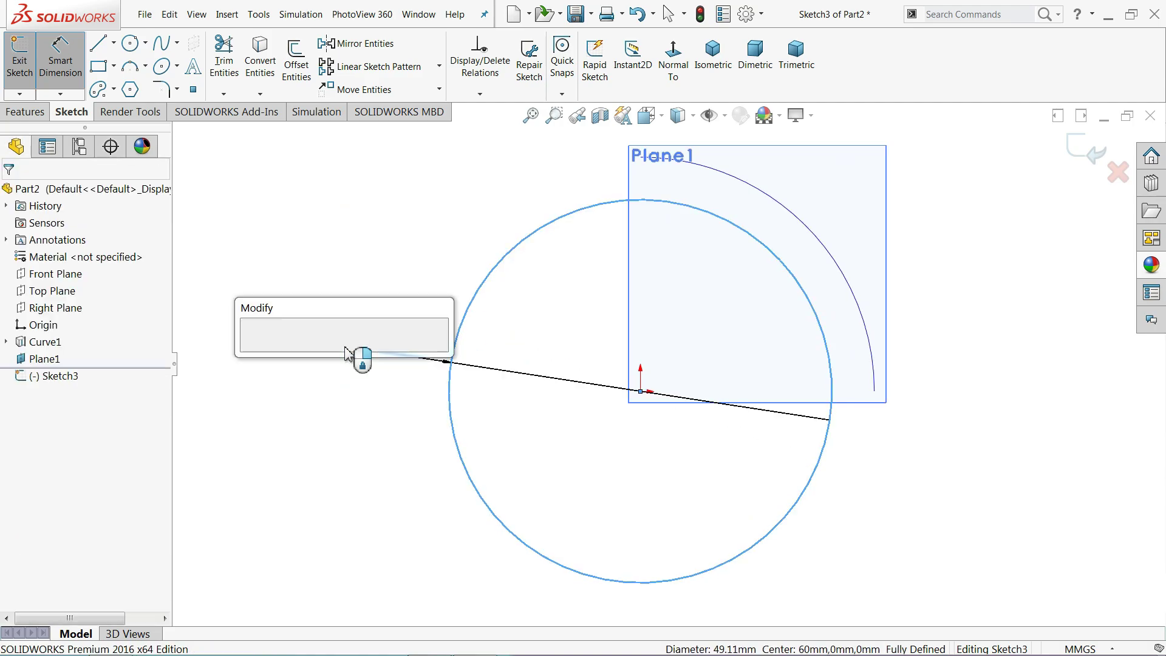
text(60)
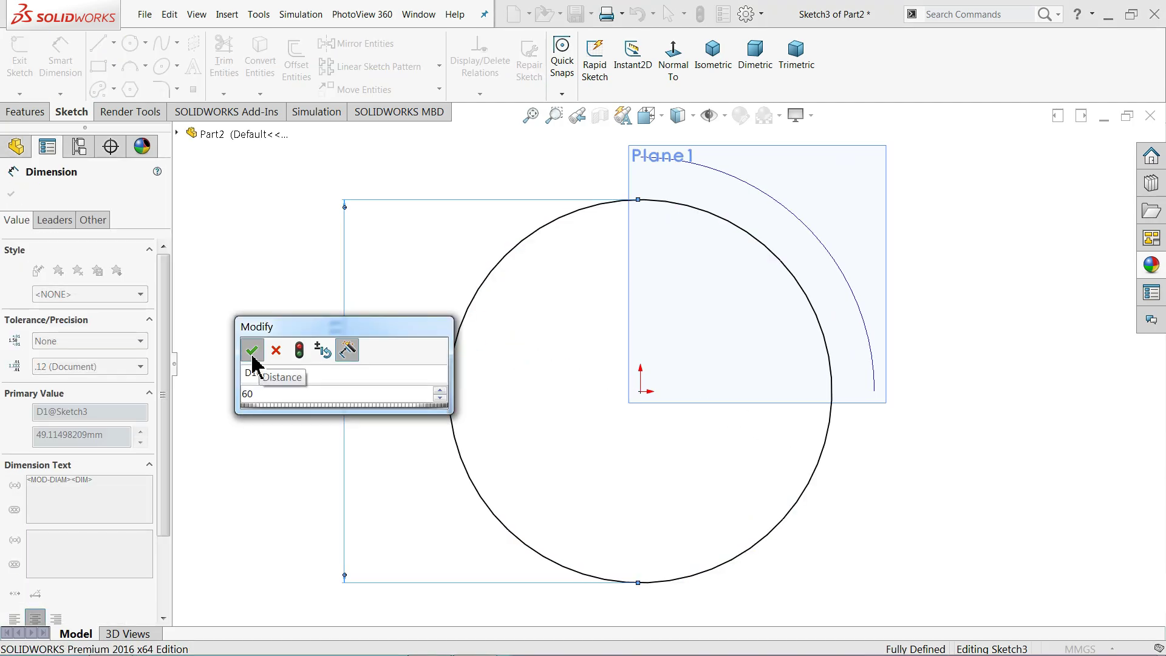
click(251, 352)
Exit the circle sketch in isometric view and hide Plane1
click(711, 49)
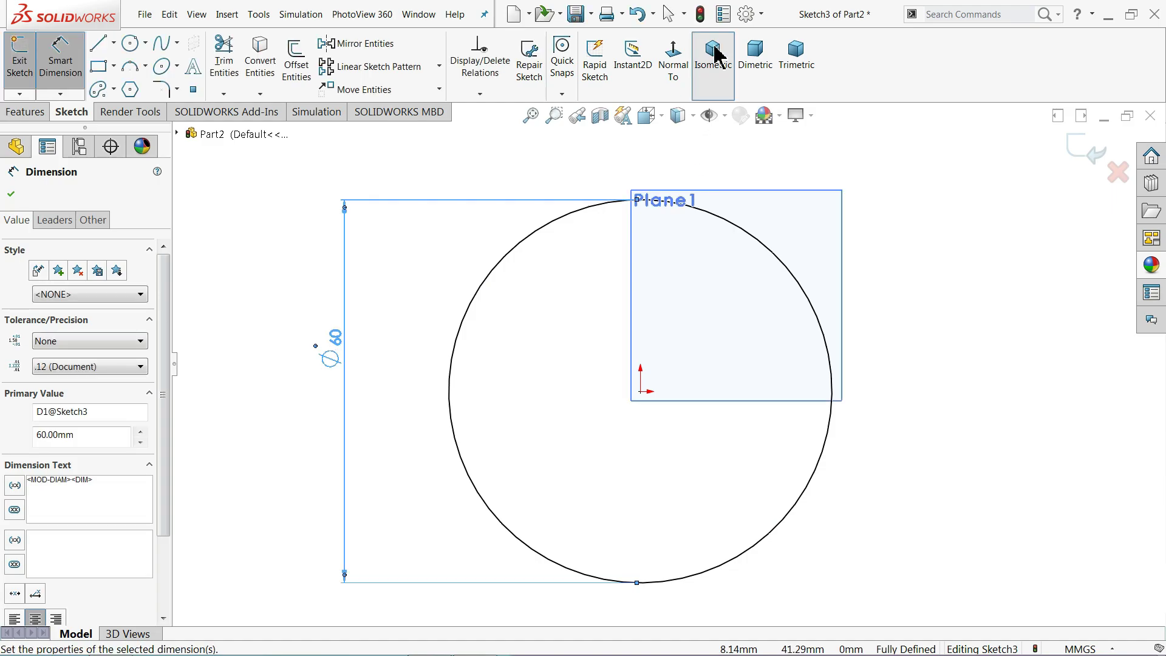
click(1090, 152)
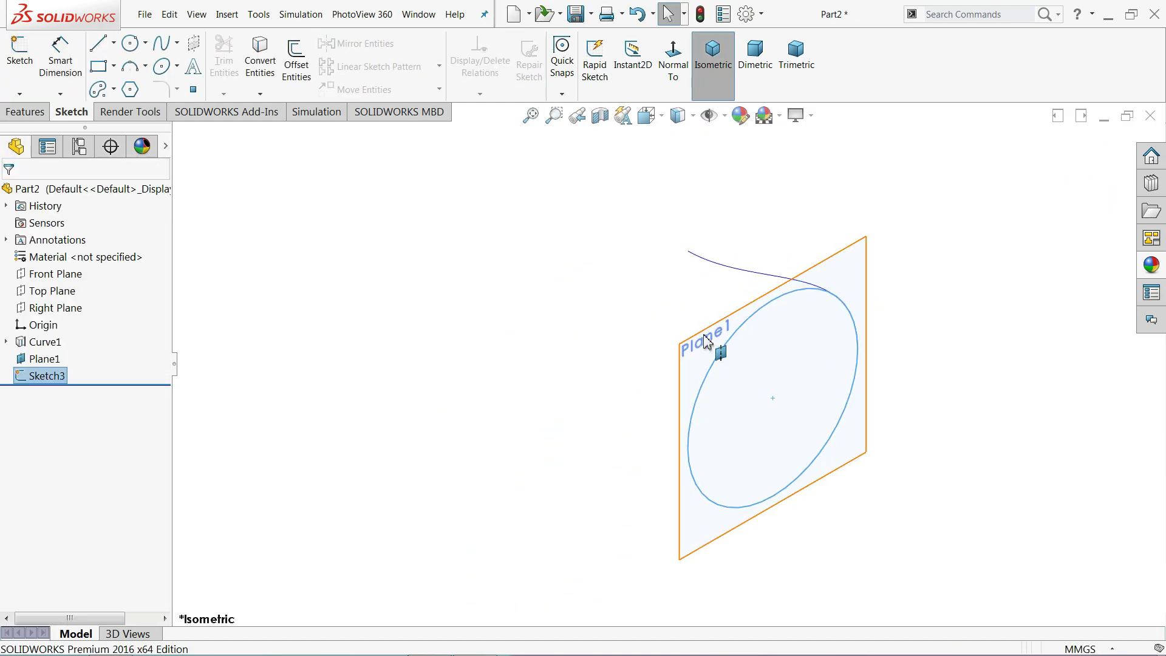
click(706, 342)
click(766, 298)
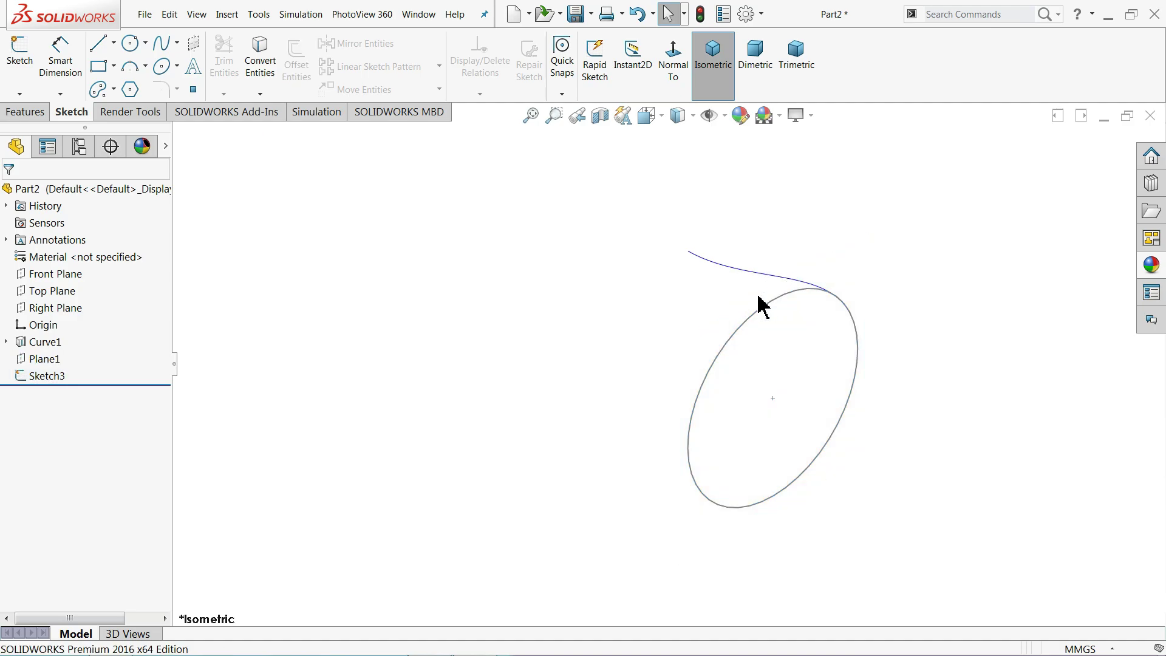
Create a clockwise constant-pitch helix from the circle sketch, defined by height and pitch, with 97 mm height, 9.7 mm pitch and 0° start angle
click(24, 114)
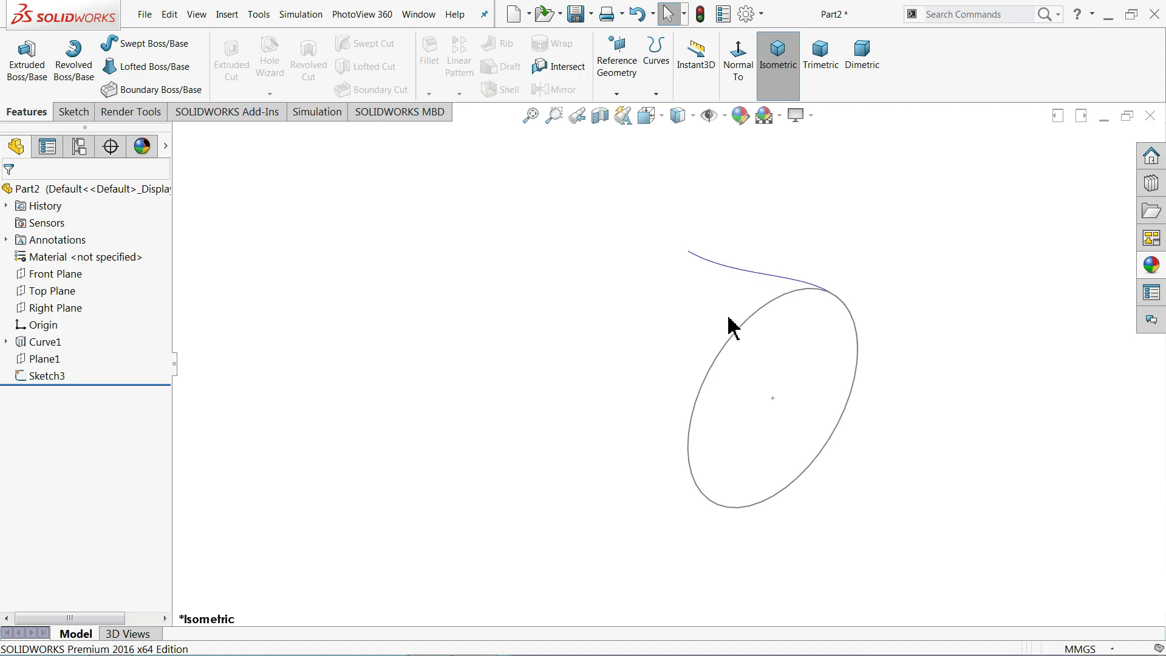
click(656, 94)
click(677, 177)
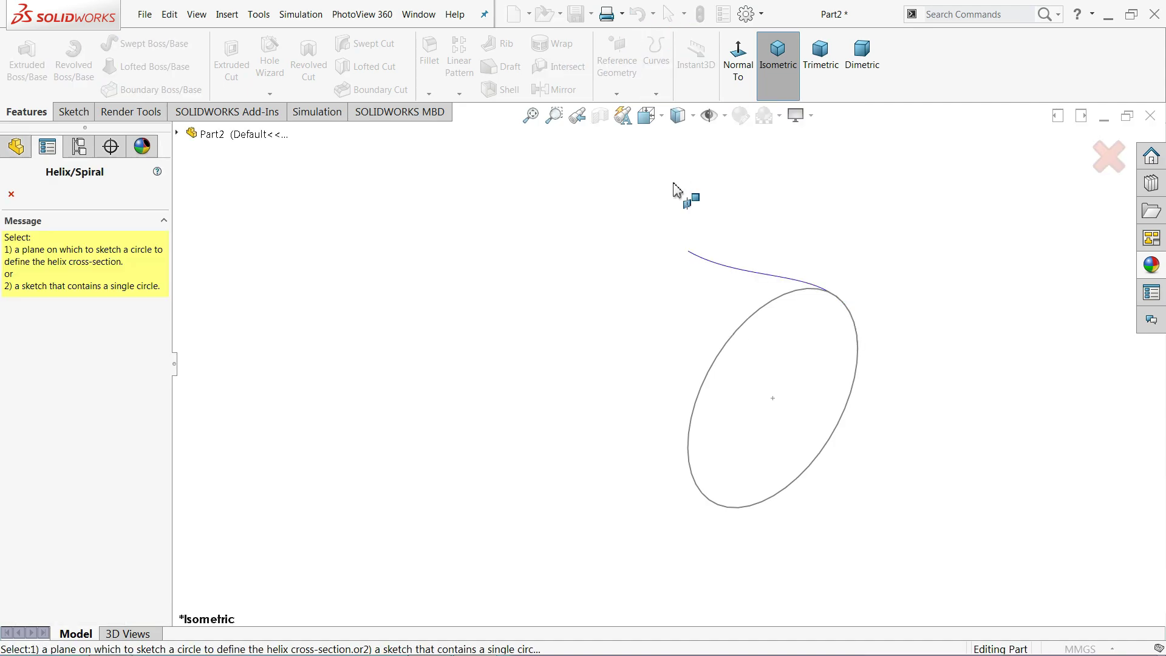
click(724, 357)
scroll(710, 364, up, 2)
scroll(879, 472, down, 3)
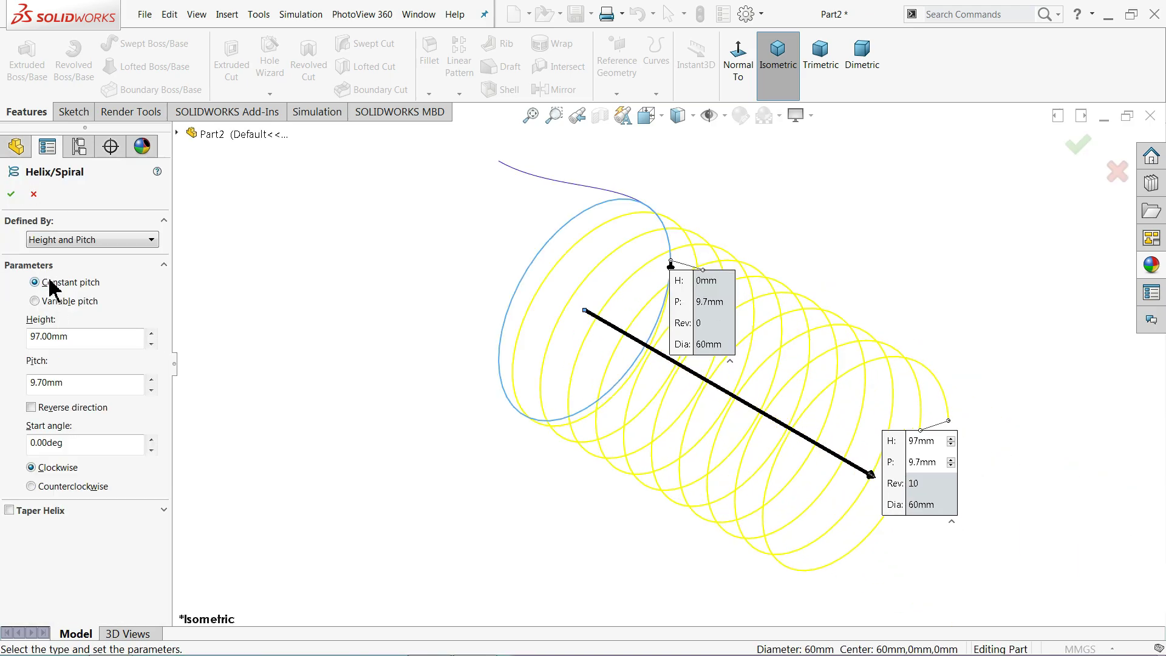
click(59, 245)
click(59, 246)
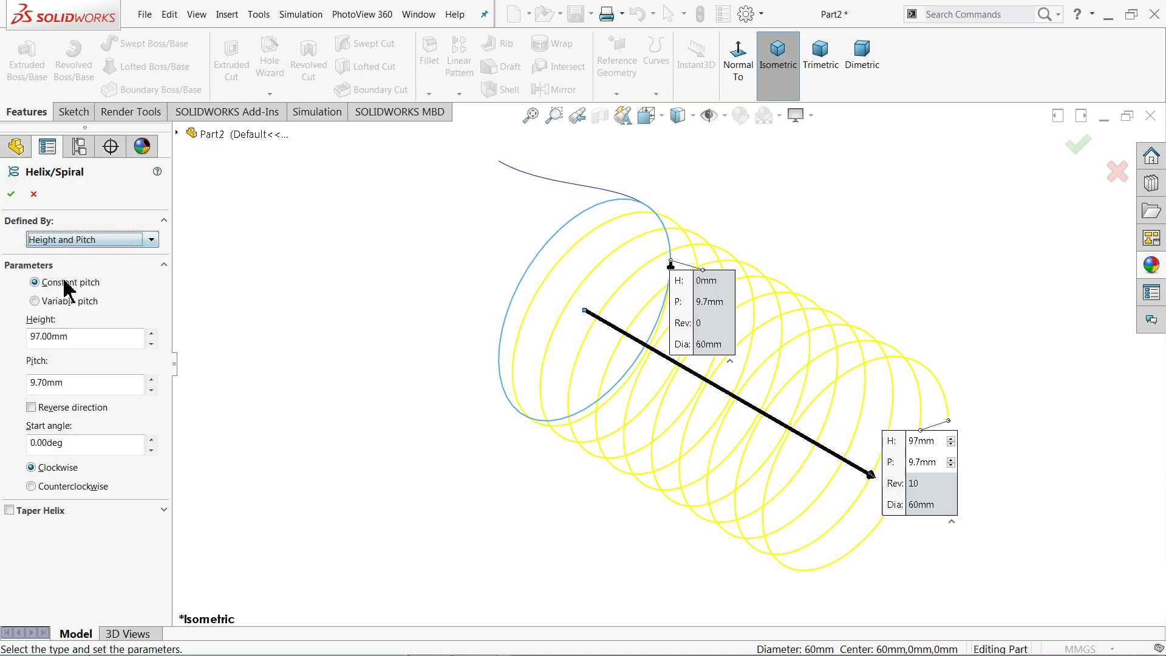
drag(76, 340, 30, 340)
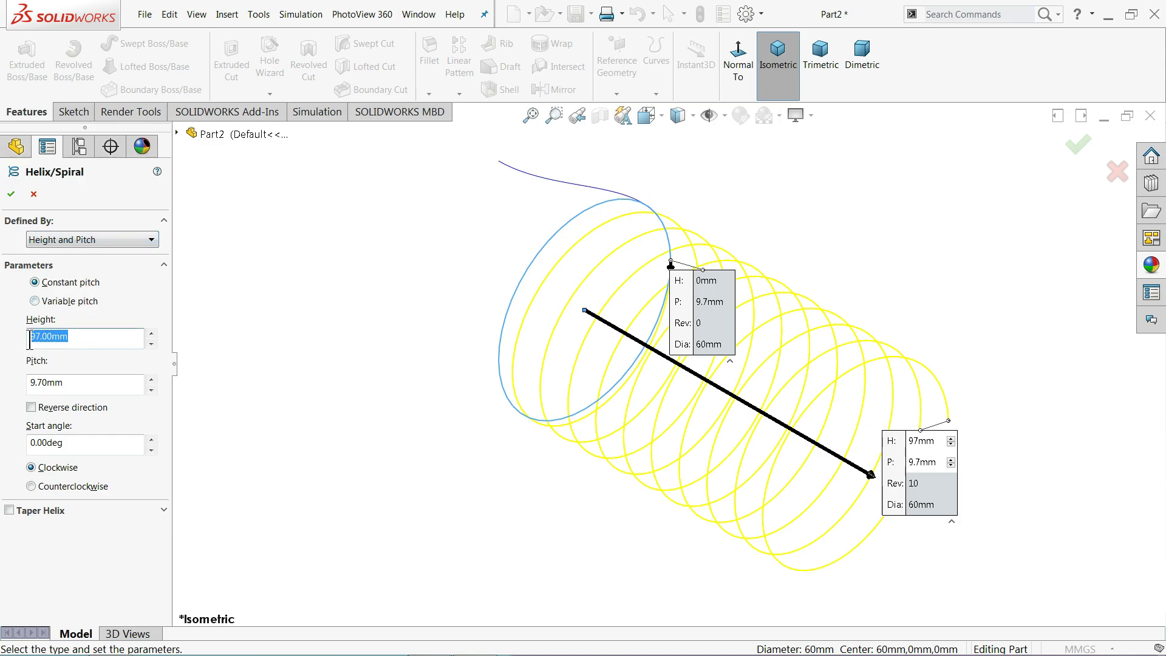
drag(77, 384, 23, 384)
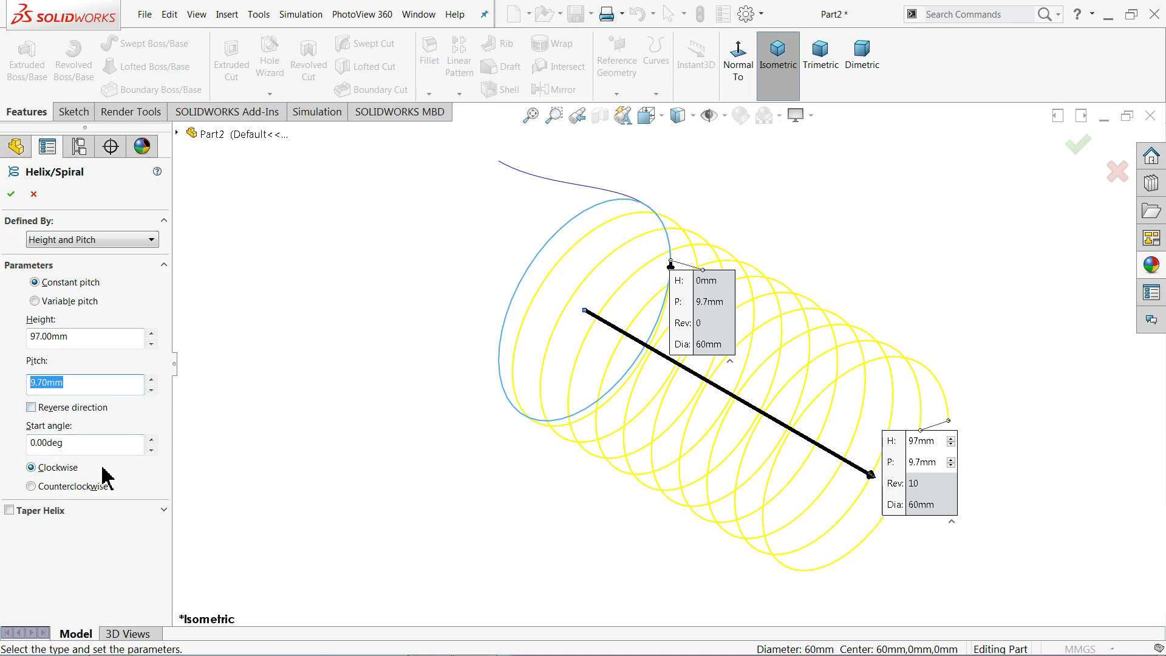
click(10, 194)
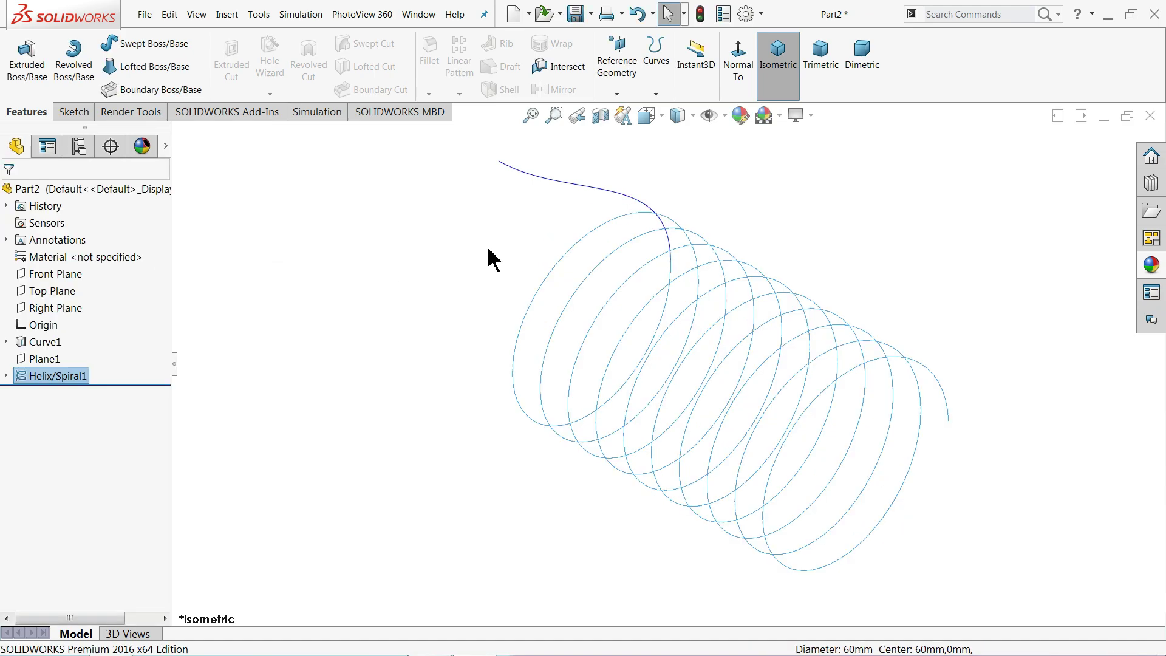
middle_drag(550, 276, 571, 219)
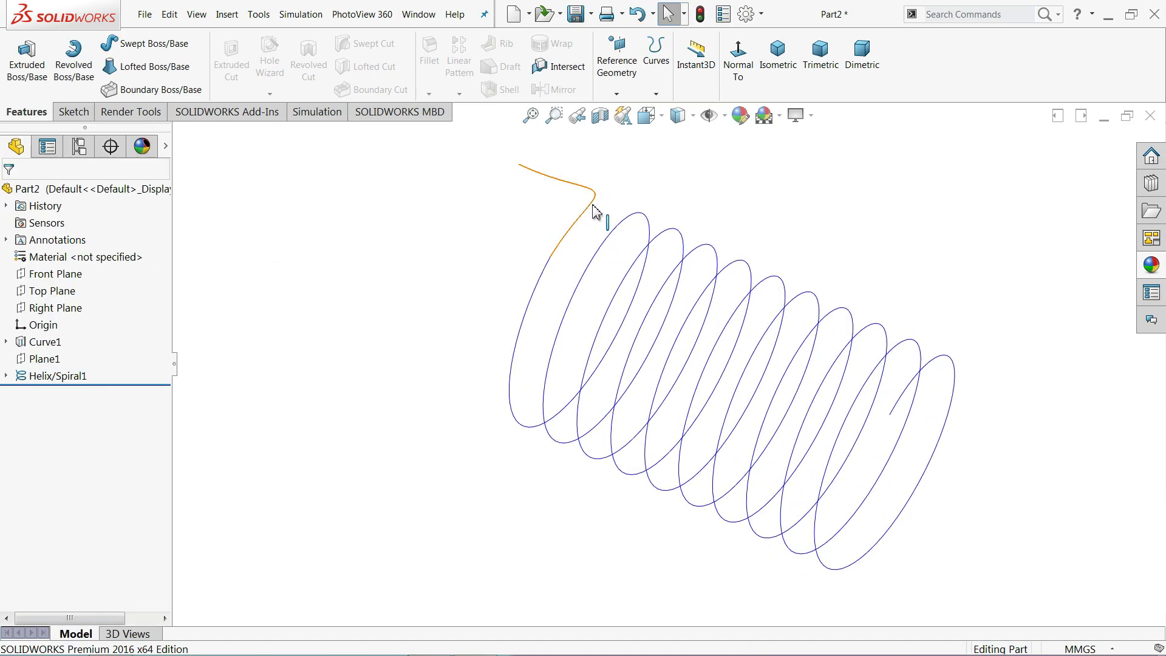
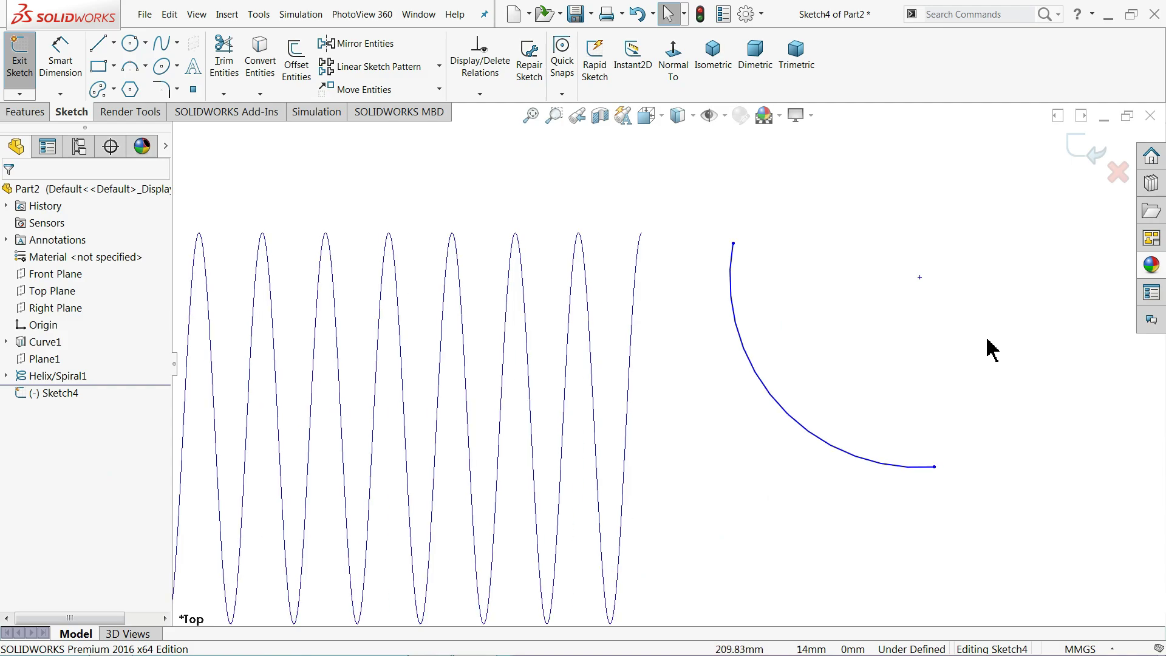
Align the new arc's upper endpoint horizontally with its centre and its lower endpoint vertically with the centre
click(733, 243)
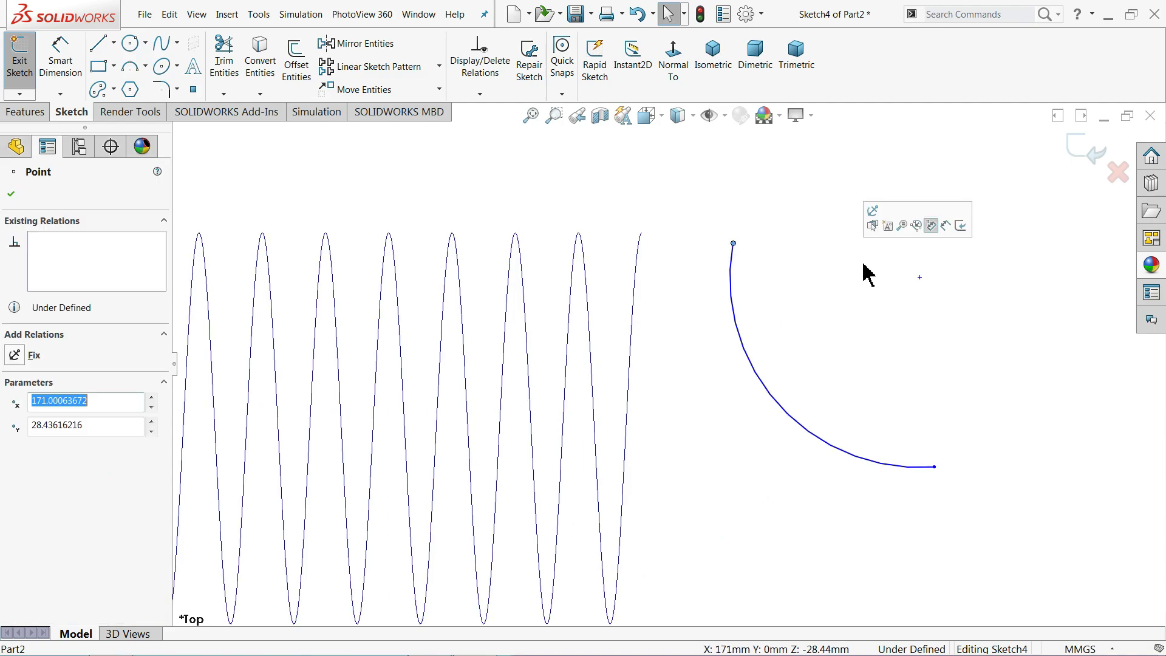
ctrl+click(920, 278)
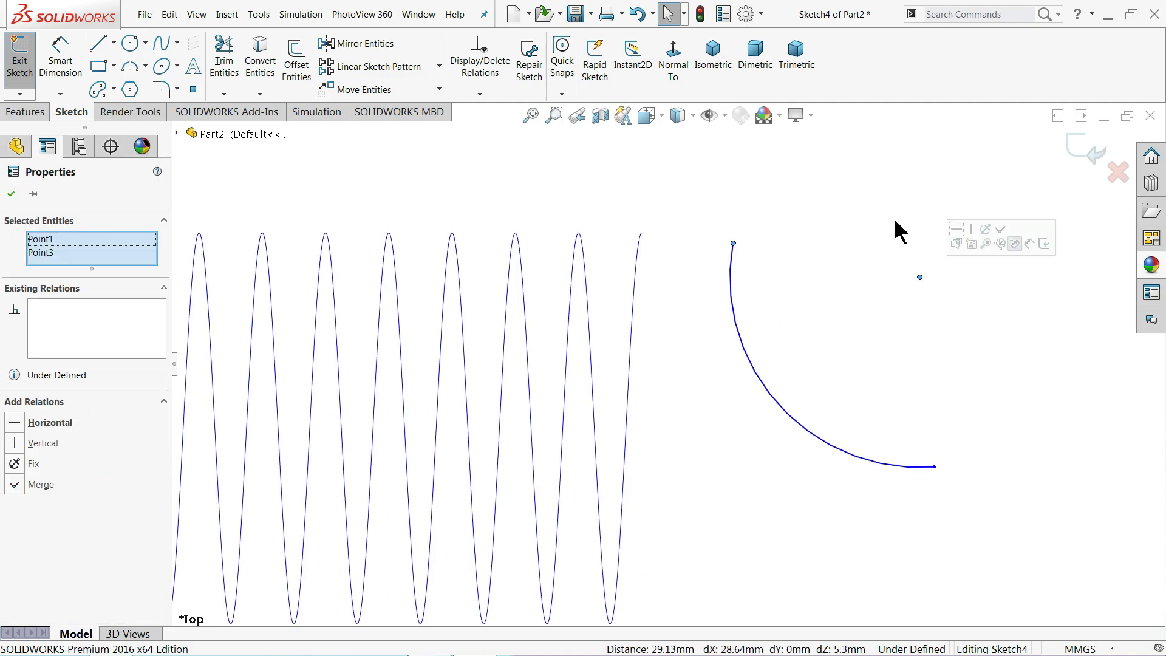
click(956, 230)
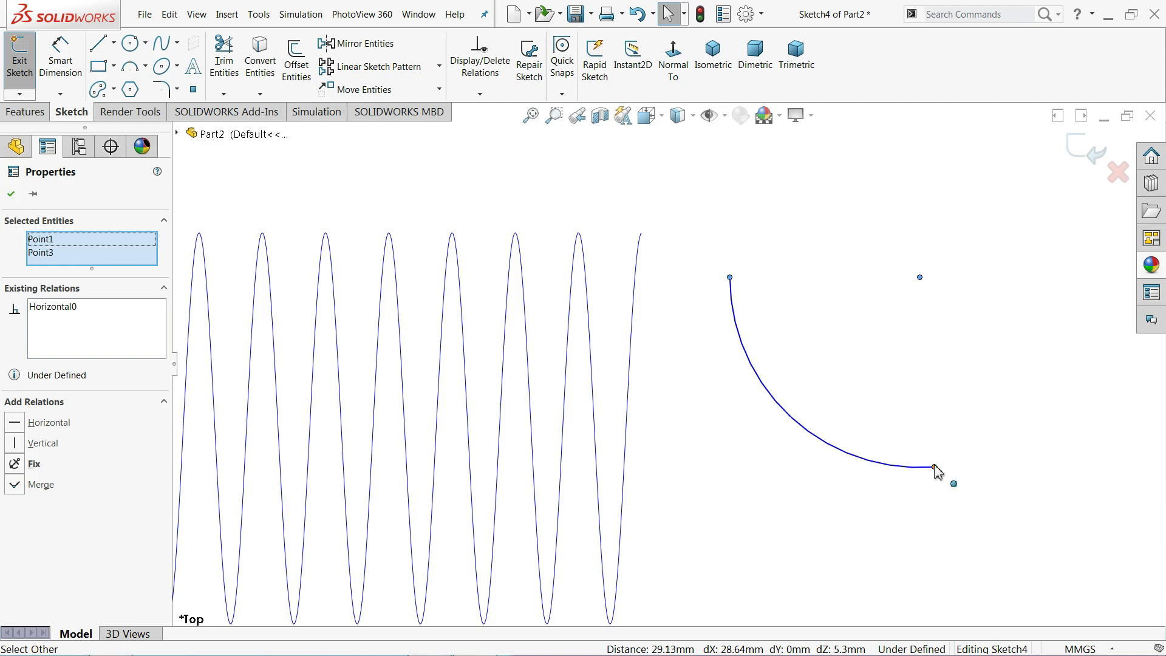
click(919, 277)
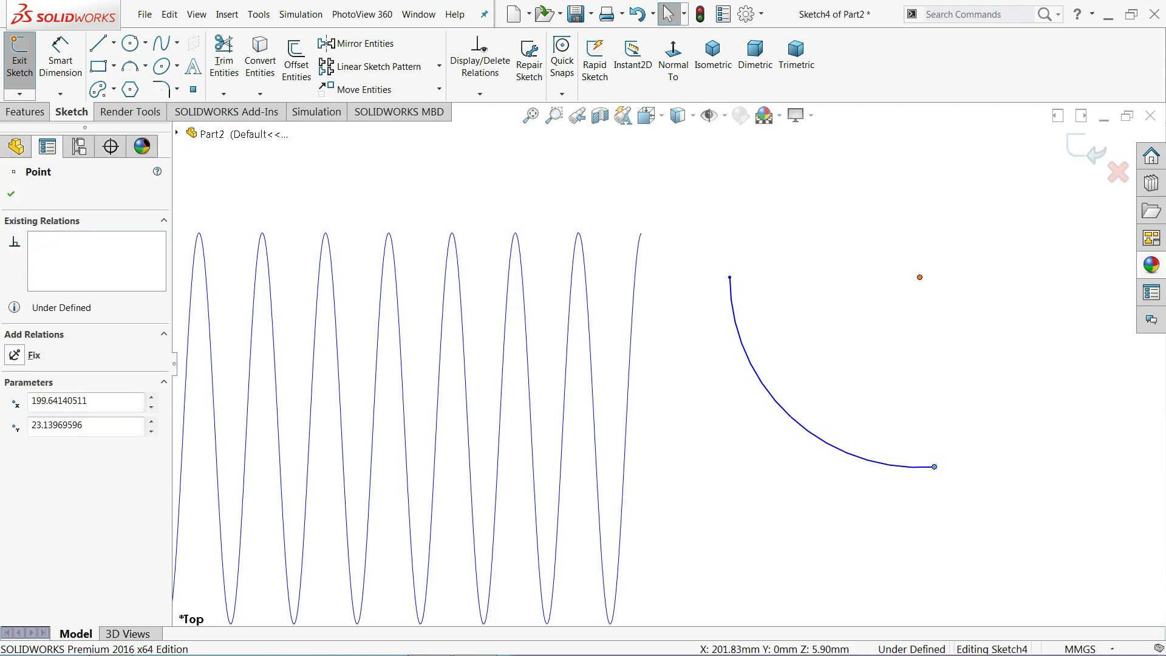
ctrl+click(934, 467)
click(36, 443)
click(653, 298)
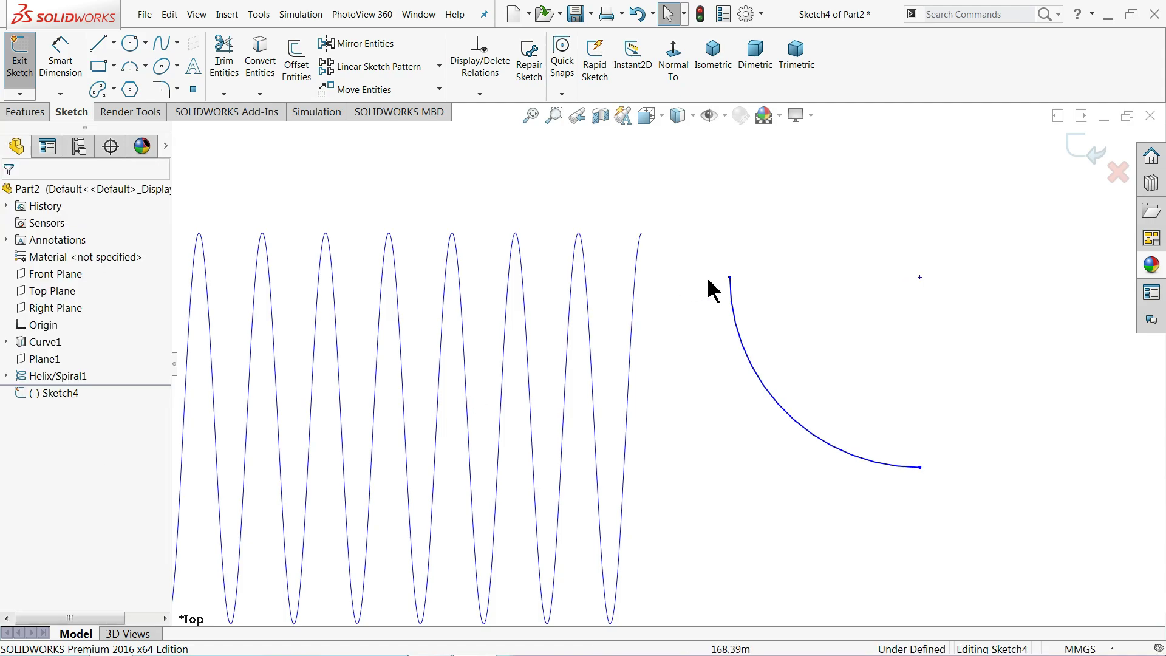
Move the arc's upper endpoint closer to the free end of the helix
click(731, 278)
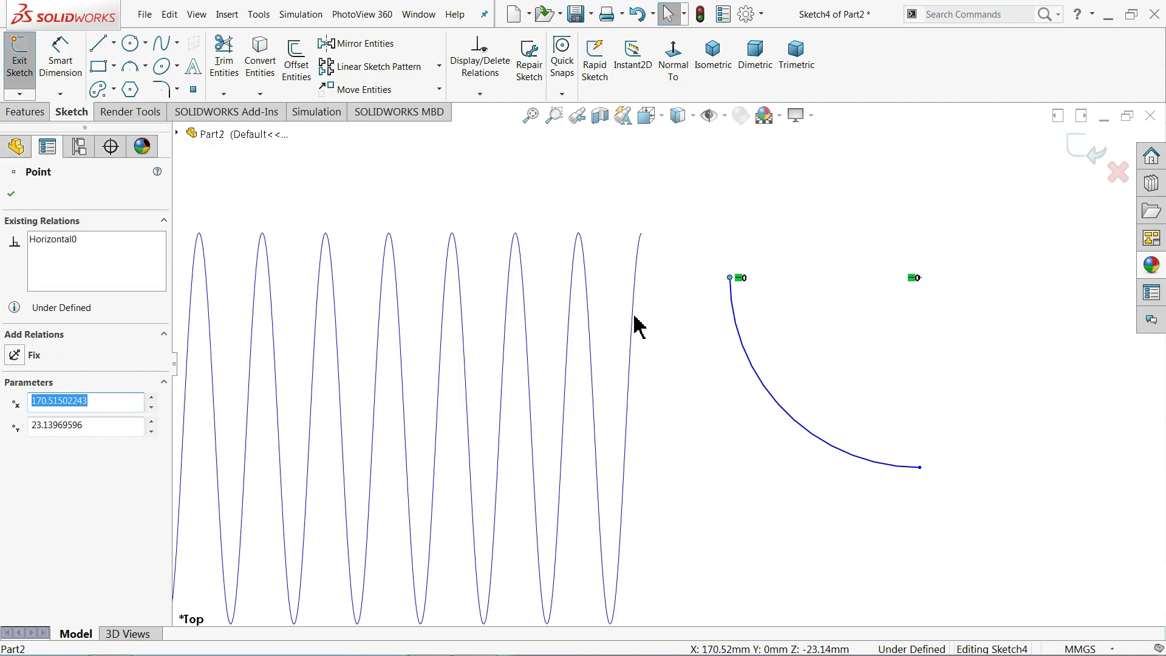
scroll(685, 291, up, 1)
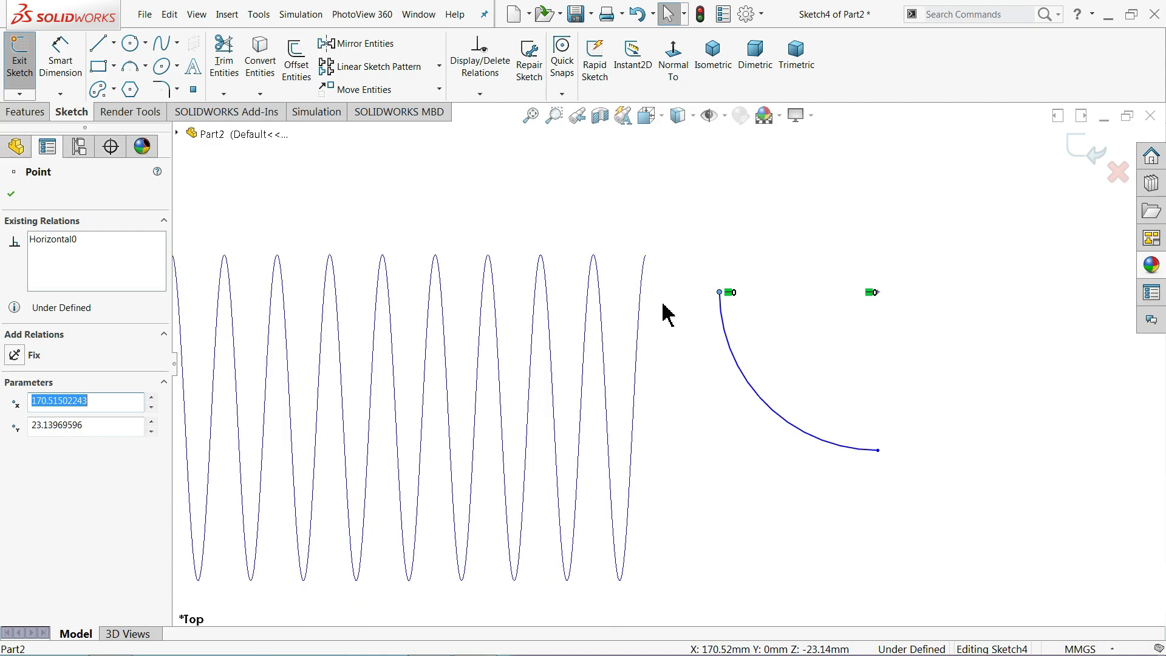
click(642, 332)
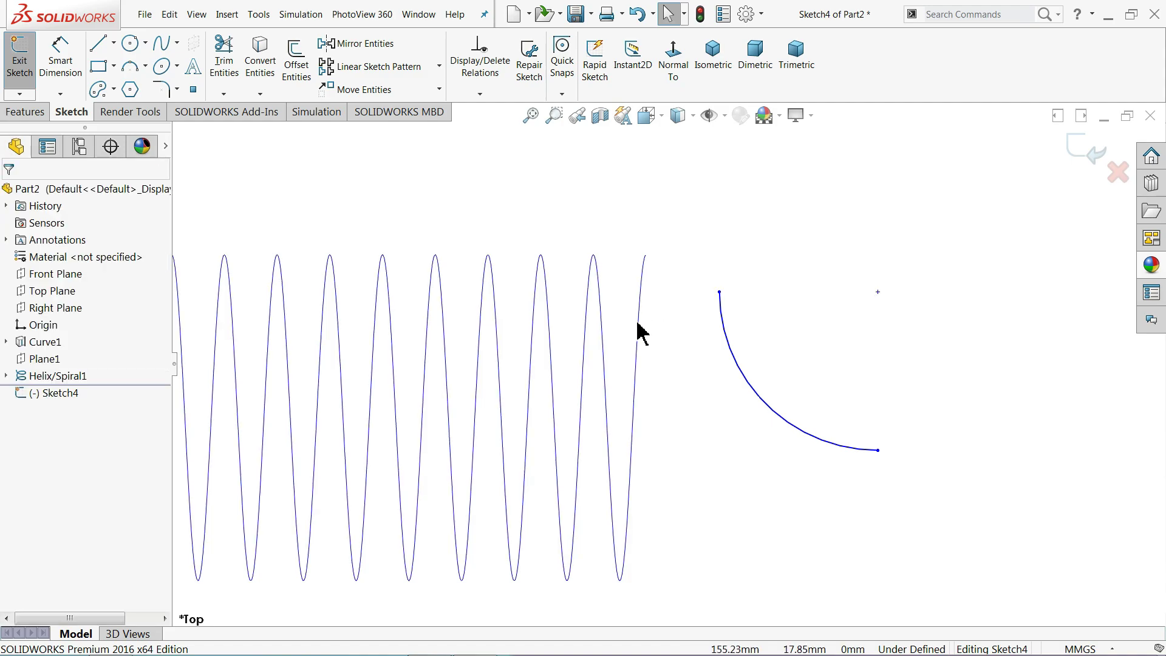
drag(719, 294, 680, 261)
click(642, 274)
scroll(656, 292, up, 5)
scroll(643, 350, down, 3)
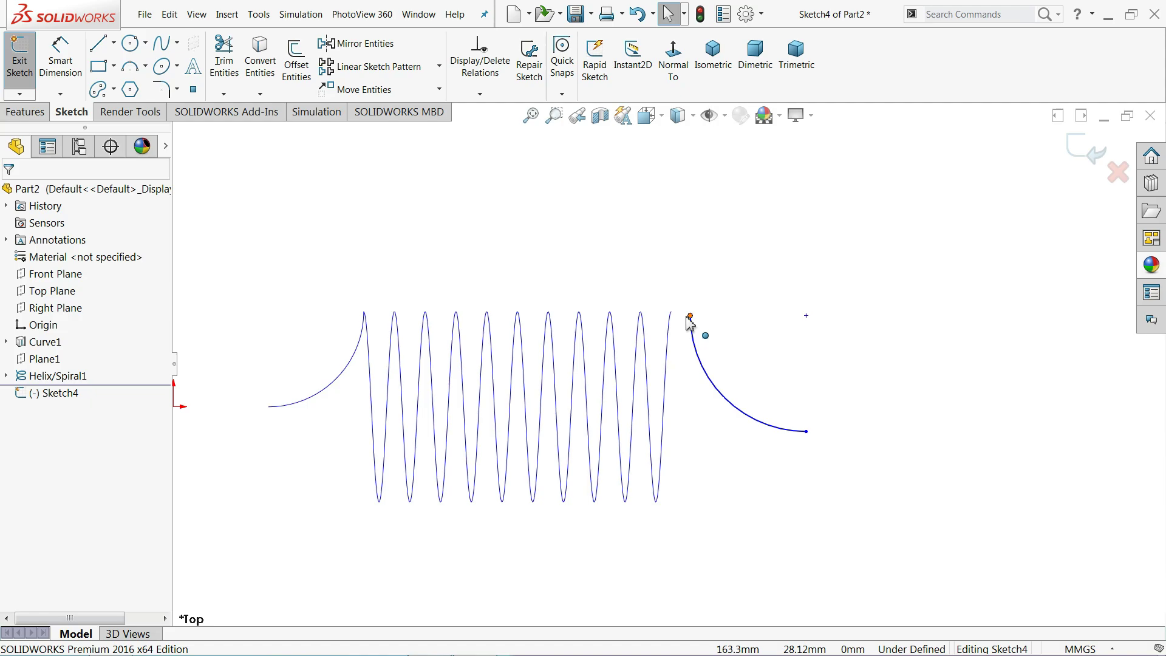
click(690, 316)
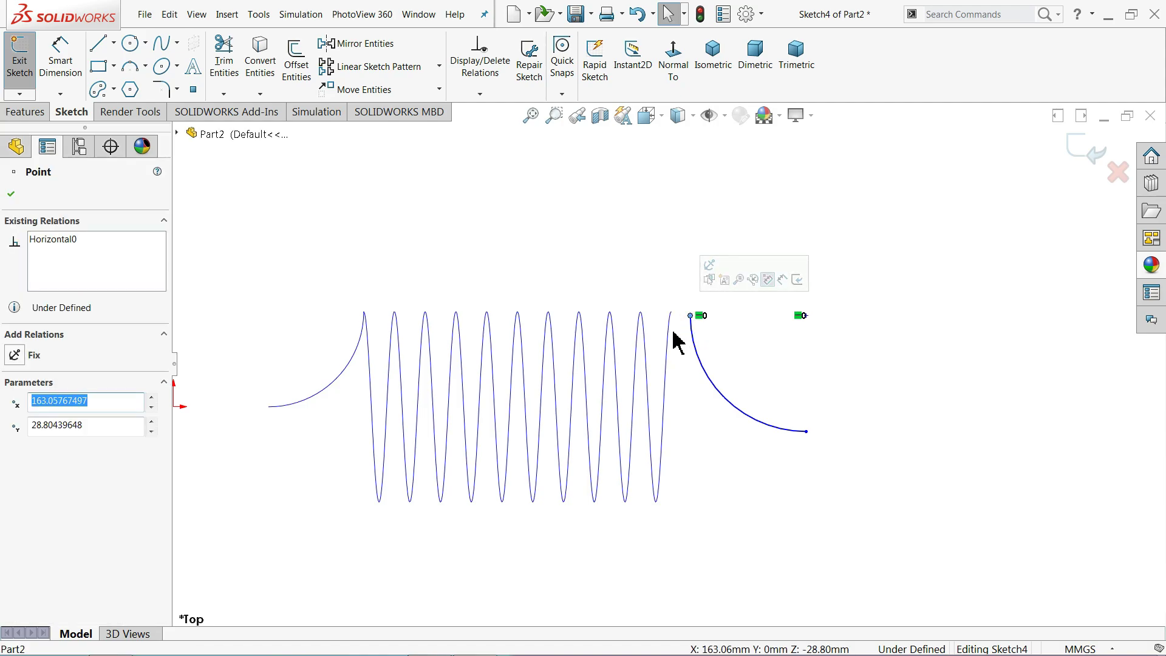
scroll(677, 343, down, 2)
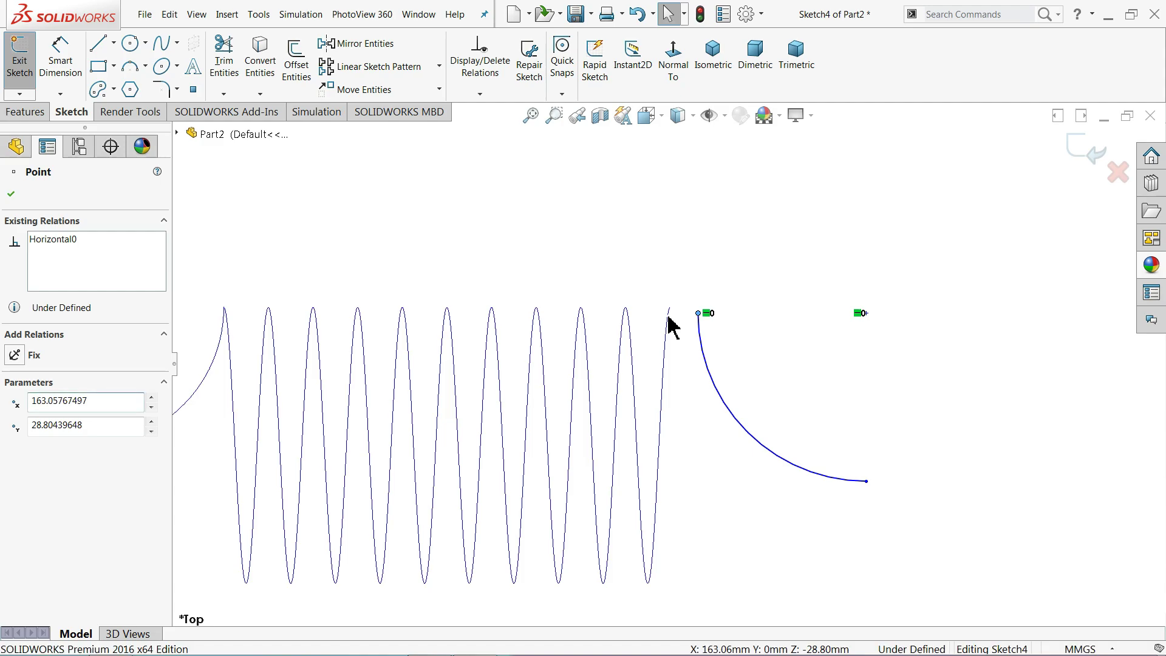
key(Escape)
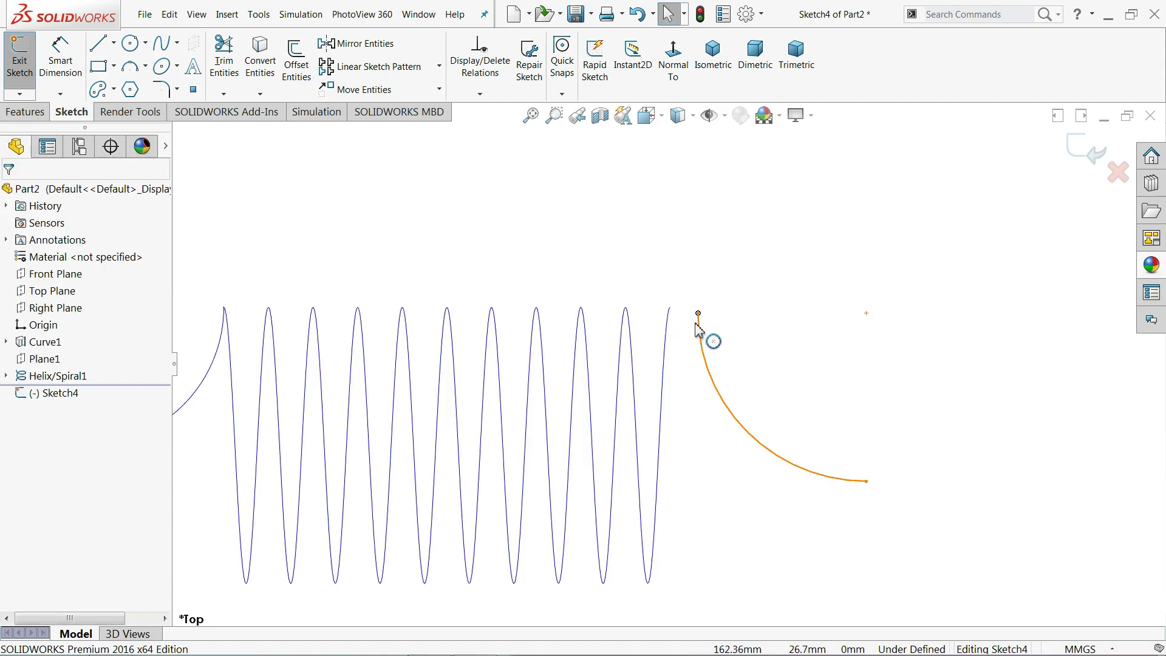
Dimension the radius of the quarter arc at the helix's free end as 30 mm
scroll(698, 334, up, 1)
click(62, 82)
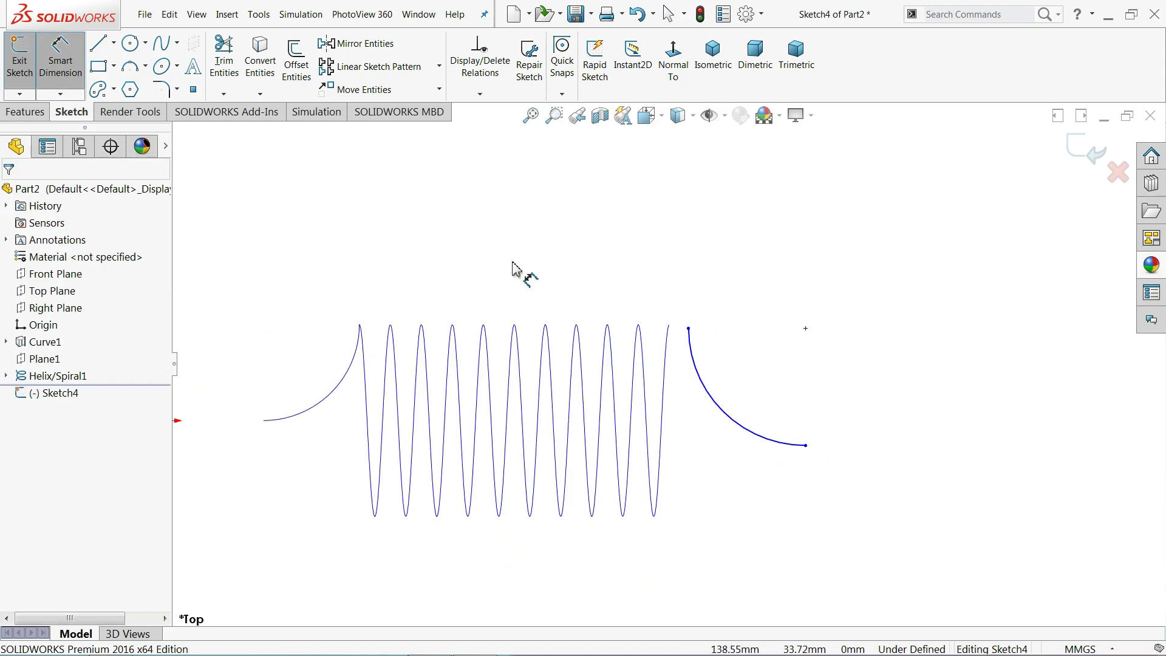
click(745, 373)
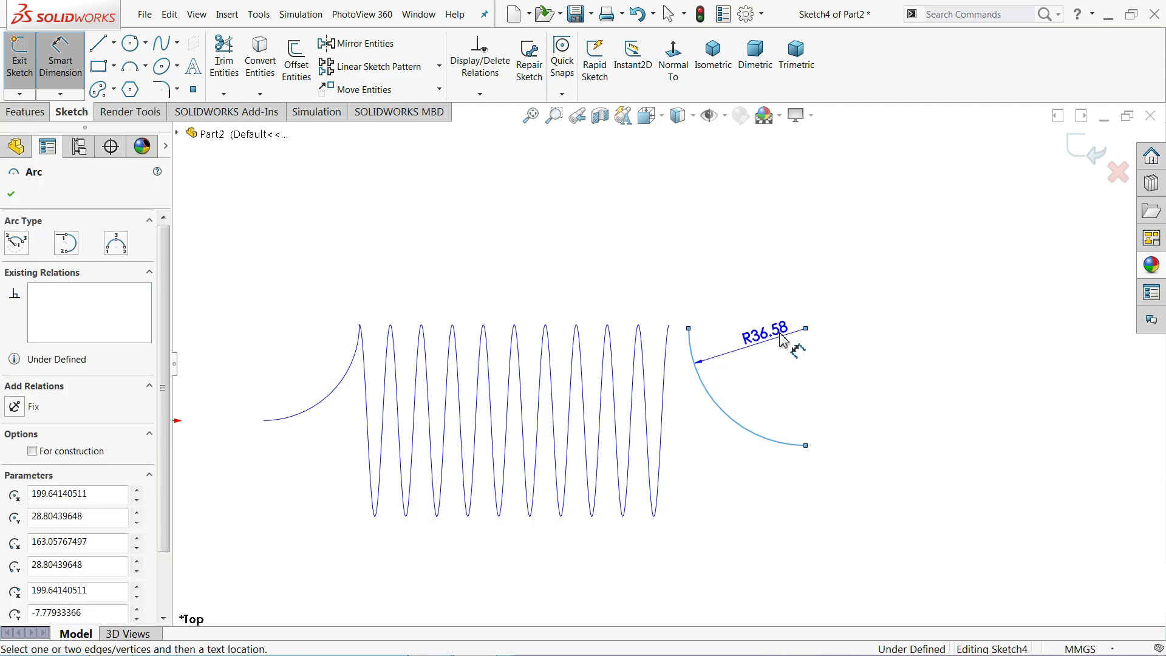
click(779, 373)
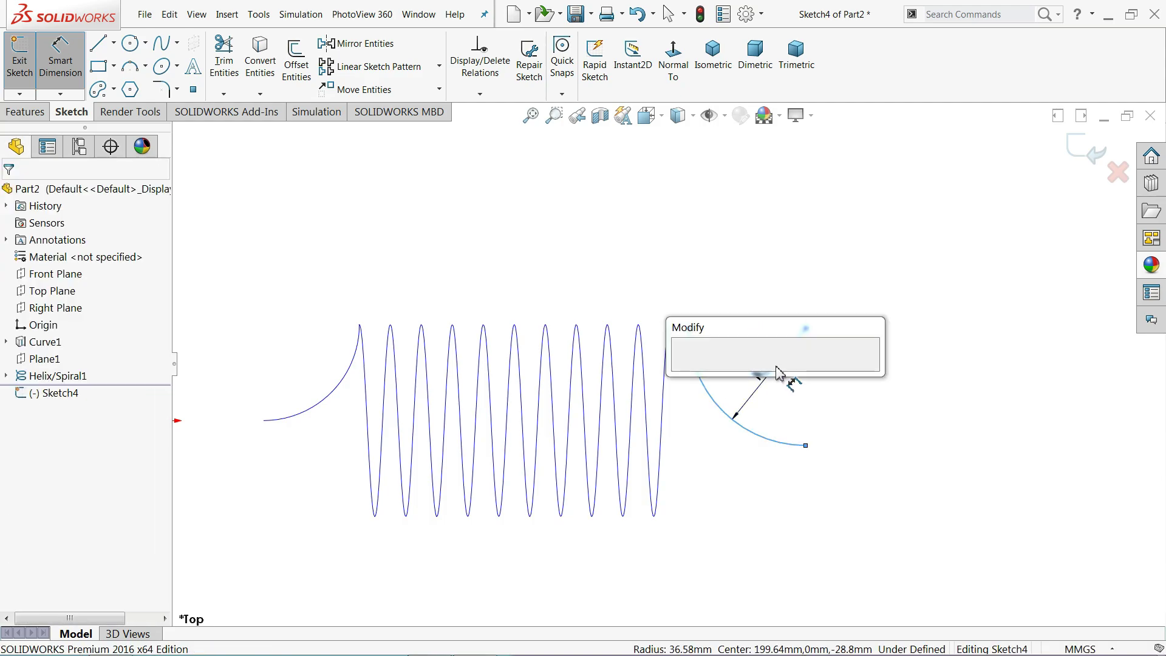
text(30)
key(Return)
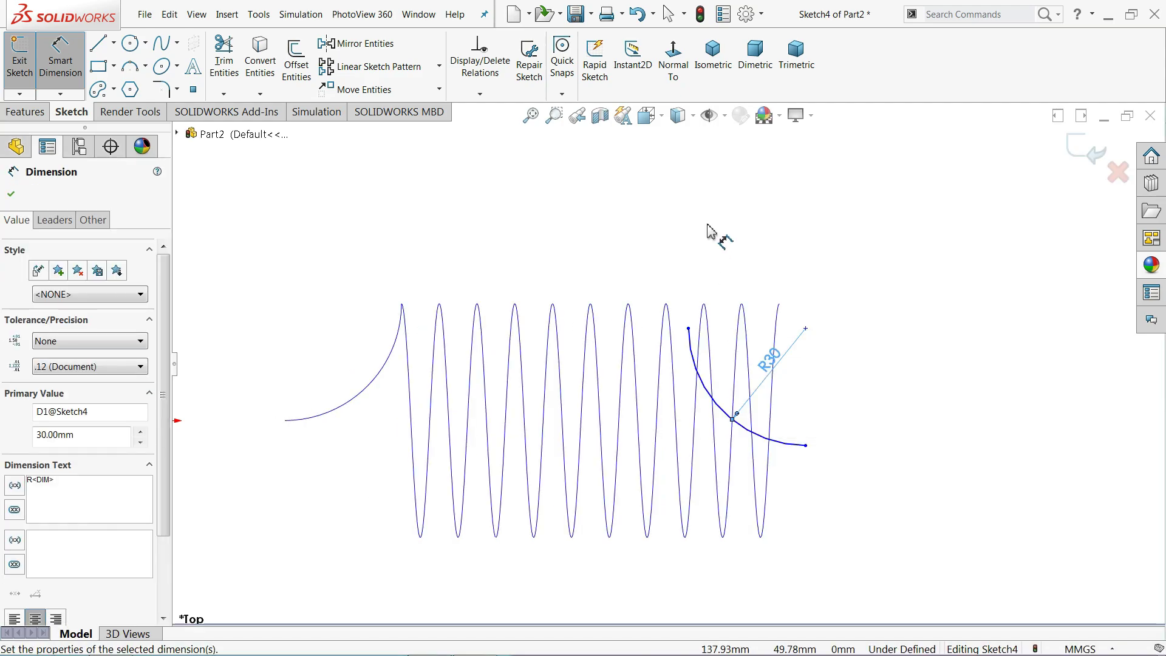
click(716, 235)
Dimension the horizontal distance from the origin to the arc's centre as 217 mm
scroll(799, 346, up, 2)
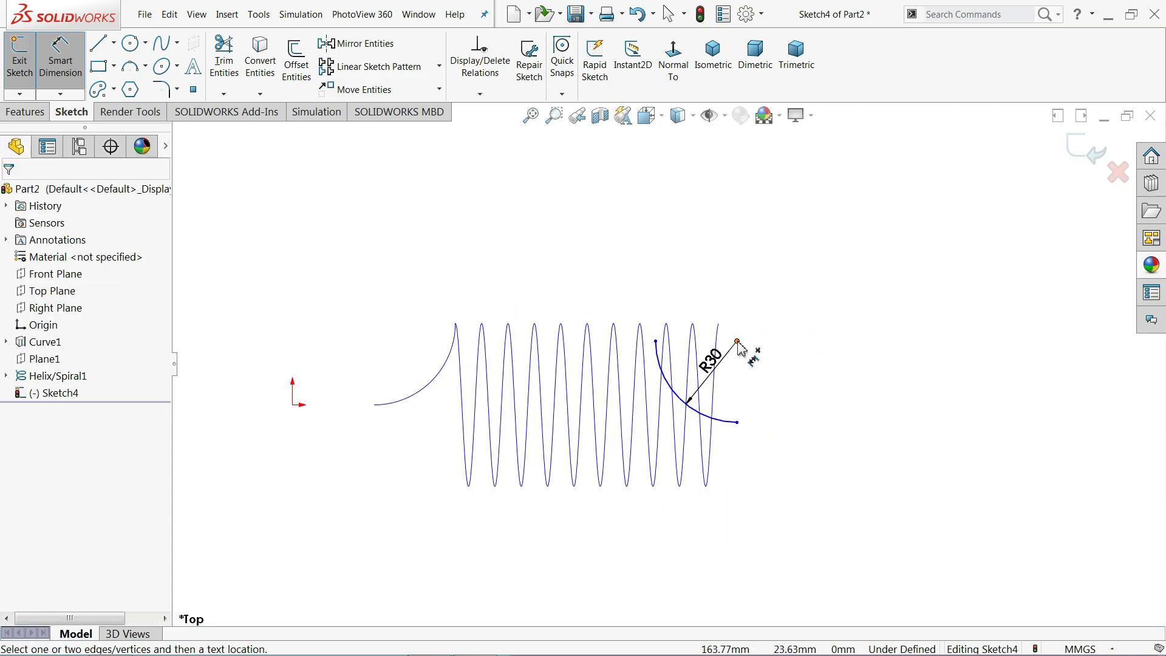
click(737, 342)
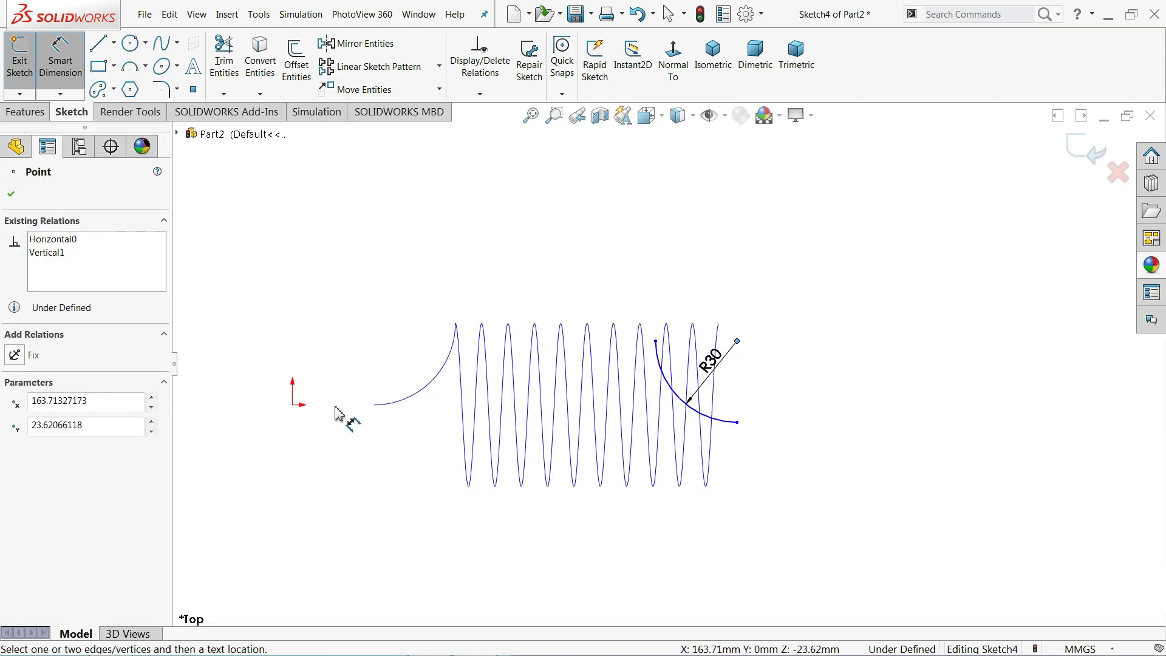
click(294, 405)
click(499, 246)
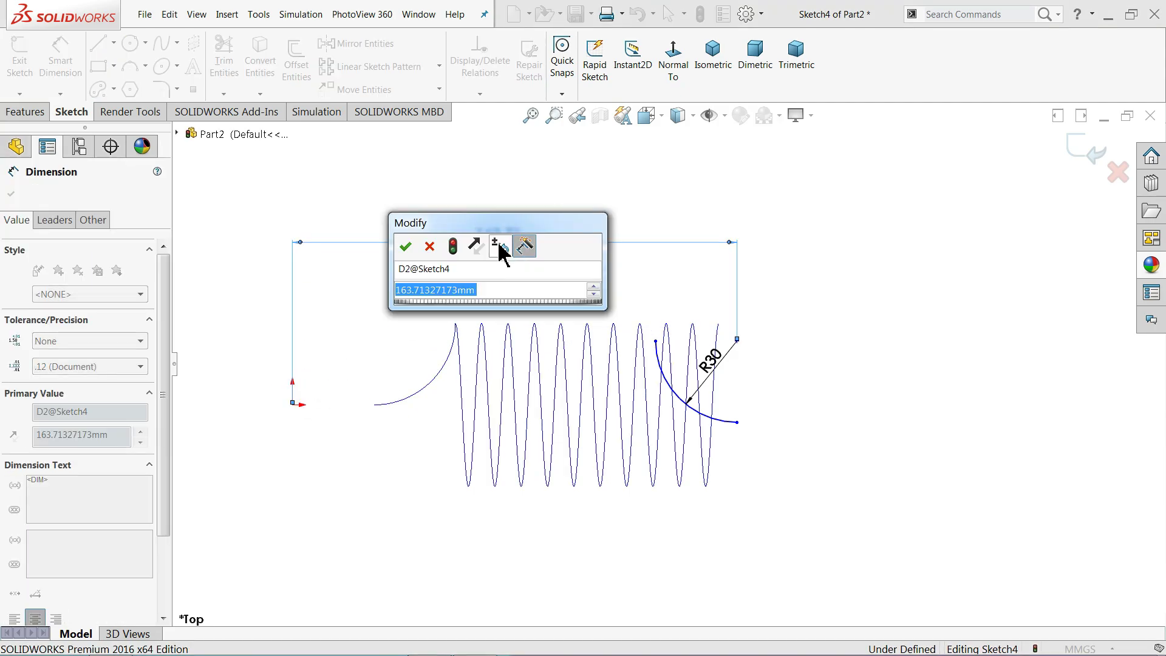
text(217)
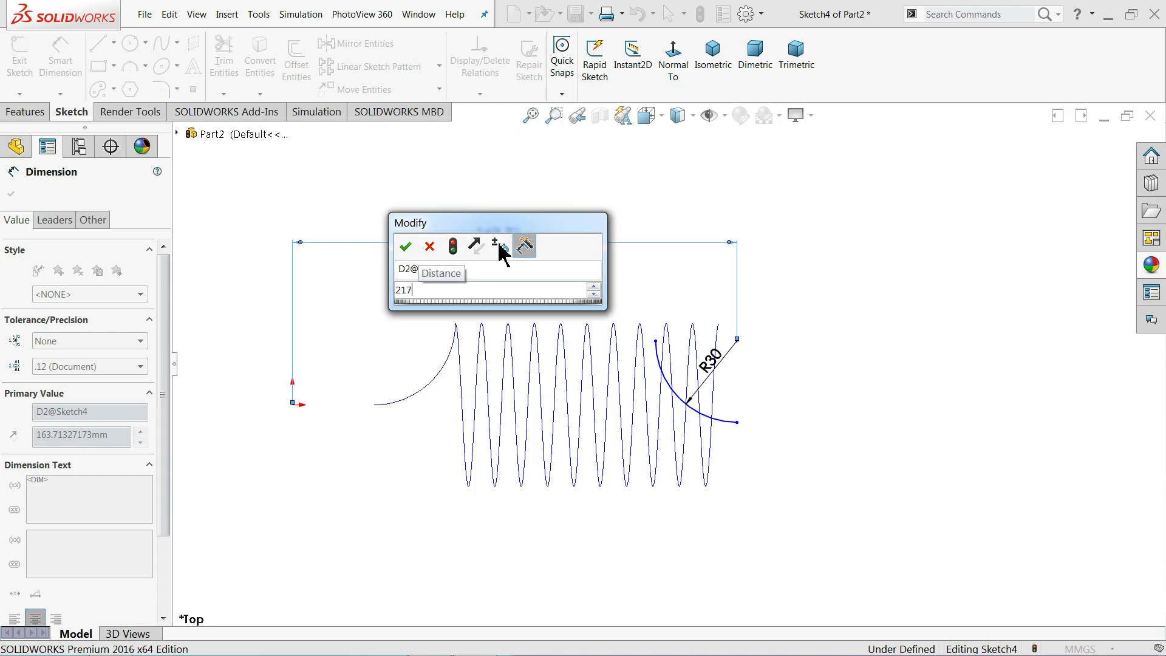
key(Return)
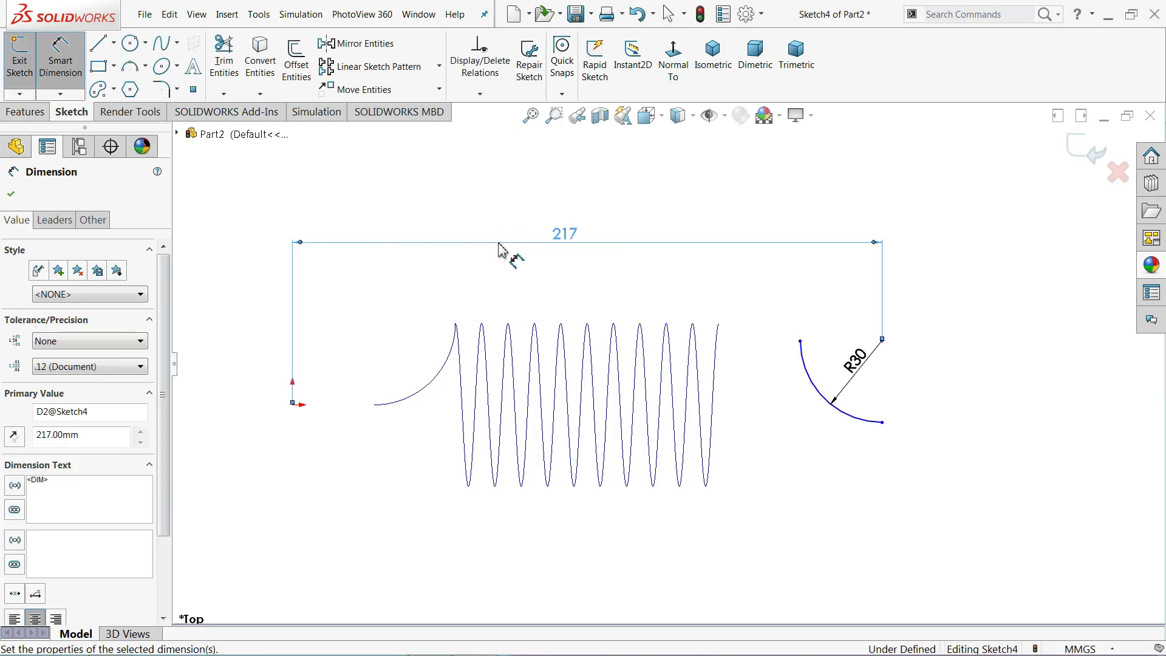
Change the distance between the origin and the arc's centre to 217-30 mm and finish dimensioning
double_click(559, 241)
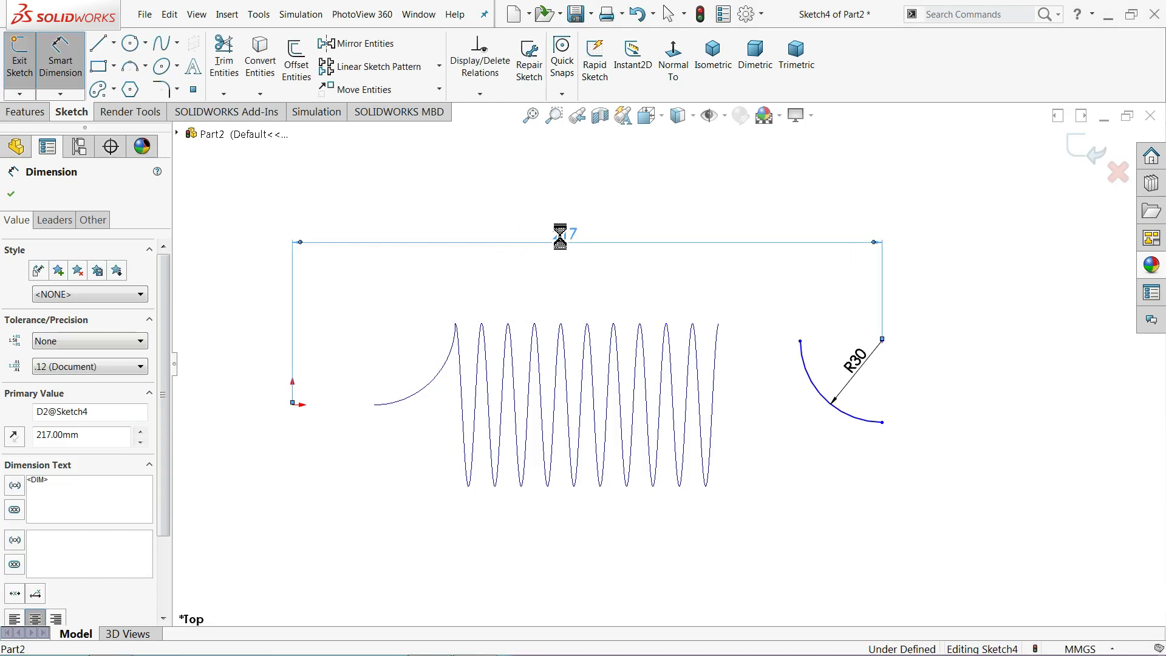
text(2)
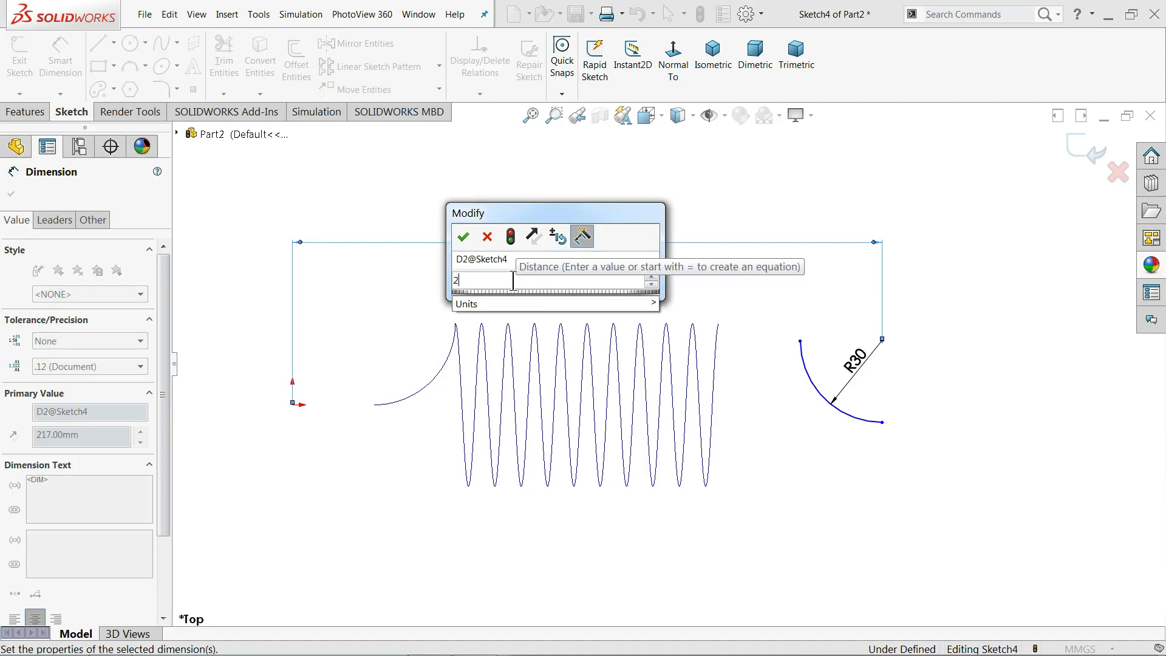
text(17-30)
key(Return)
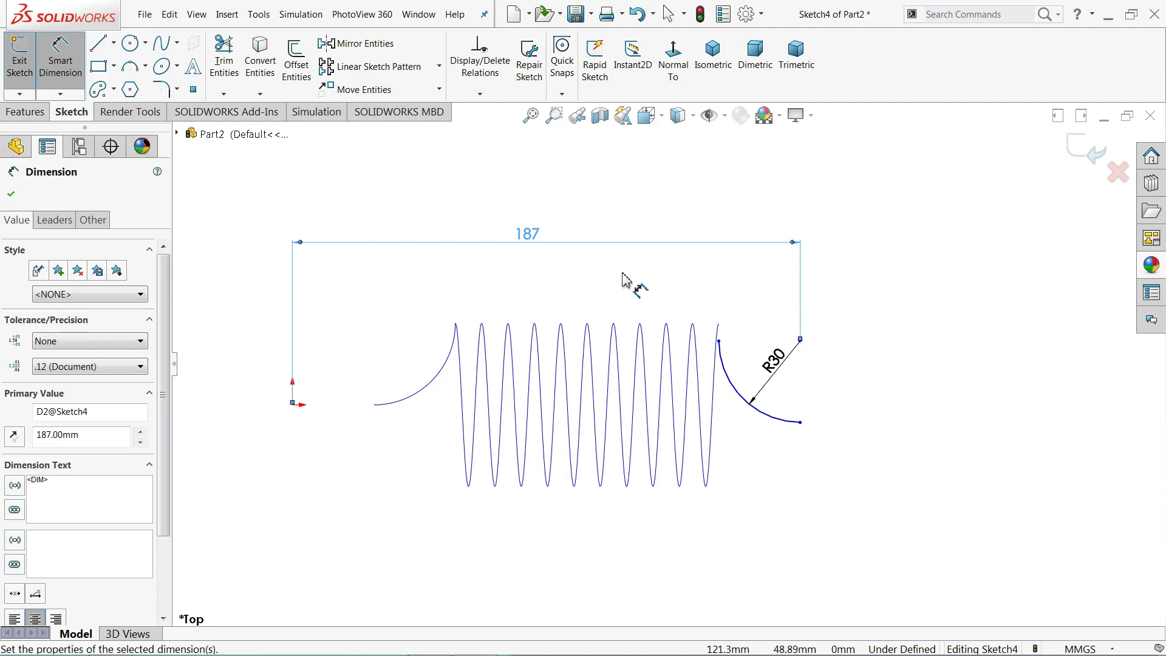
key(Escape)
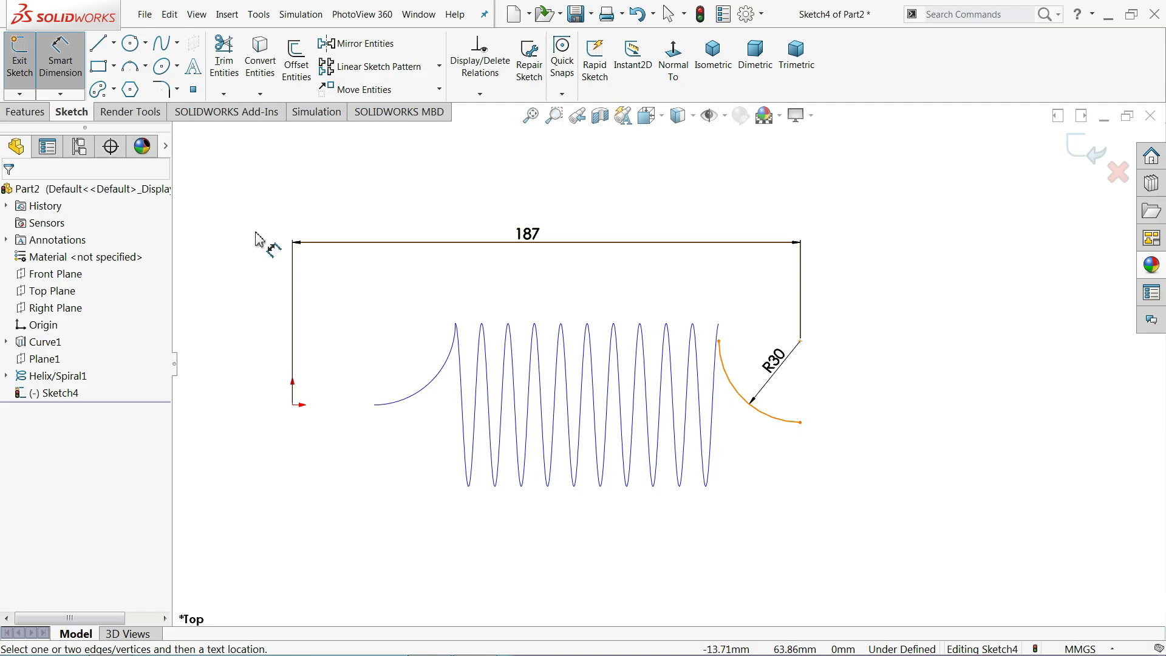
right_click(255, 237)
click(284, 276)
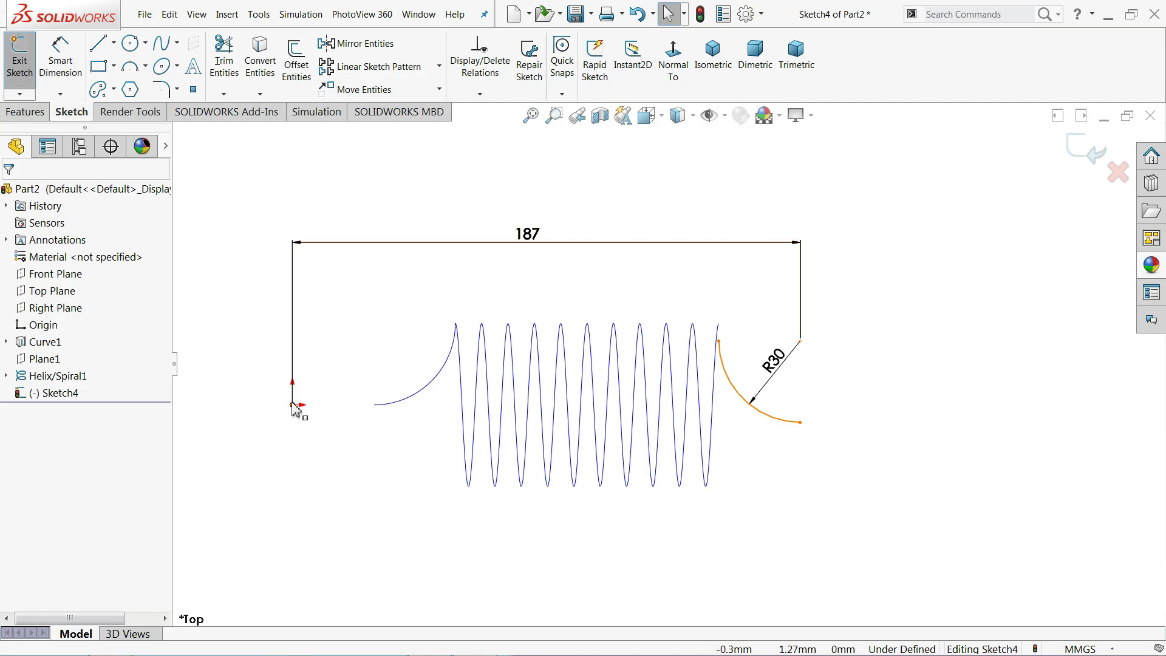
Align the arc's lower endpoint horizontally with the origin and exit the sketch
click(292, 405)
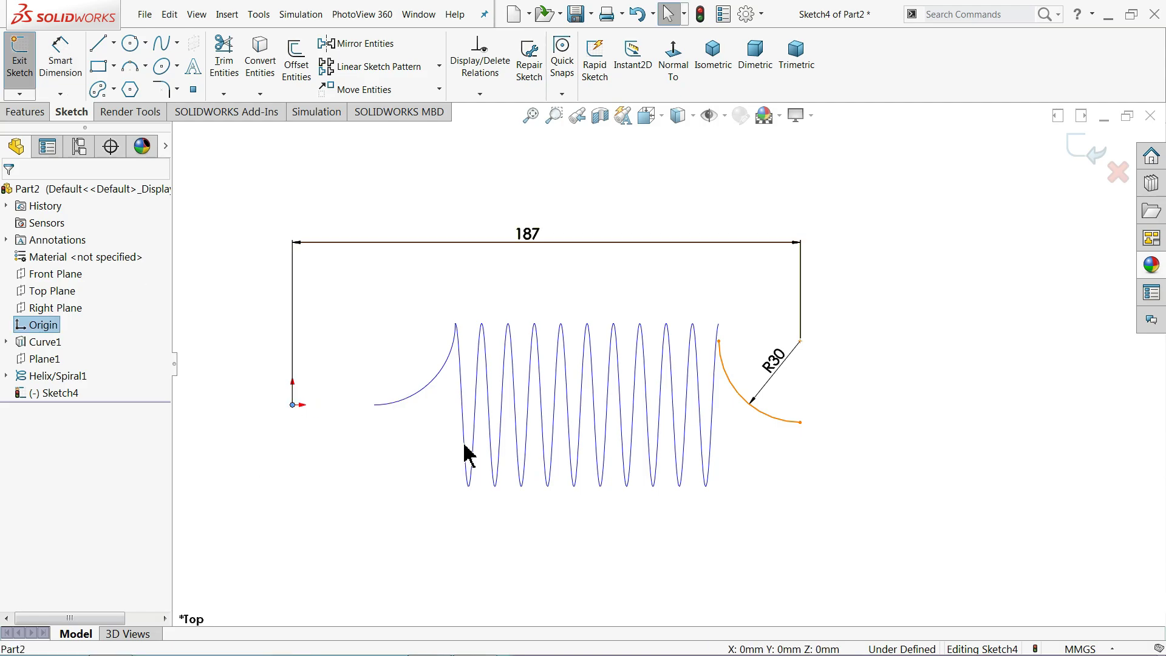
ctrl+click(800, 422)
click(45, 423)
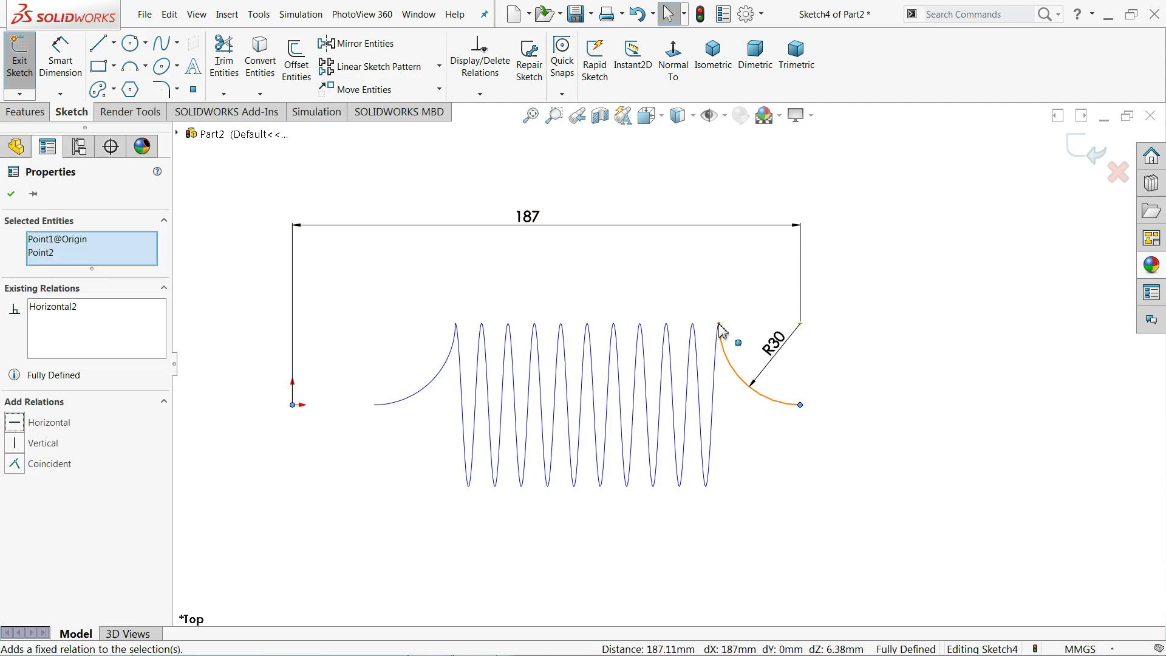
scroll(737, 349, down, 2)
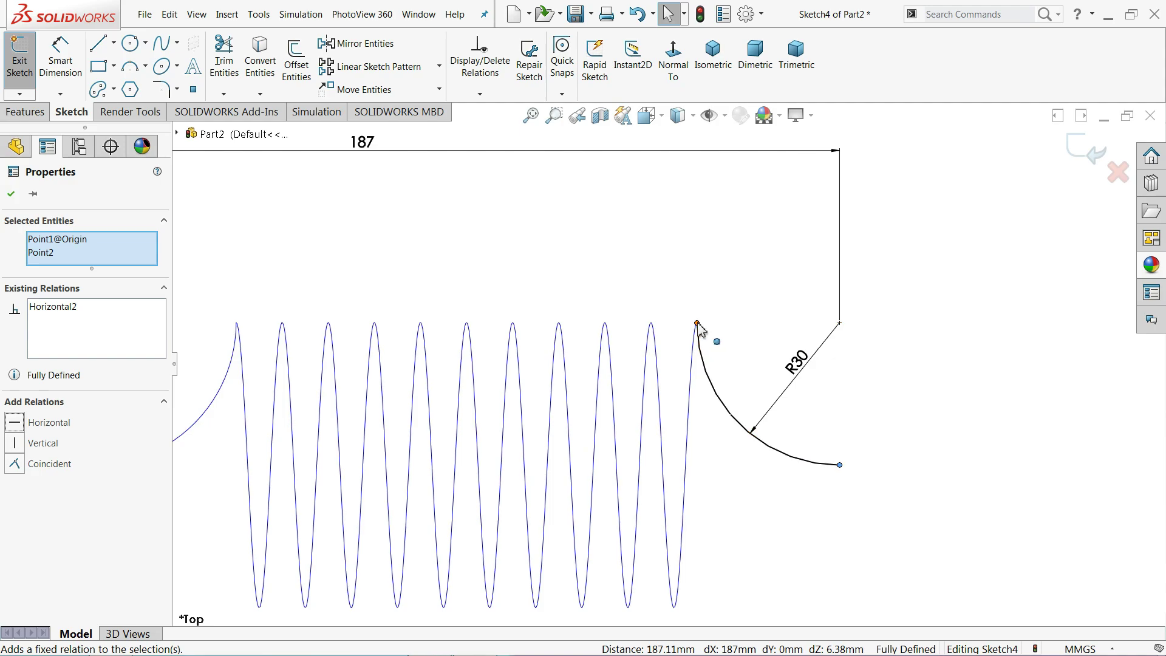
scroll(698, 328, up, 2)
click(1088, 153)
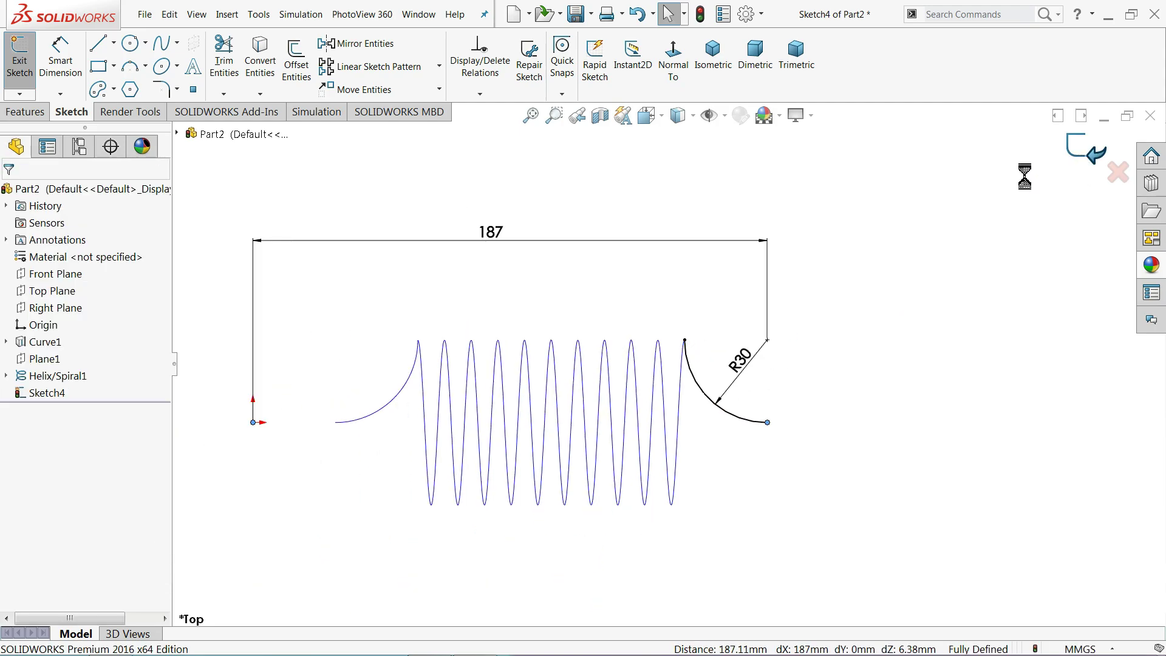
Start a new sketch on the Right Plane, viewed normal to the plane
middle_drag(832, 318, 812, 373)
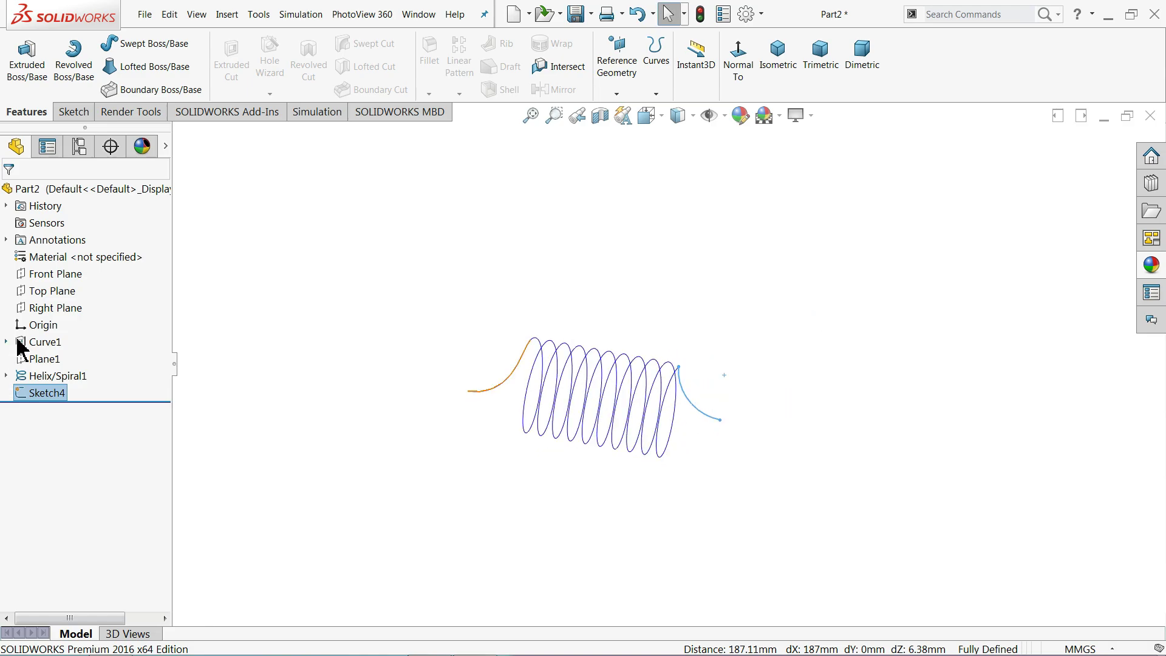
click(55, 308)
click(50, 295)
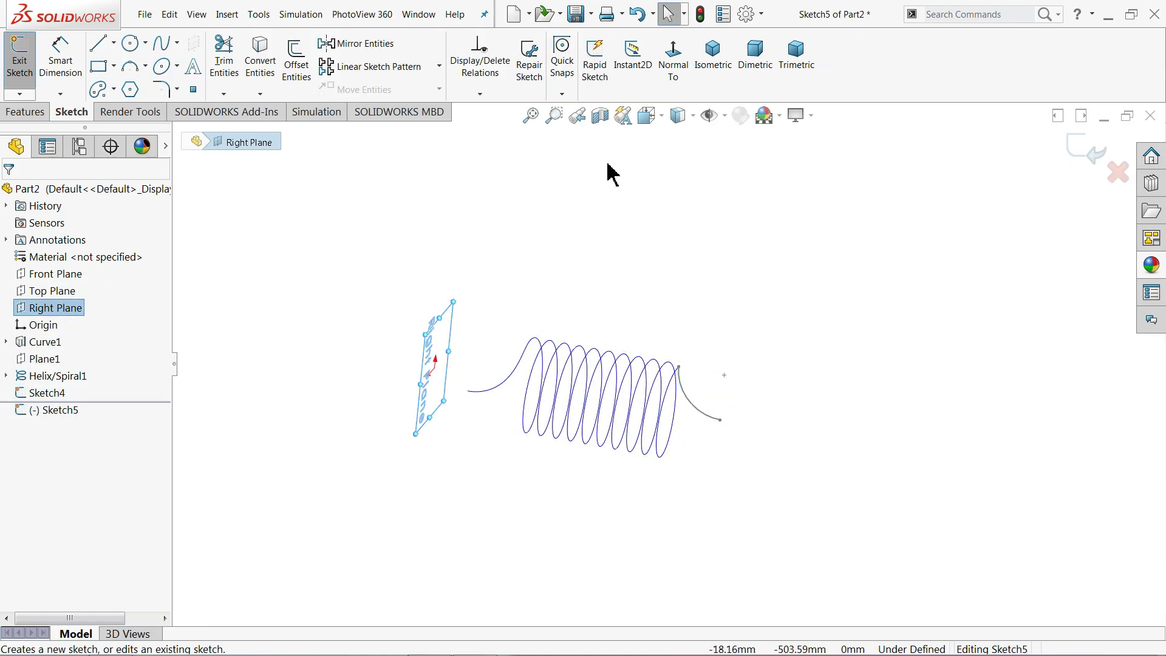
click(674, 58)
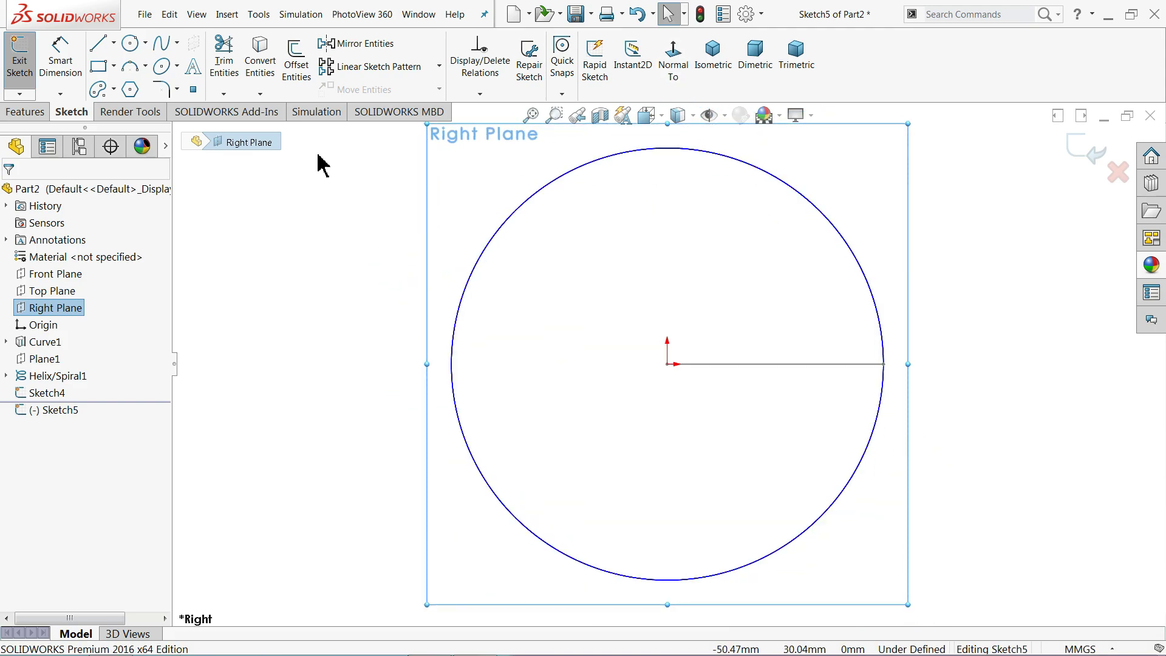
Draw a three-point arc of about 18 mm radius beside the helix outline, bulging toward the helix
click(135, 62)
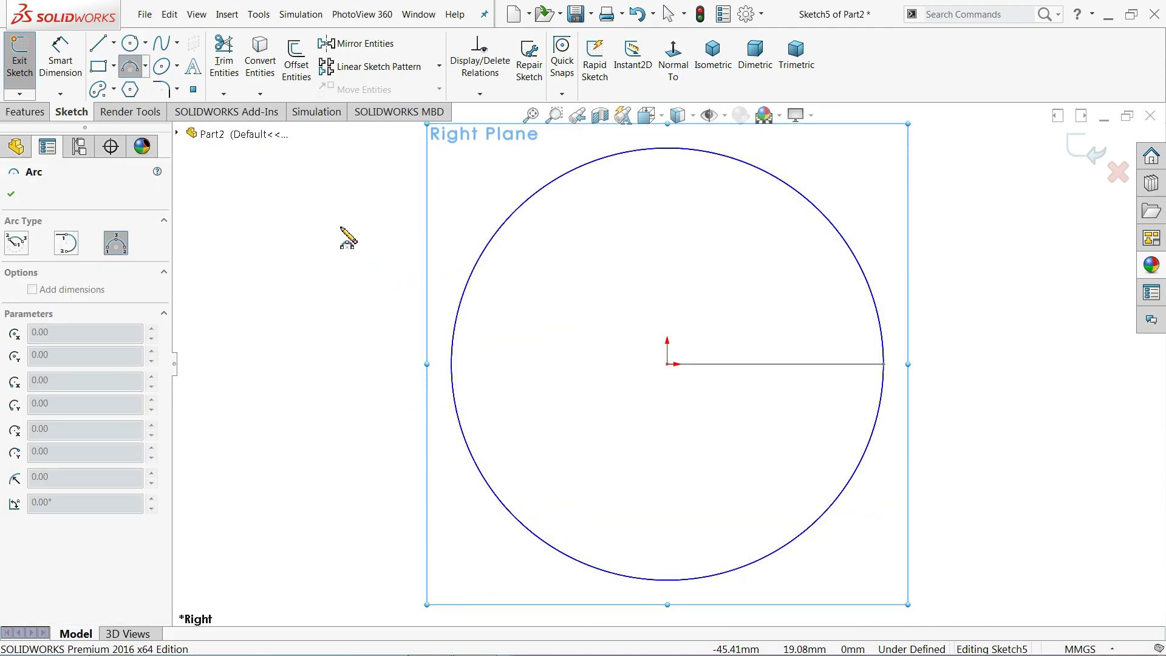
drag(341, 227, 231, 402)
click(298, 392)
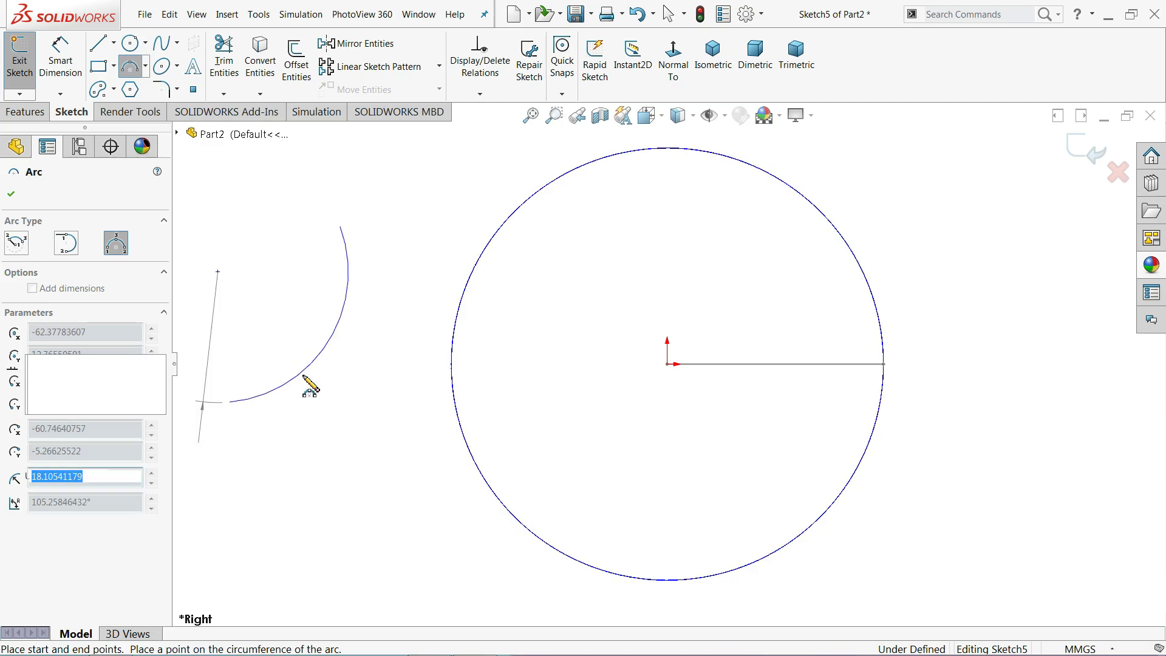
right_click(373, 372)
click(403, 373)
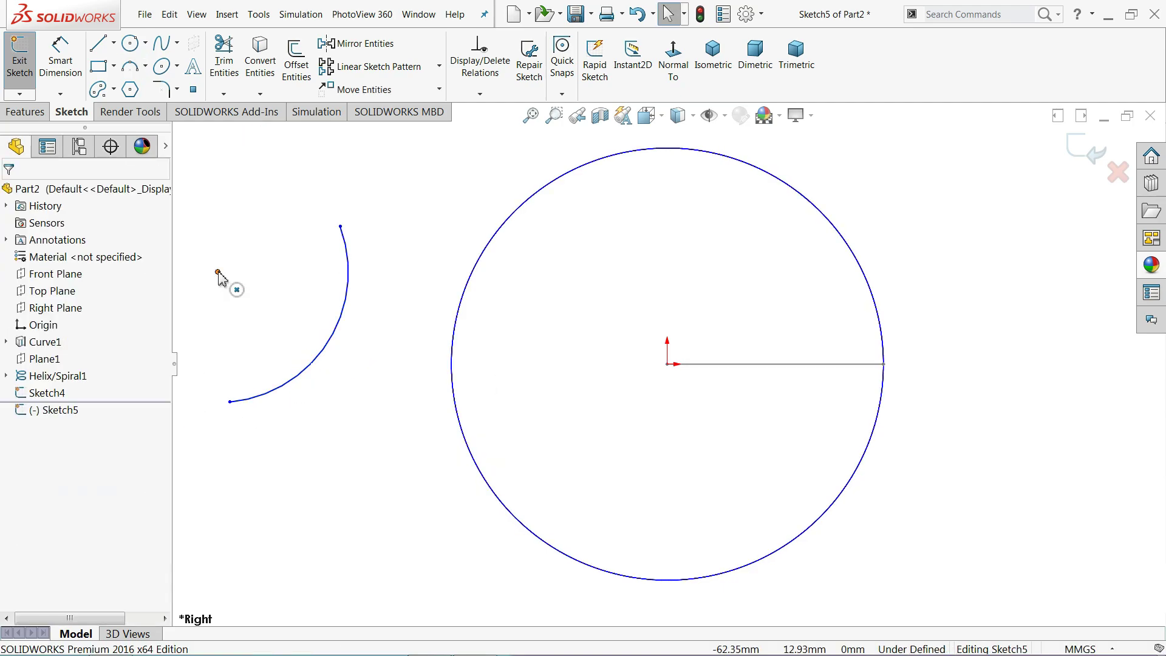
Align the arc's upper endpoint horizontally with its centre and its lower endpoint vertically with the centre
click(341, 227)
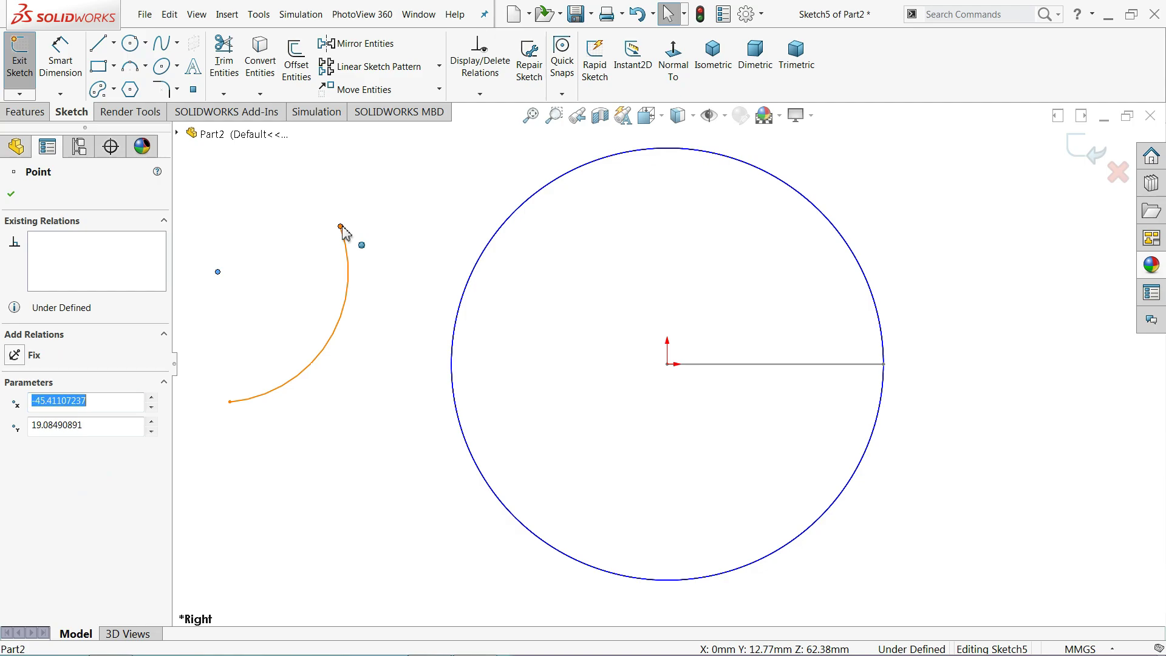
ctrl+click(218, 271)
click(376, 180)
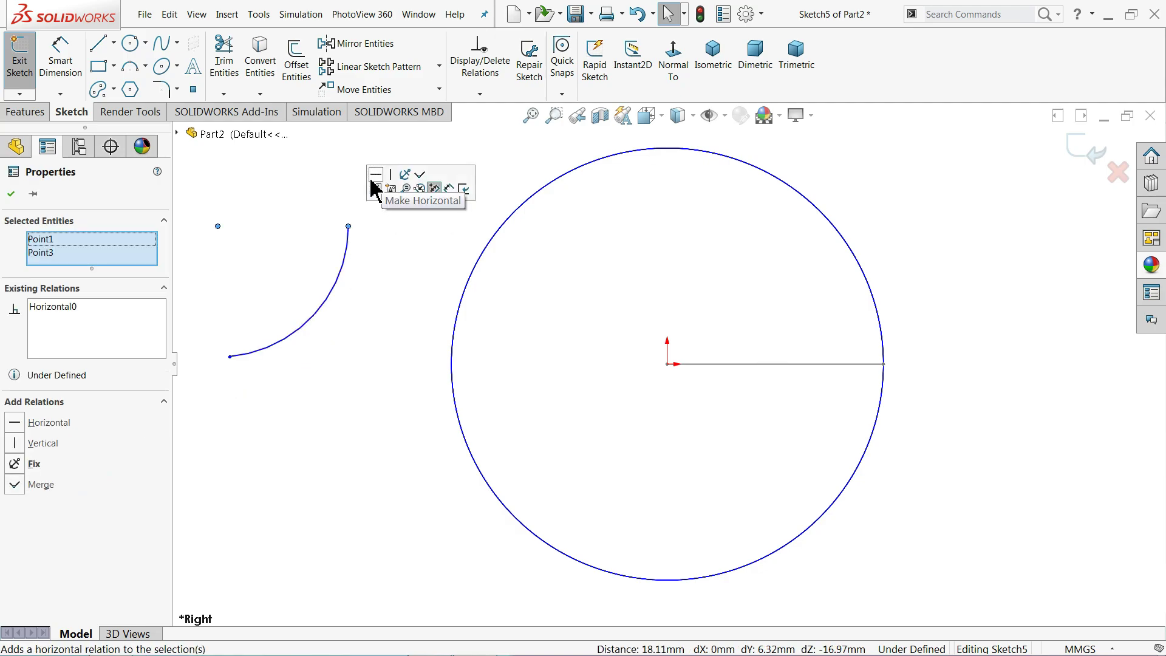
click(218, 226)
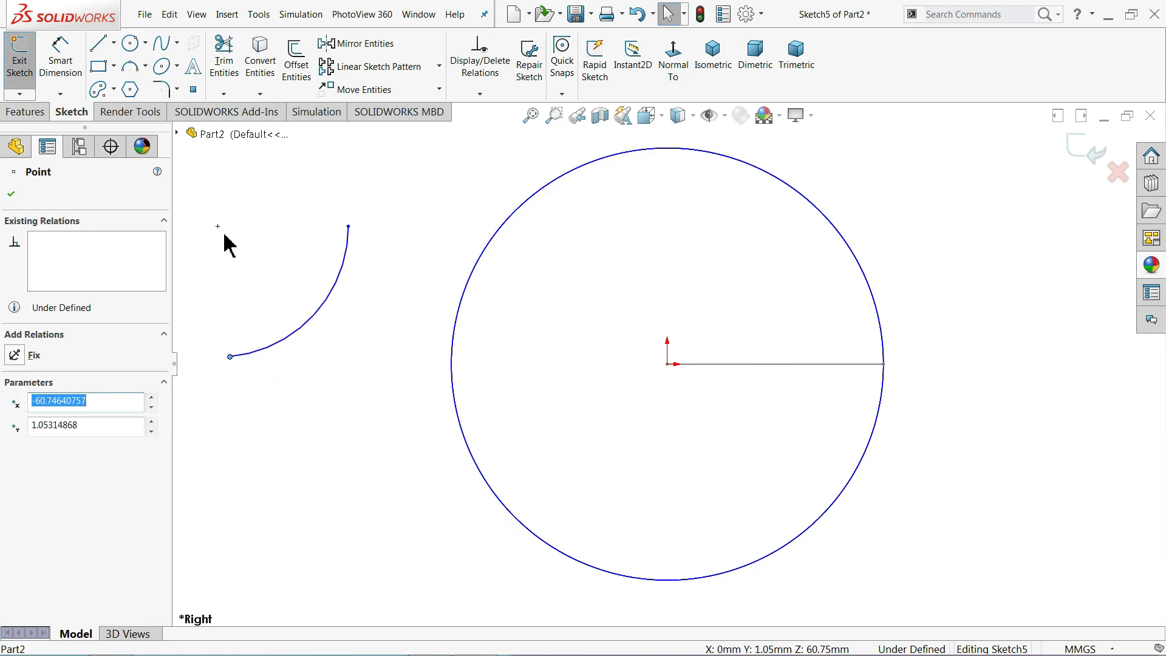
ctrl+click(348, 226)
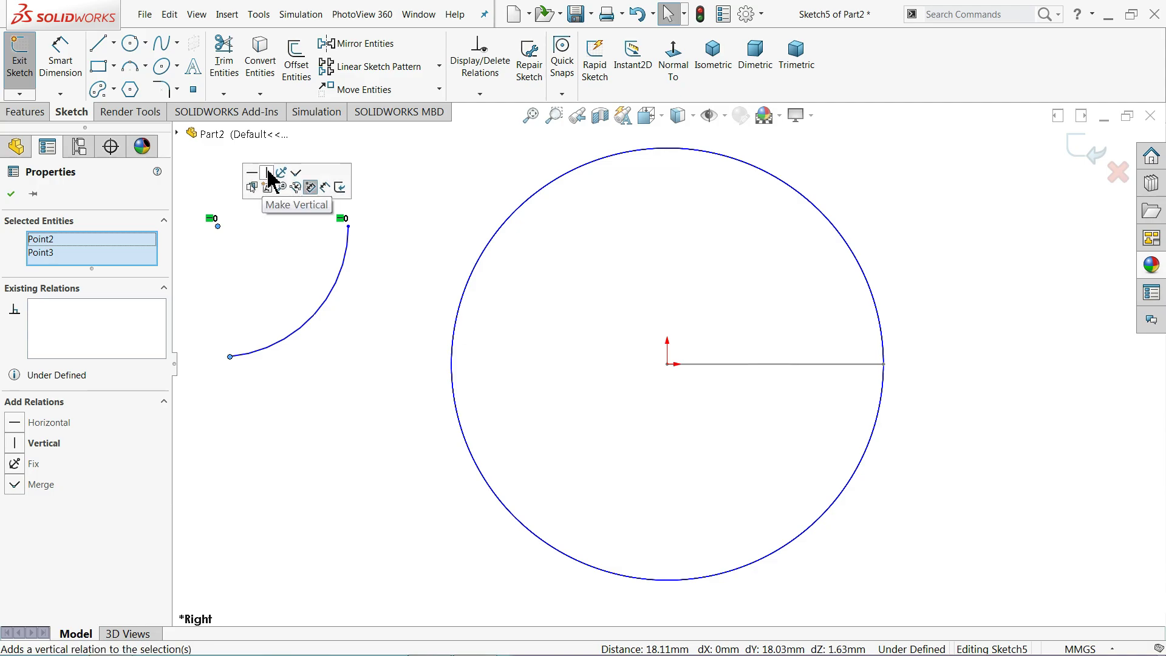
click(60, 59)
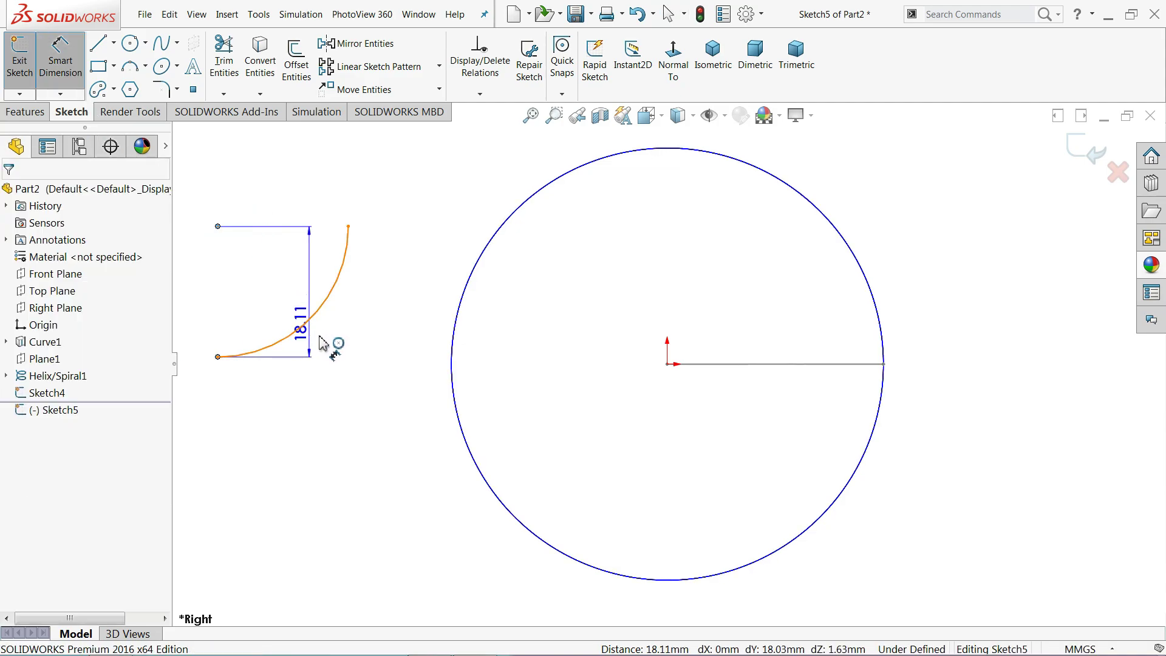
key(Escape)
key(Escape)
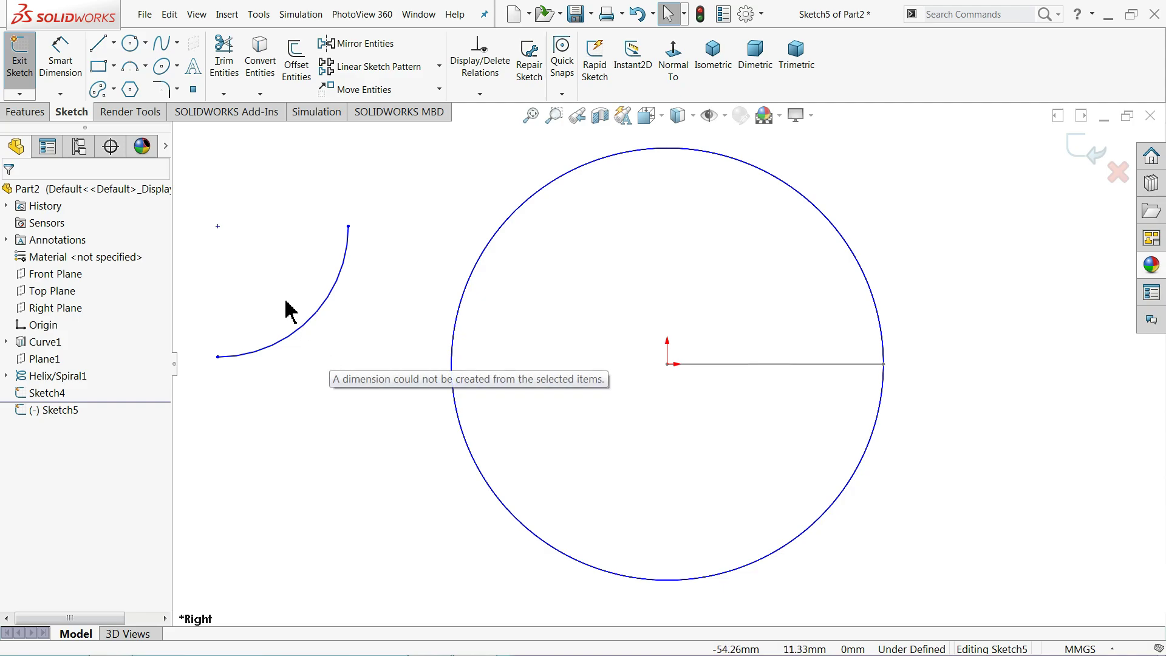
Dimension the radius of the new arc on the Right Plane as 30 mm and finish dimensioning
click(60, 61)
click(342, 345)
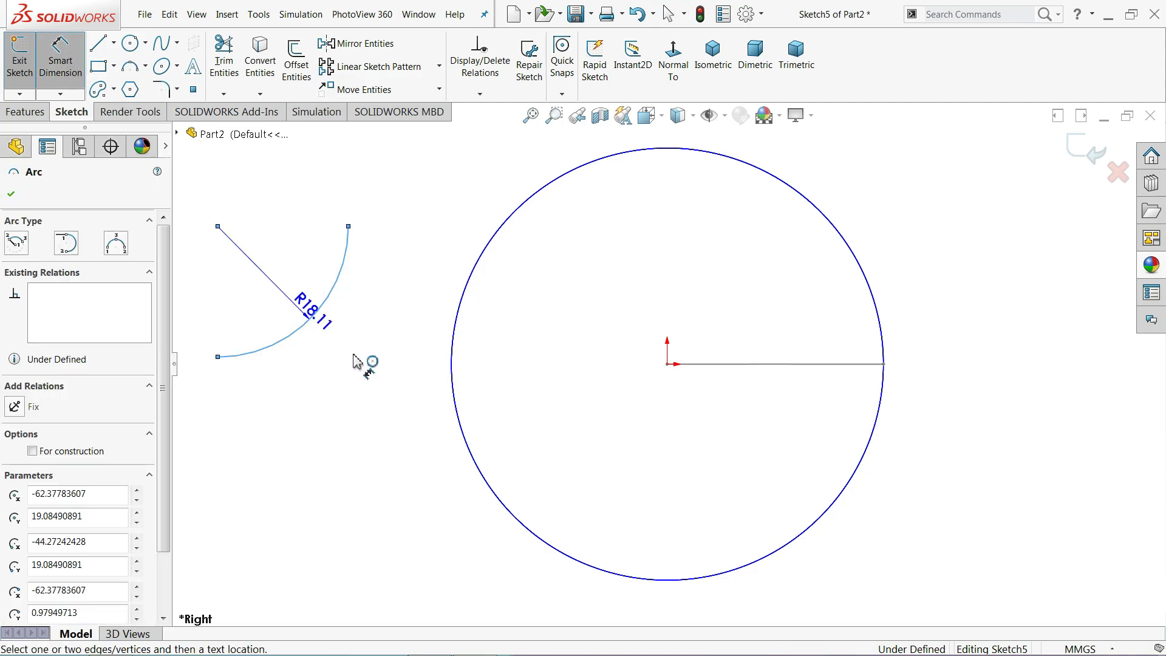
click(359, 355)
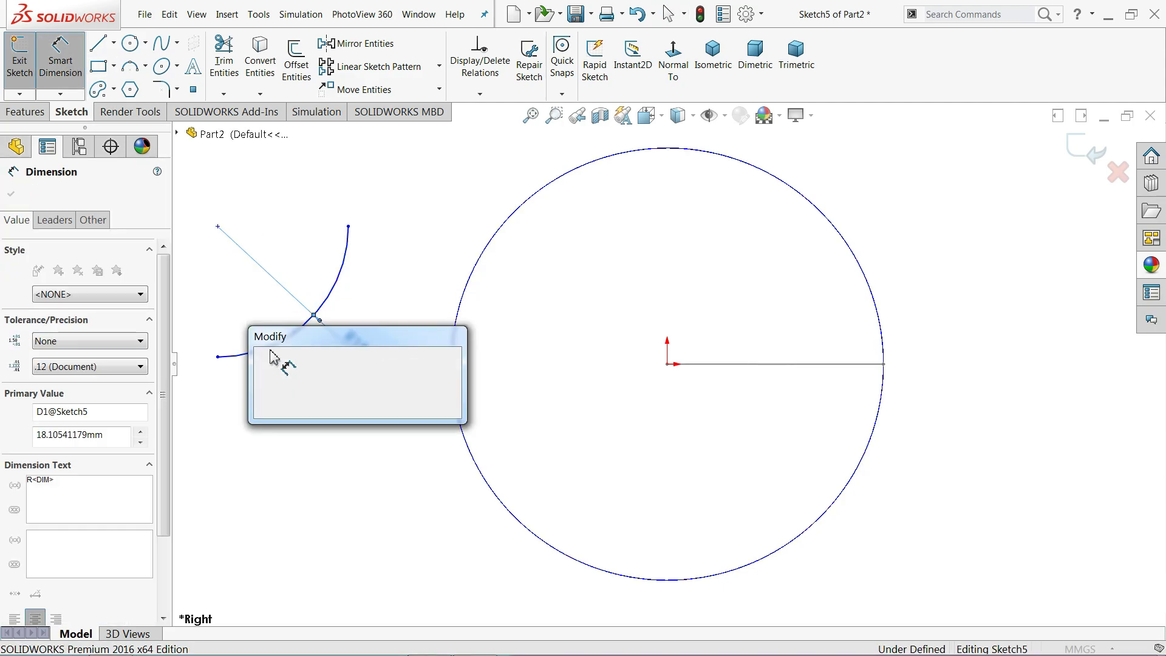
text(30)
key(Return)
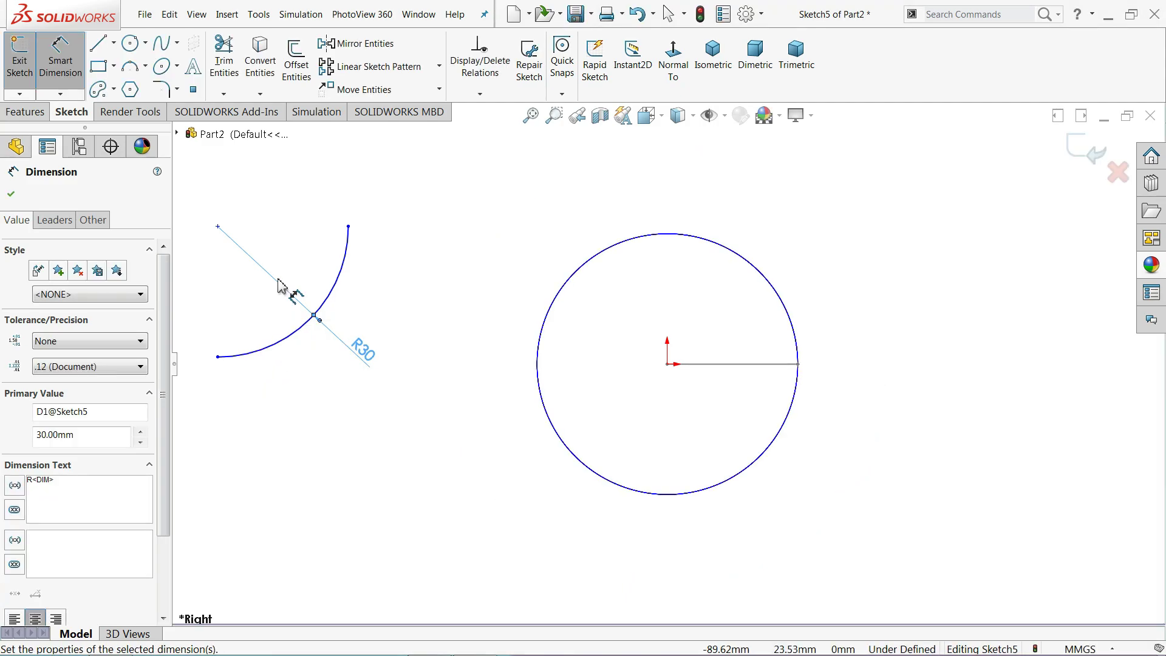
right_click(284, 204)
click(317, 246)
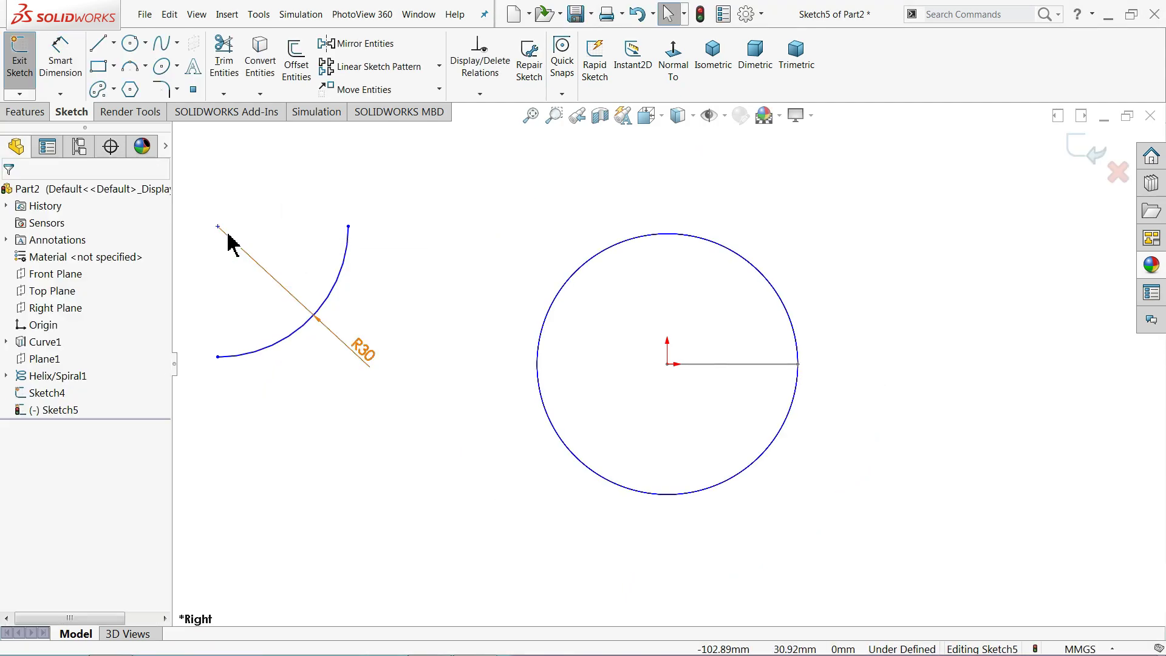
Make the centre of the R30 arc coincident with the origin and finish the sketch
click(218, 227)
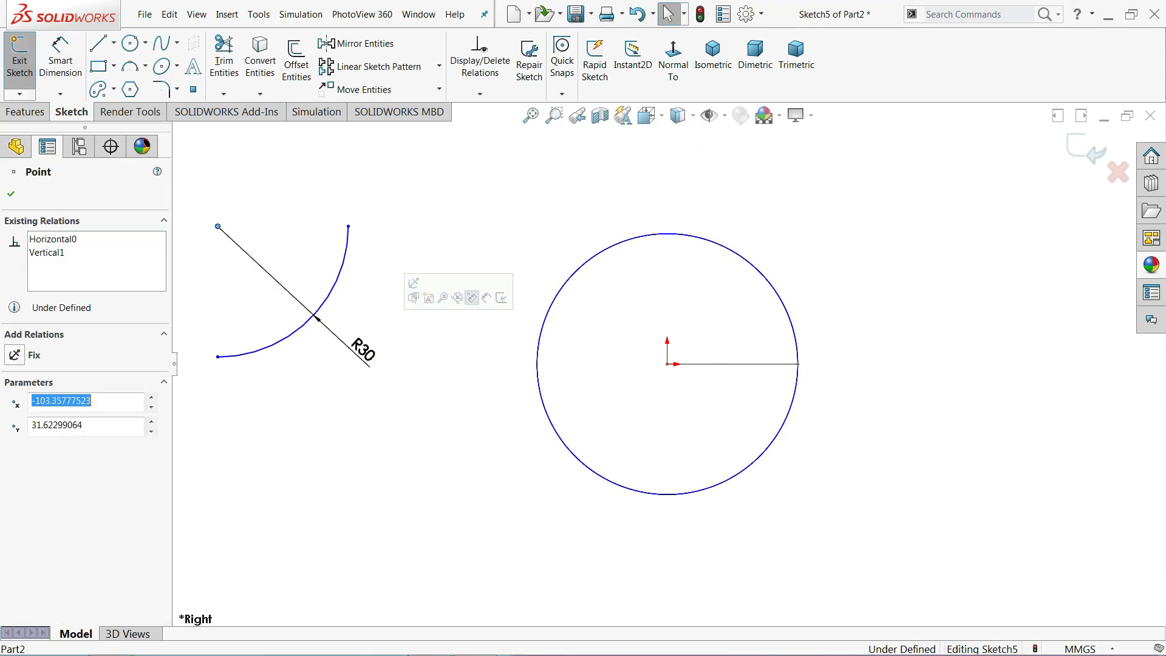
ctrl+click(667, 365)
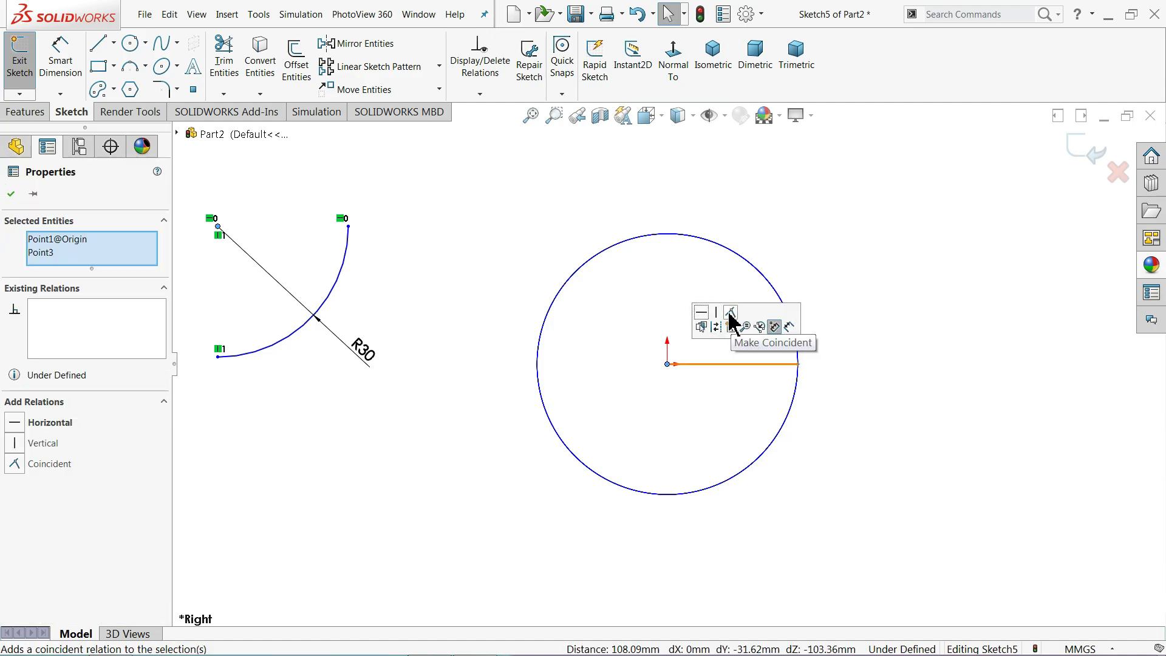
click(729, 312)
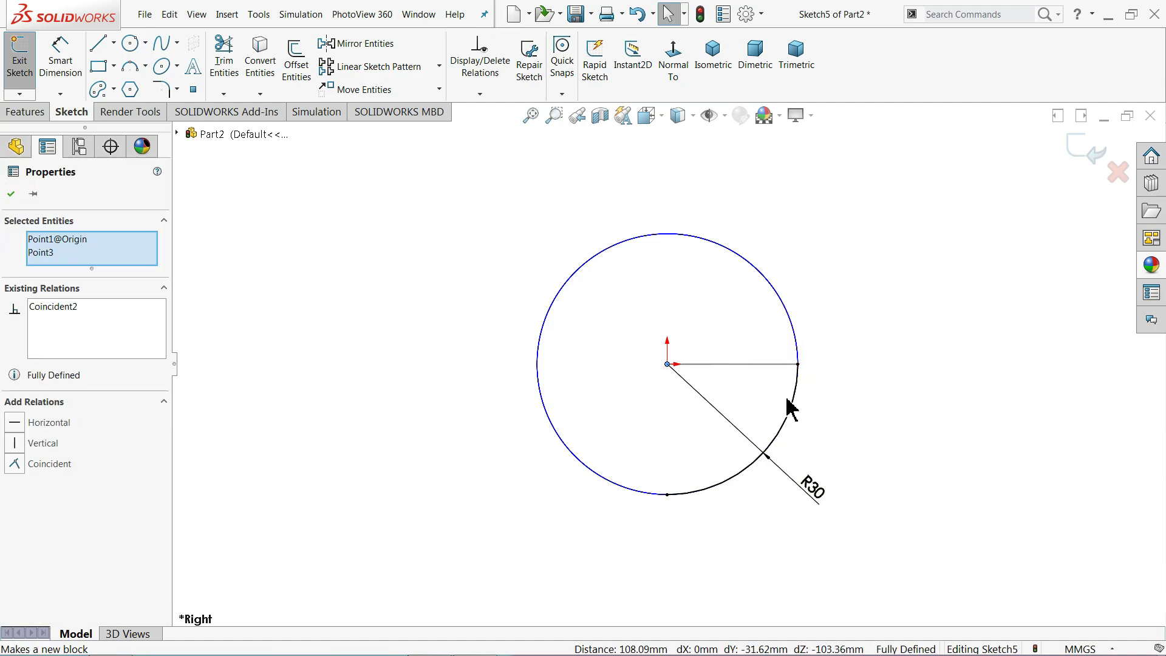
scroll(777, 447, down, 2)
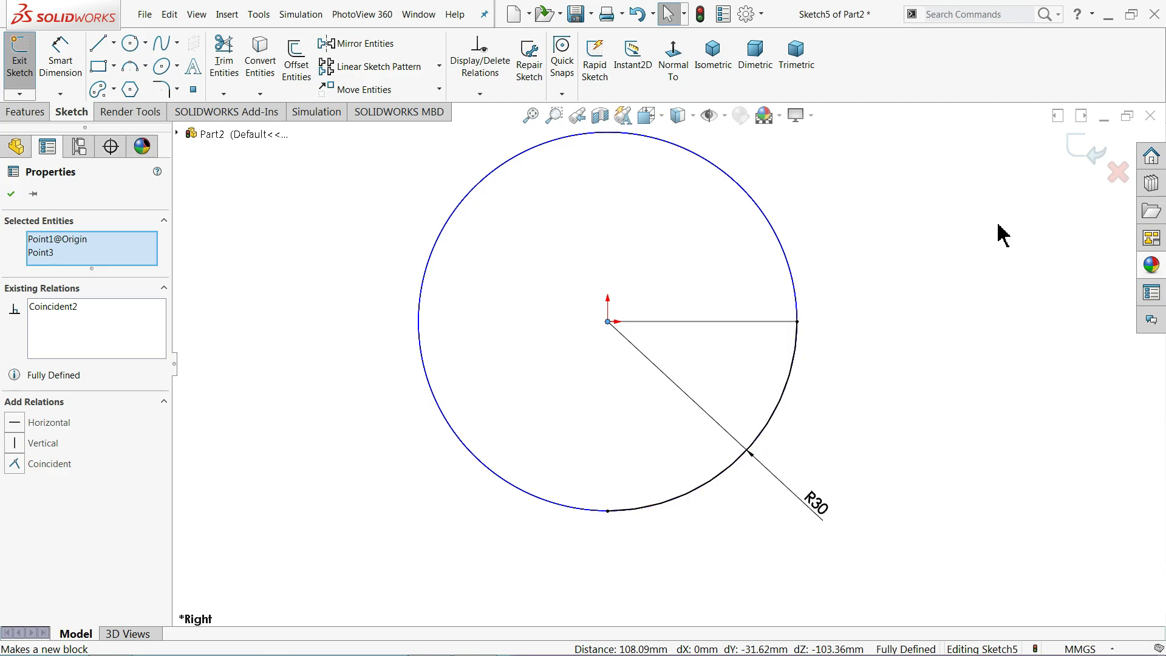
click(1087, 153)
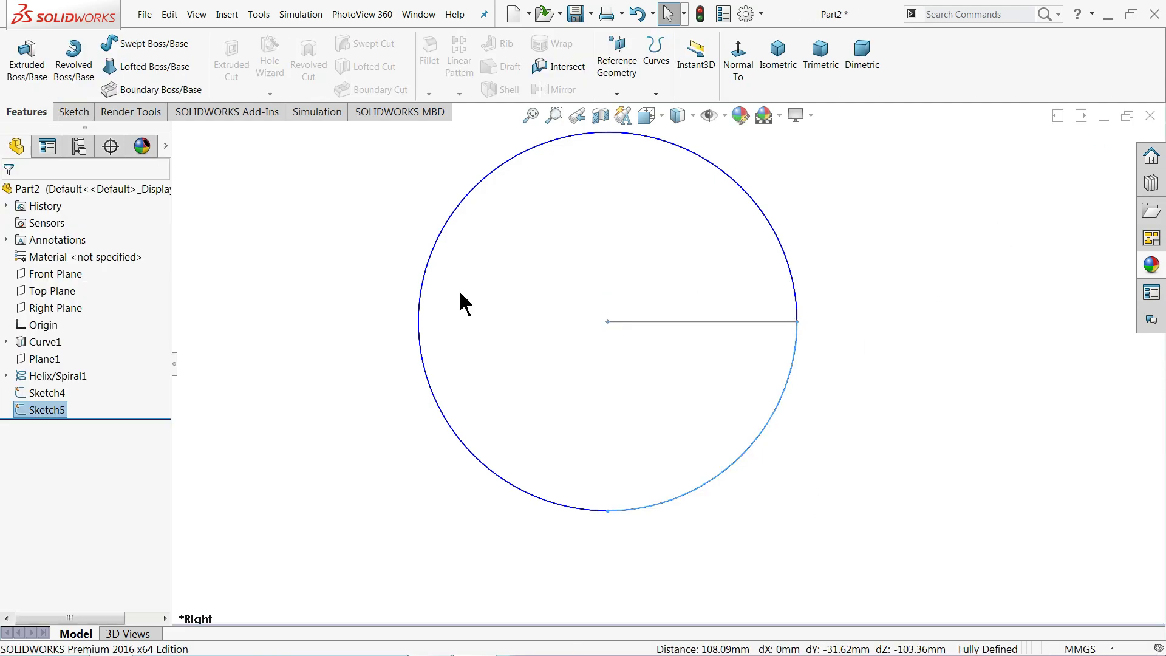
Create a projected curve from the two end arc sketches, Sketch5 and Sketch4, using the Sketch on sketch projection type
mouse_move(418, 299)
middle_down()
mouse_move(482, 341)
mouse_move(469, 380)
mouse_move(577, 345)
middle_up()
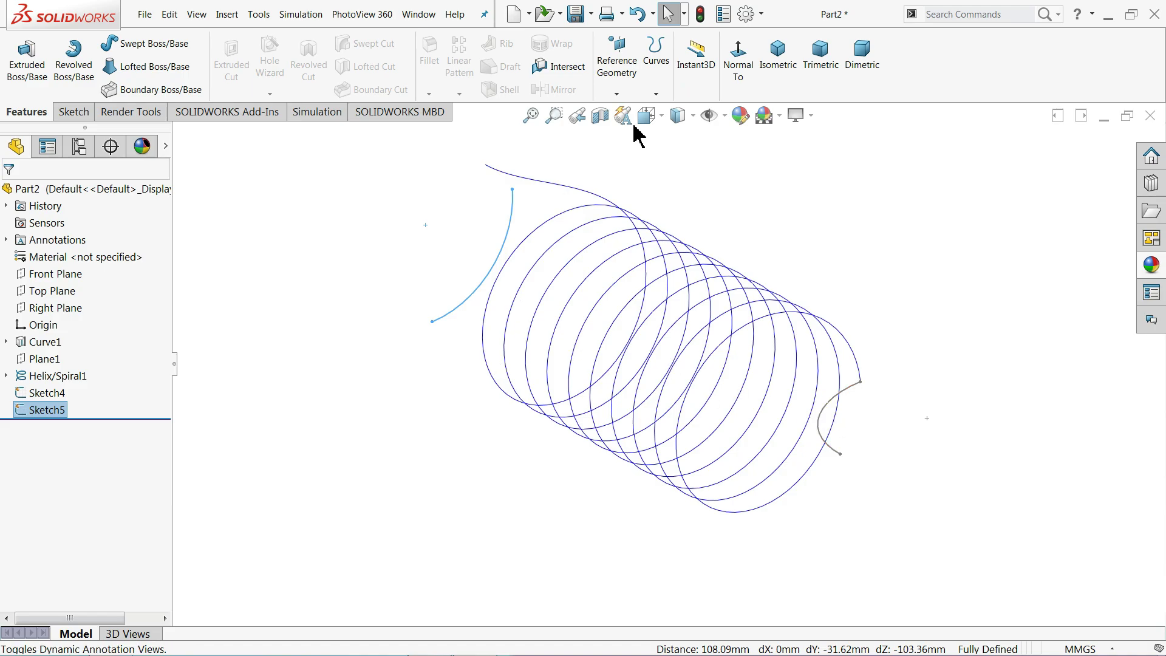
click(655, 91)
click(689, 112)
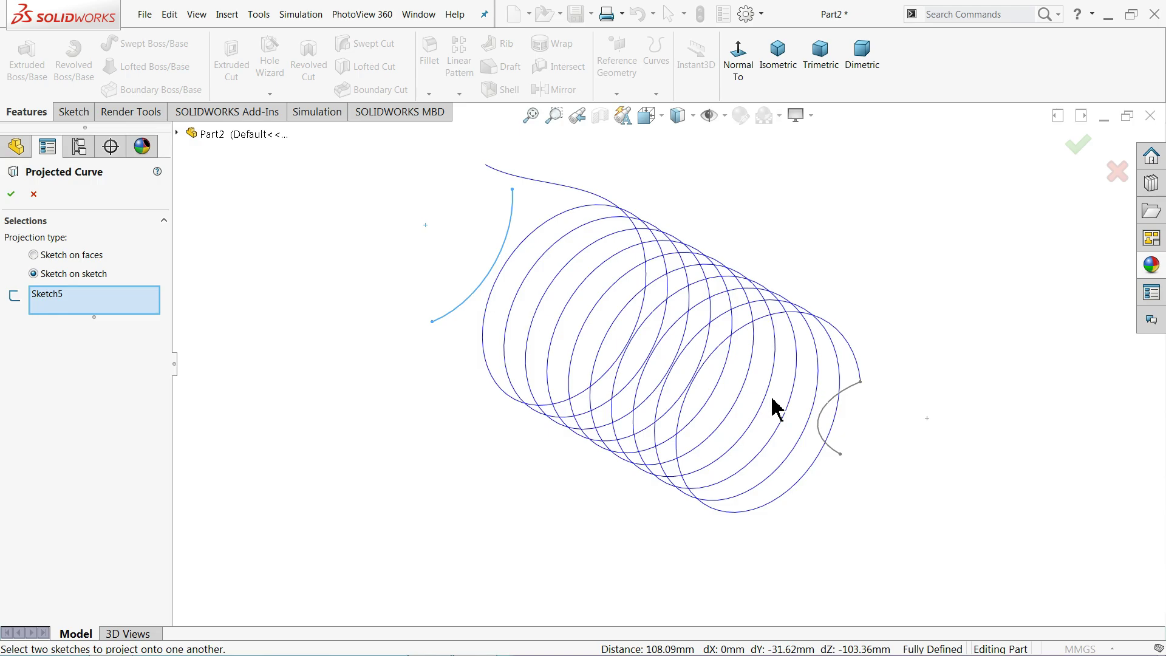
click(819, 435)
middle_drag(891, 459, 673, 437)
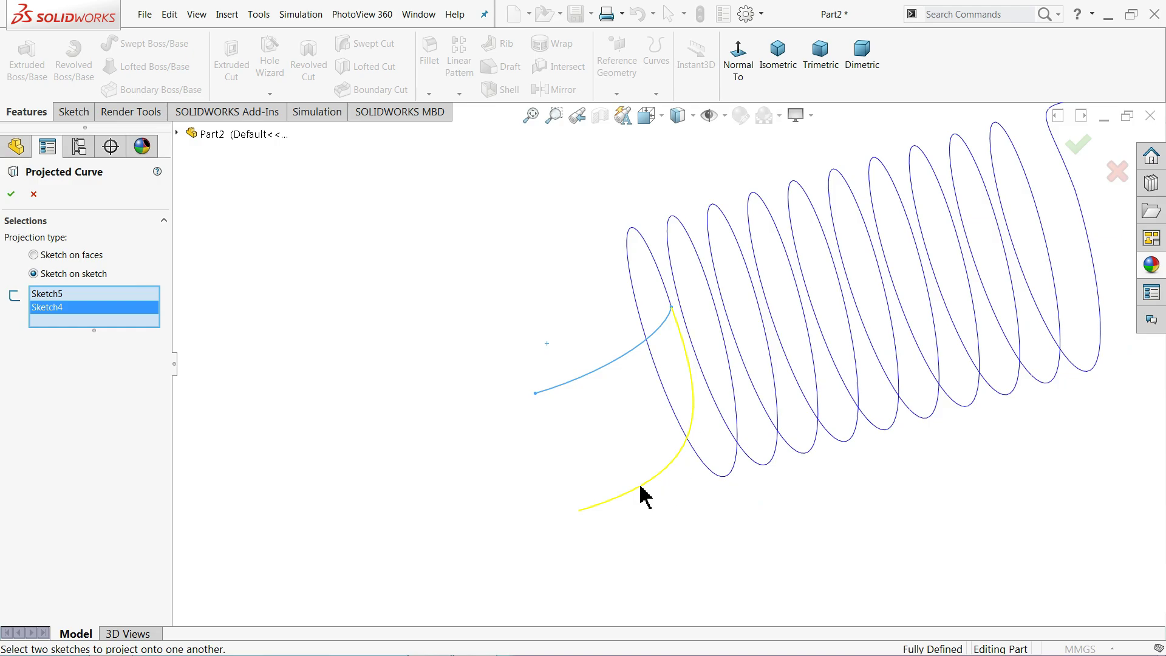
click(13, 194)
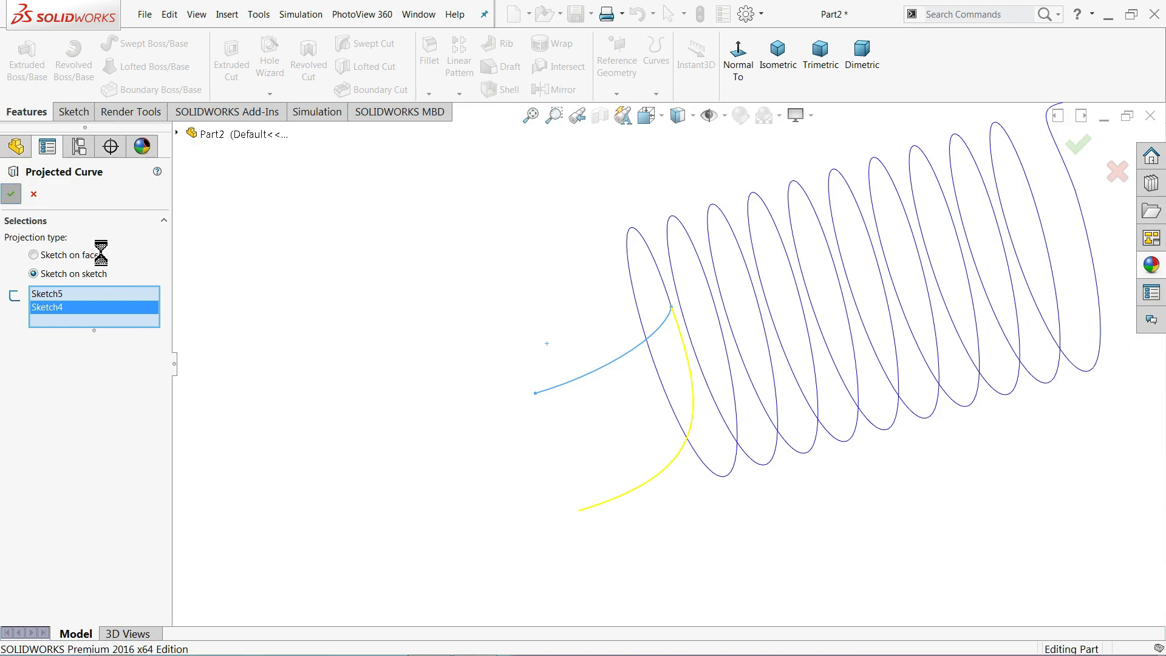
scroll(539, 363, up, 3)
middle_drag(539, 363, 752, 390)
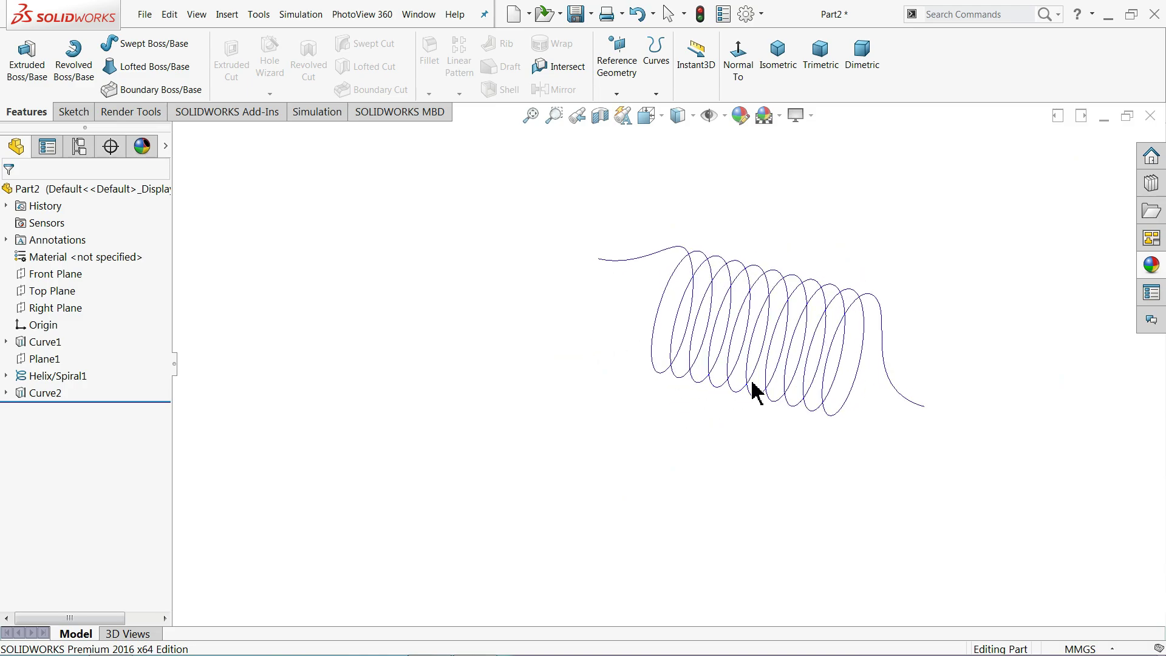
Start a new sketch on the Front Plane, viewed normal to the plane
scroll(818, 335, down, 2)
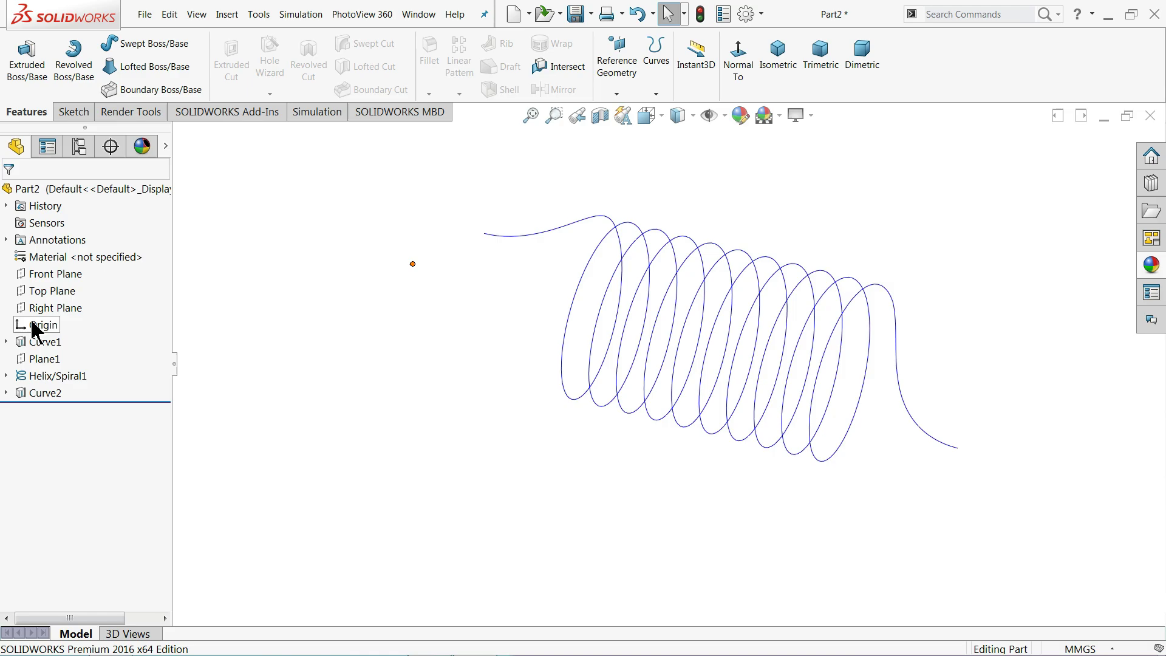
click(48, 276)
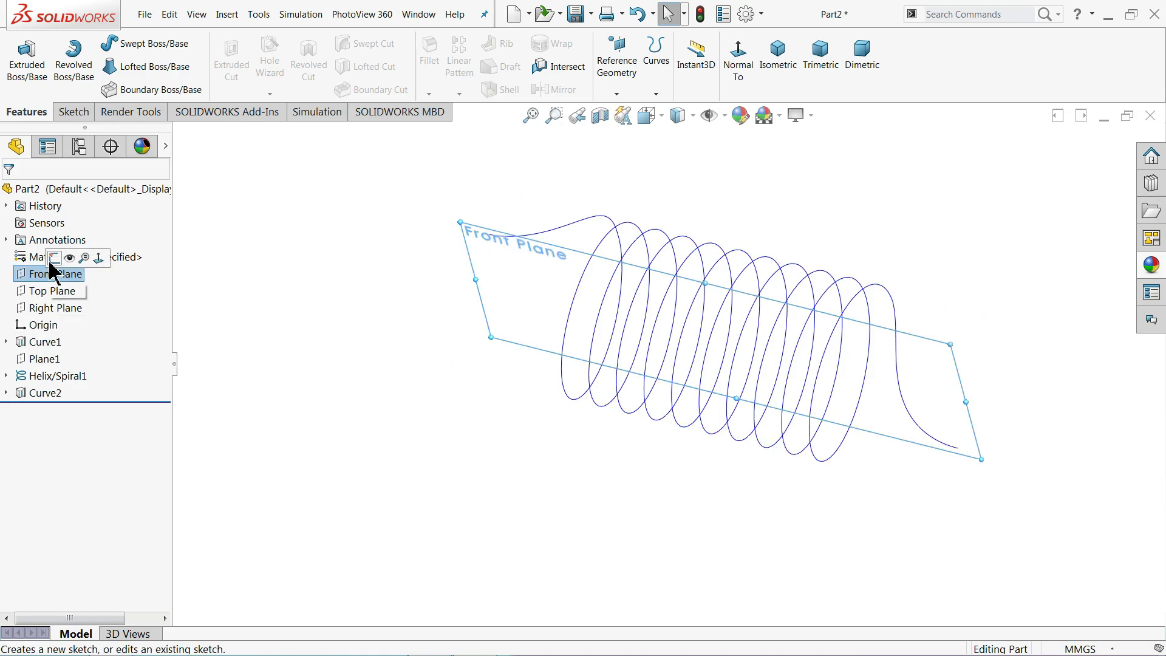
click(53, 261)
click(673, 60)
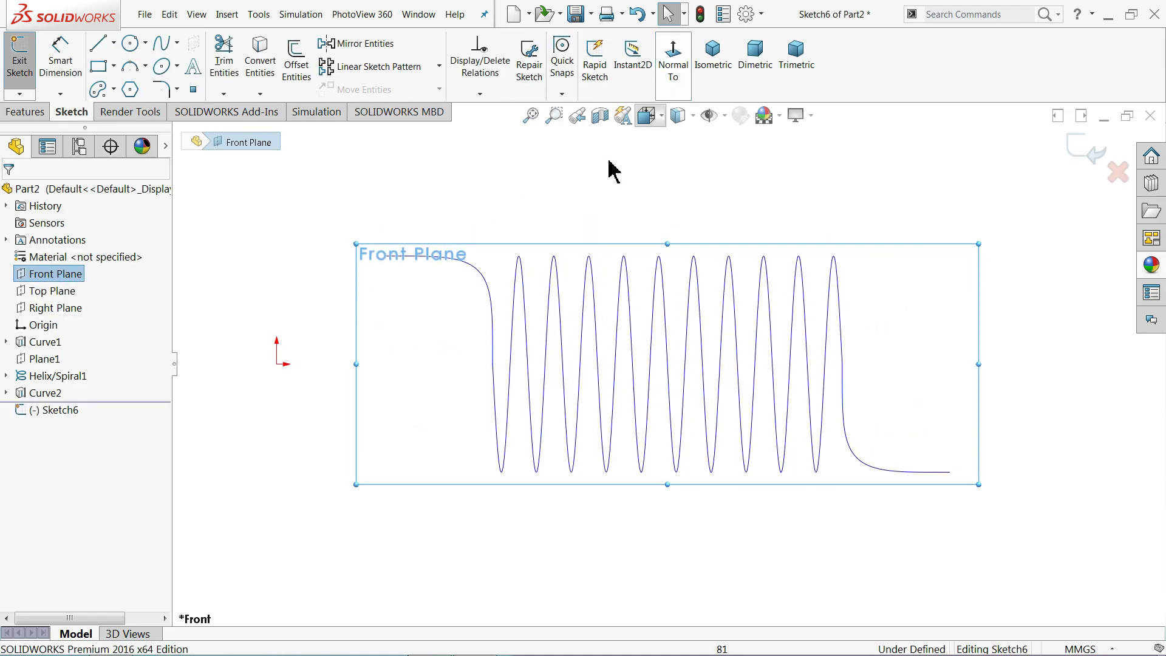
Draw a centerline about 49 mm straight down from the origin, continuing horizontally about 217 mm beneath and past the spring
click(113, 43)
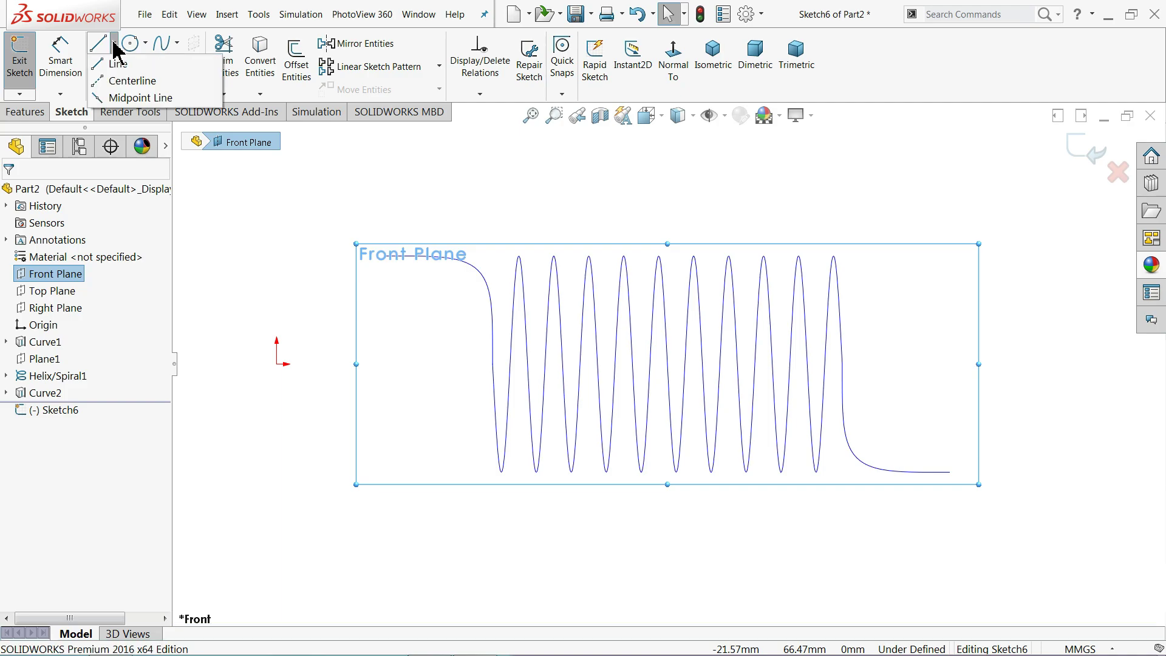
click(126, 81)
click(278, 365)
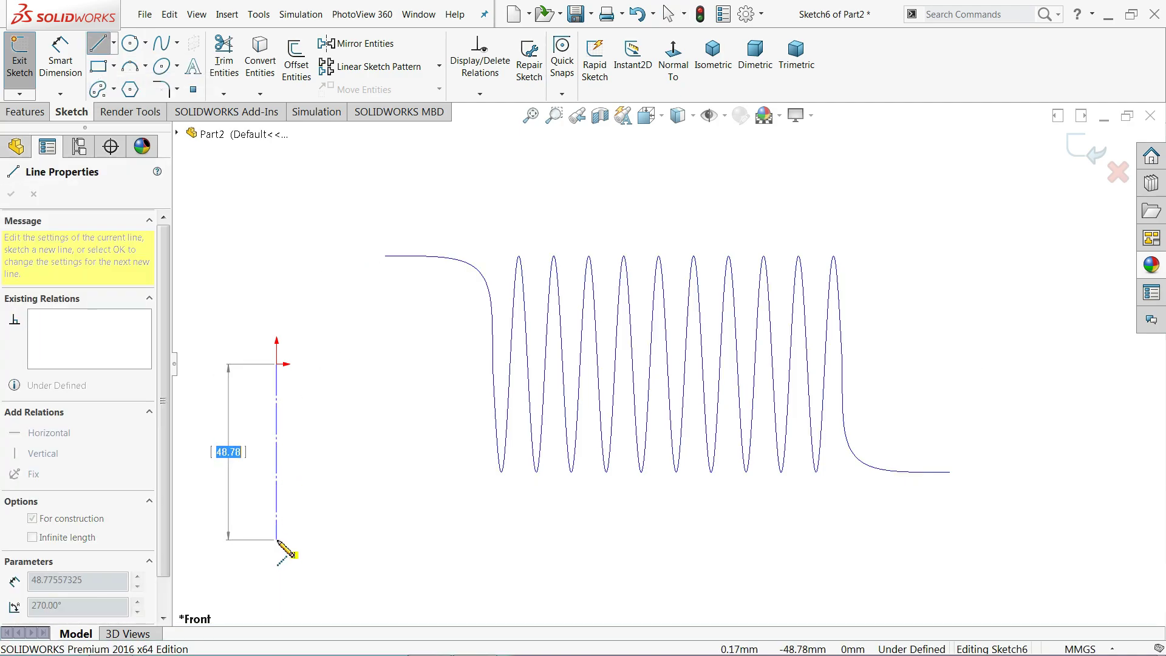
click(276, 539)
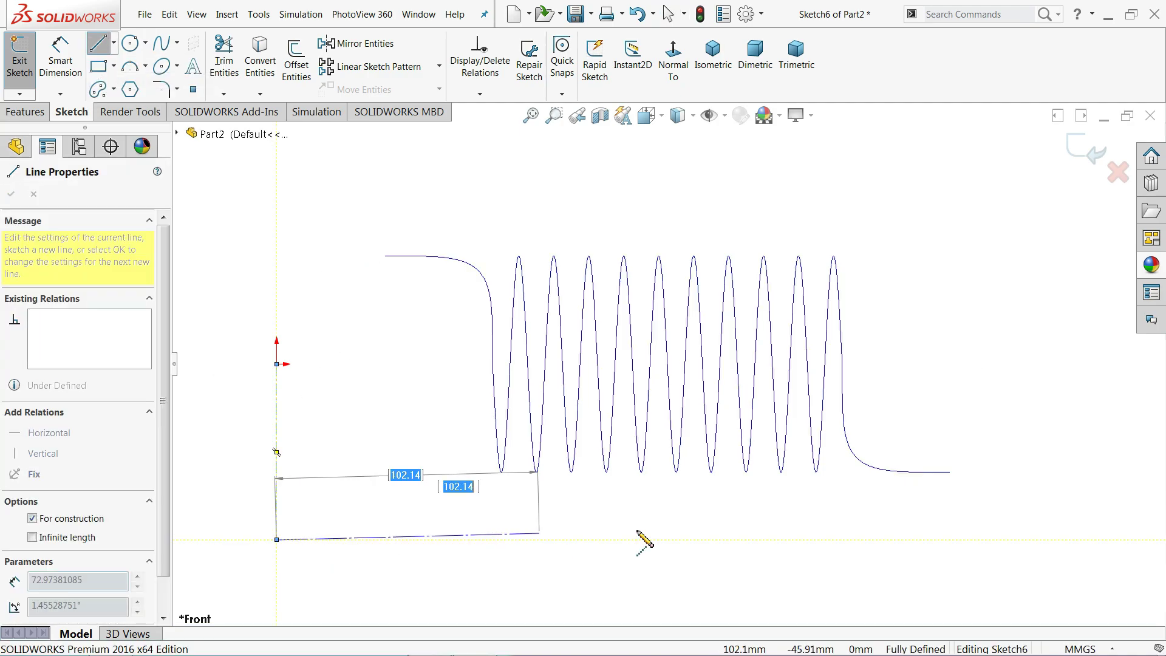
click(1058, 539)
right_click(1068, 402)
click(1070, 417)
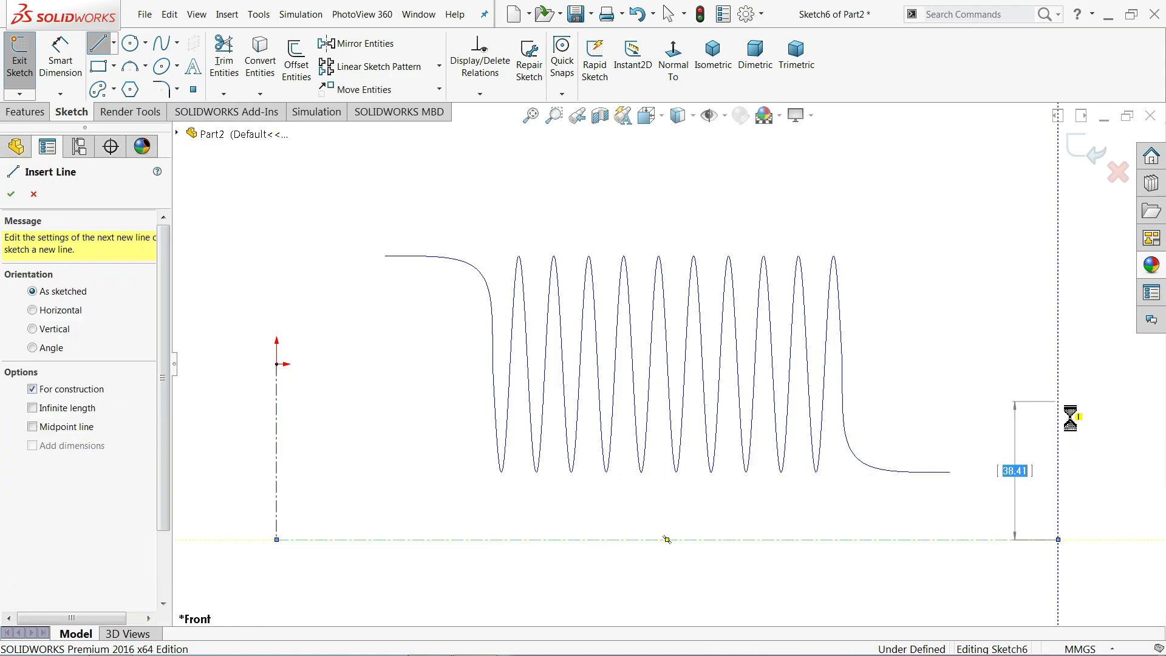
scroll(1054, 417, up, 3)
scroll(947, 455, down, 2)
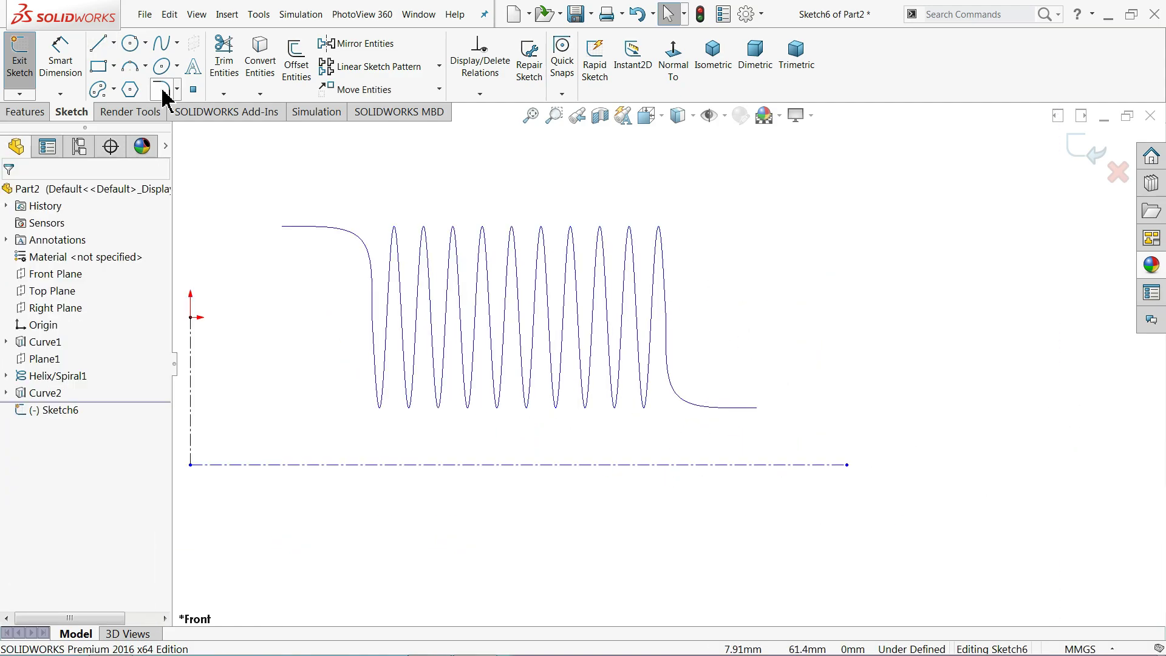
click(101, 50)
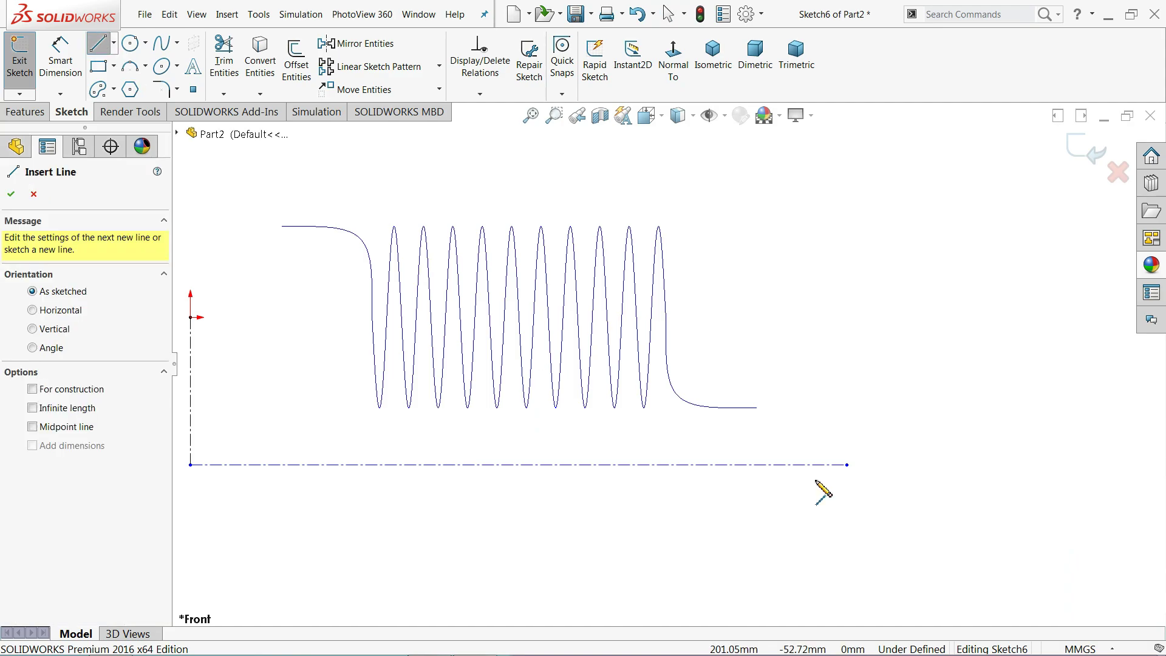
click(786, 478)
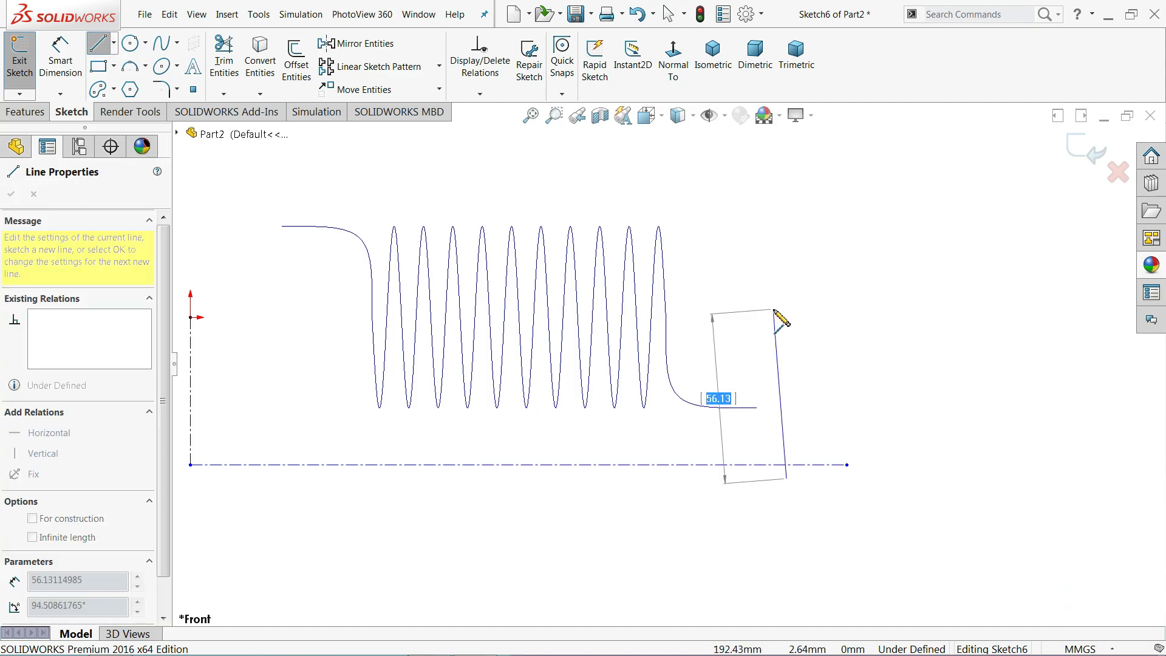
key(Escape)
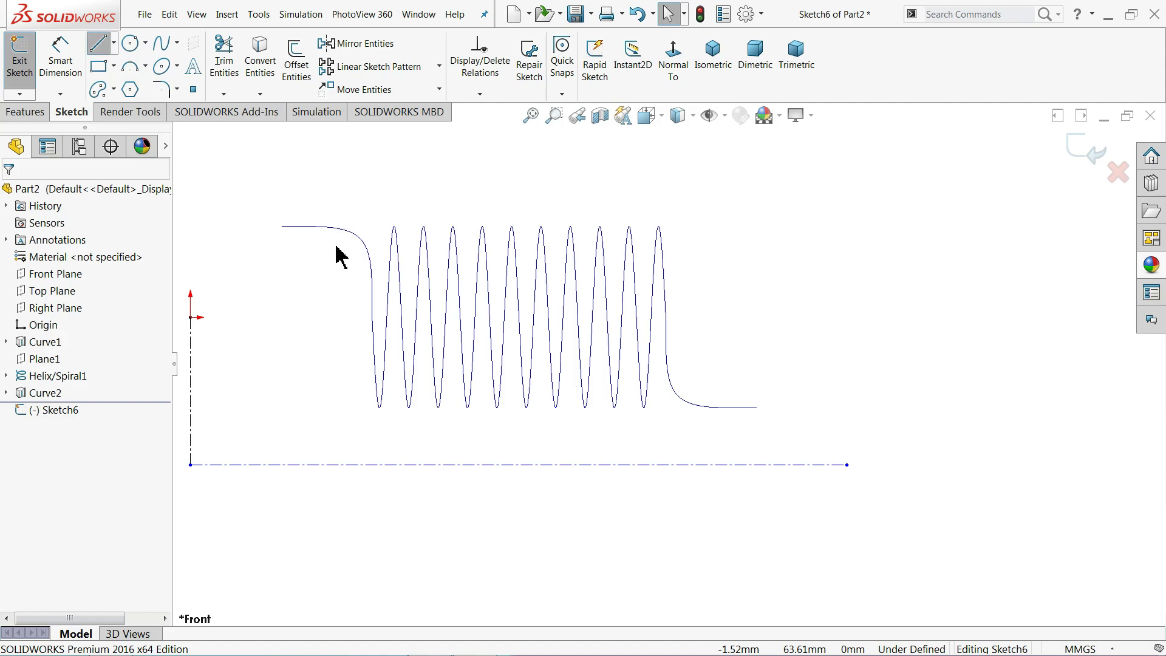
Draw a vertical line about 90 mm long up from the horizontal centerline, about 20 mm short of its free end
key(l)
click(785, 465)
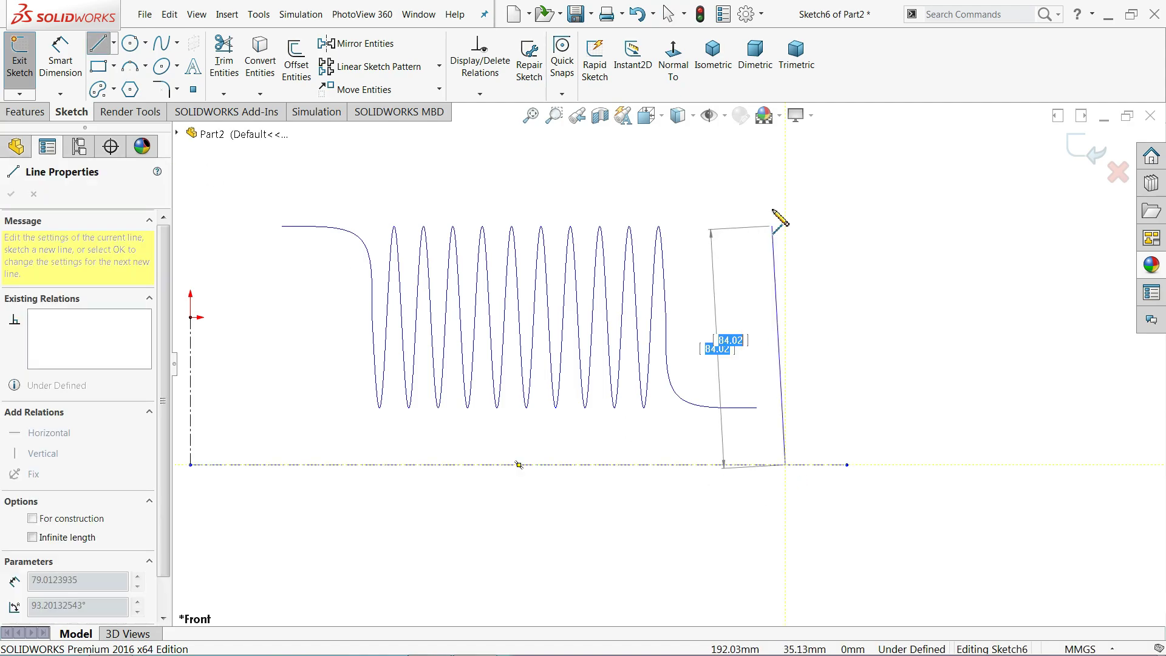
click(785, 194)
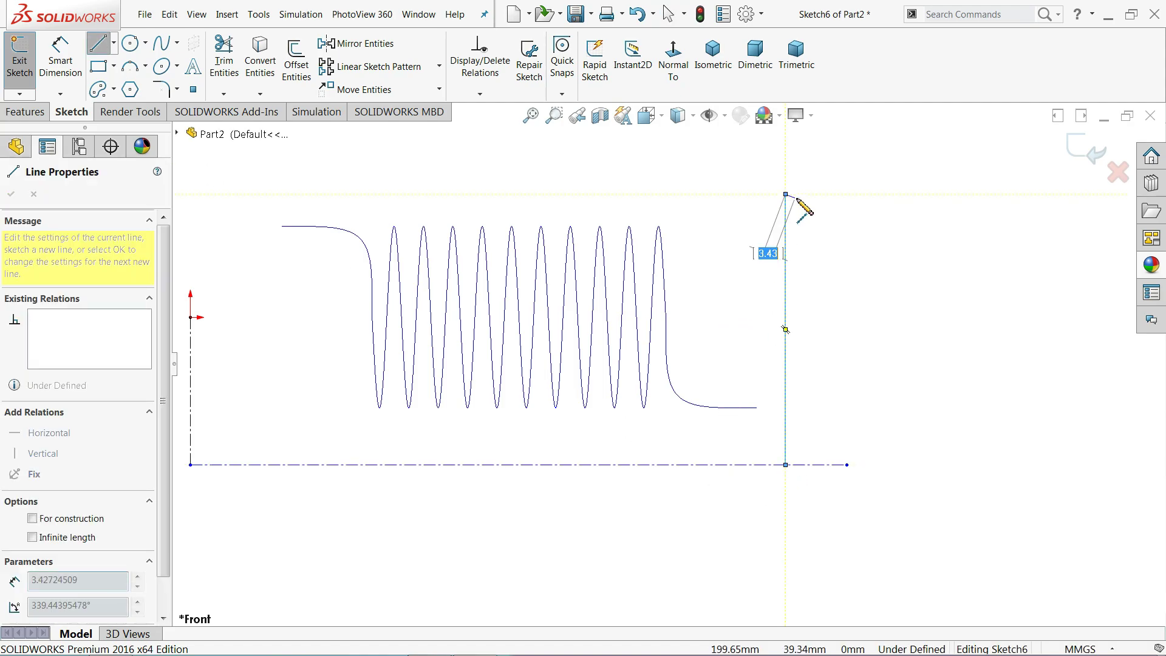
key(Escape)
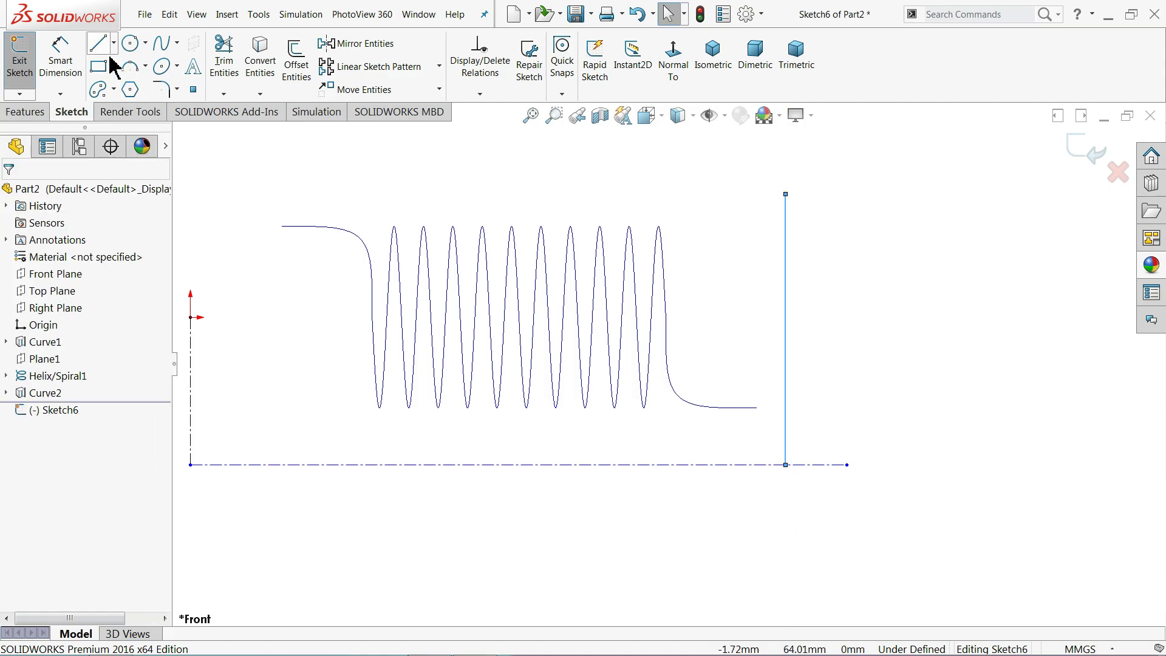
Draw a vertical line about 92 mm long up from the horizontal centerline's free end, and convert both vertical lines to construction geometry
key(l)
click(848, 466)
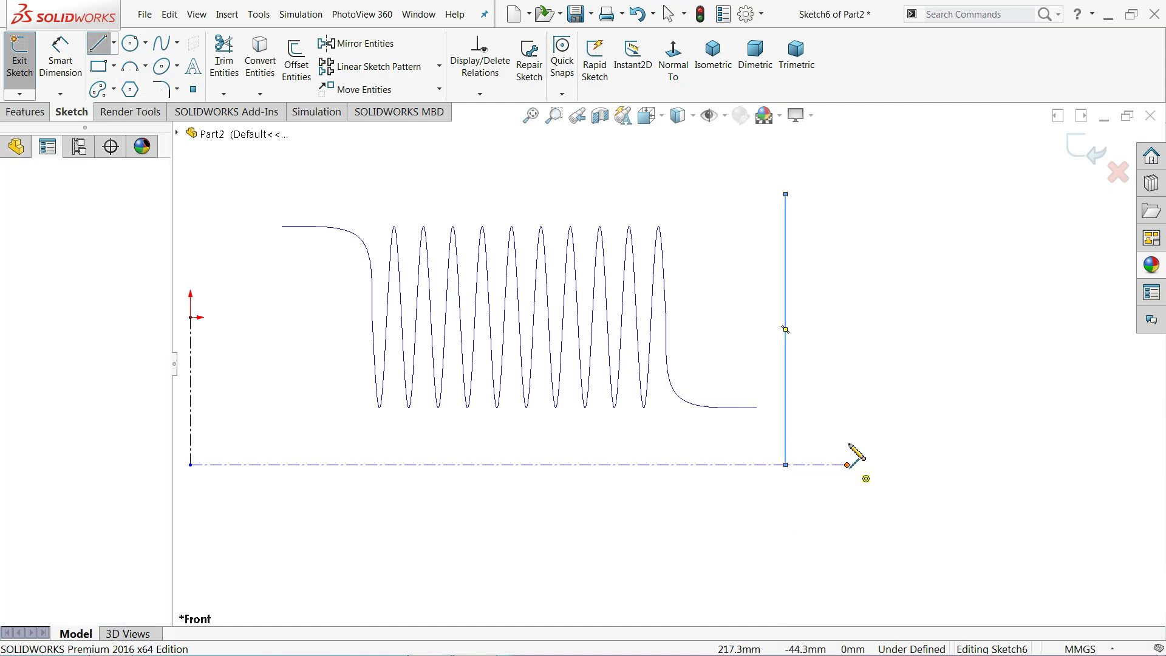
click(847, 188)
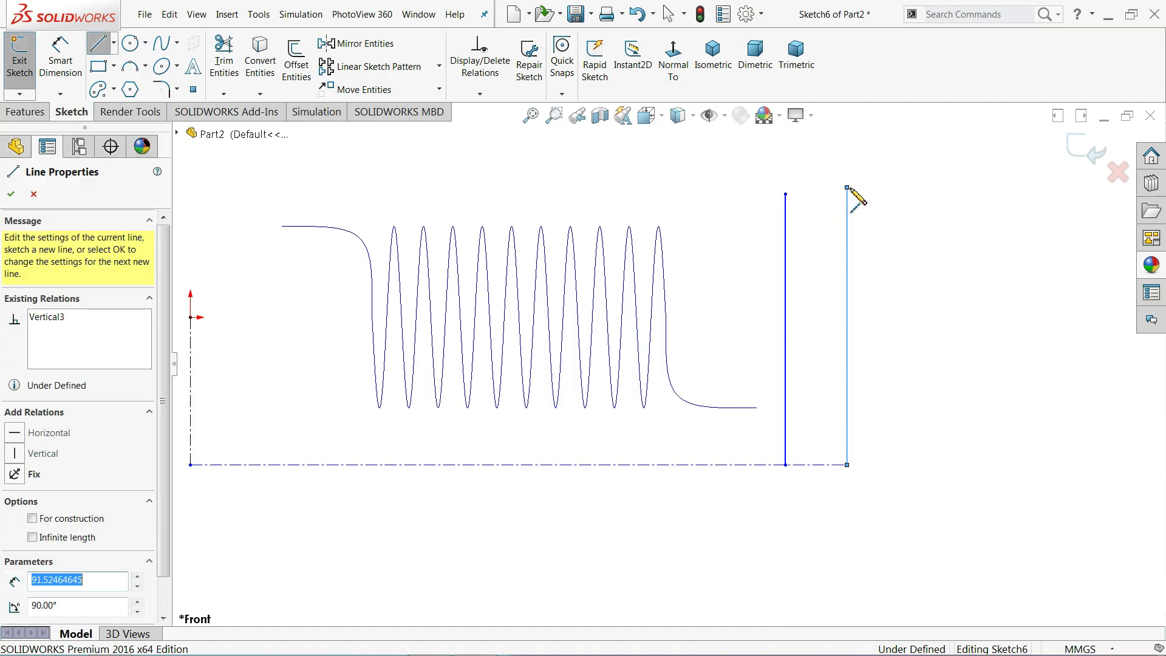
key(Escape)
drag(871, 233, 750, 285)
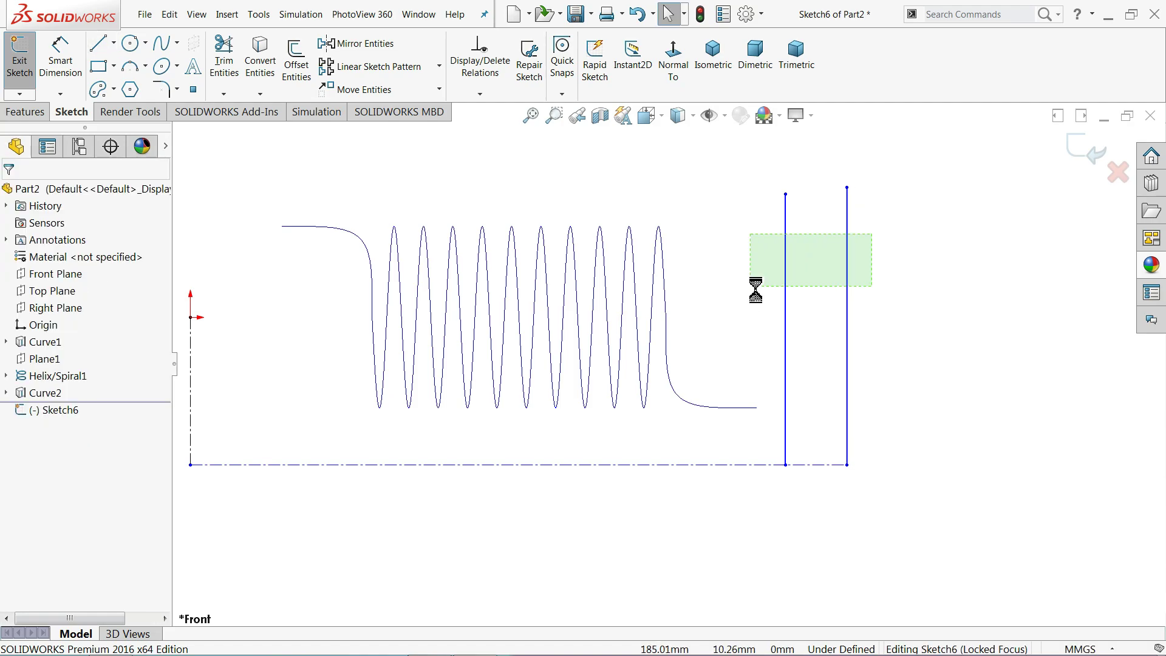
click(848, 244)
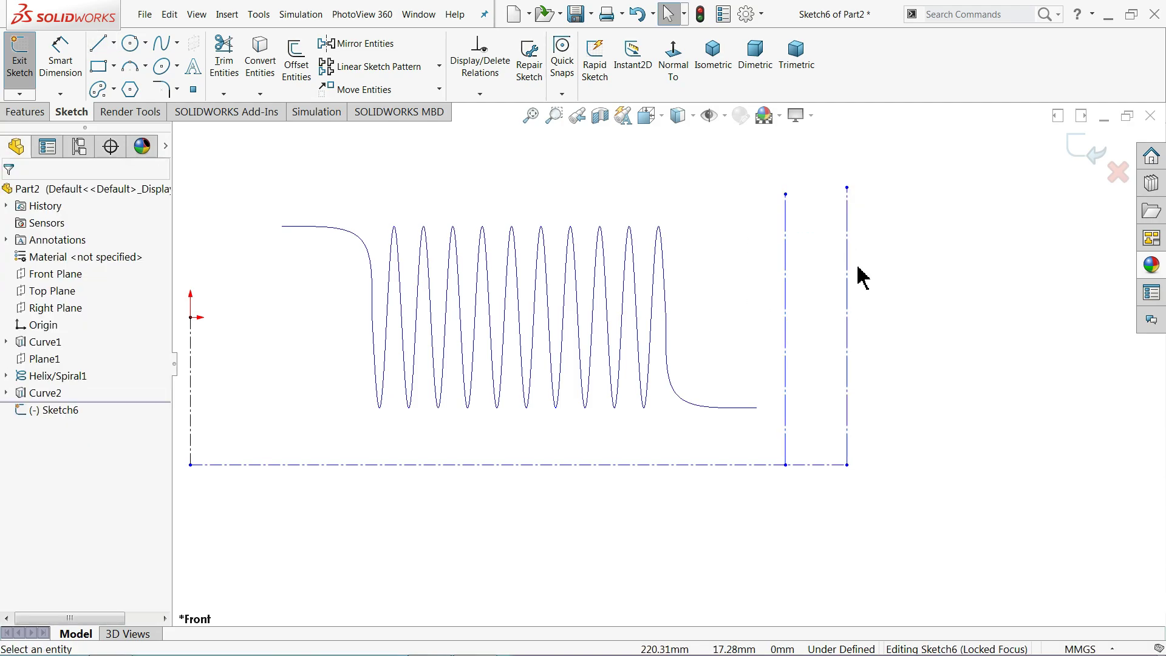
Dimension the length of the horizontal centerline as 217 mm
click(69, 68)
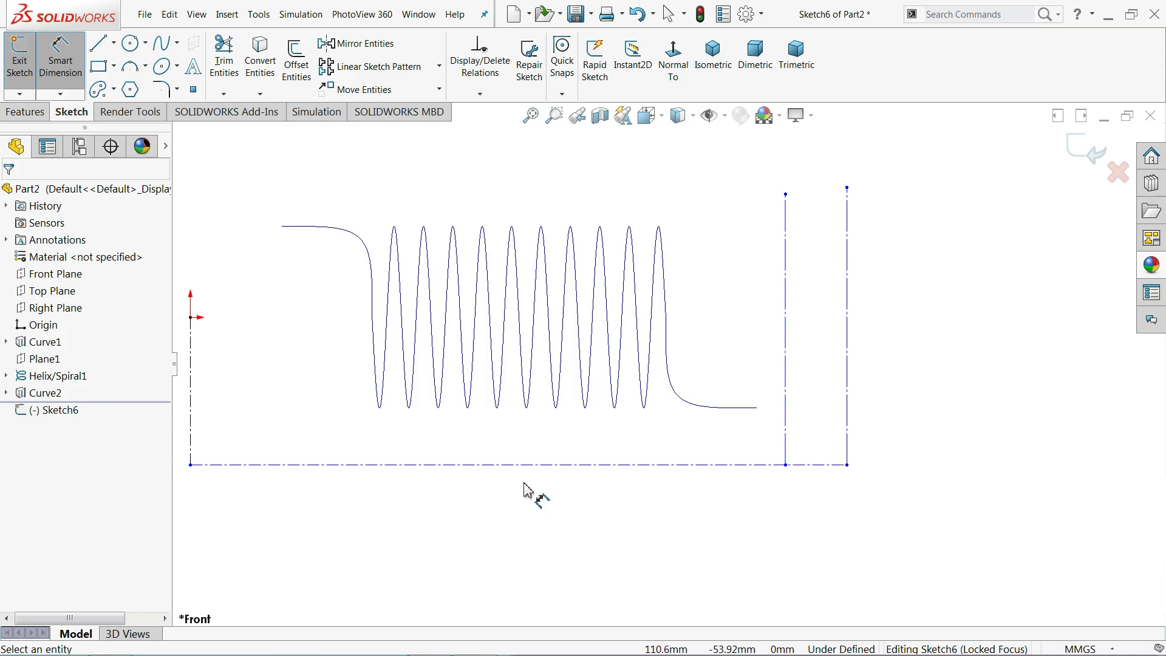
click(523, 466)
click(519, 530)
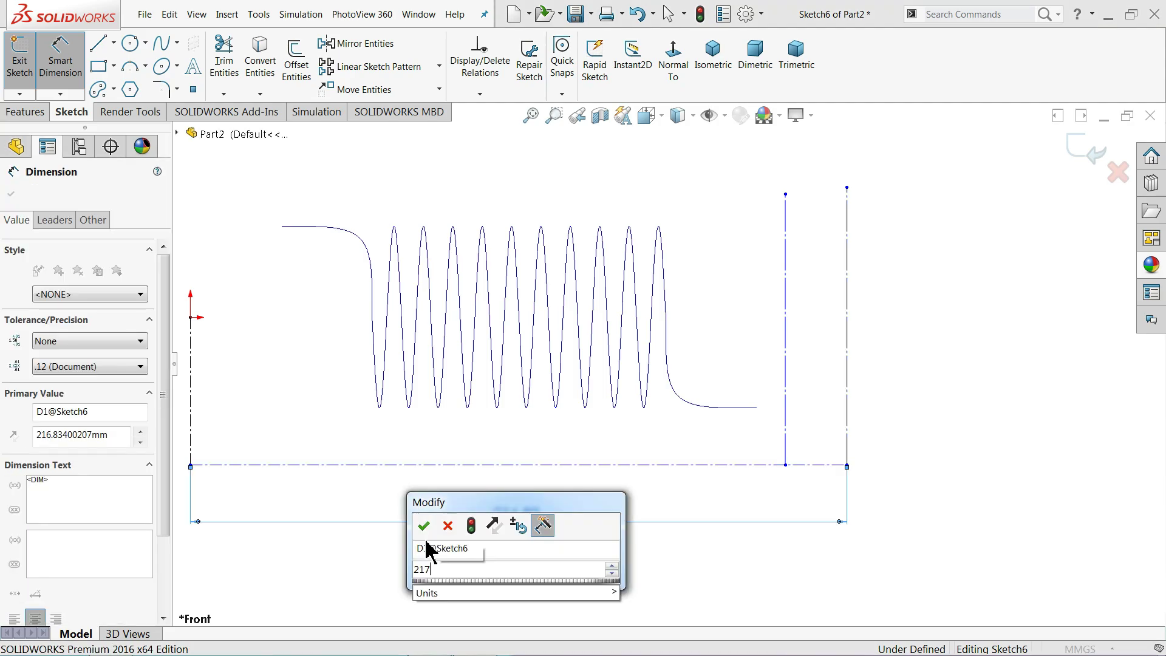
text(217)
click(420, 525)
Dimension the distance between the two vertical construction lines as 30 mm and finish dimensioning
click(785, 427)
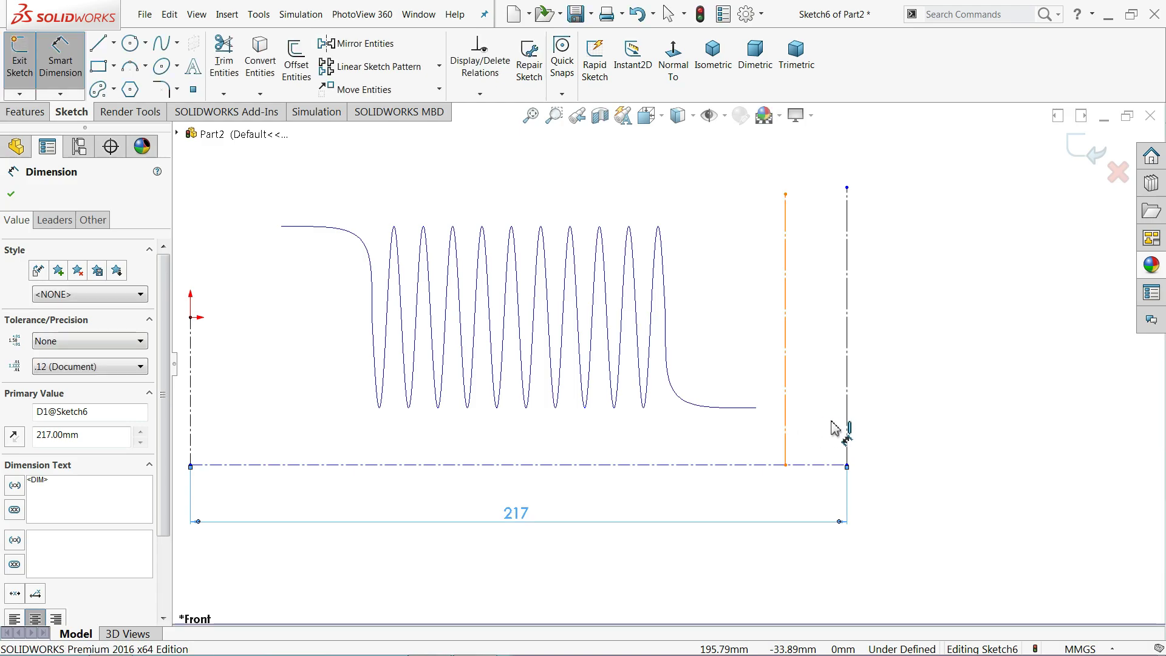
click(846, 428)
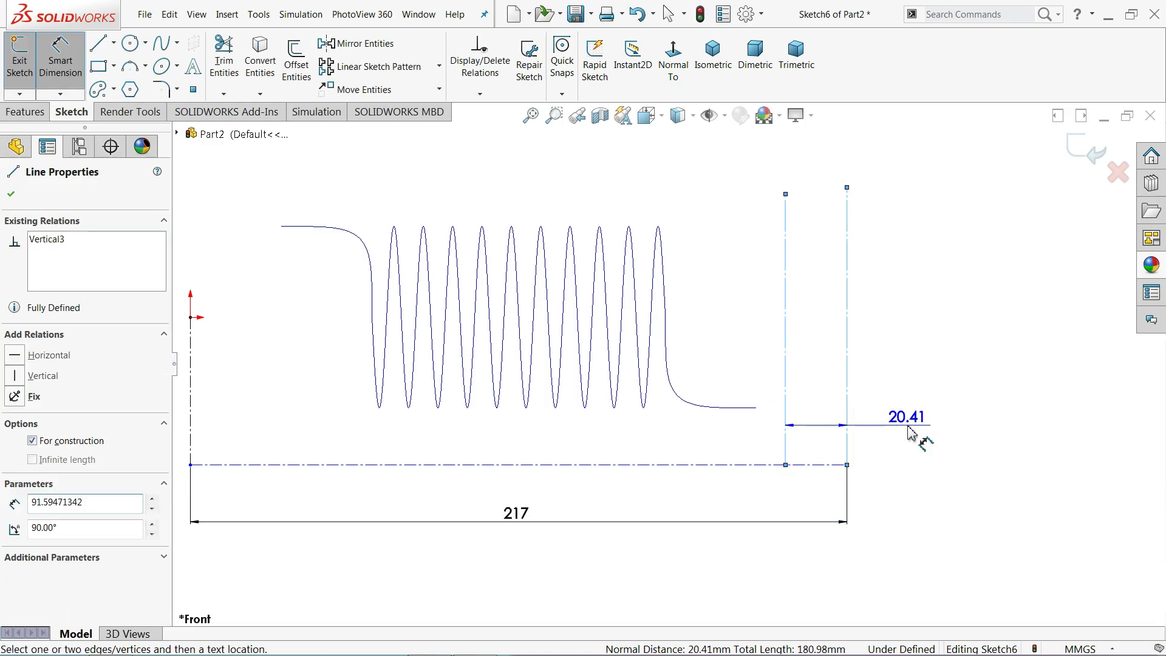
click(909, 432)
text(30)
key(Return)
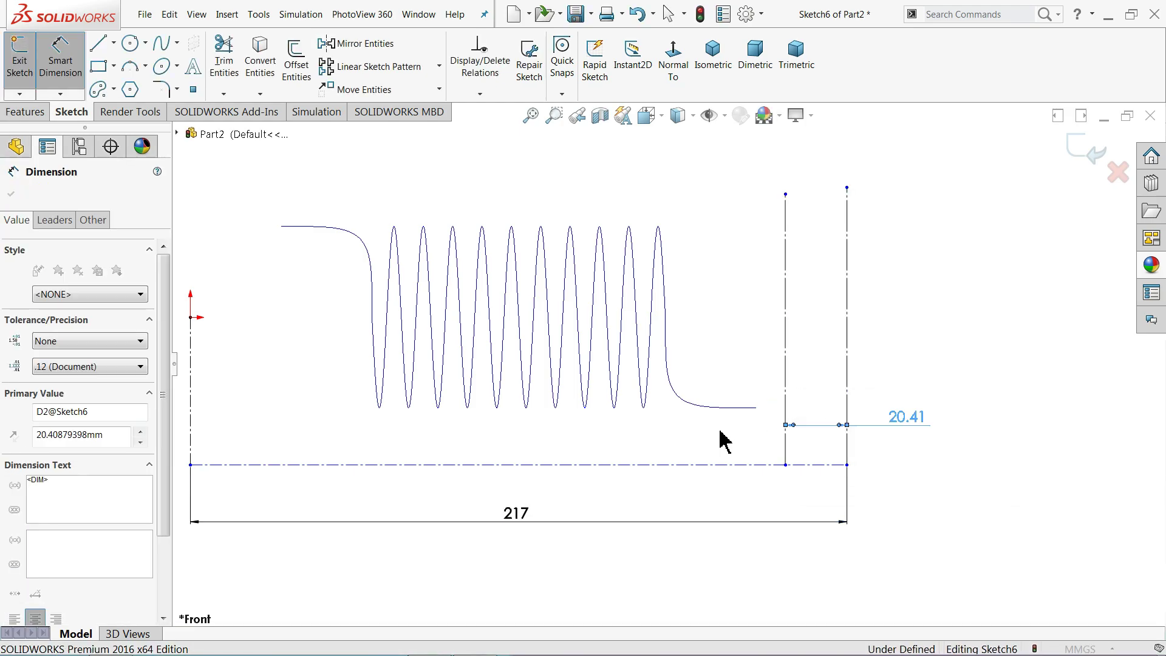
click(11, 193)
key(Escape)
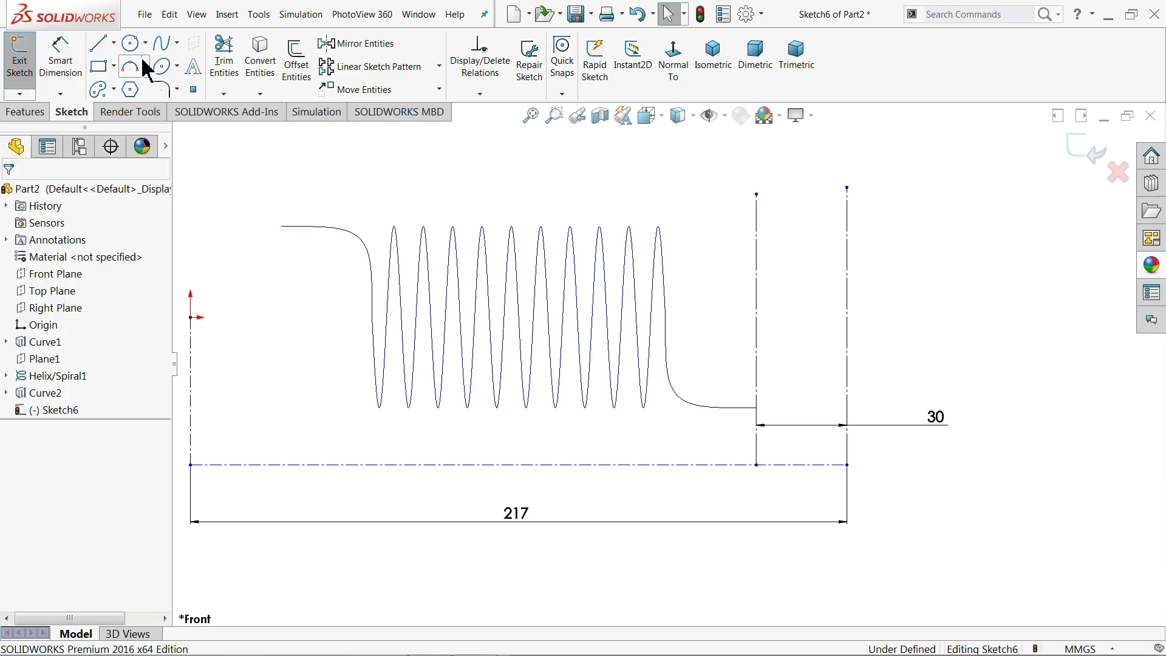
Draw a centerpoint arc of about 35 mm radius centred on the inner vertical construction line, from beside the lower transition curve's end around past the top
click(145, 67)
click(158, 87)
click(756, 314)
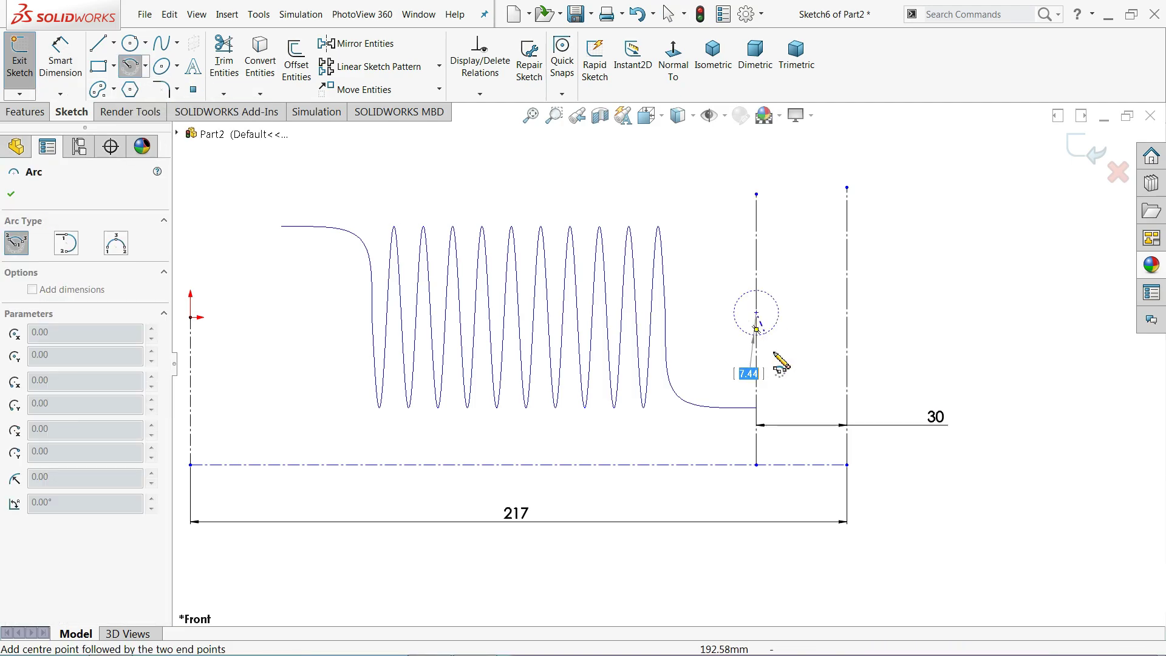
click(763, 416)
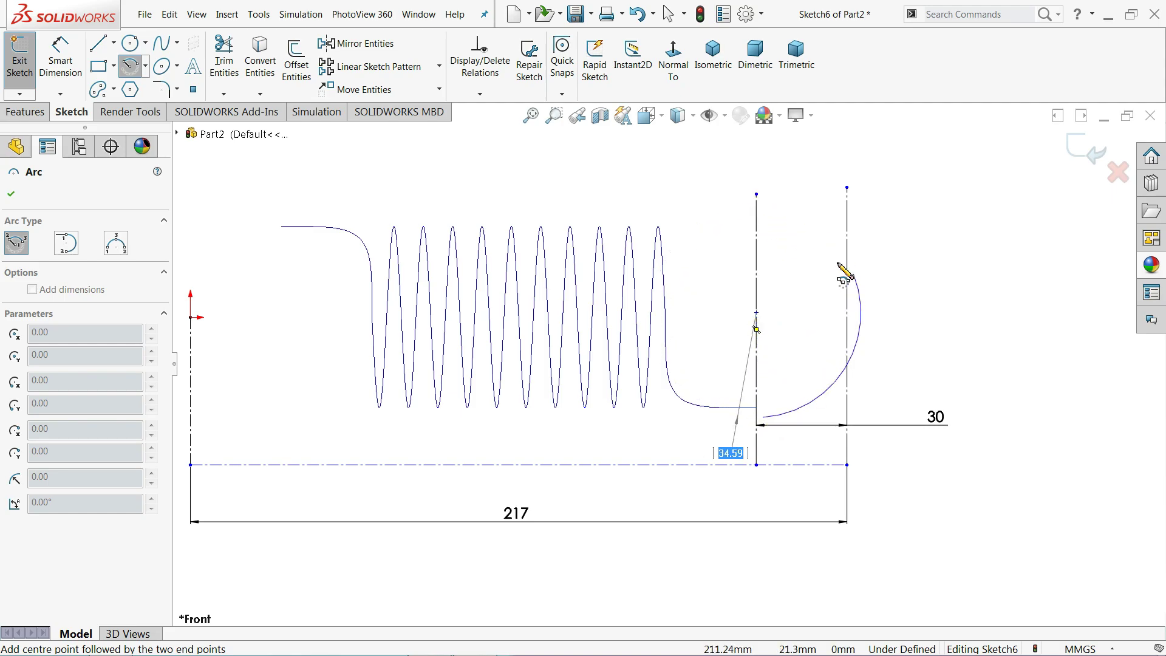
click(694, 229)
right_click(659, 184)
key(Escape)
scroll(741, 222, down, 1)
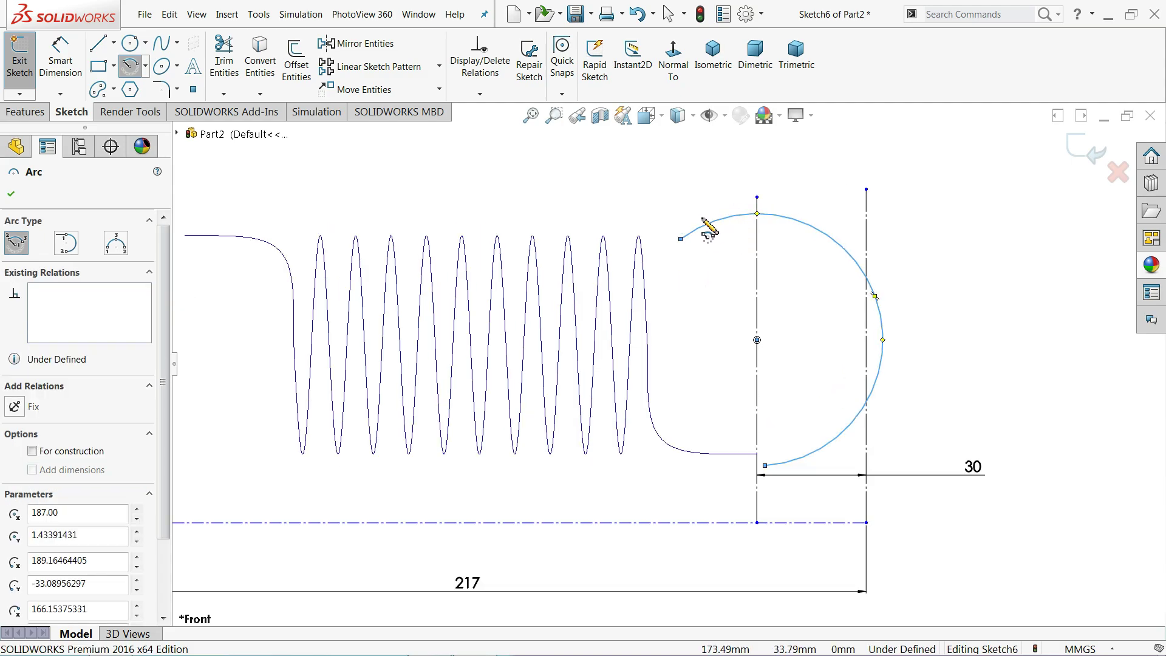
right_click(659, 184)
click(692, 190)
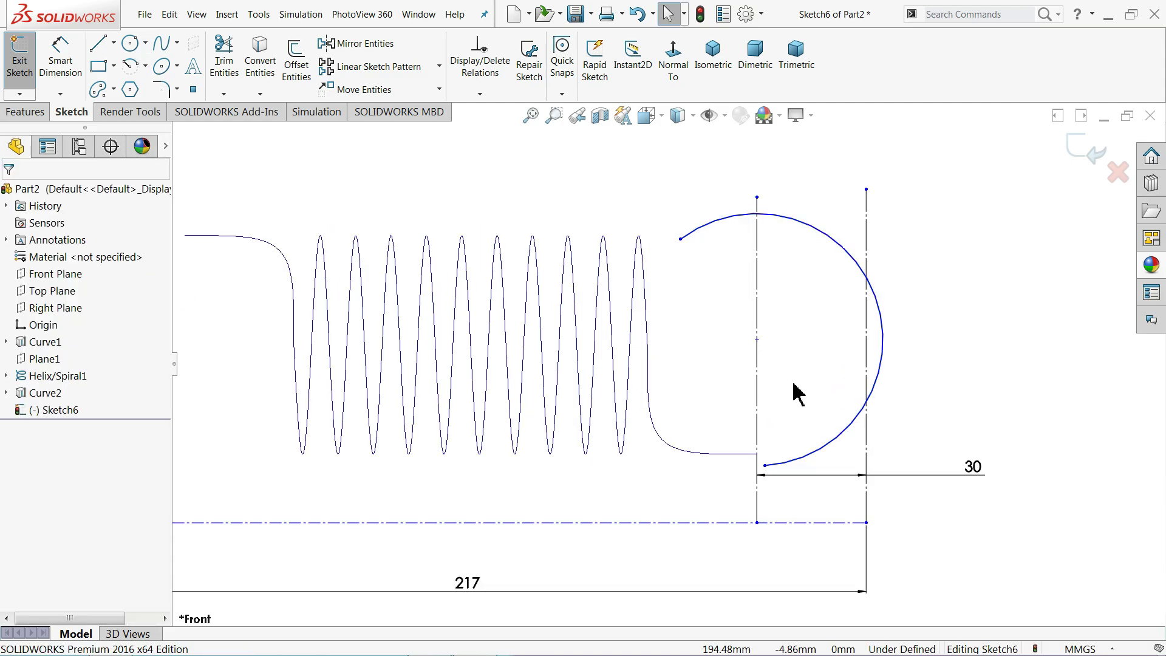
Make the hook arc tangent to the outer vertical construction line
scroll(777, 462, down, 2)
scroll(781, 465, up, 2)
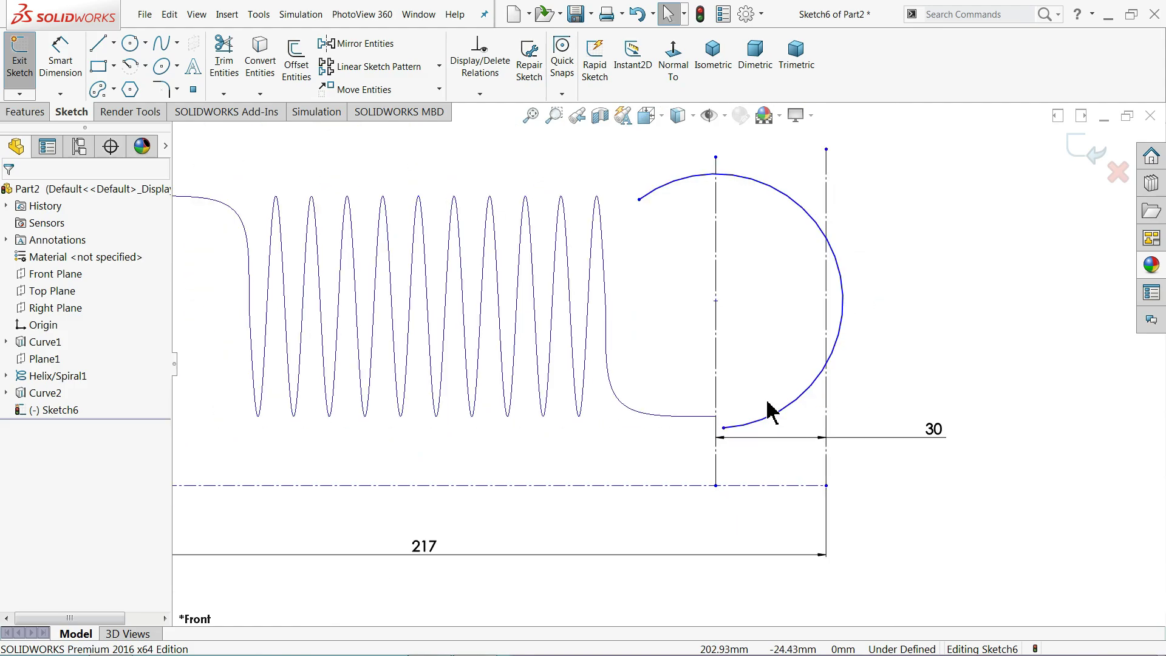
click(826, 336)
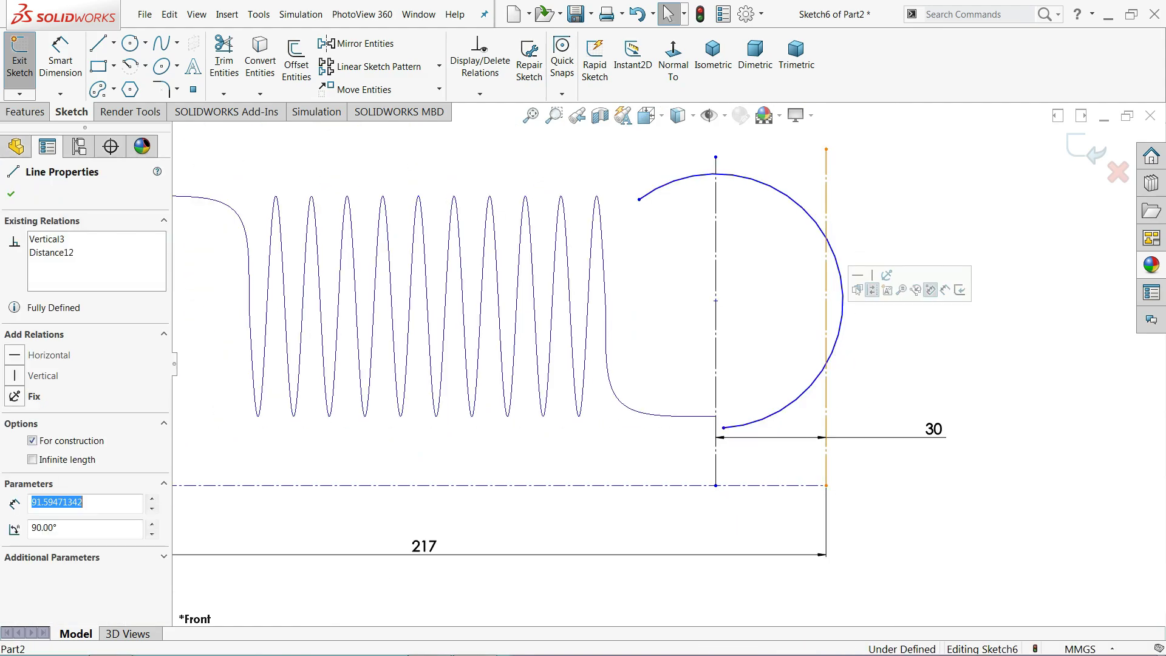
click(842, 327)
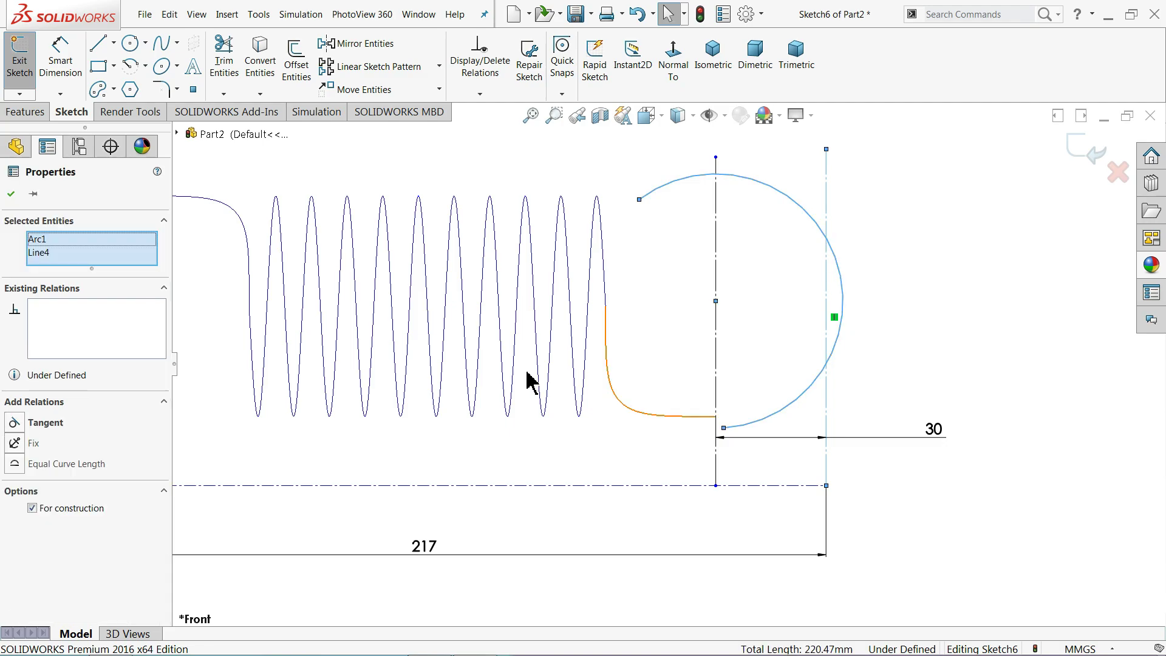
click(47, 425)
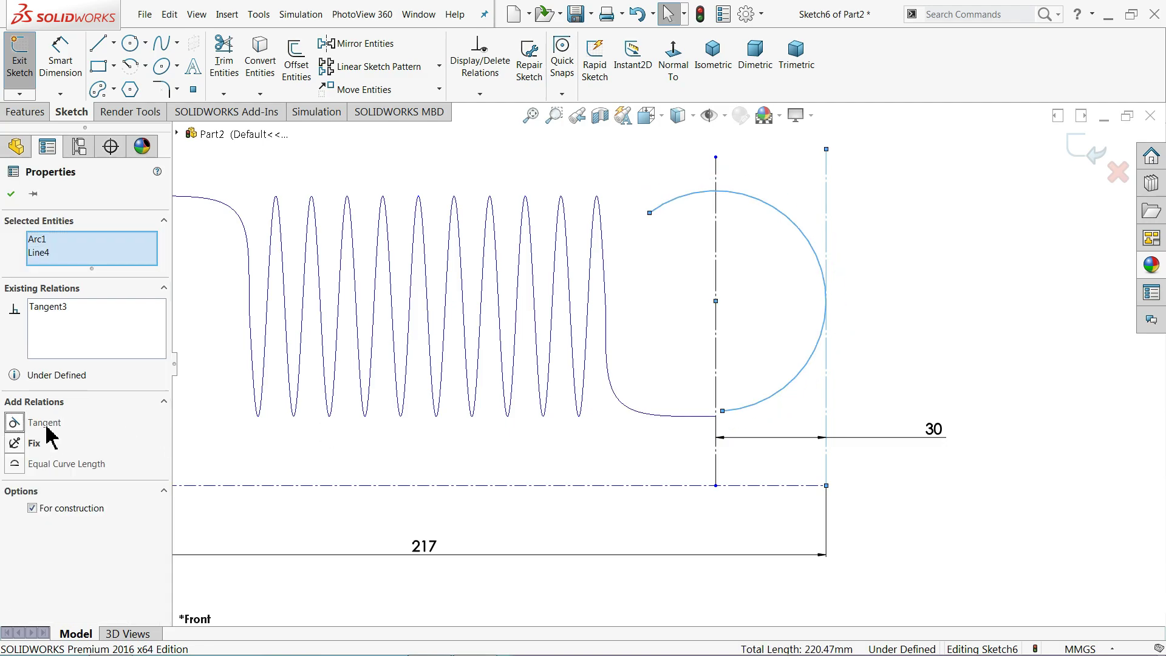
click(898, 314)
Add a Pierce relation between the hook arc's lower endpoint and the adjacent transition curve
click(722, 412)
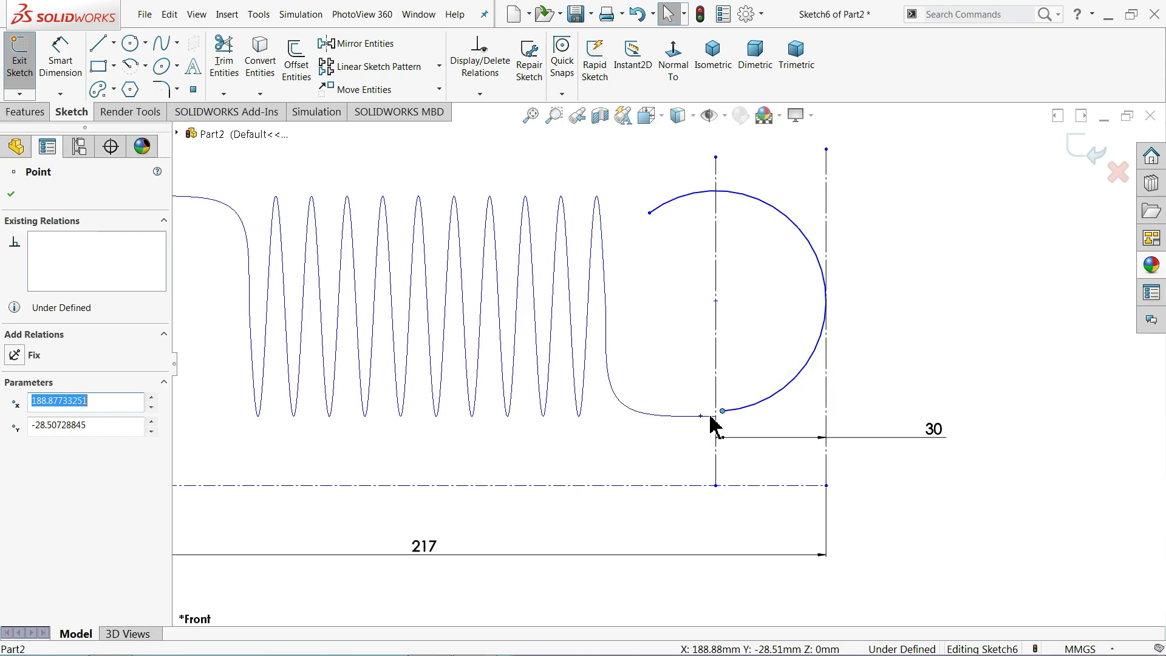
ctrl+click(707, 418)
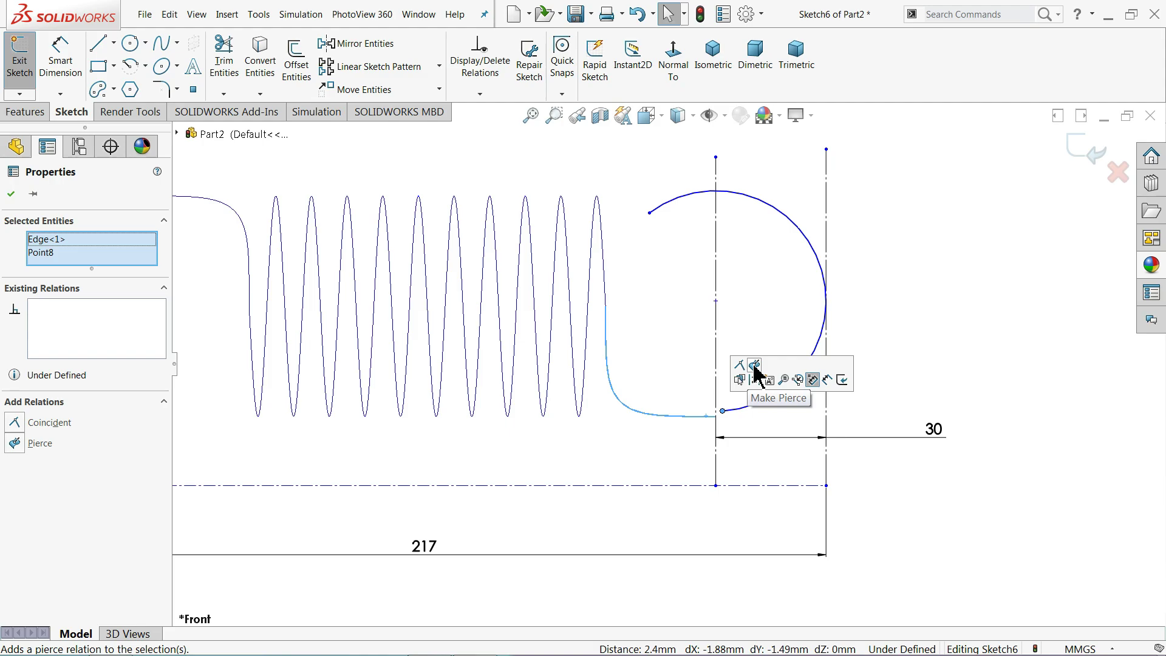
click(755, 371)
click(890, 313)
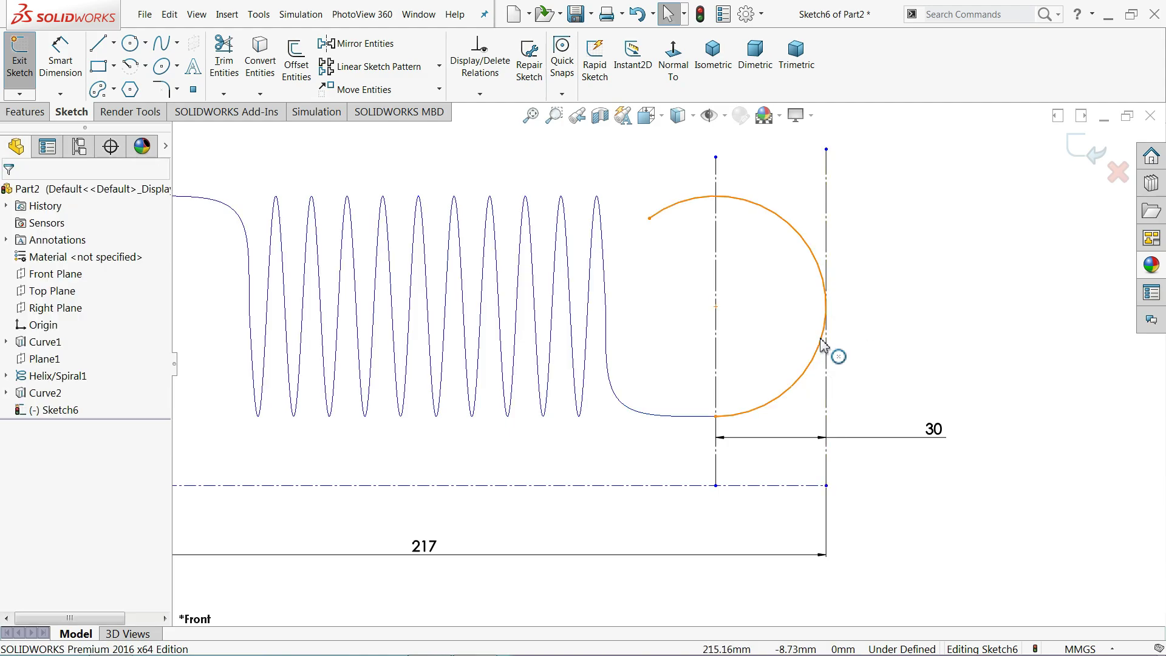
Draw a centerline from the hook arc's centre to its upper free endpoint
click(114, 44)
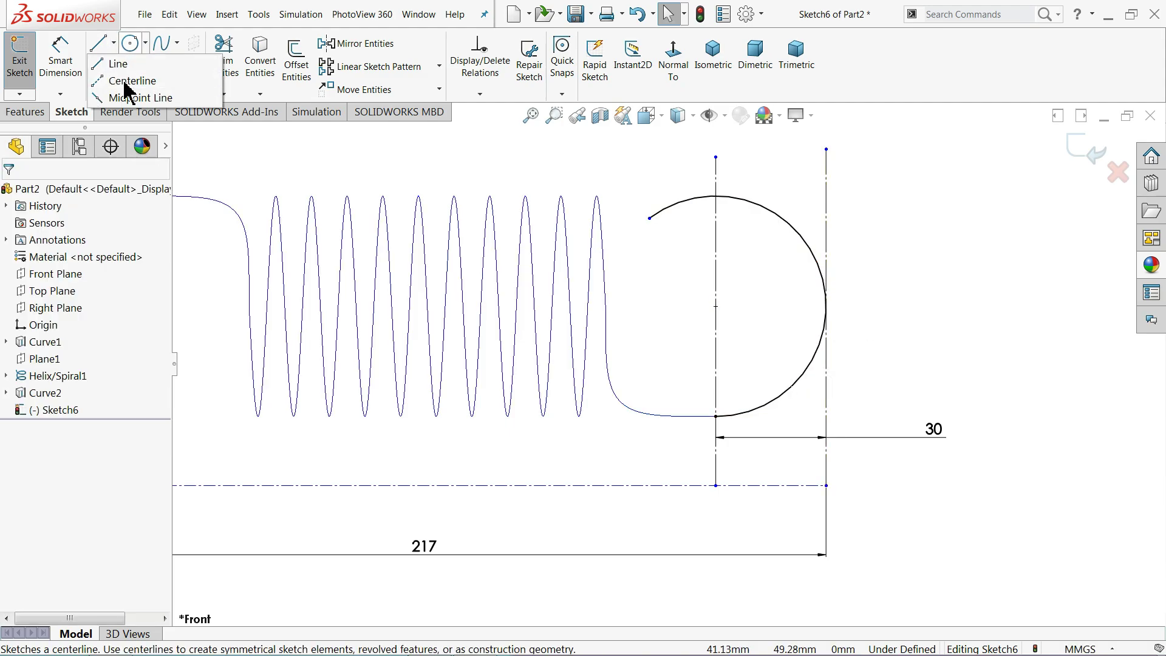
click(128, 79)
click(715, 307)
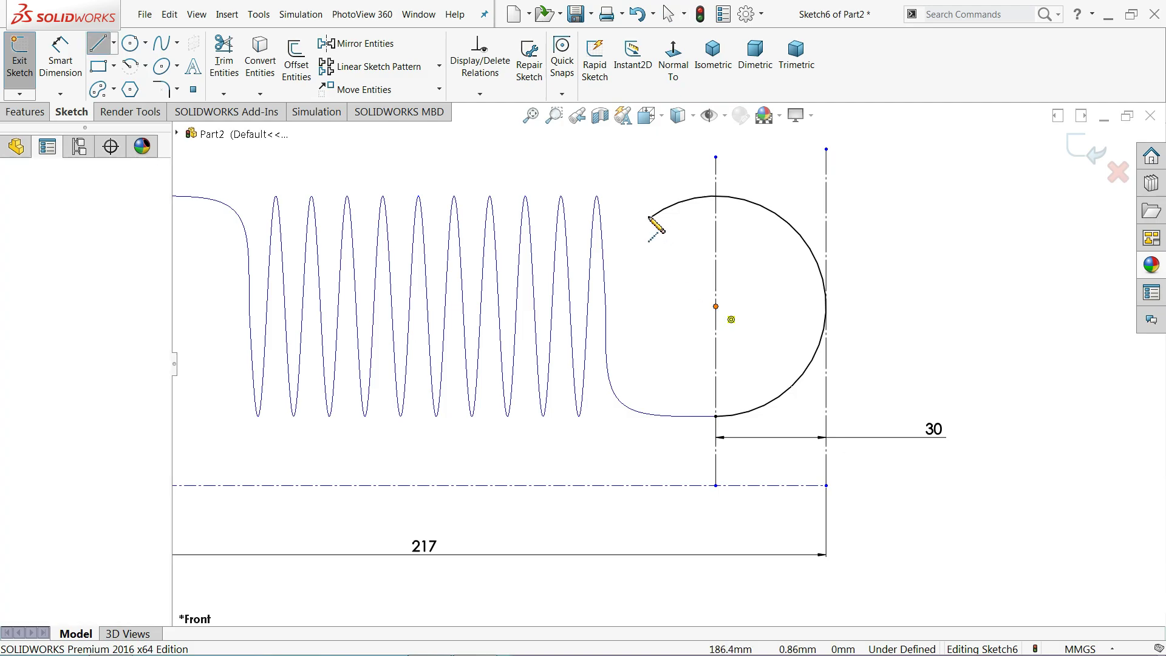
click(649, 217)
right_click(648, 189)
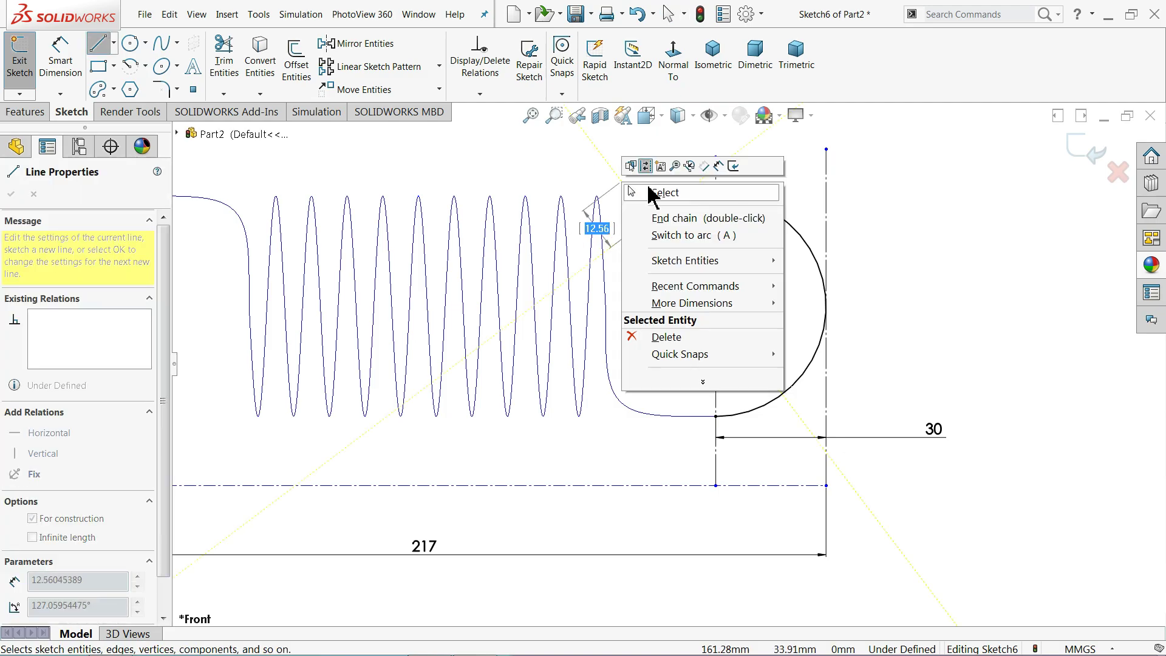
click(662, 193)
Dimension the angle between the slanted centerline and the inner vertical construction line as 60° and finish dimensioning
click(60, 60)
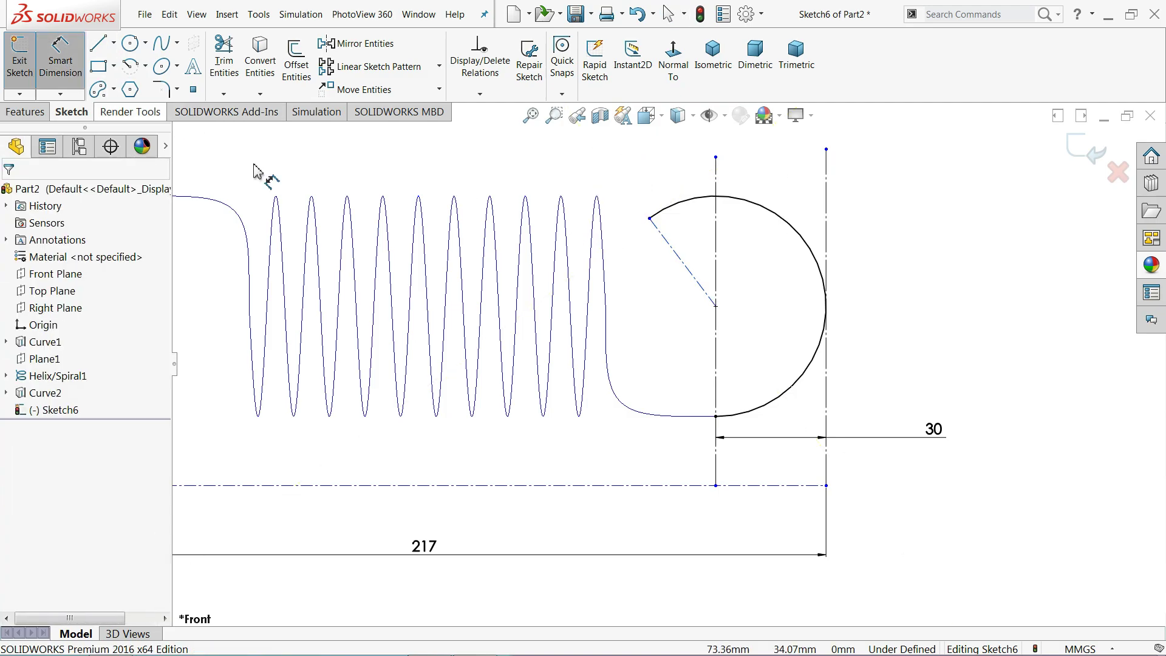
click(683, 265)
click(715, 253)
click(668, 182)
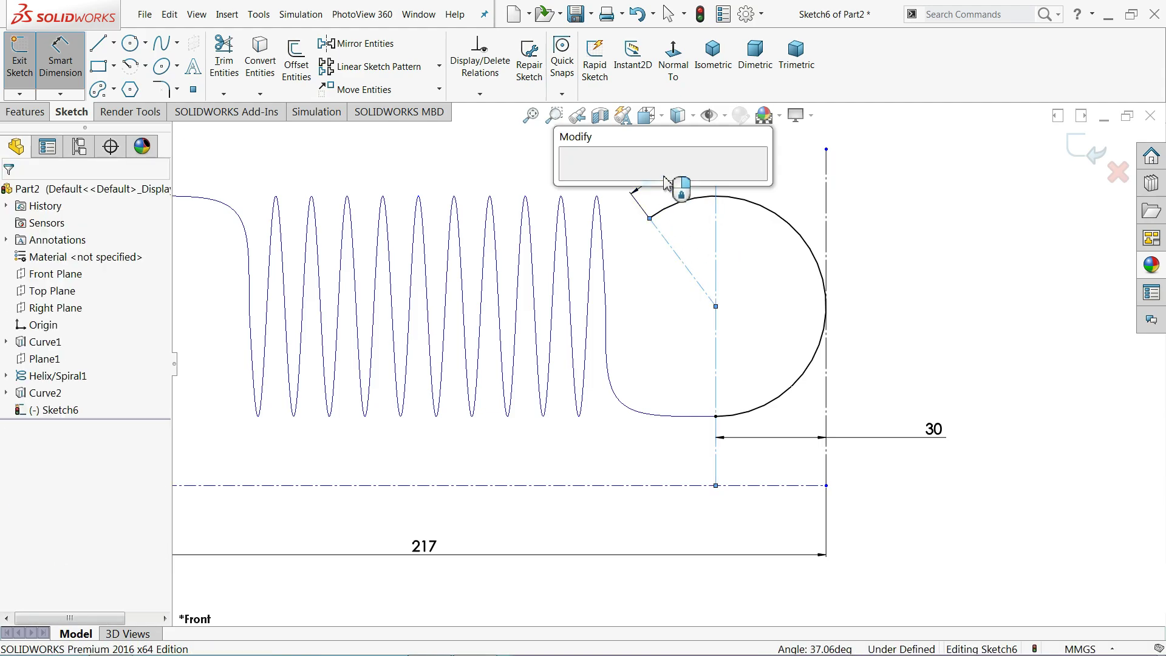
text(60)
click(570, 178)
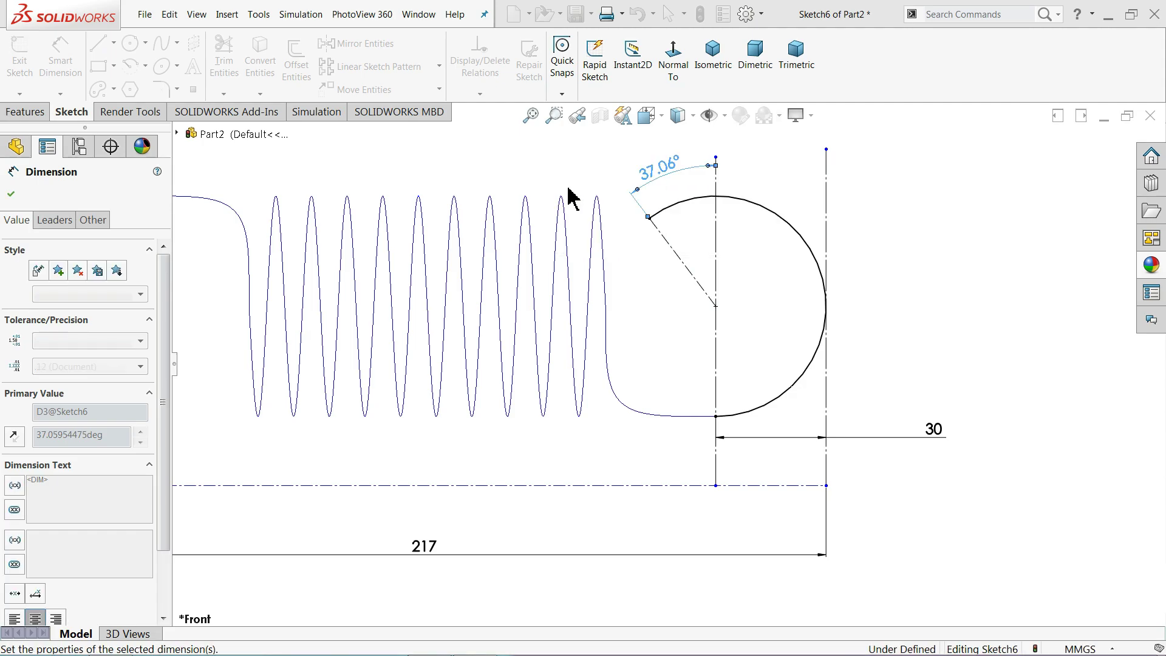
key(f)
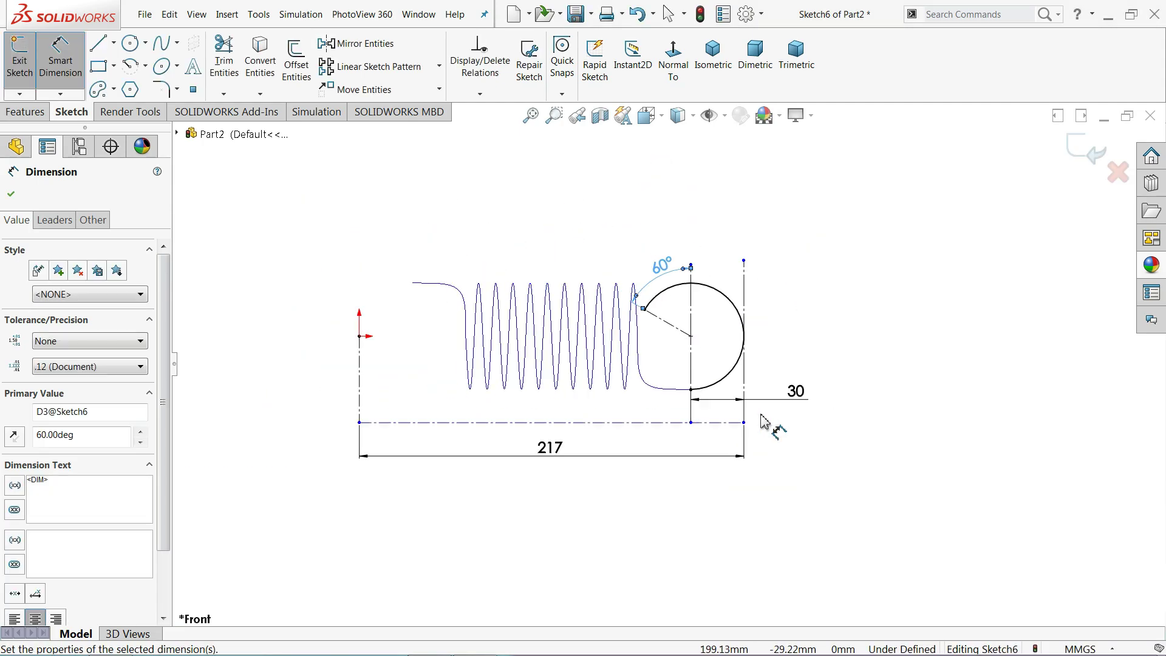
right_click(952, 181)
click(971, 226)
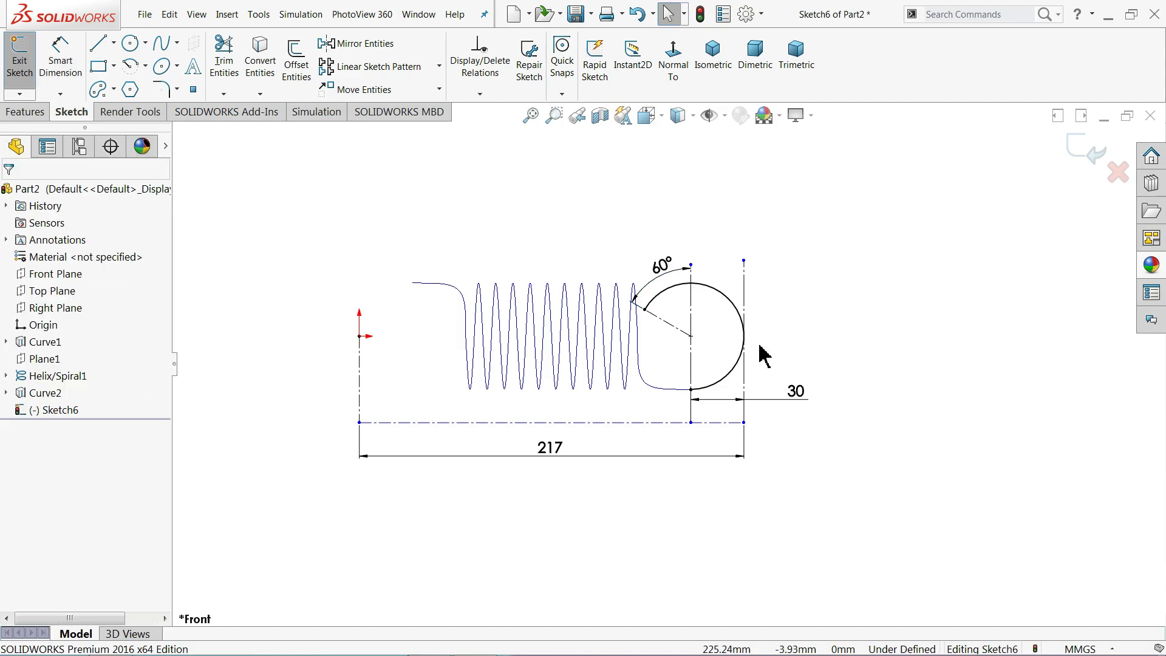
Add a radius dimension to the hook arc as a driven dimension
click(60, 61)
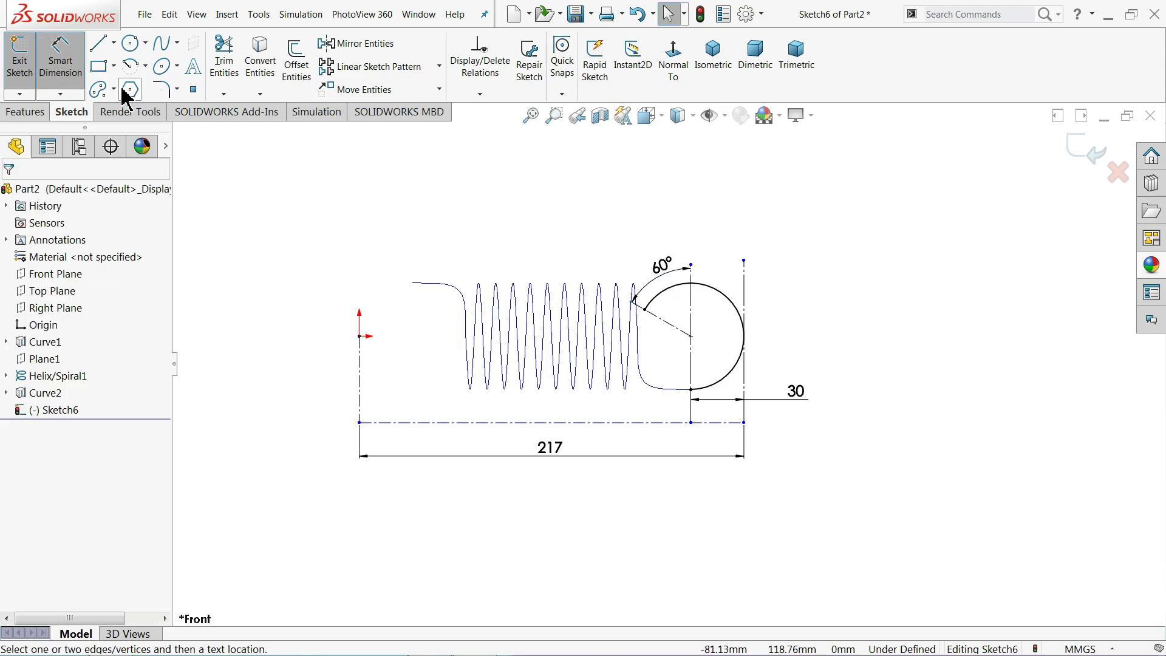
click(746, 295)
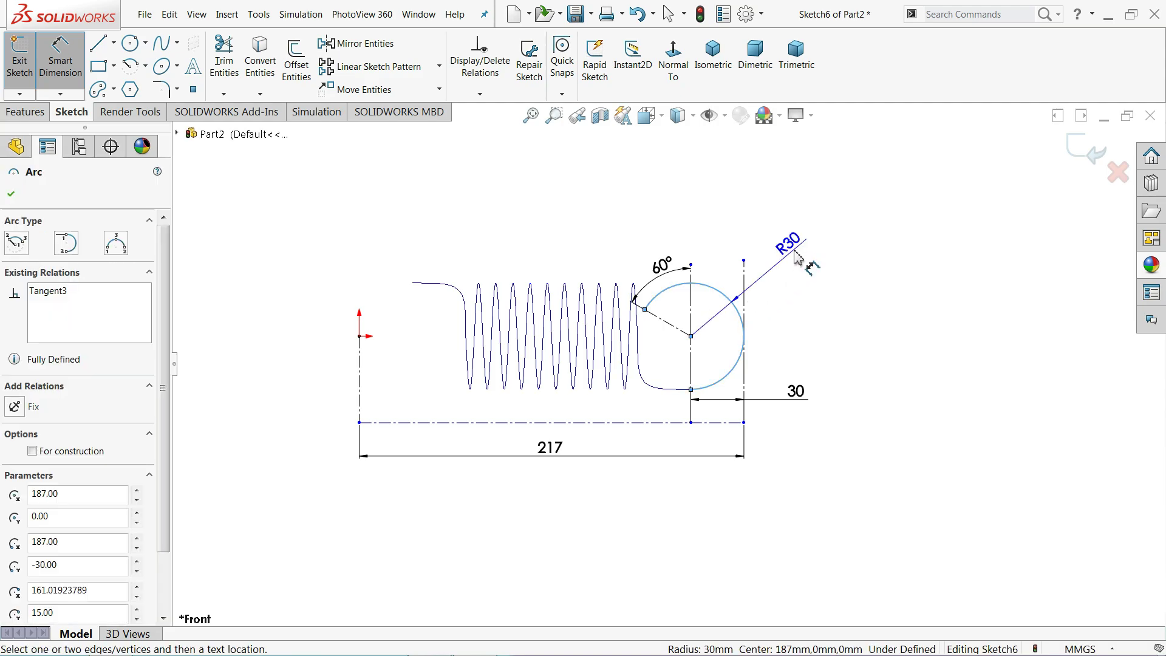
click(792, 256)
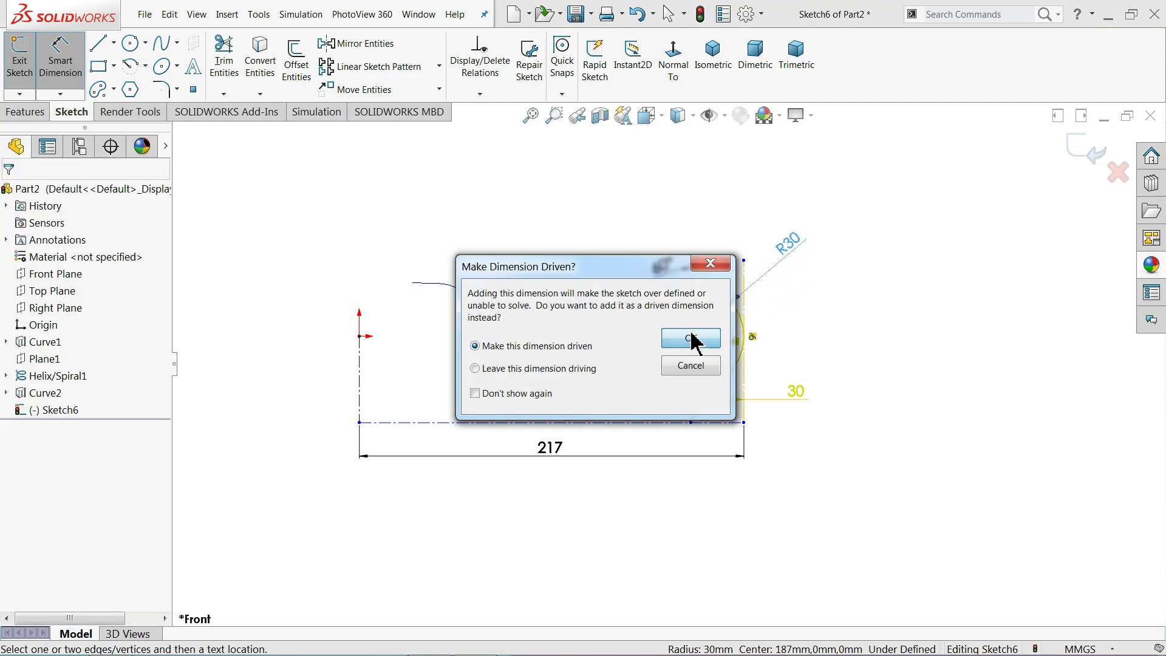
click(691, 339)
Try to fully define all entities in the sketch with automatic relations and dimensions
click(480, 94)
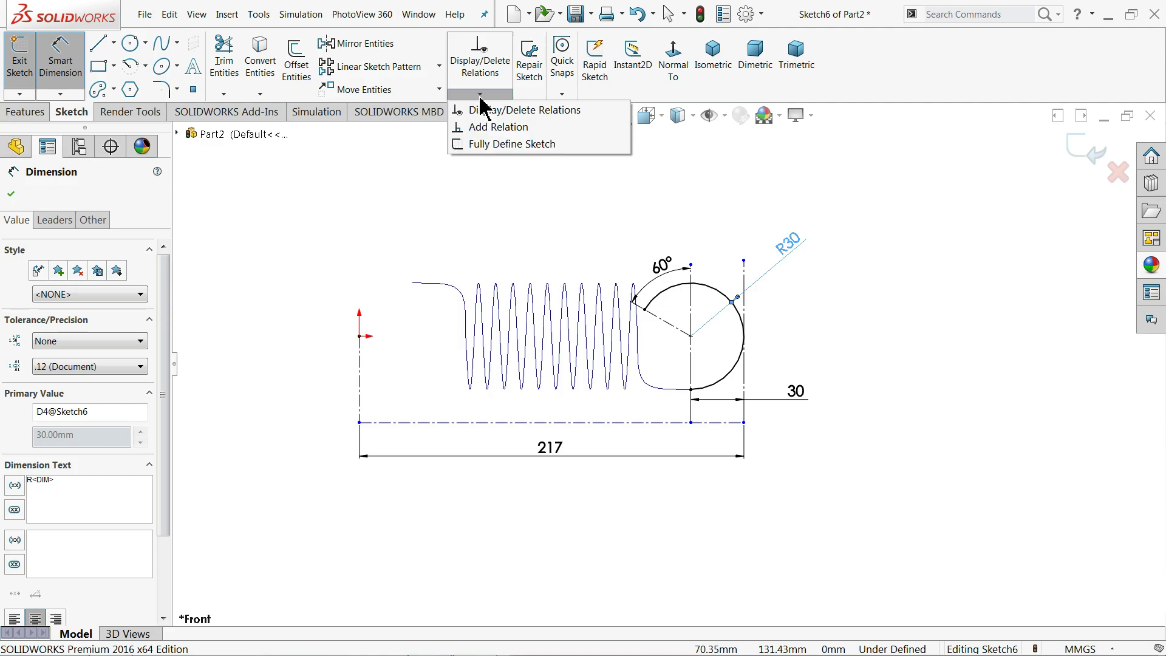
click(495, 144)
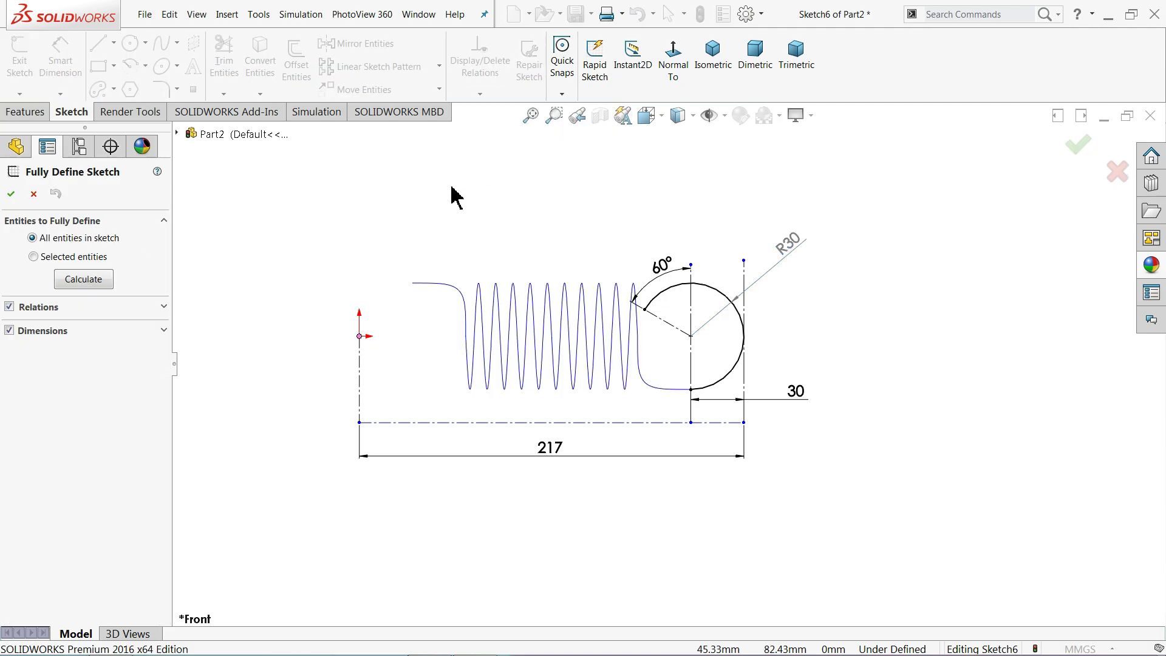
click(62, 280)
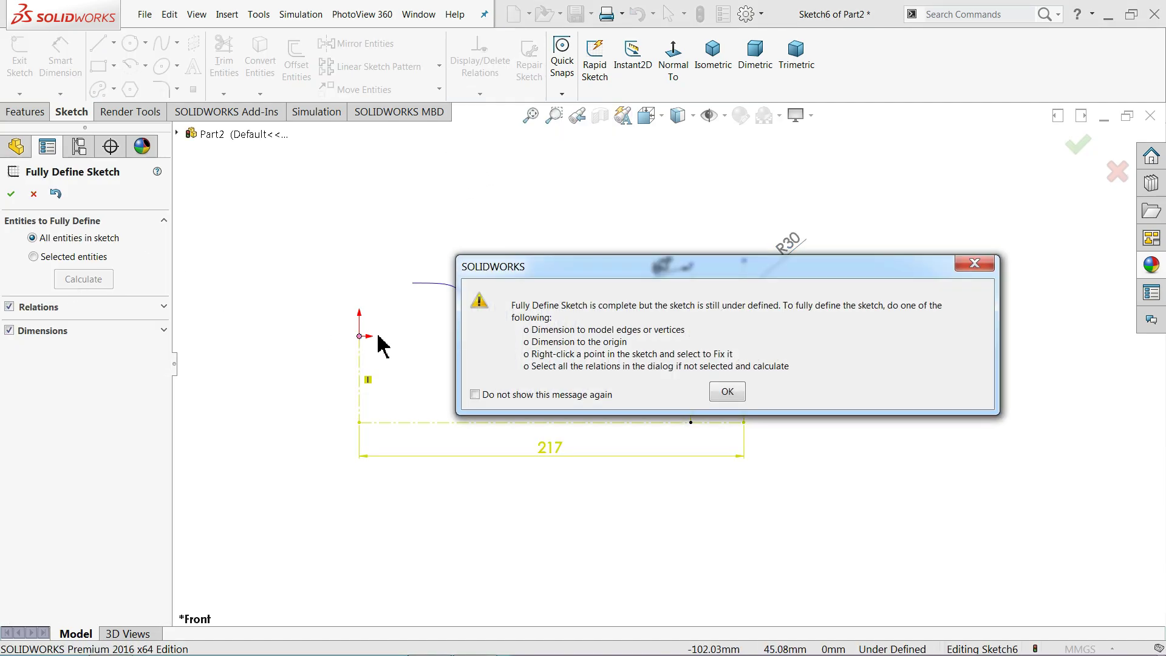
click(723, 392)
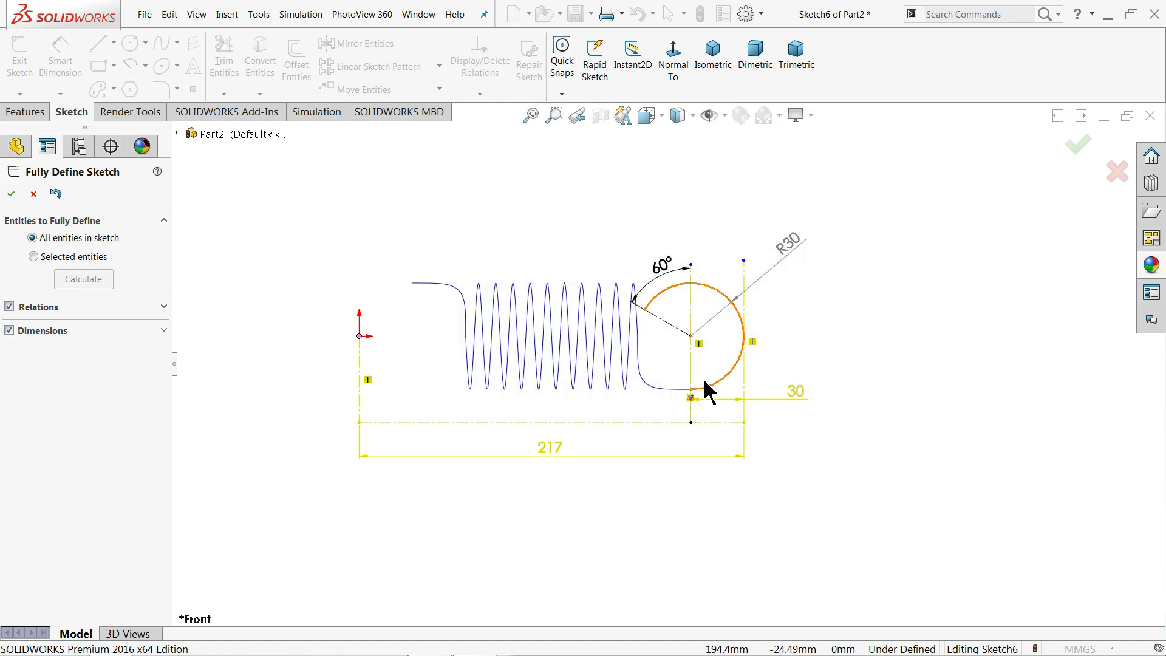
click(33, 194)
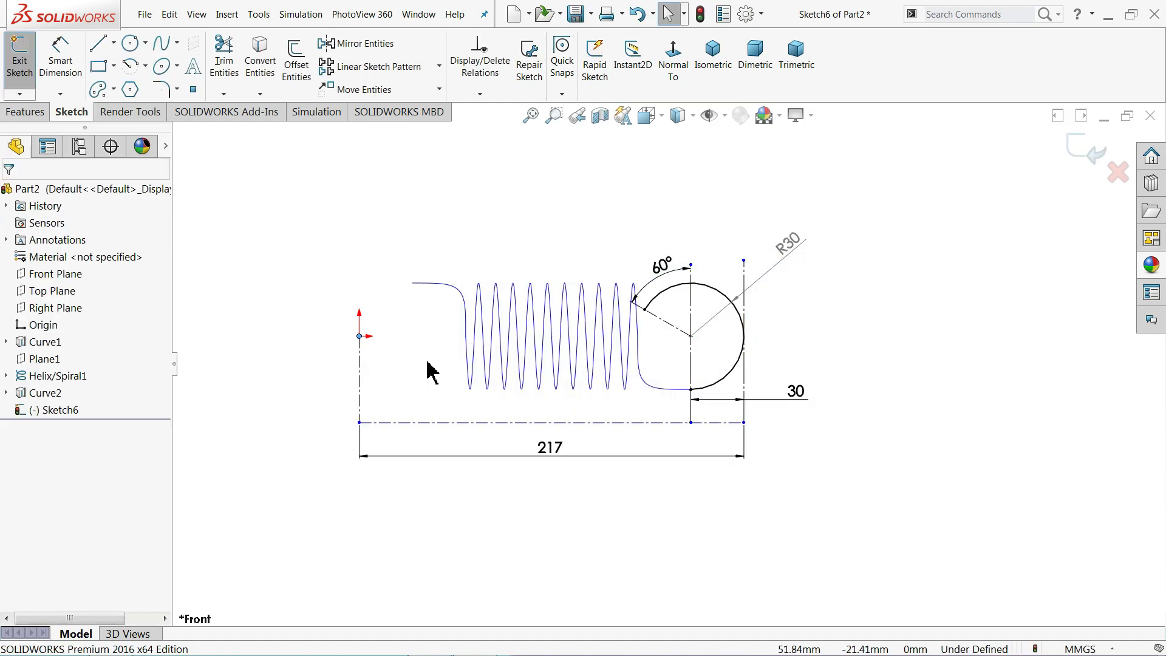
Close the finished sketch of the first hook arc
scroll(702, 358, down, 1)
scroll(703, 359, down, 2)
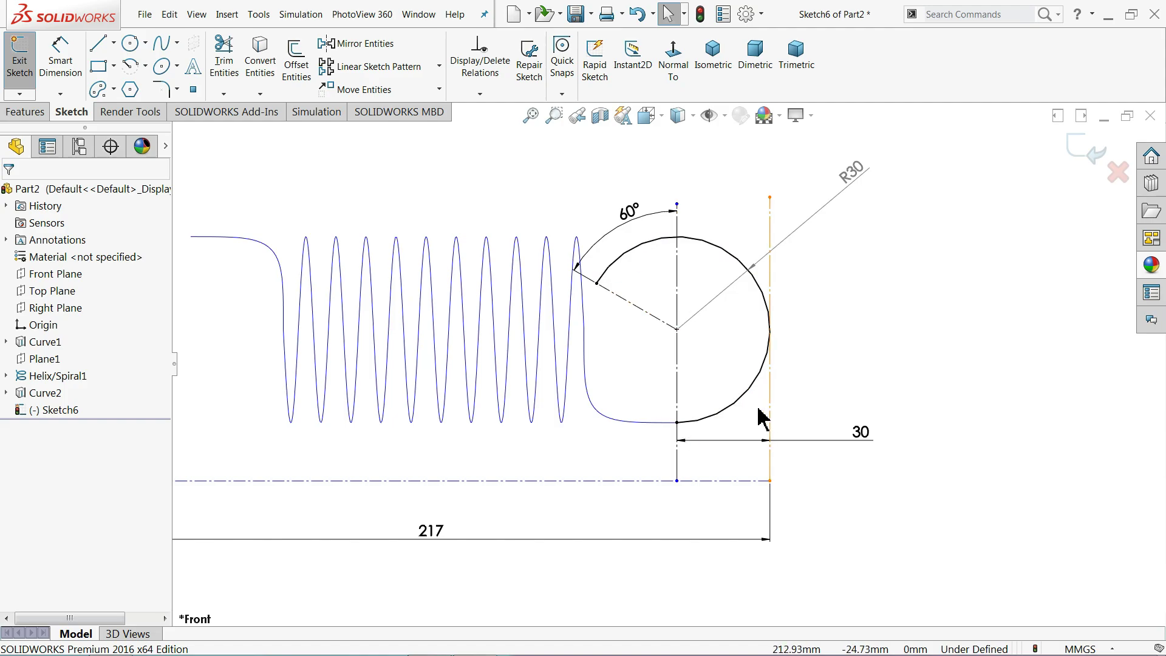
scroll(759, 419, up, 2)
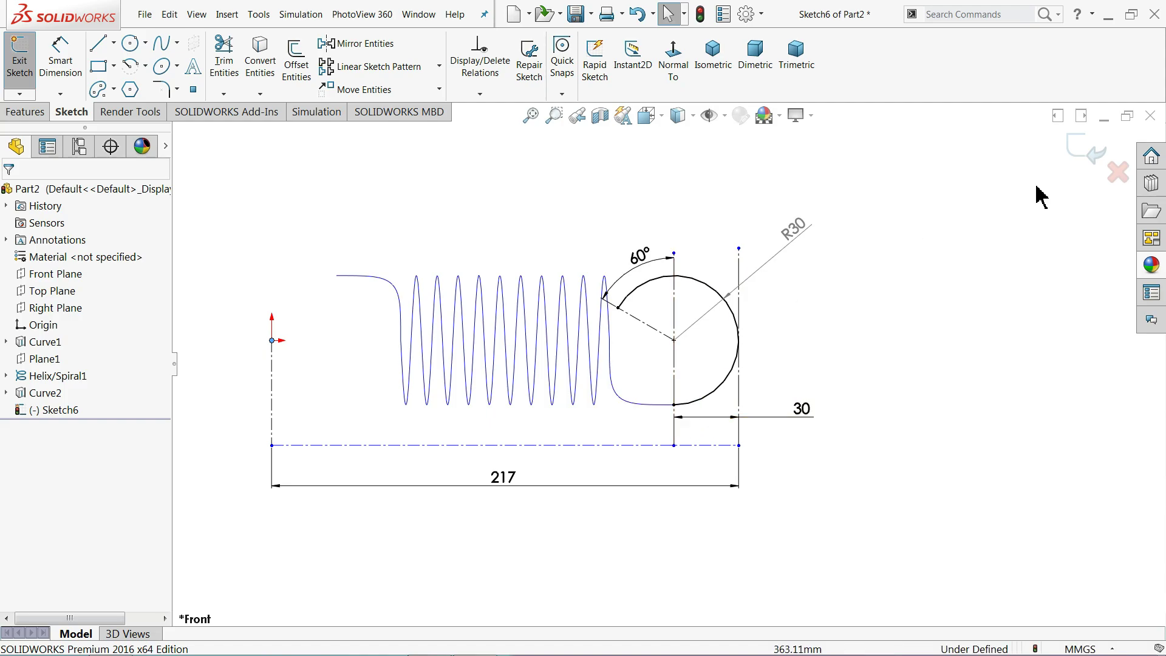
click(1086, 161)
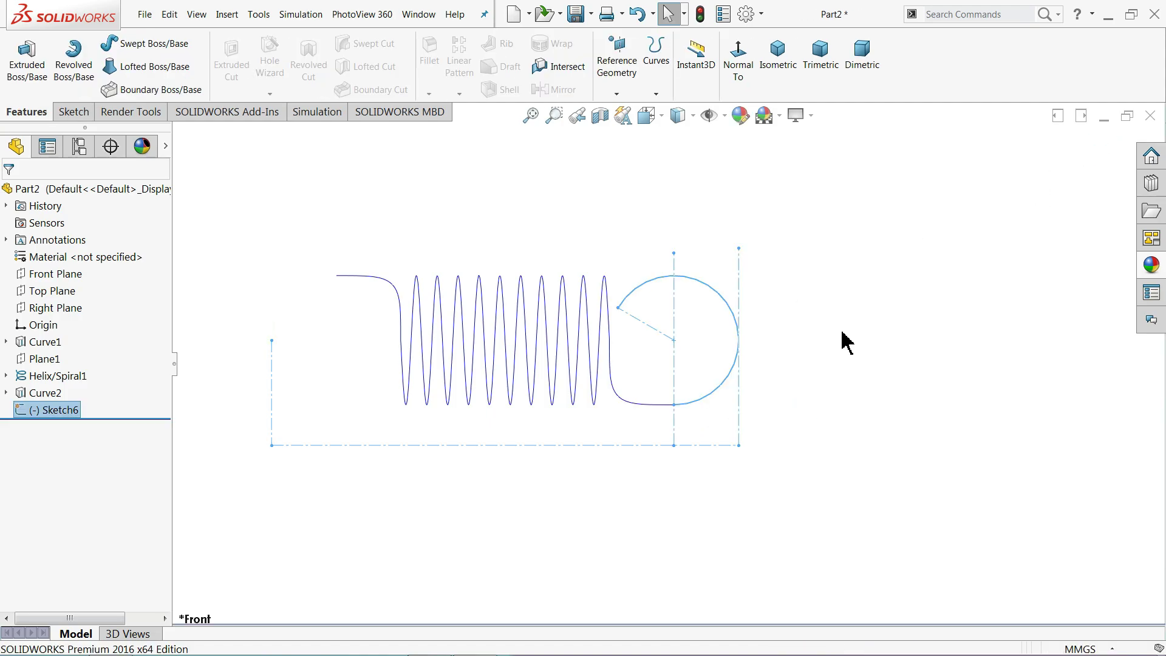
Start a new sketch on the Front Plane and view it face-on
mouse_move(835, 332)
middle_down()
mouse_move(874, 359)
mouse_move(879, 403)
middle_up()
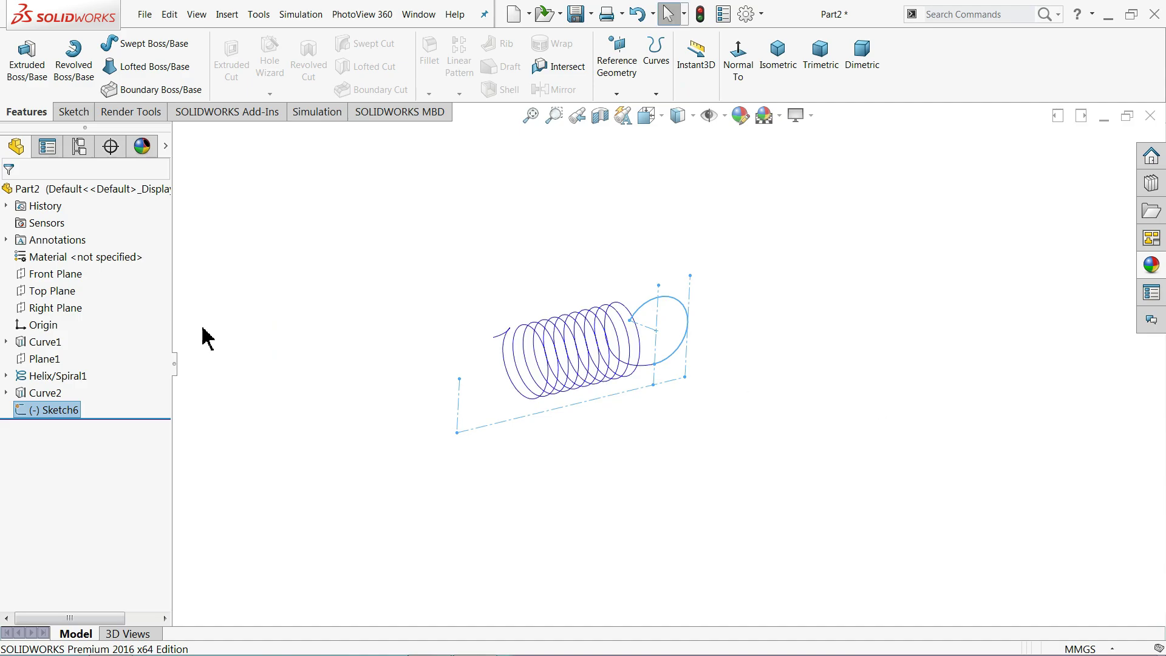
click(61, 274)
click(75, 259)
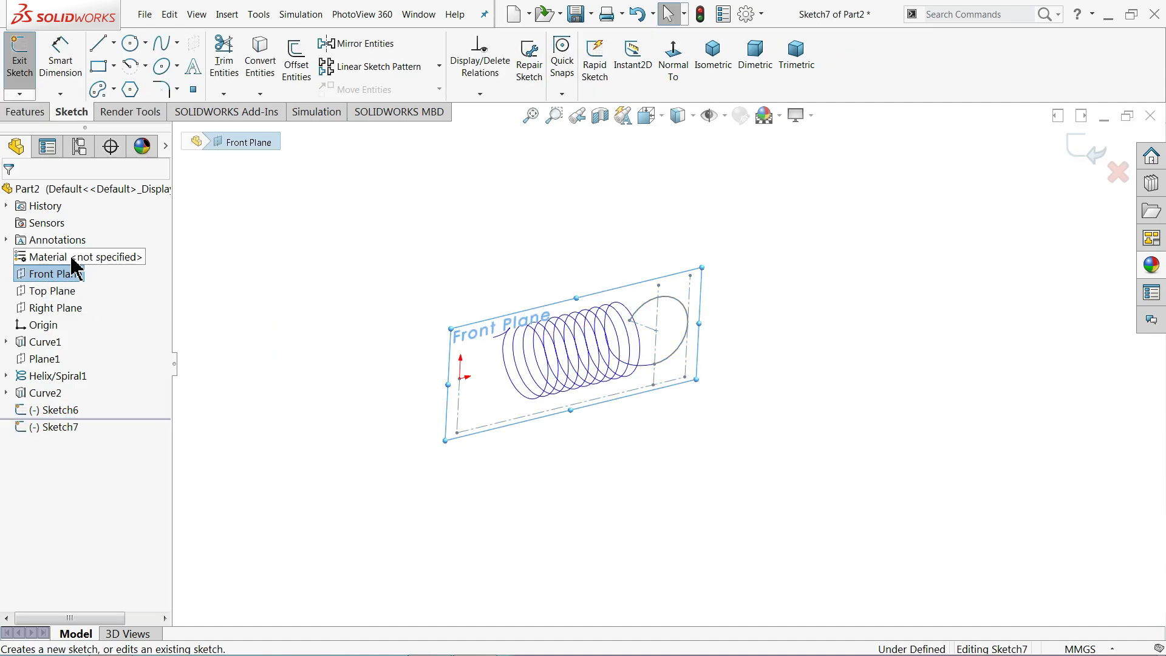
click(671, 67)
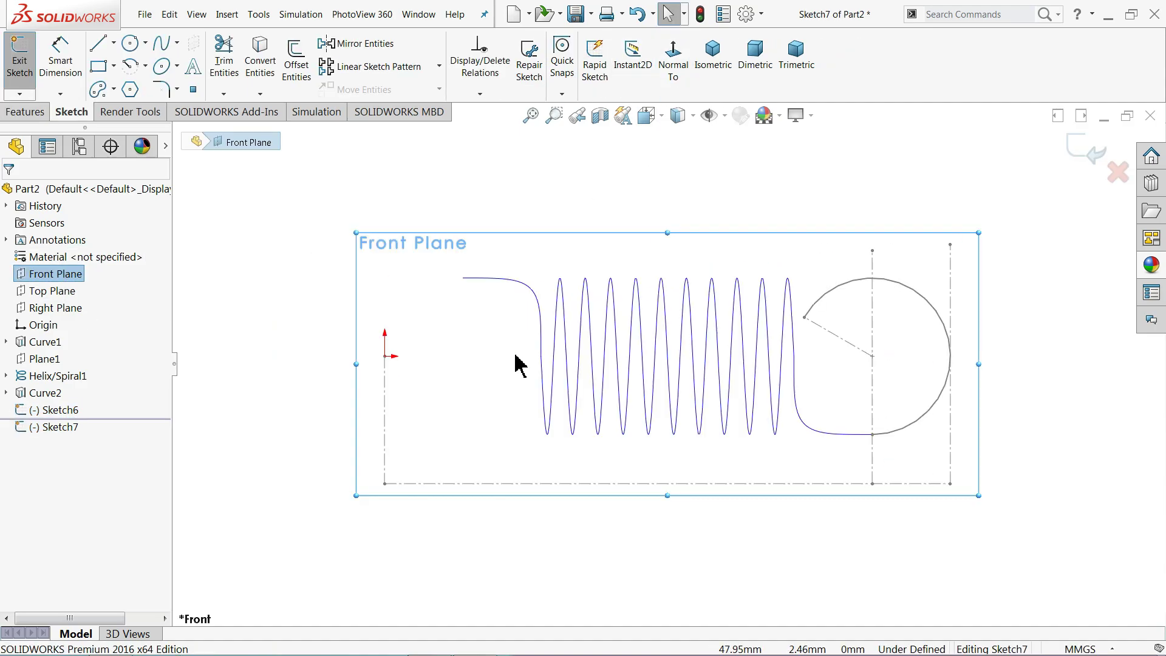
click(425, 190)
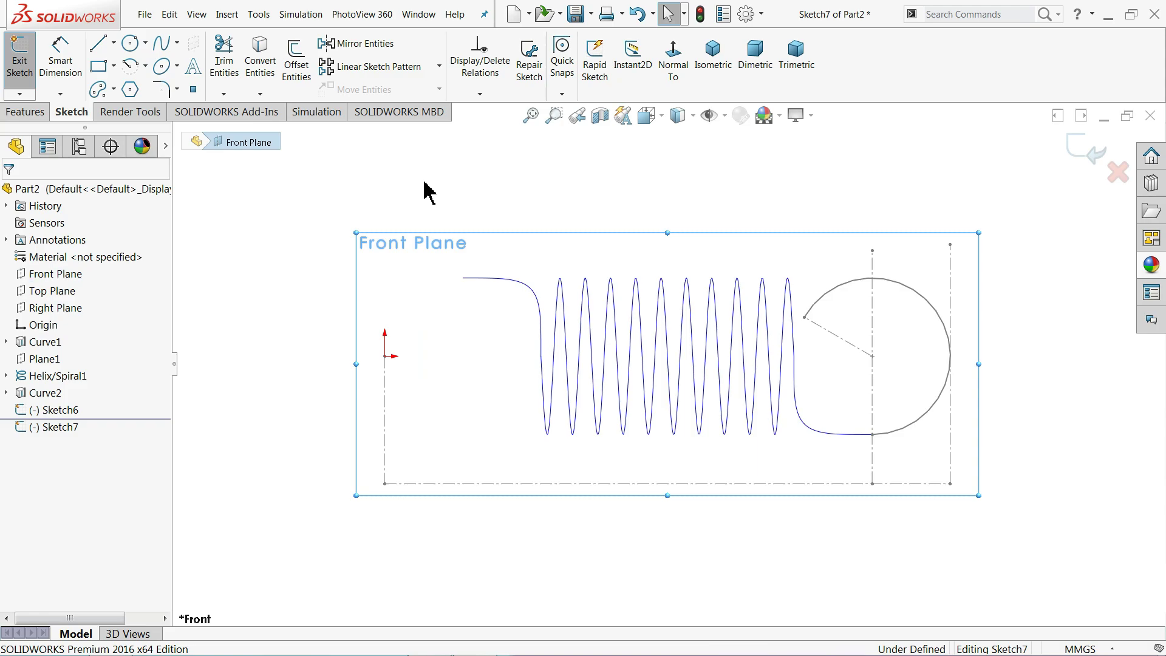
Draw a vertical centerline about 103 mm long up from the long horizontal construction line, near the left transition curve's free end
click(113, 43)
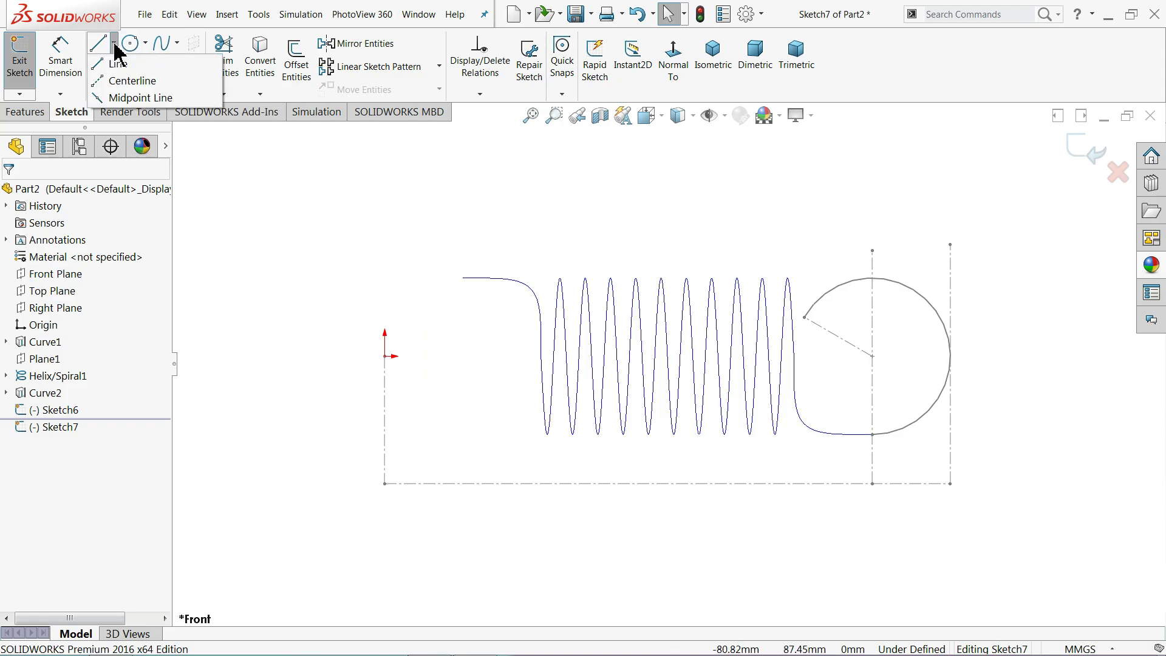
click(115, 85)
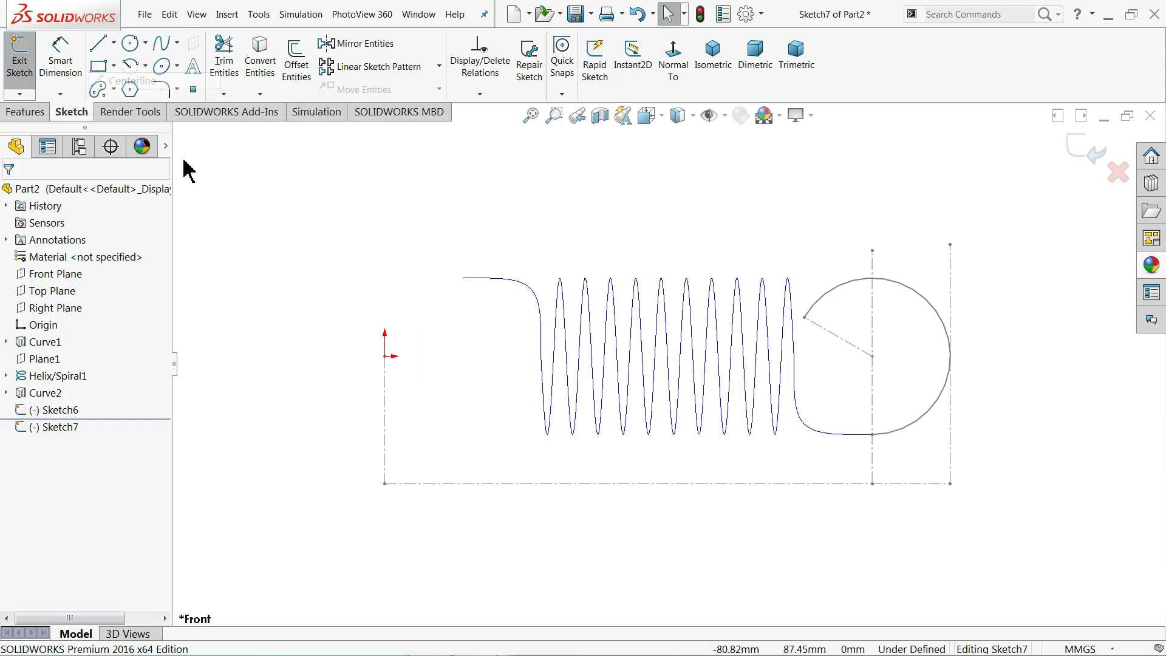
click(472, 484)
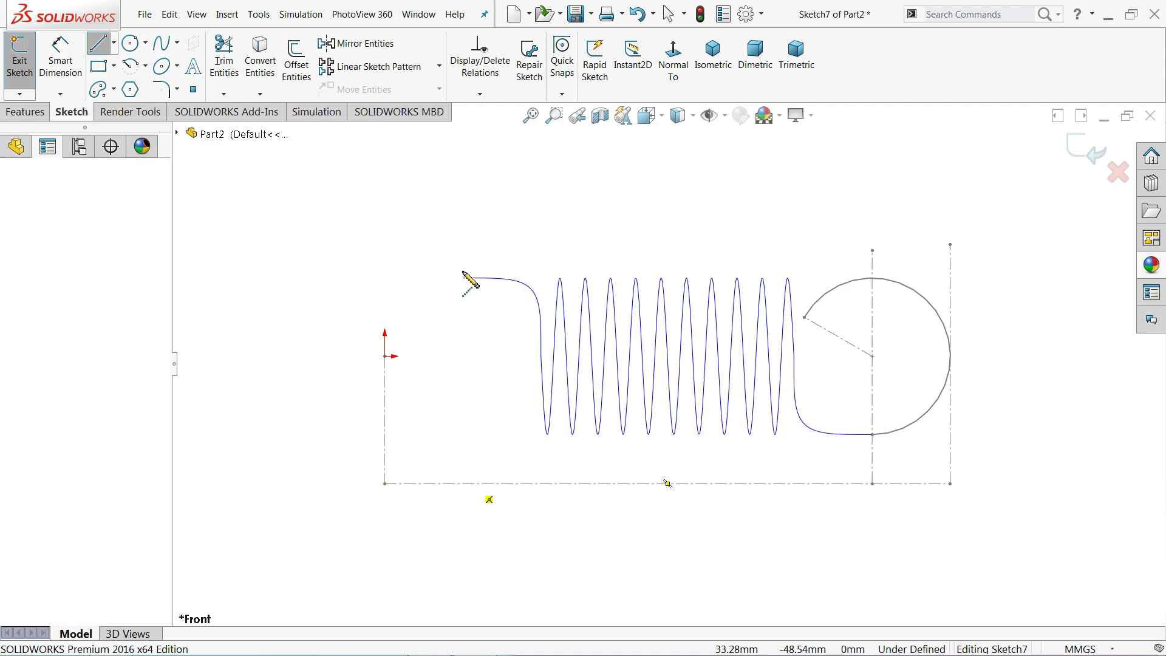
click(472, 215)
right_click(456, 156)
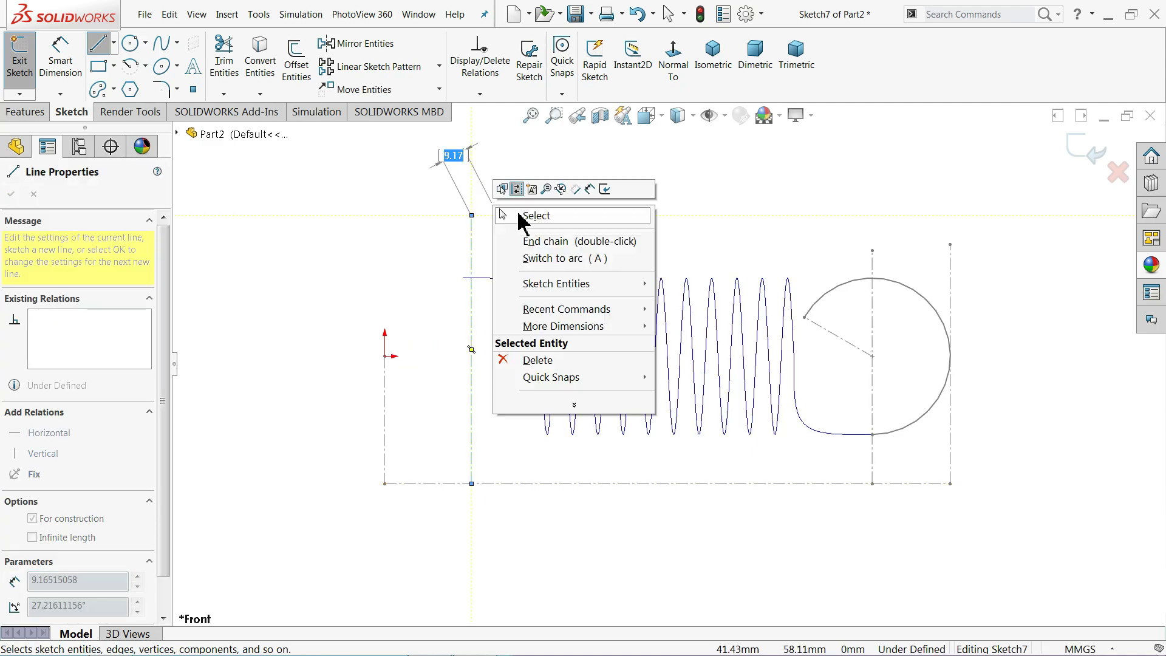
key(Escape)
key(Escape)
Dimension the distance between the new vertical centerline and the vertical construction line through the origin as 30 mm
click(68, 75)
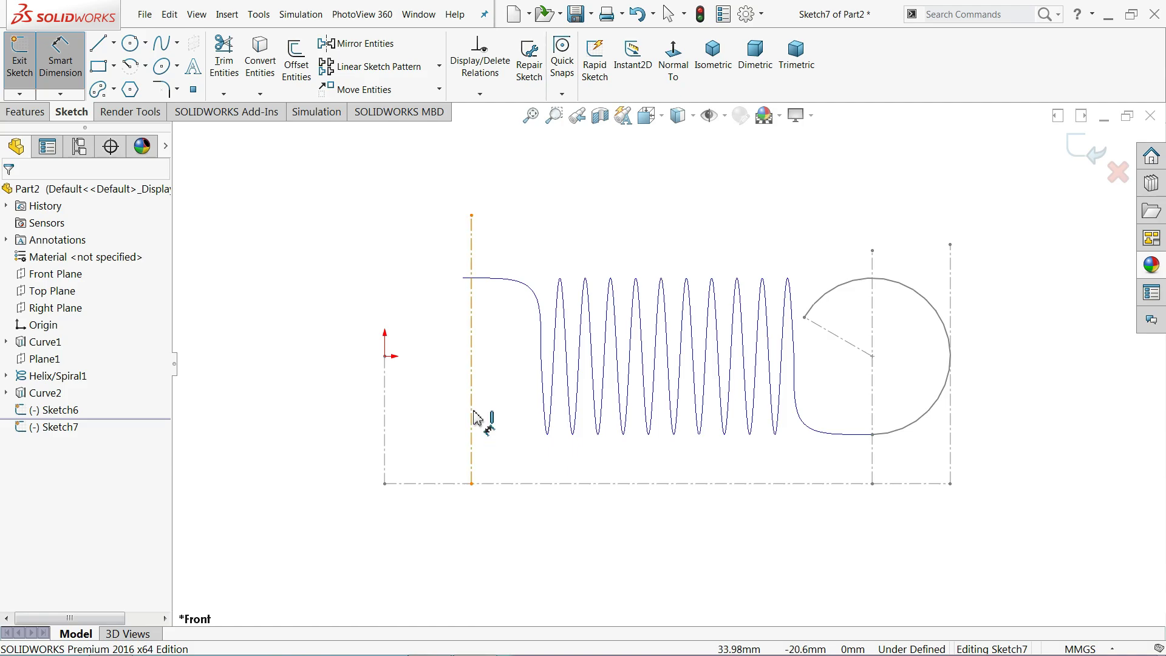
click(472, 437)
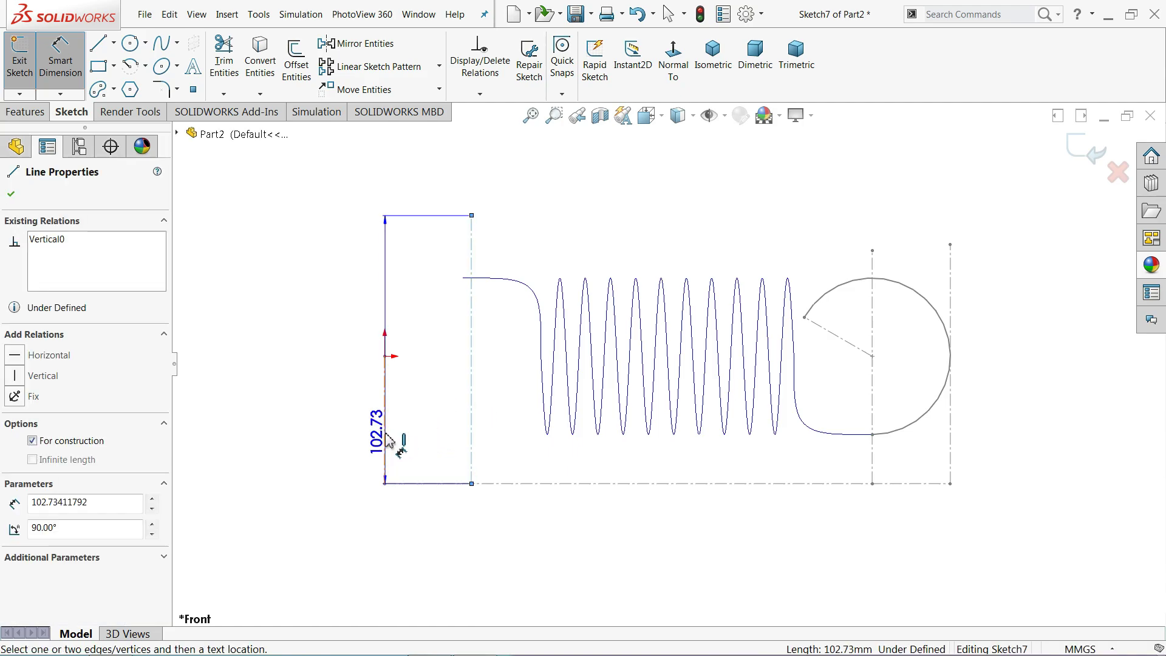
click(385, 474)
click(413, 518)
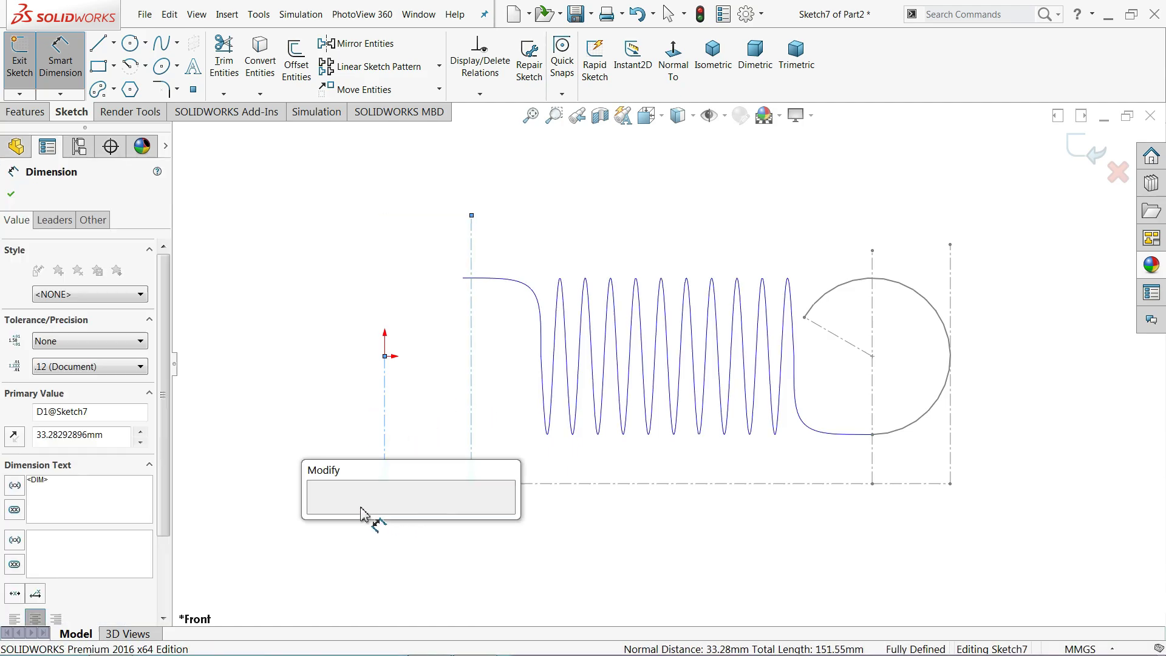
text(30)
click(321, 517)
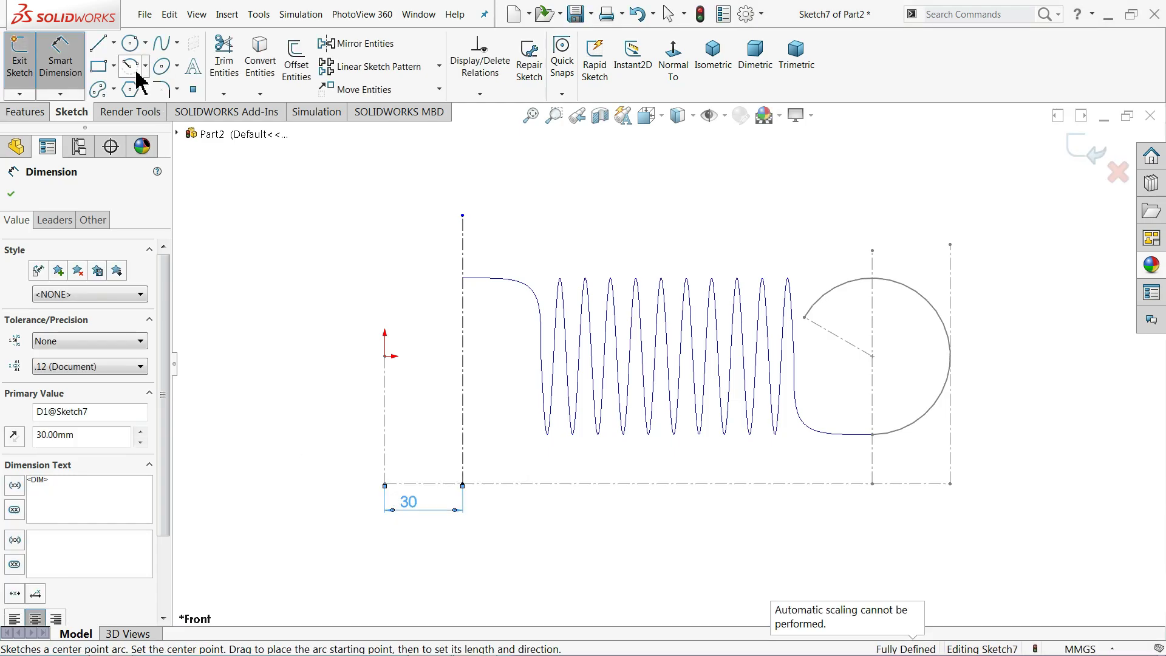
Draw a centerpoint arc of about 25 mm radius centred on the vertical centerline, bulging away from the coils with its opening facing them
click(146, 66)
click(173, 85)
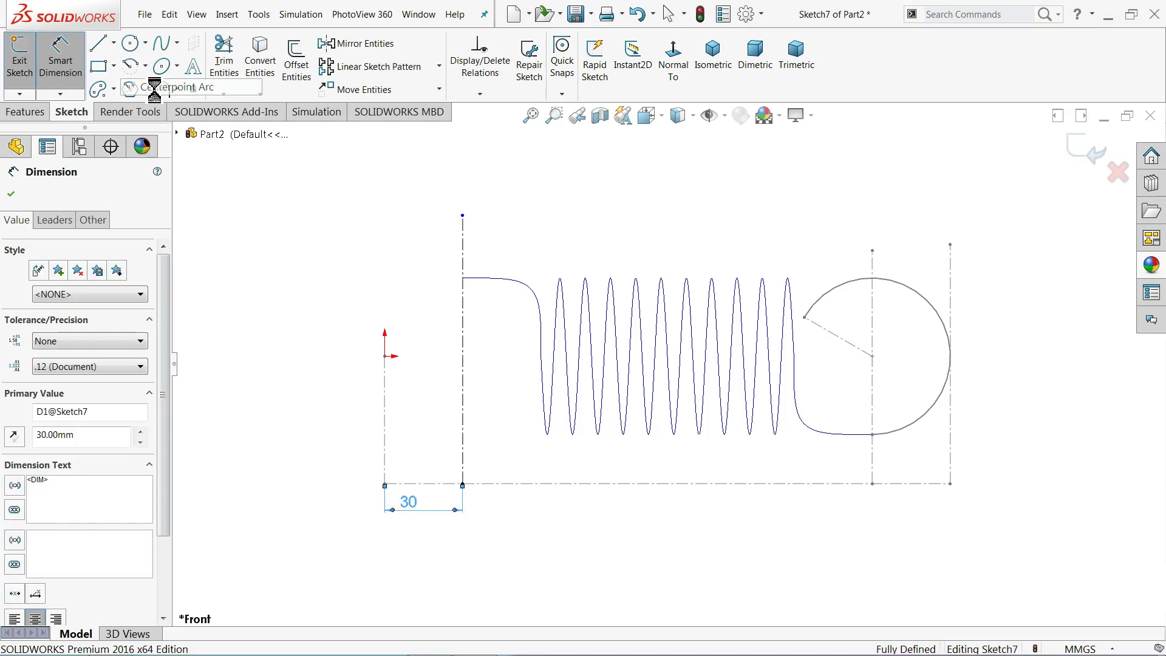
click(462, 349)
click(446, 279)
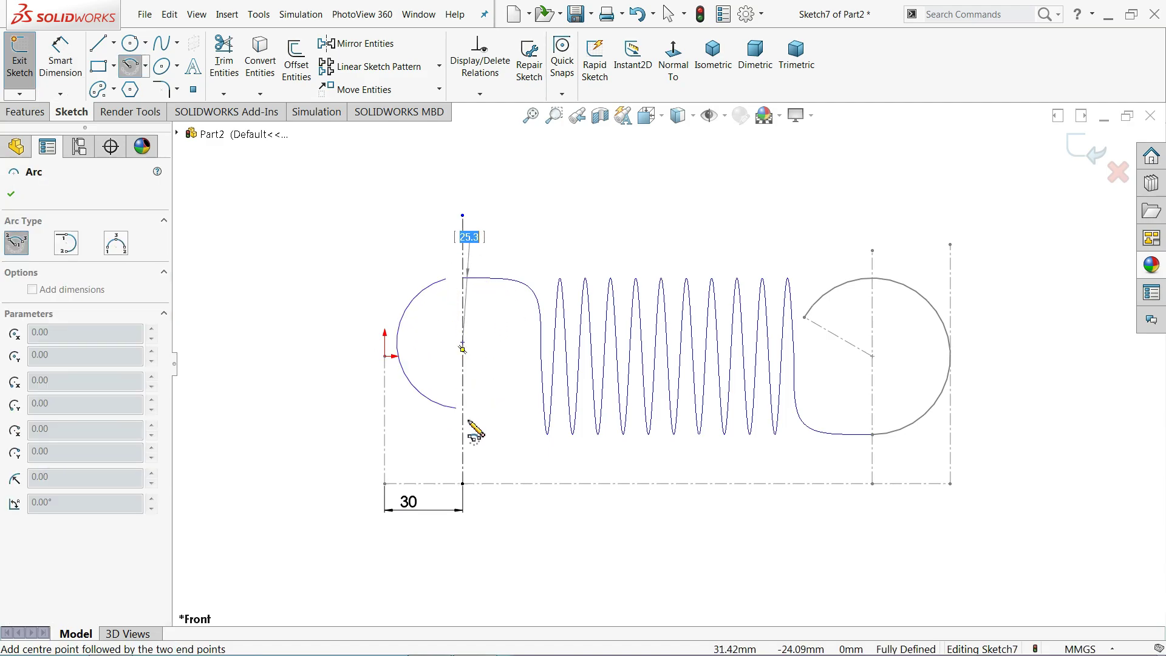
click(517, 383)
right_click(275, 229)
click(302, 229)
Add a Pierce relation between the arc's upper endpoint and the left transition curve
scroll(424, 264, down, 3)
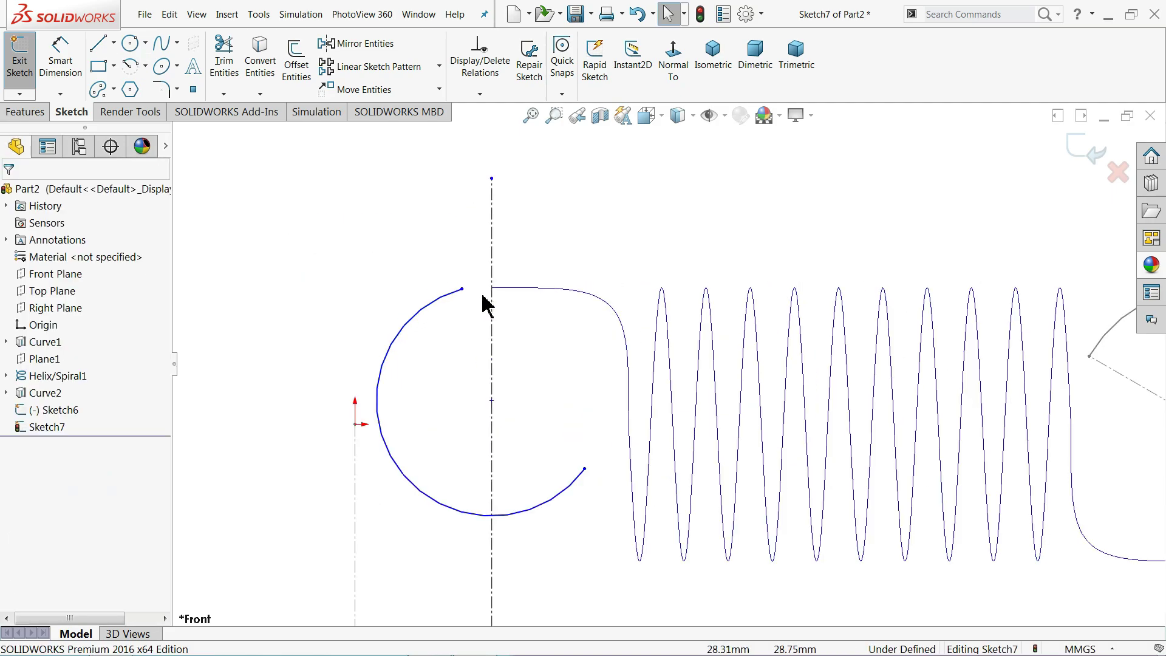
click(510, 295)
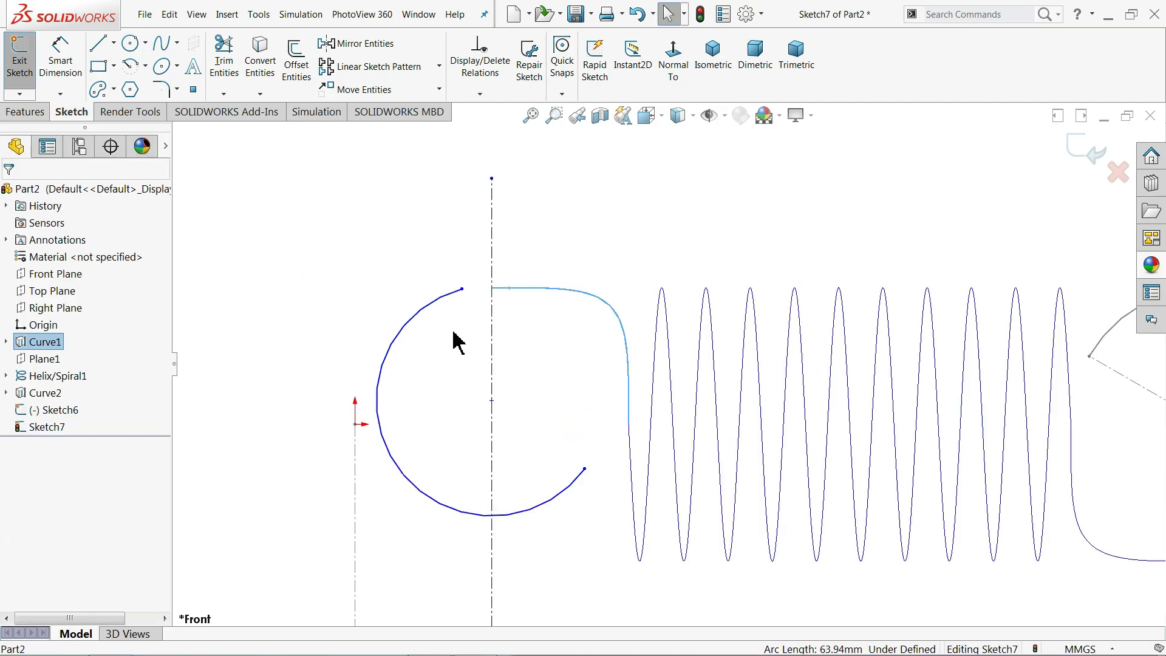
click(463, 290)
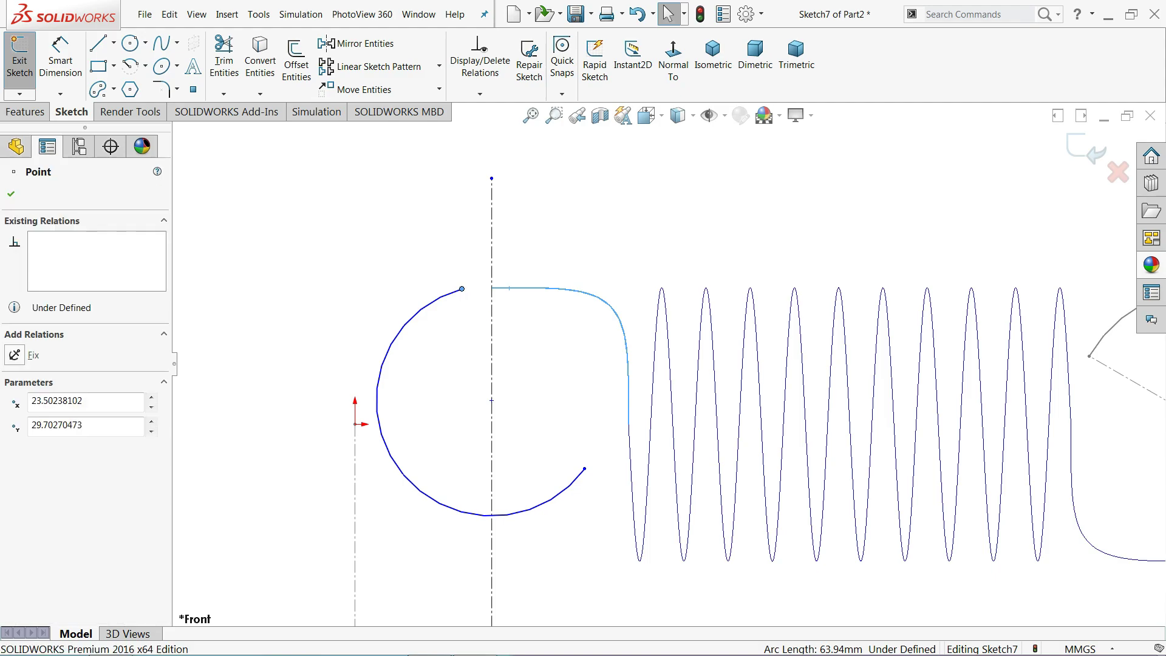
ctrl+click(510, 287)
click(513, 239)
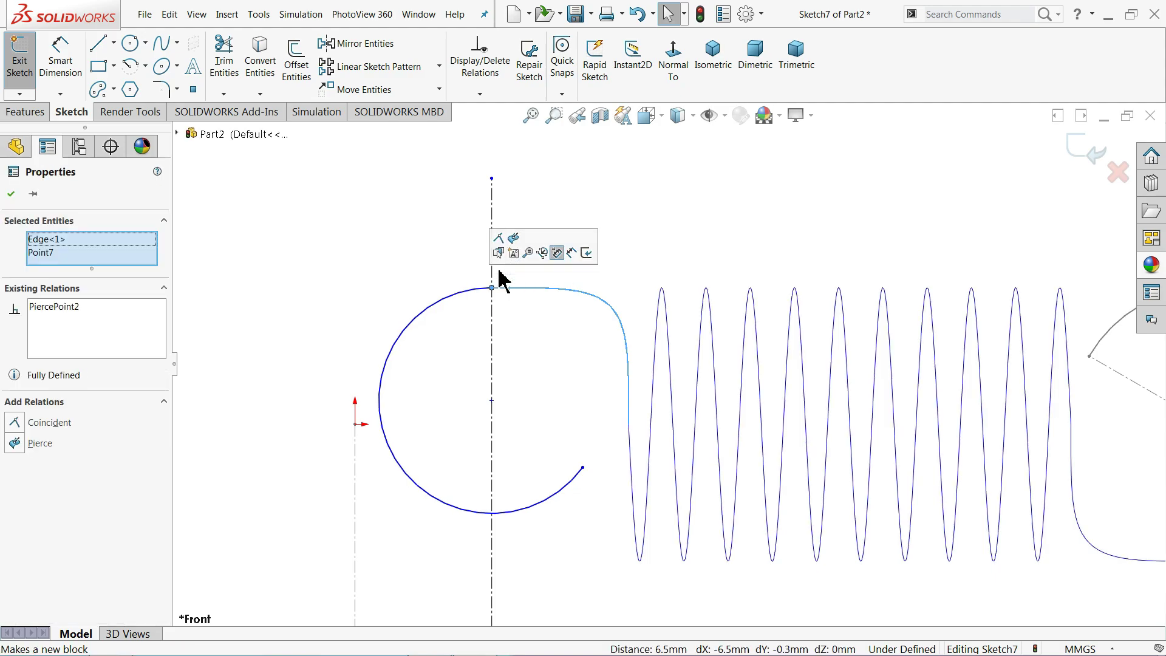
click(342, 281)
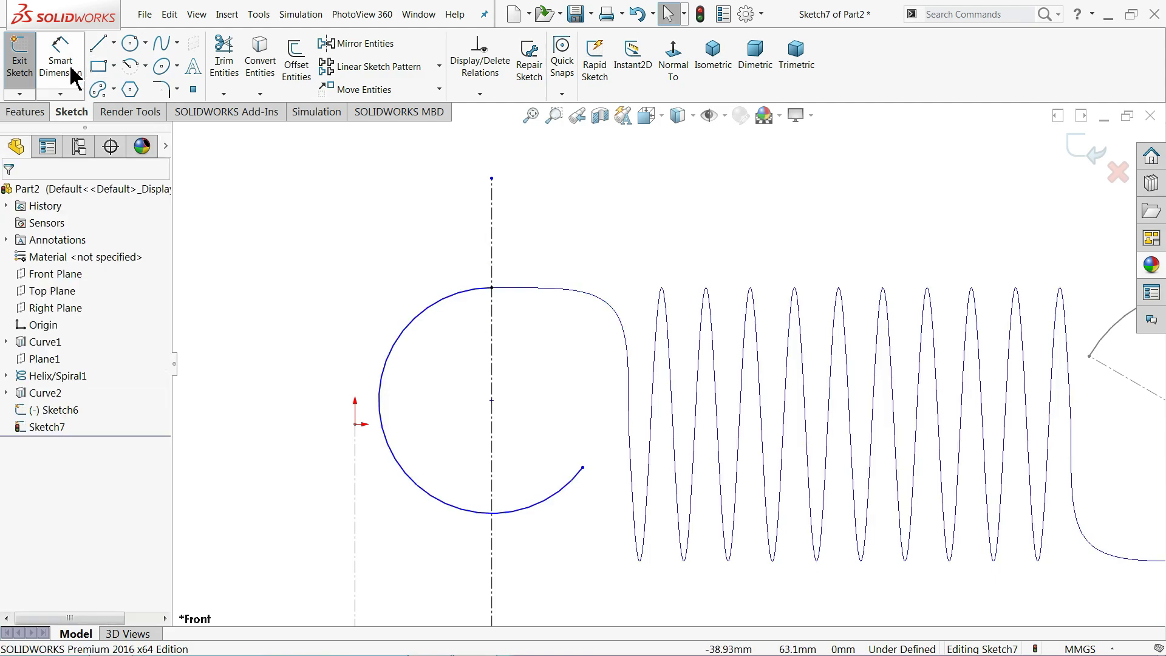
Make the arc tangent to the vertical construction line through the origin
click(395, 470)
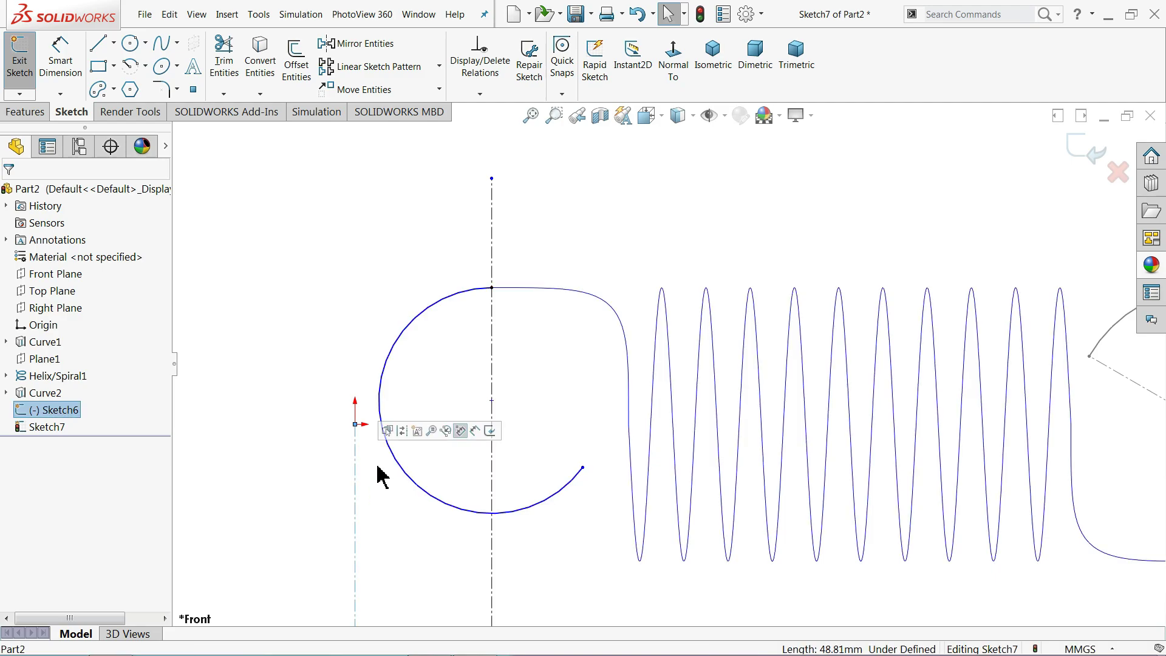
click(388, 447)
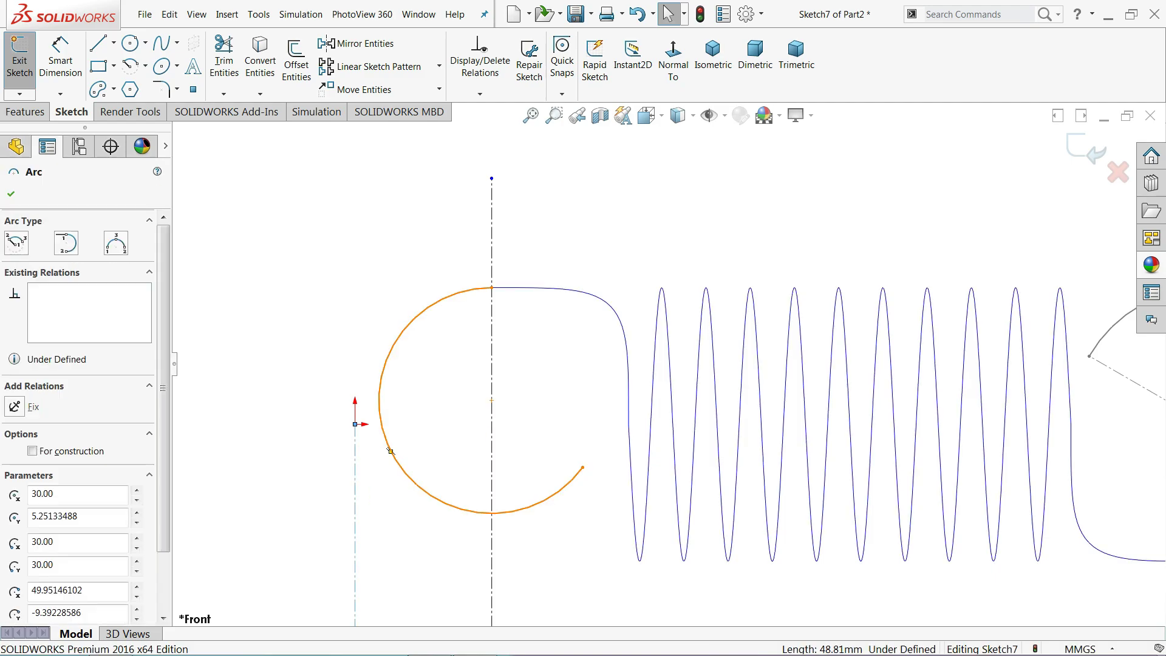
ctrl+click(388, 448)
click(431, 419)
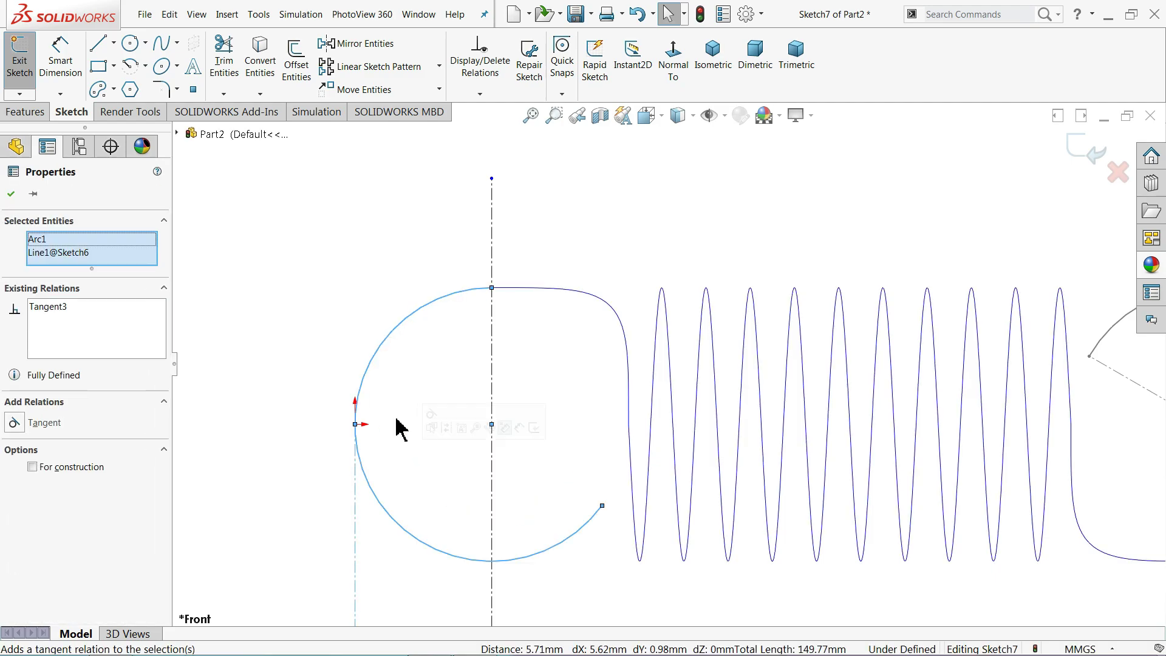
click(312, 331)
Draw a slanted centerline from the arc's center to its open lower endpoint
click(114, 43)
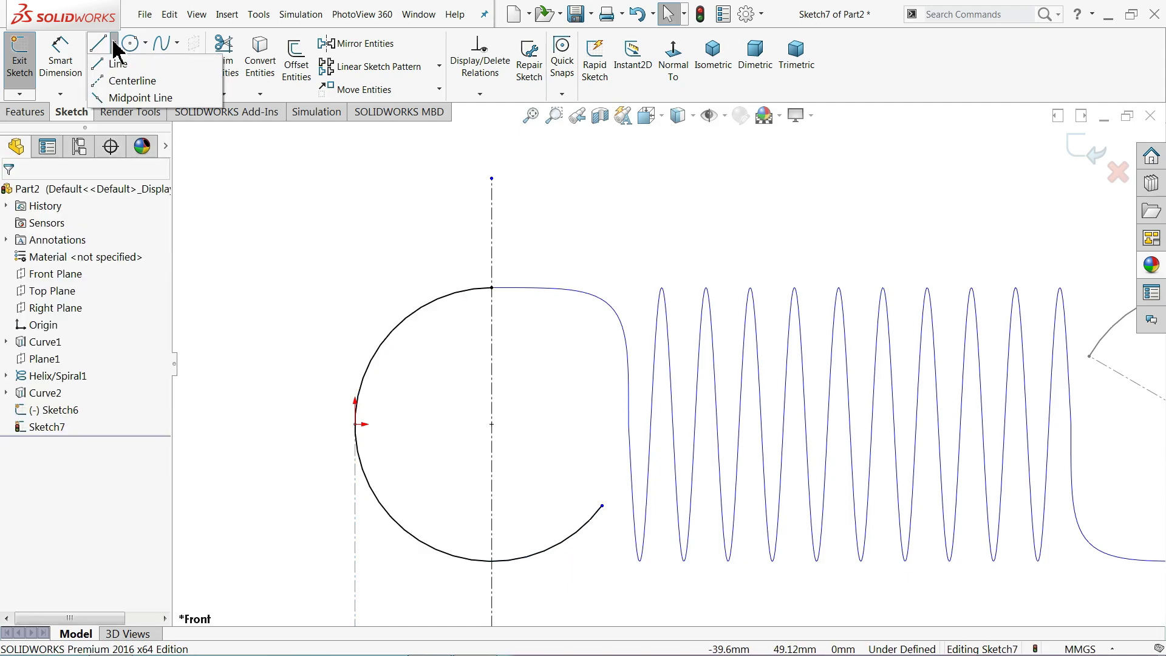
click(125, 81)
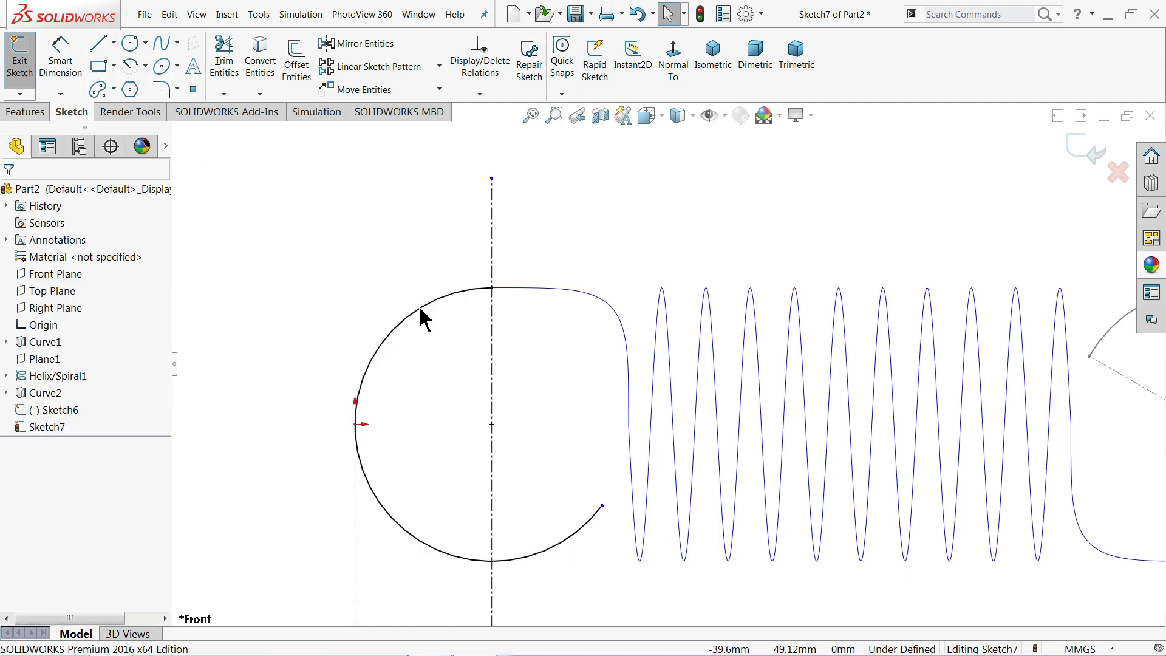
click(491, 423)
click(601, 506)
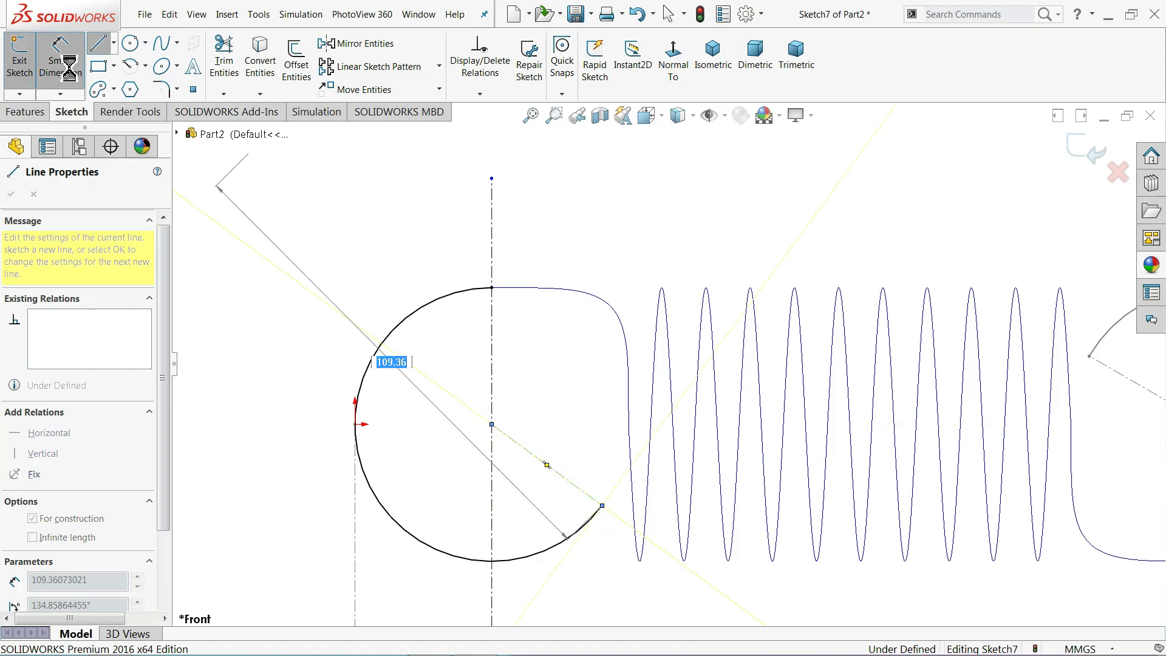
click(99, 43)
Dimension the angle between the slanted centerline and the vertical centerline as 60° and close the second hook sketch
key(d)
click(549, 469)
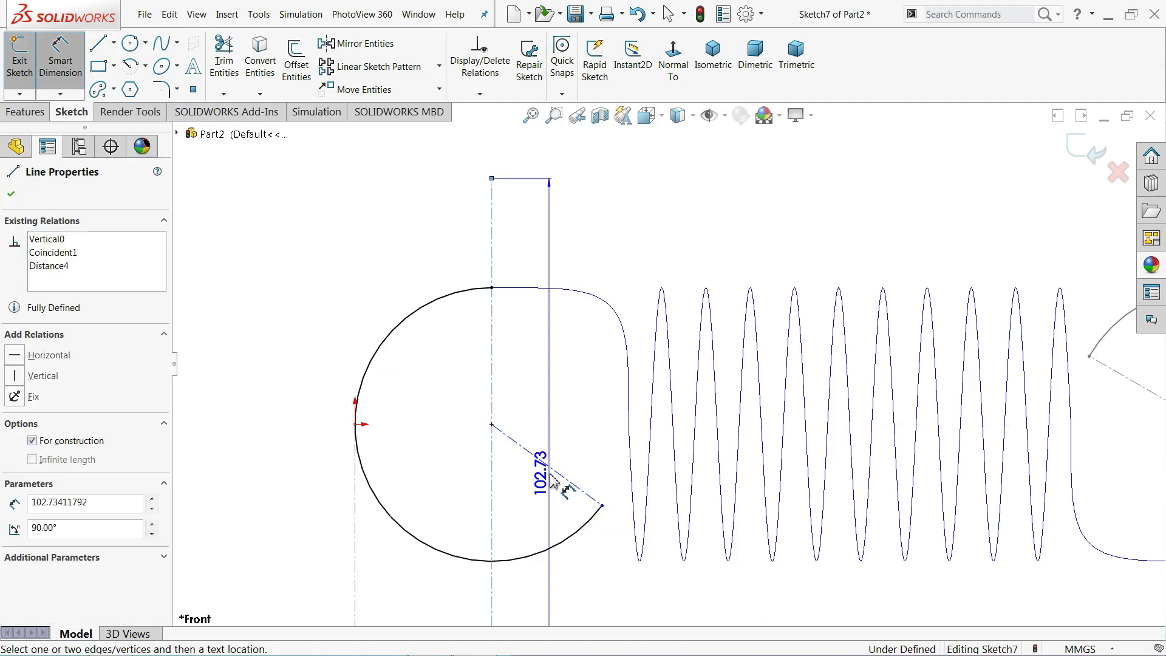
click(493, 470)
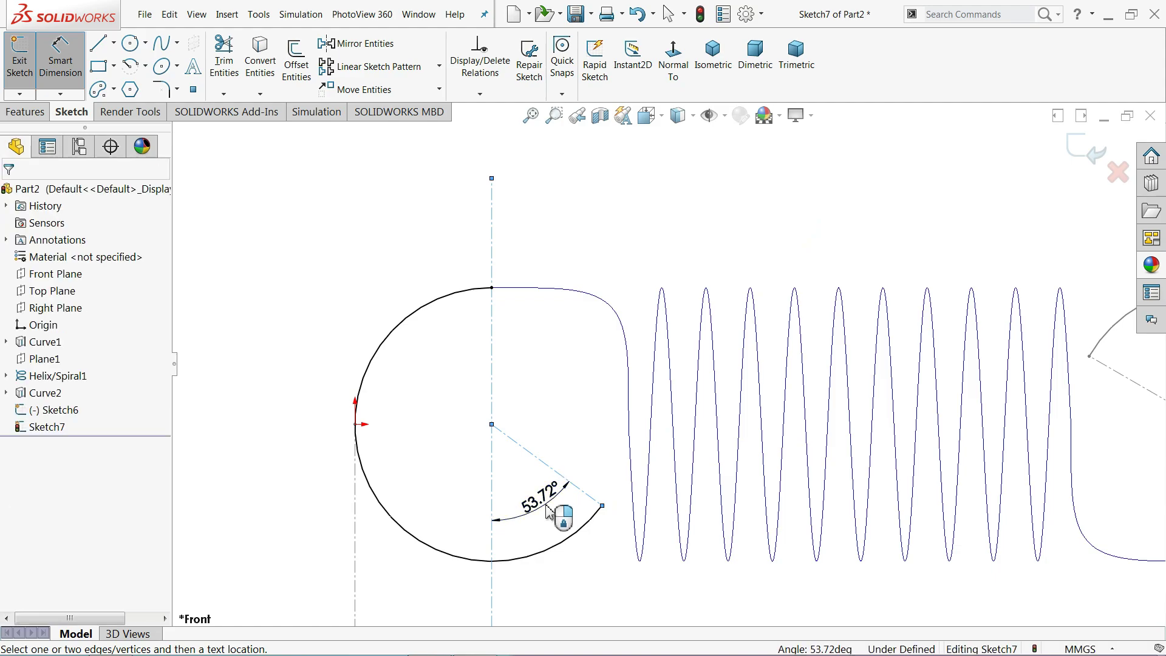
click(546, 510)
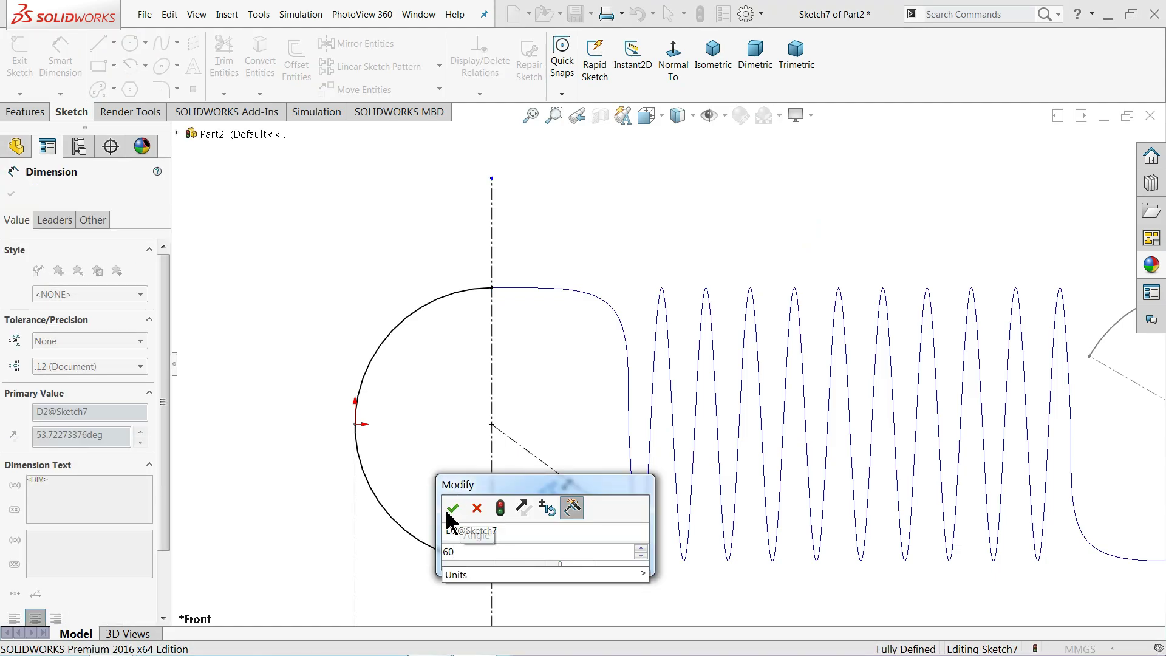
click(453, 510)
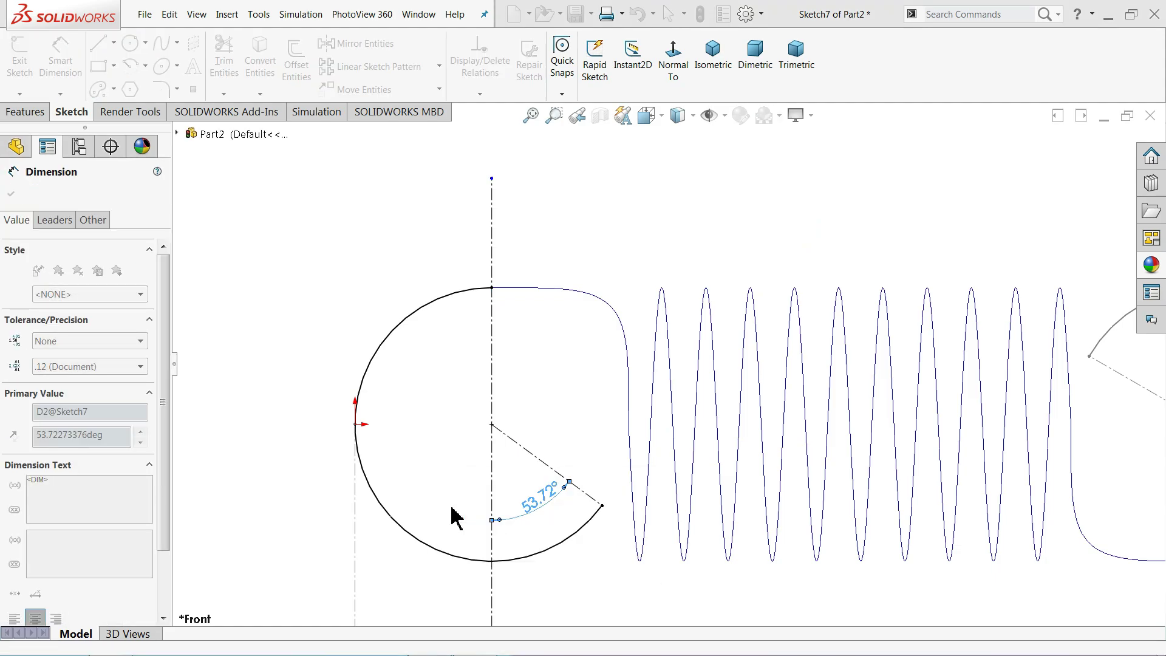
right_click(300, 268)
click(333, 310)
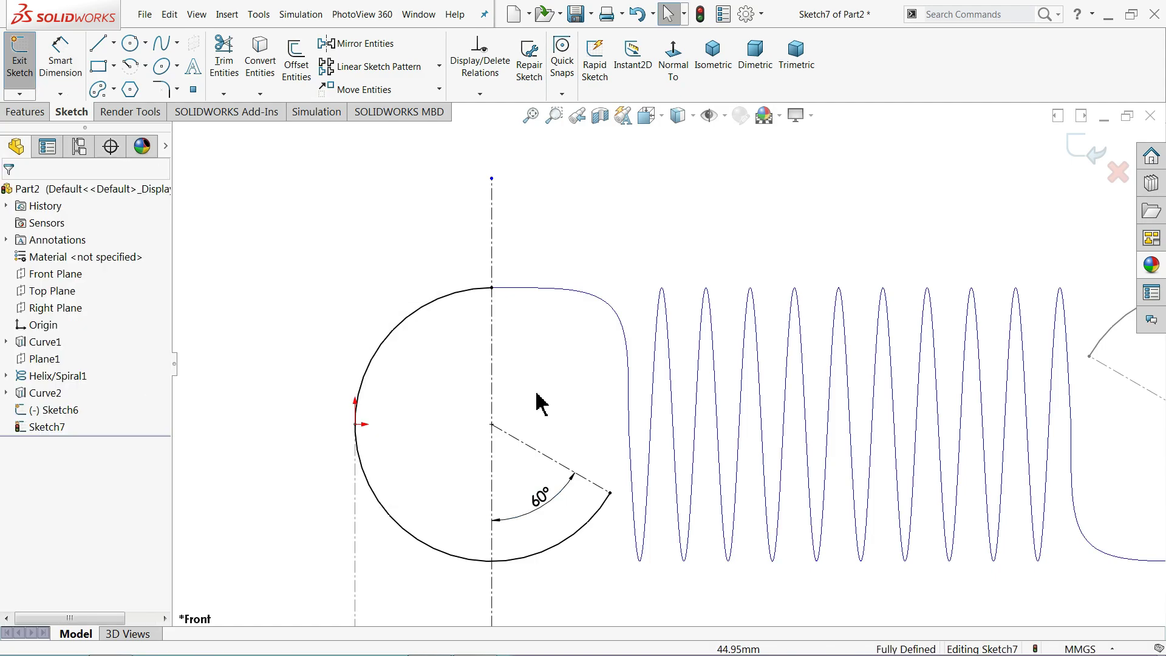
scroll(672, 516, down, 3)
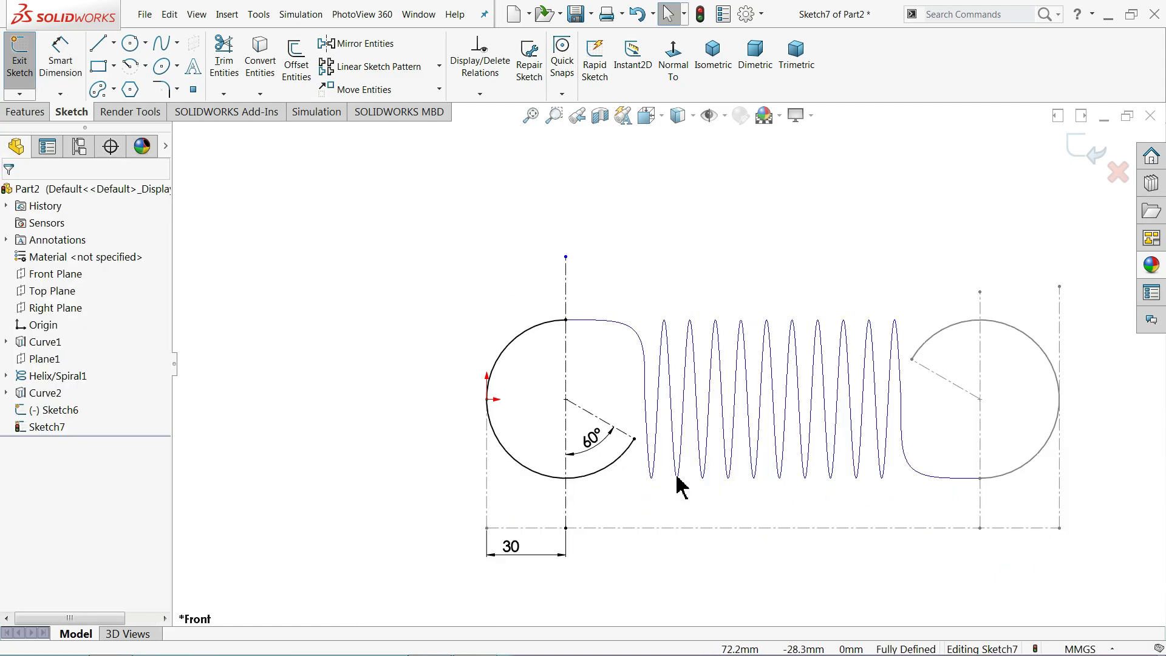
click(1078, 149)
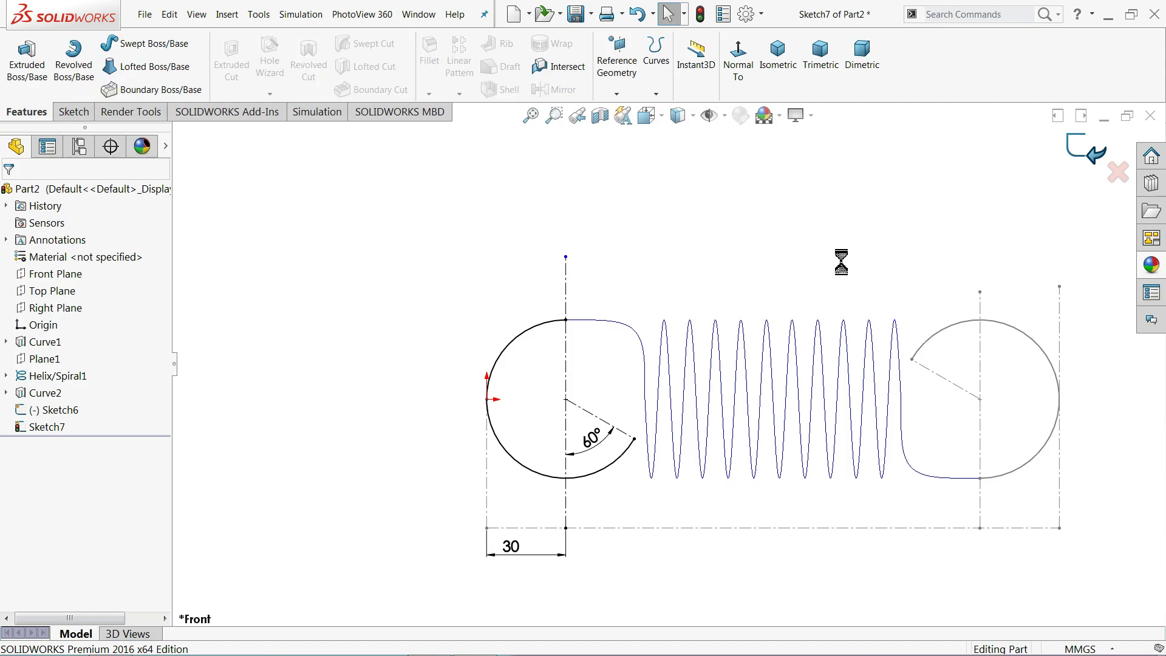
Create a composite curve joining both hook sketches, Curve1, Helix/Spiral1 and Curve2
key(f)
click(500, 271)
mouse_move(500, 270)
middle_down()
mouse_move(528, 270)
mouse_move(530, 340)
middle_up()
scroll(796, 398, down, 3)
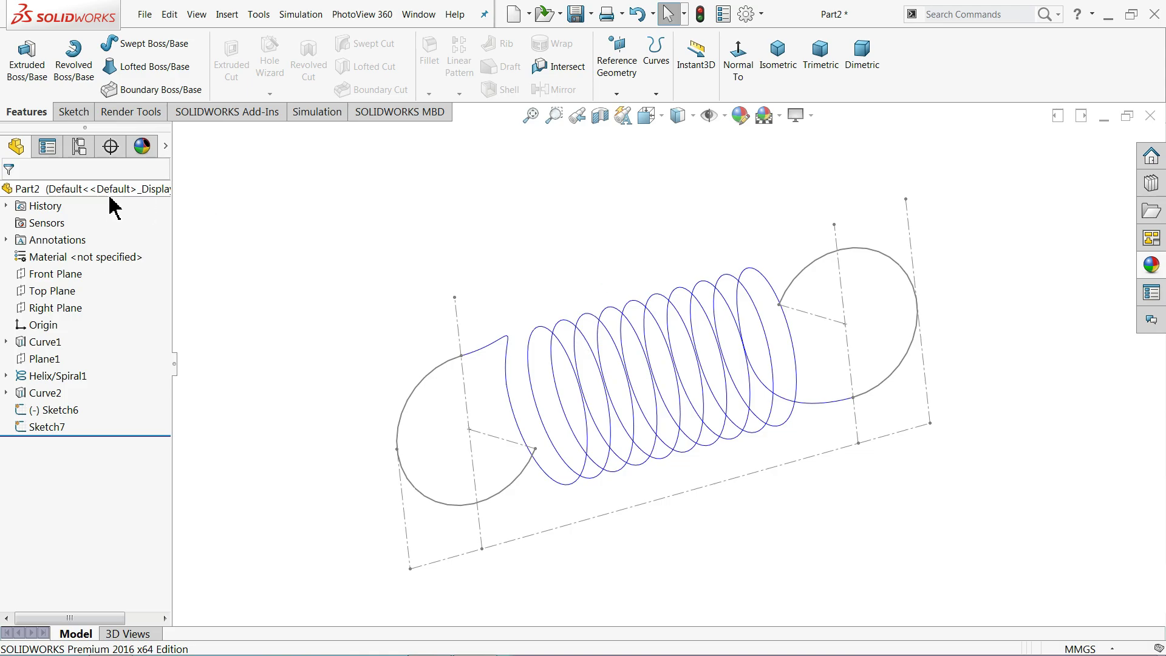
click(657, 95)
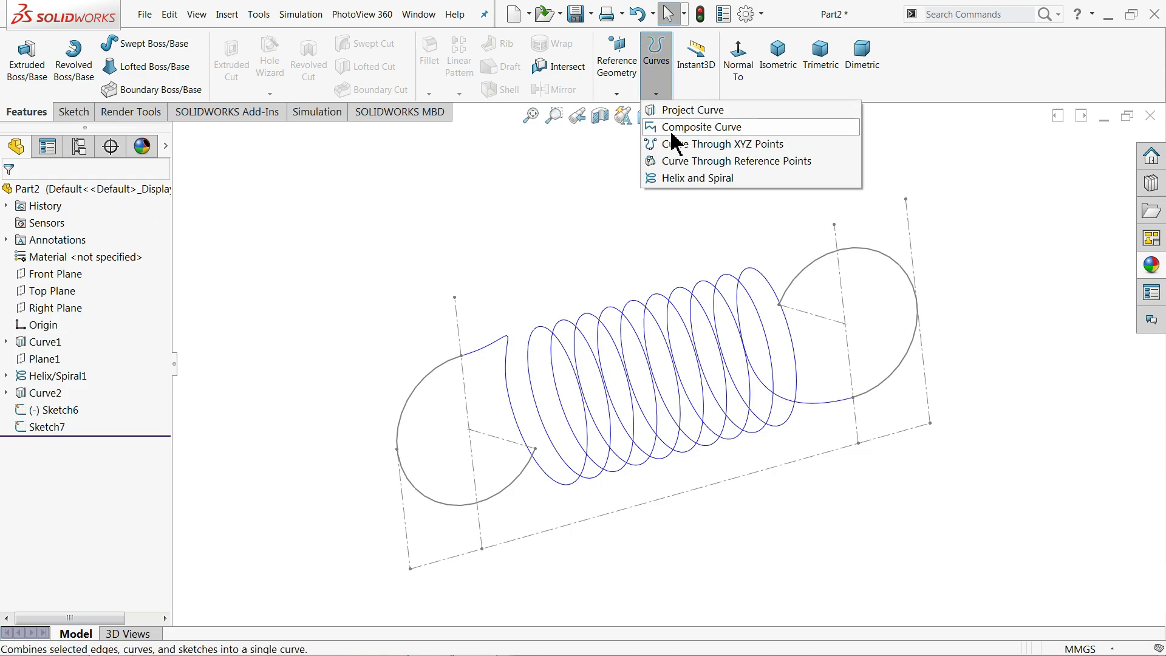
click(690, 129)
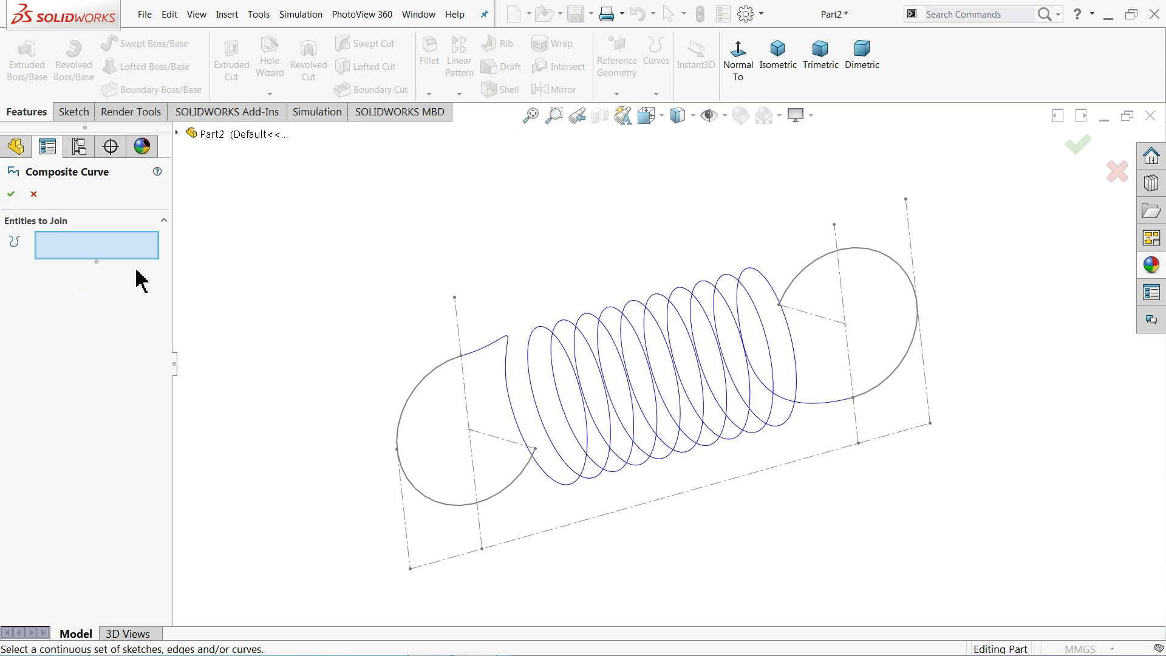
click(429, 383)
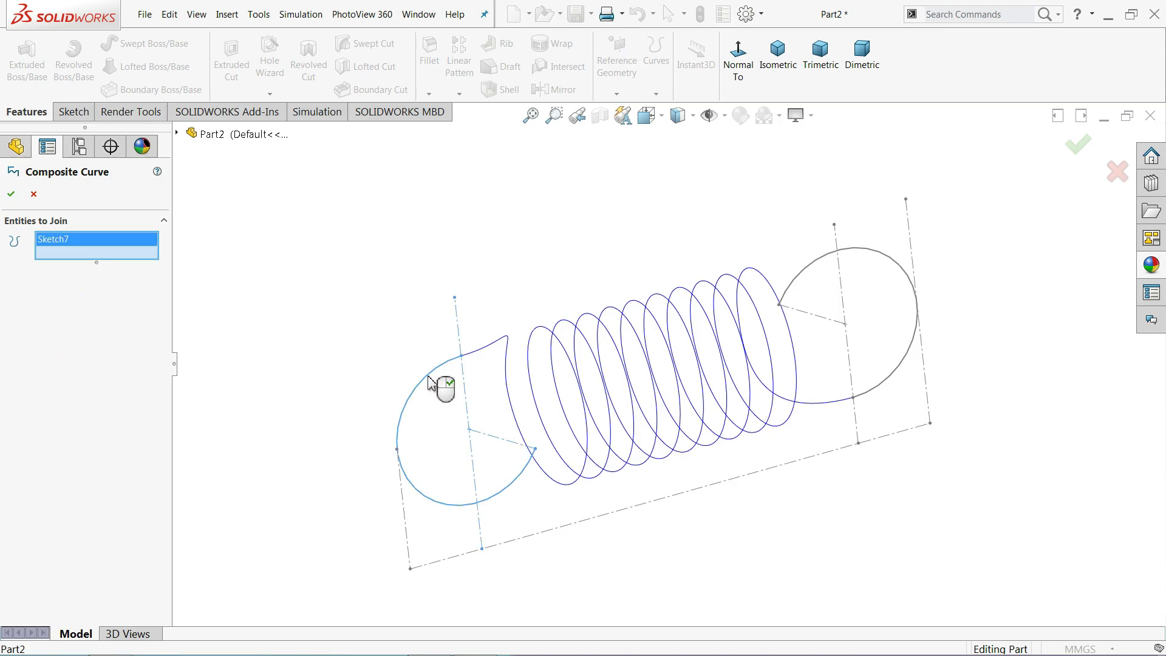
click(487, 354)
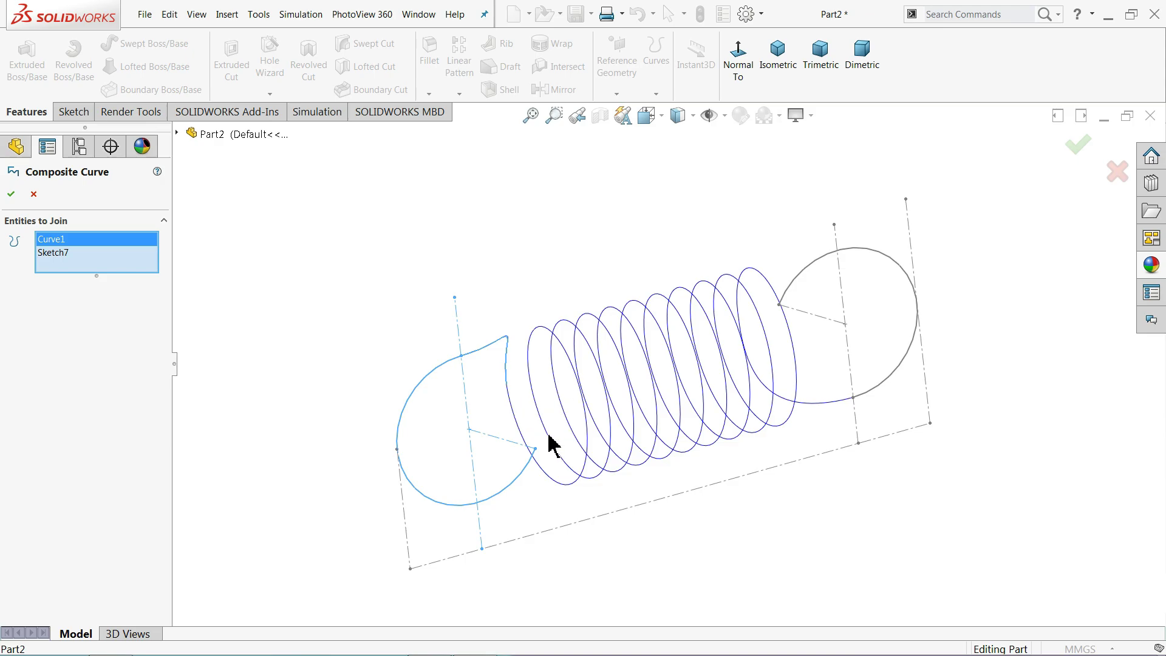
click(177, 132)
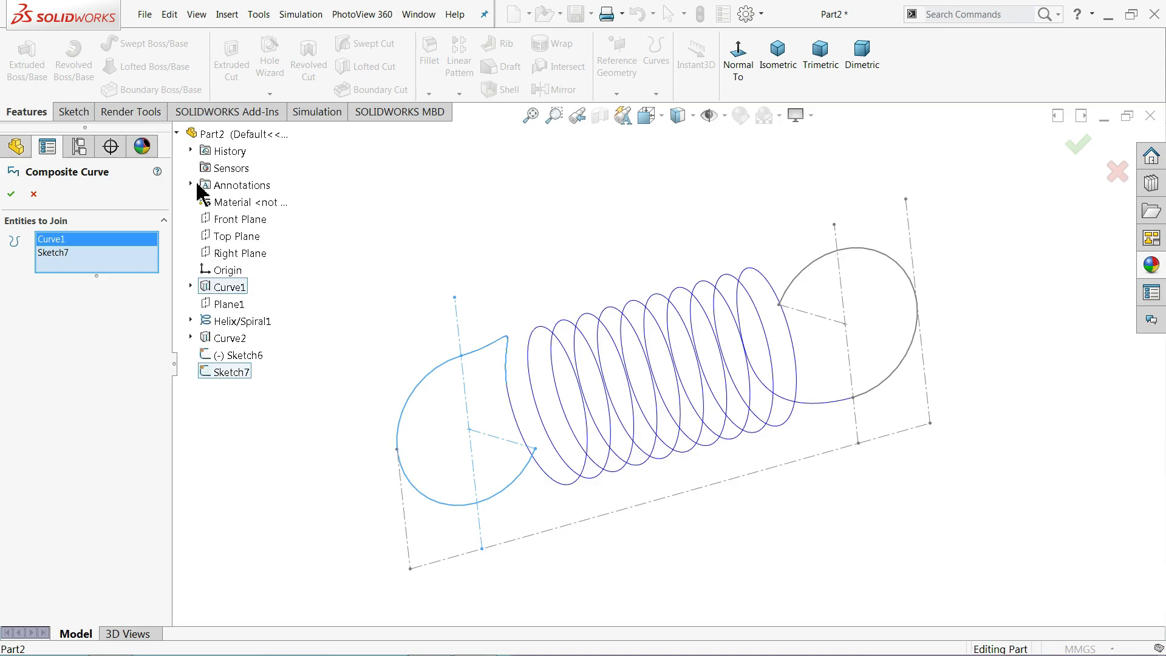
click(226, 322)
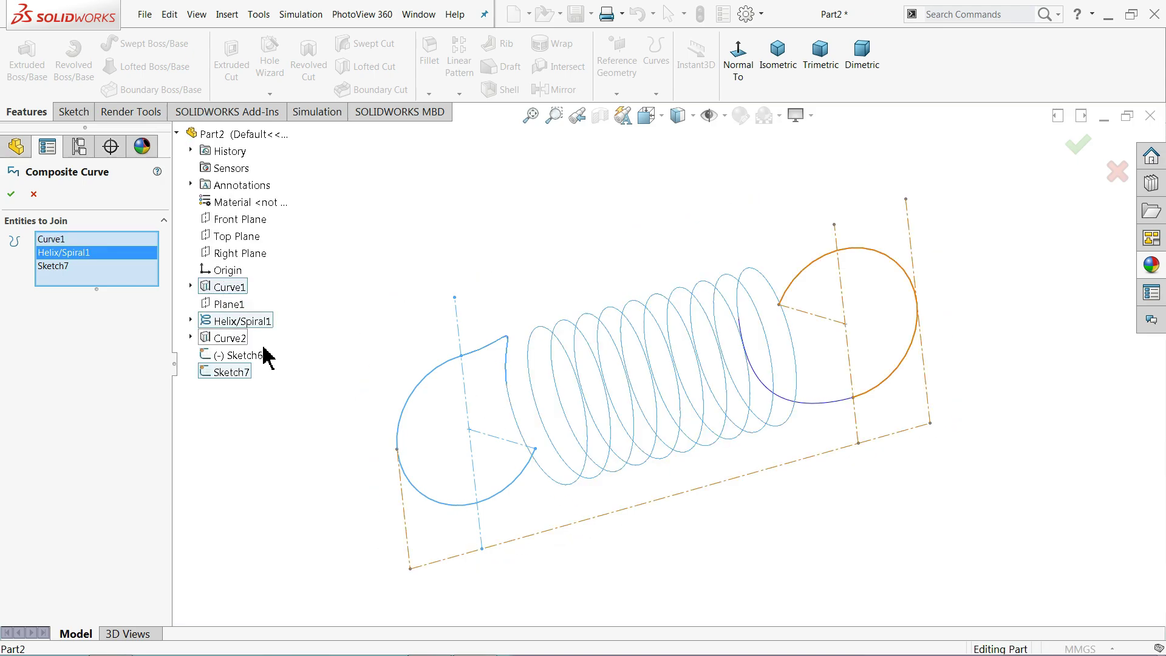
click(224, 344)
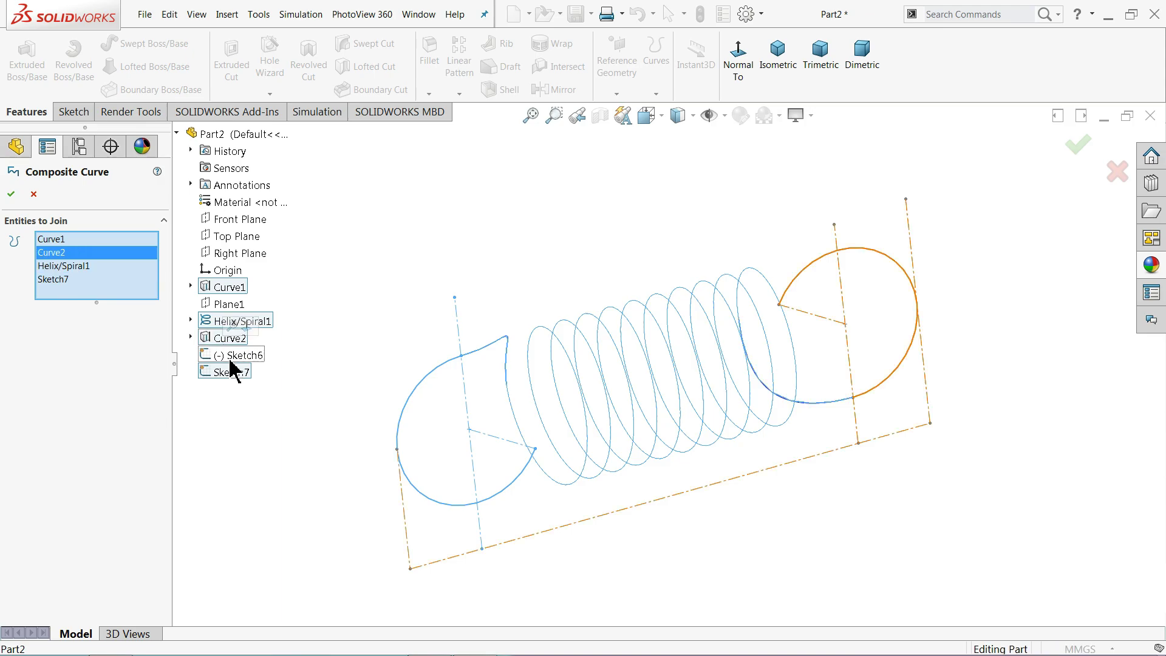
click(886, 382)
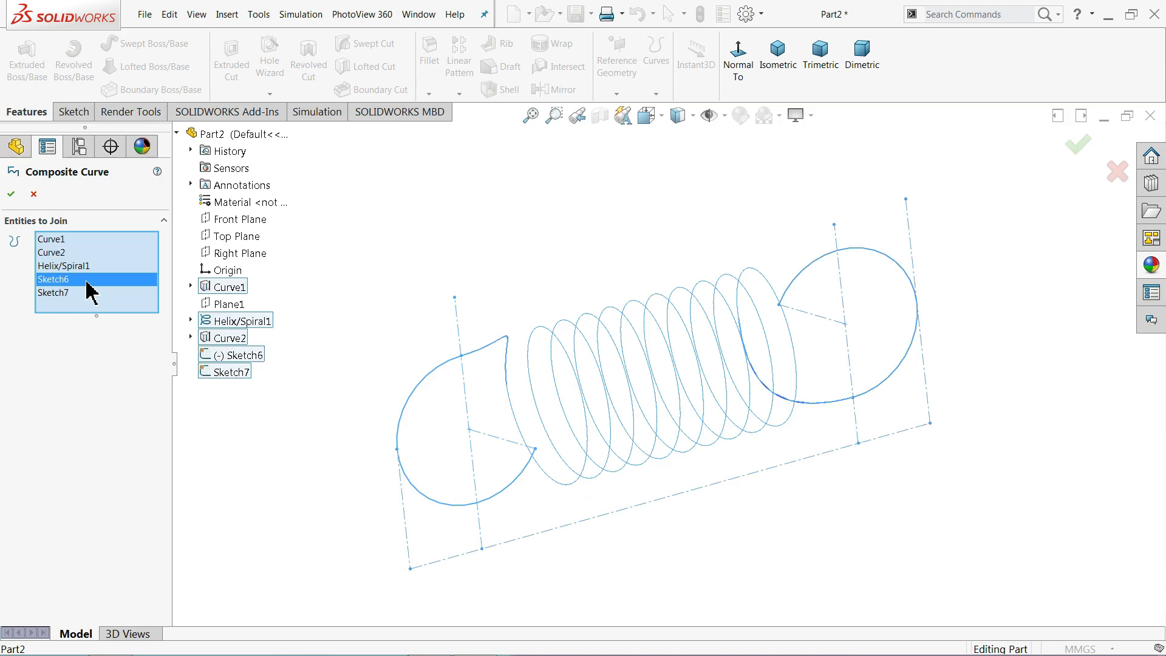
click(10, 193)
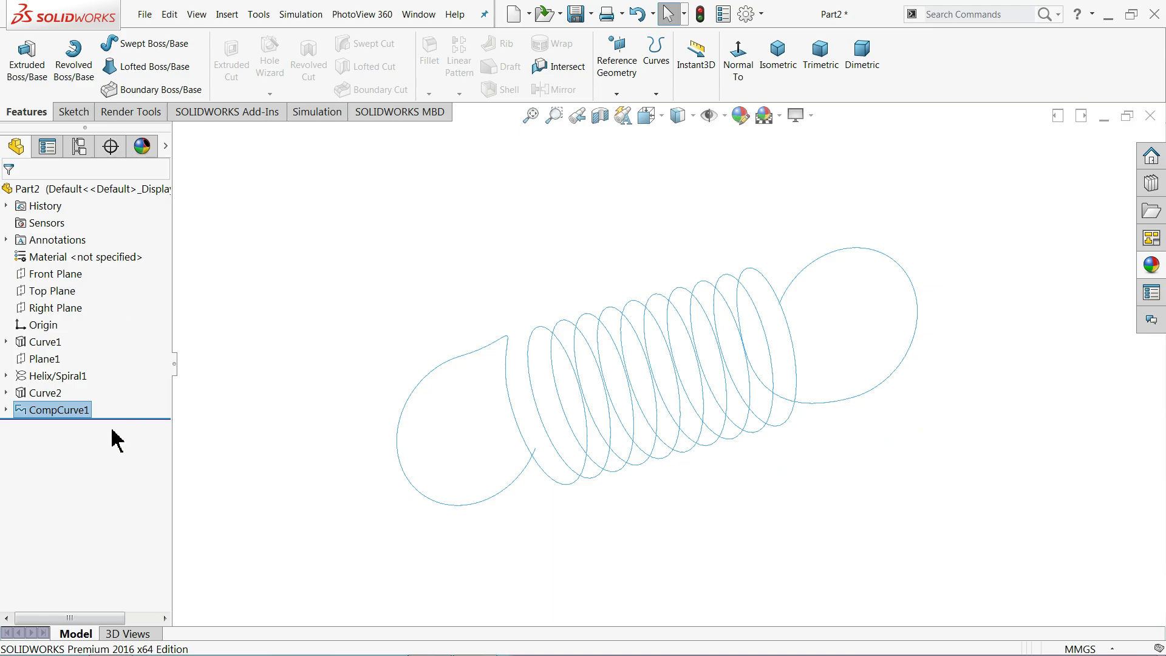
click(71, 411)
middle_drag(510, 462, 654, 407)
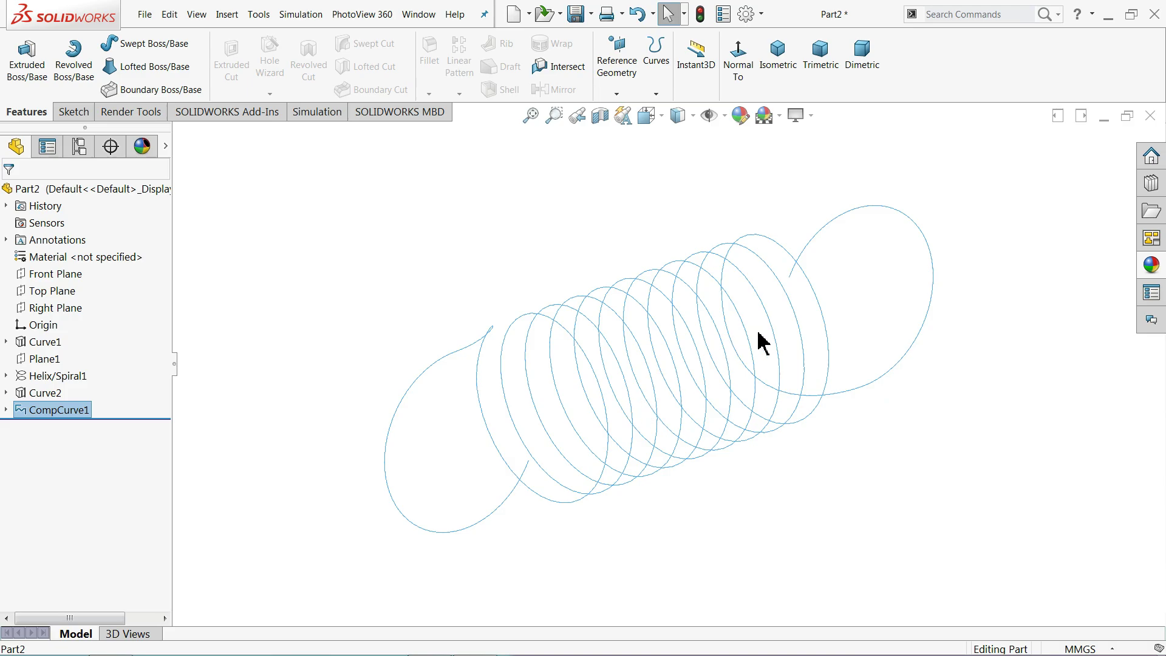
middle_drag(844, 312, 830, 350)
scroll(830, 351, down, 3)
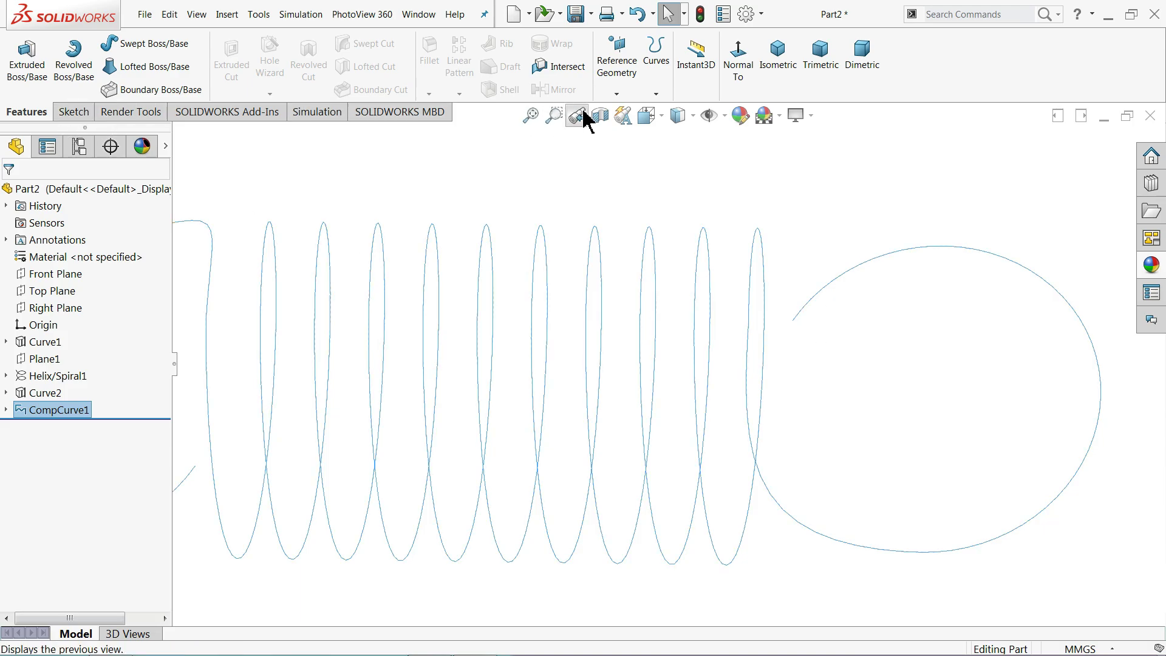
click(617, 93)
click(627, 111)
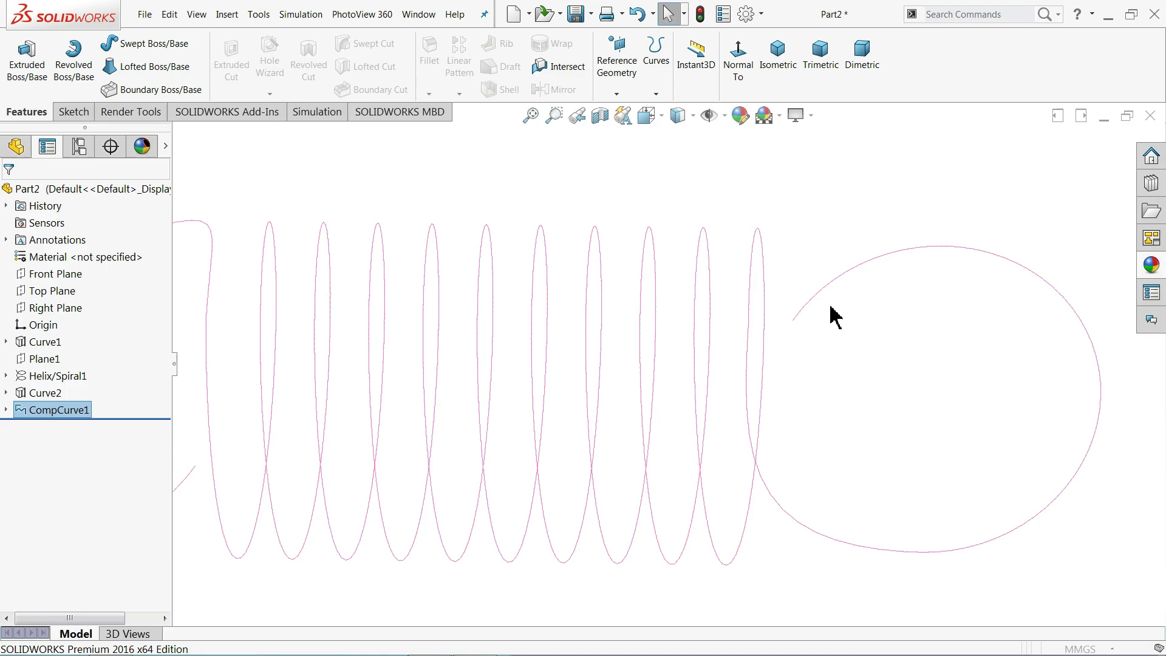
click(855, 260)
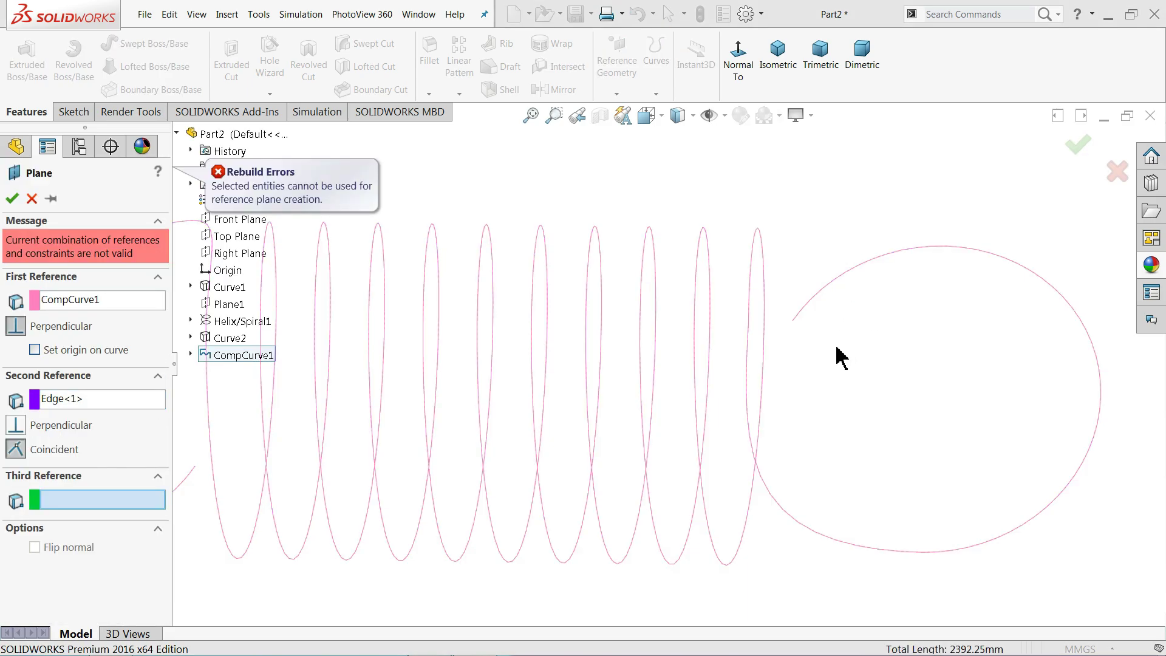
click(793, 320)
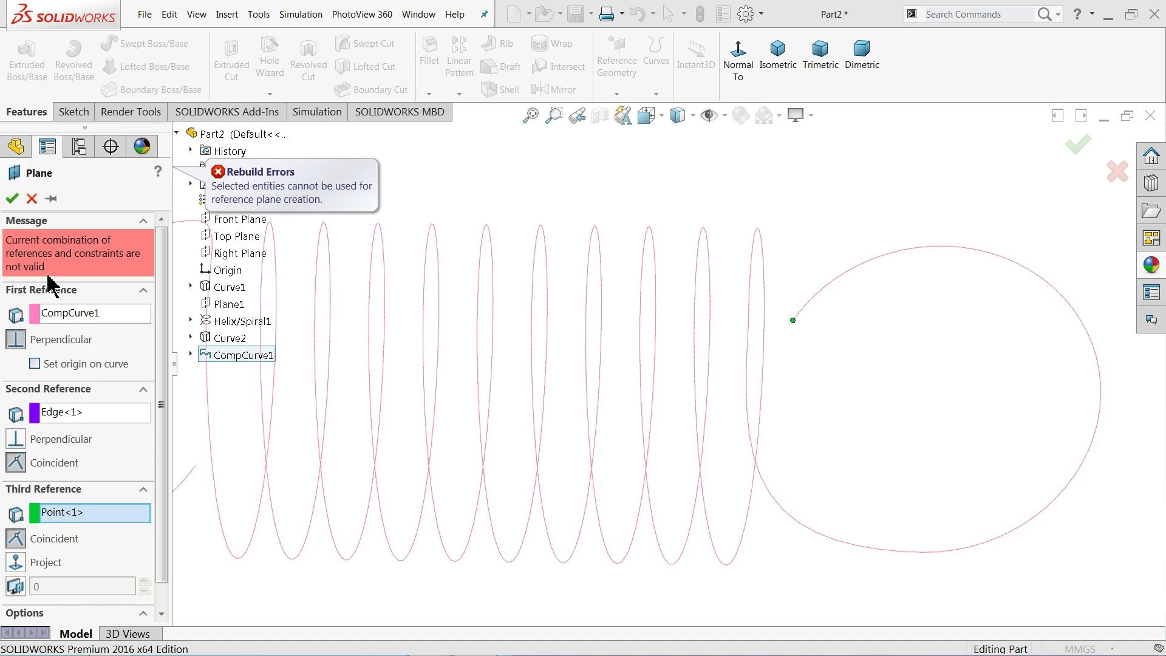
click(32, 199)
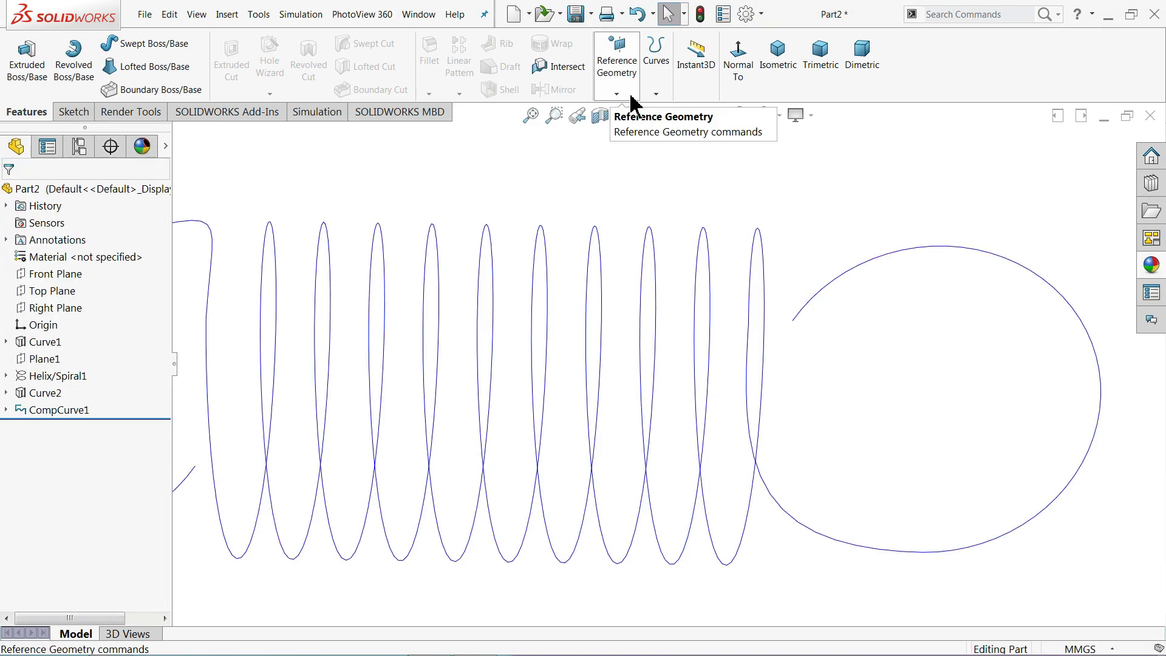
Create a reference plane perpendicular to the right hook's curve and coincident with its open endpoint
click(630, 96)
click(631, 113)
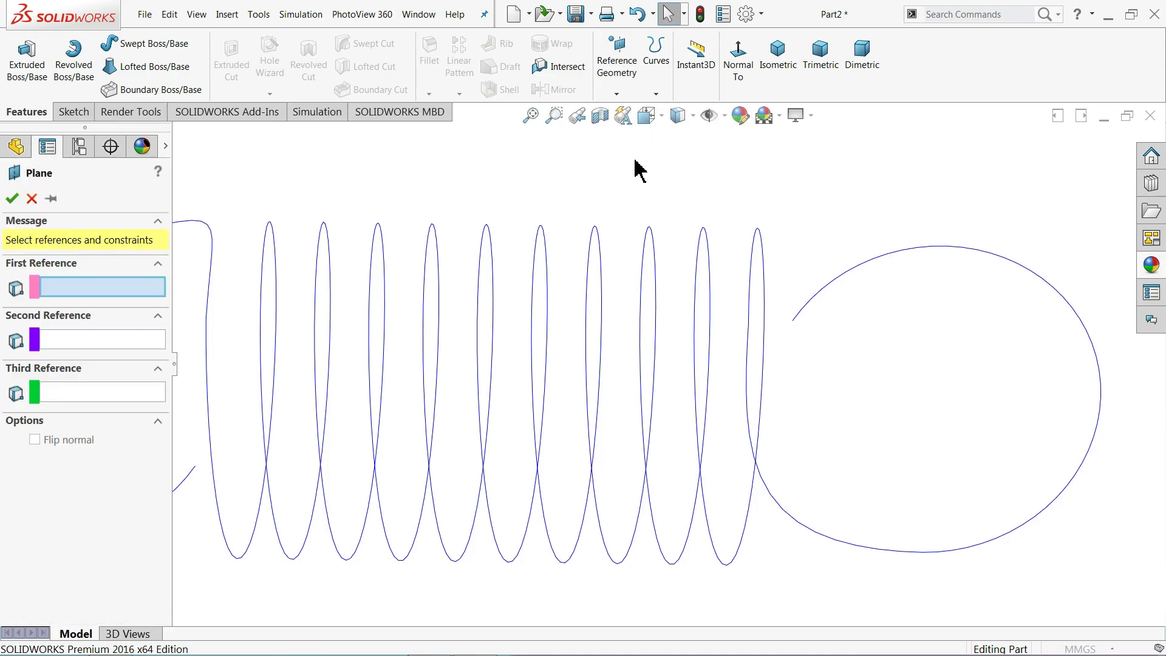
click(817, 309)
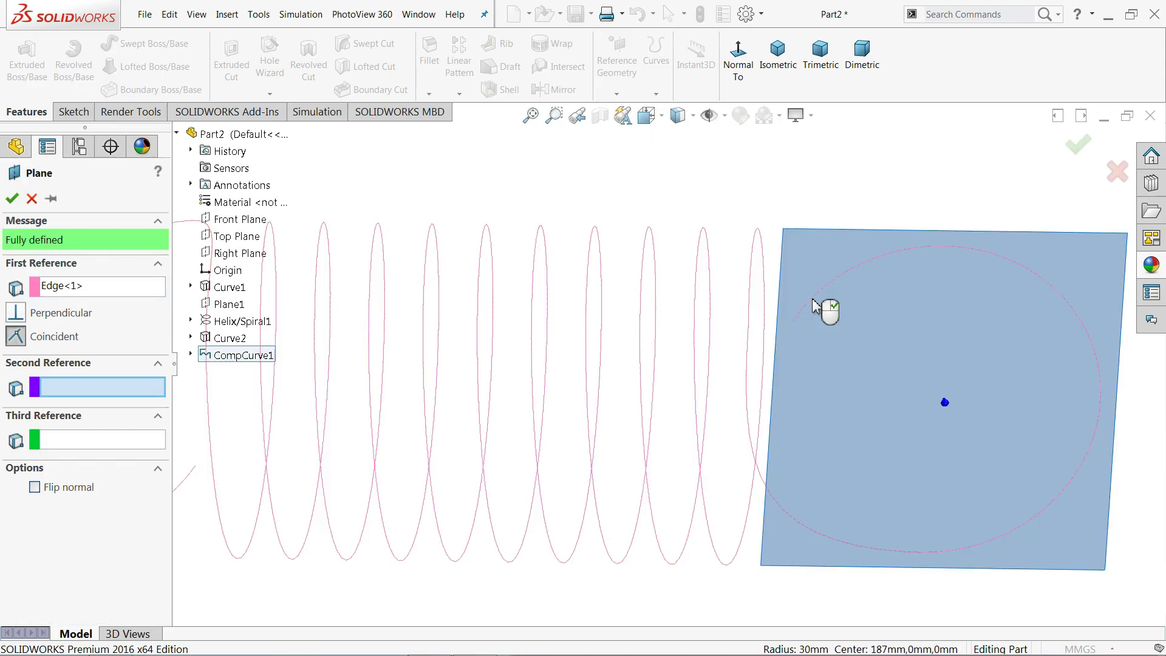
click(792, 322)
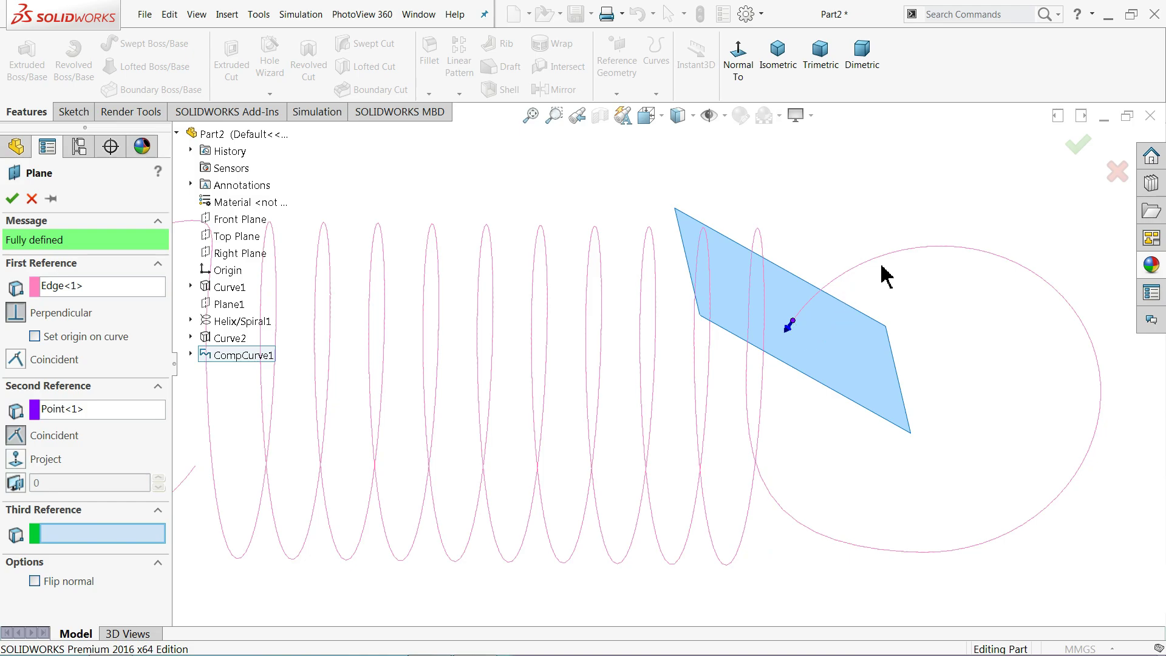
click(12, 198)
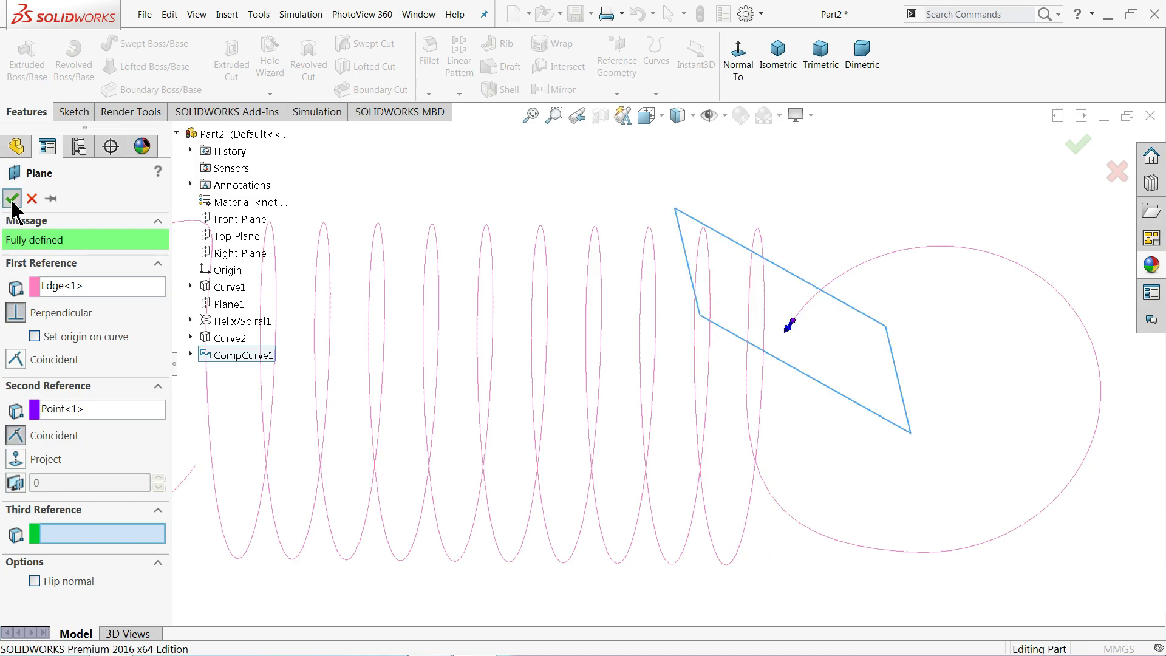
Start a sketch on the new plane and draw a circle about 9.65 mm in diameter beside the right hook's open end
middle_drag(765, 398, 756, 408)
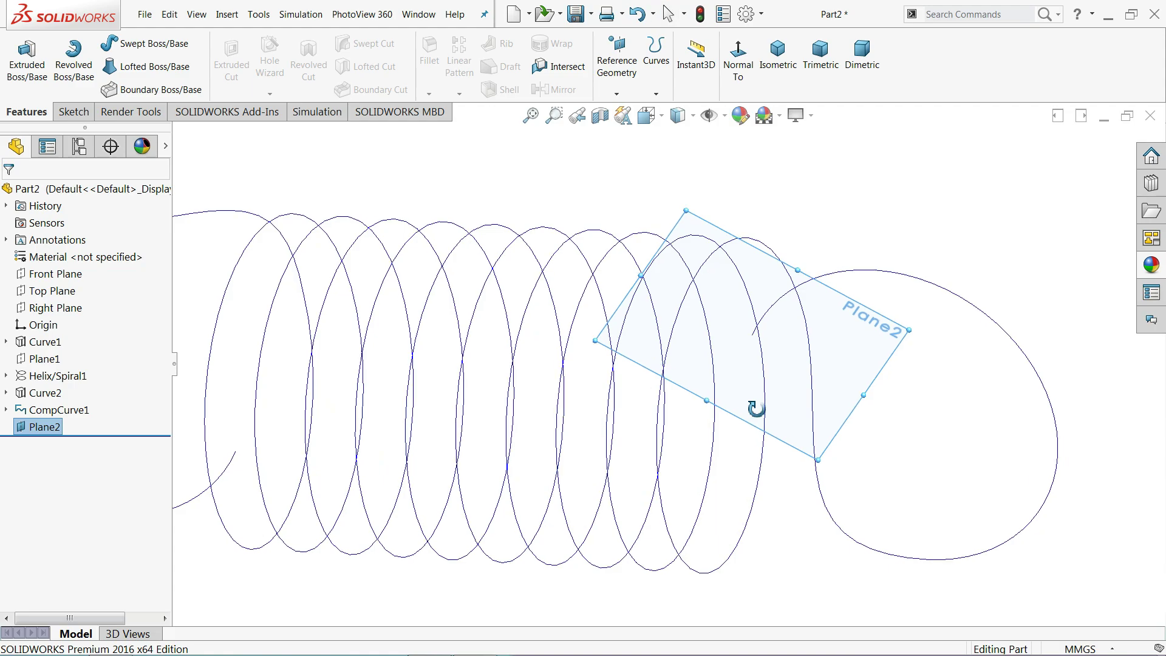
click(72, 112)
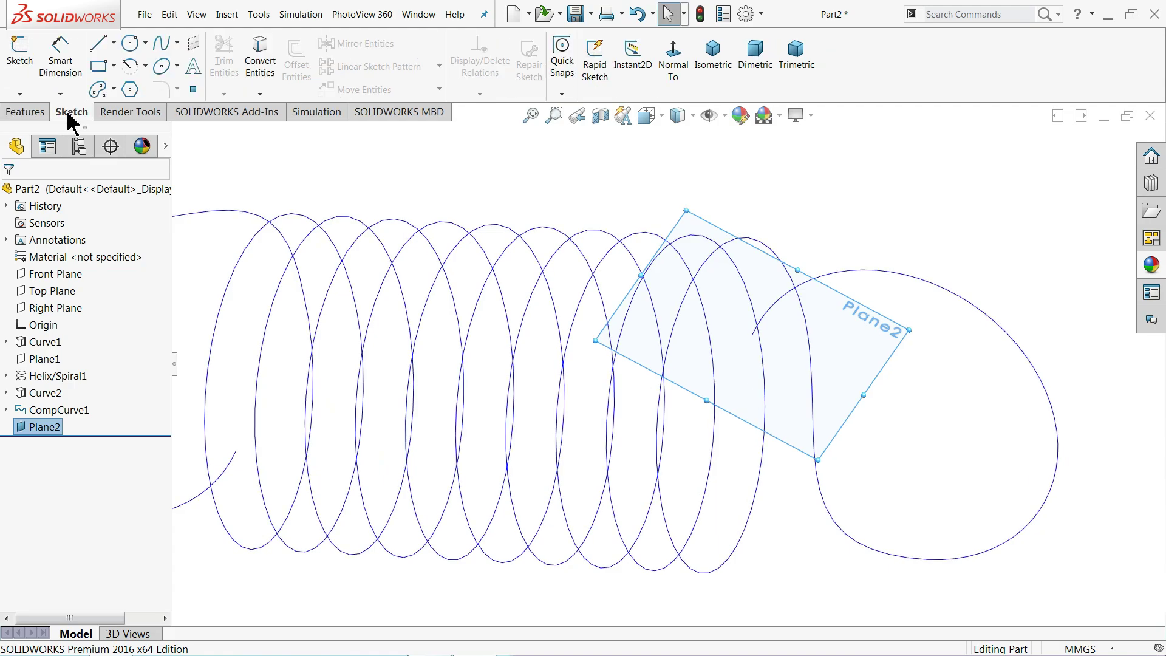
click(20, 68)
click(129, 43)
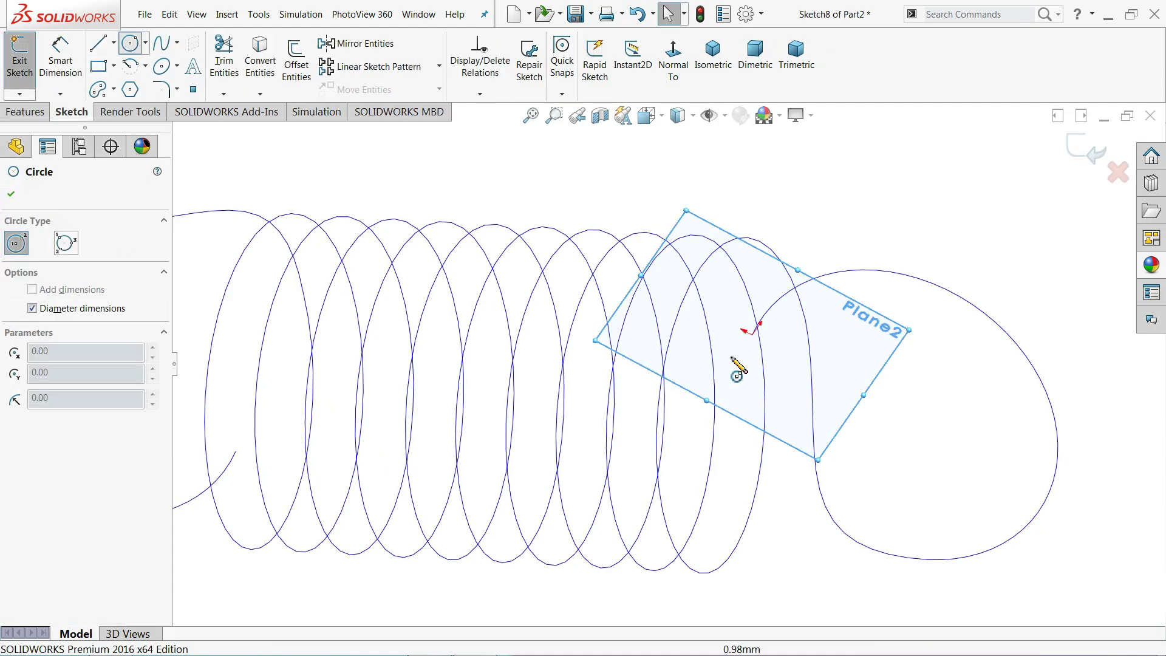
scroll(732, 358, down, 4)
click(781, 335)
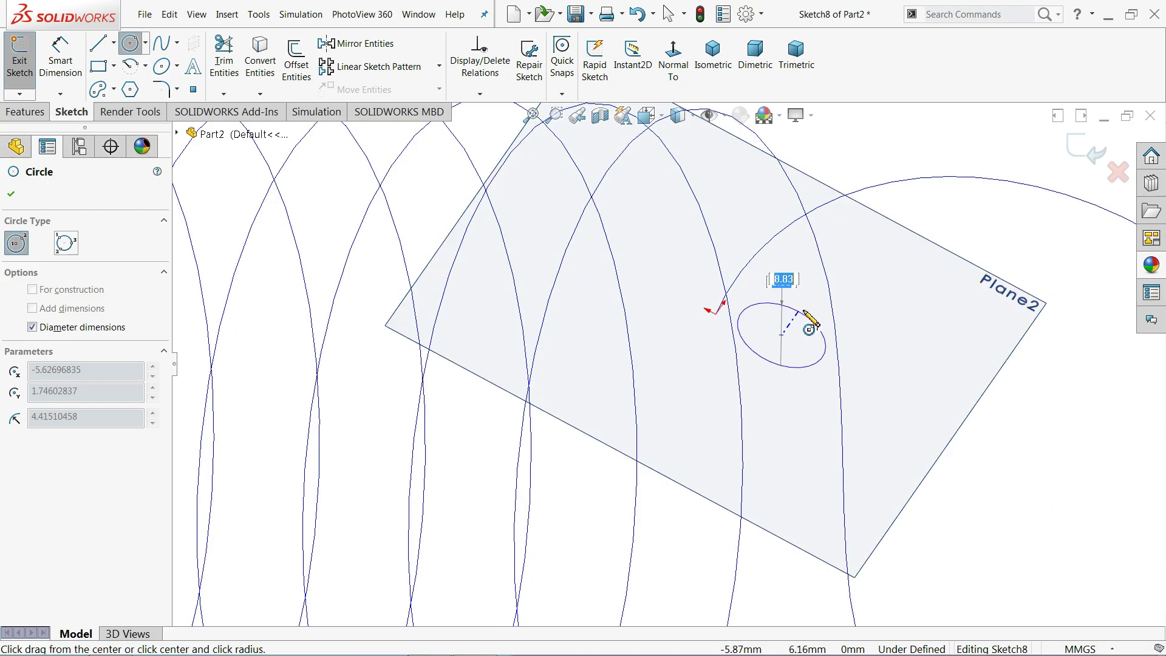
click(809, 329)
key(Escape)
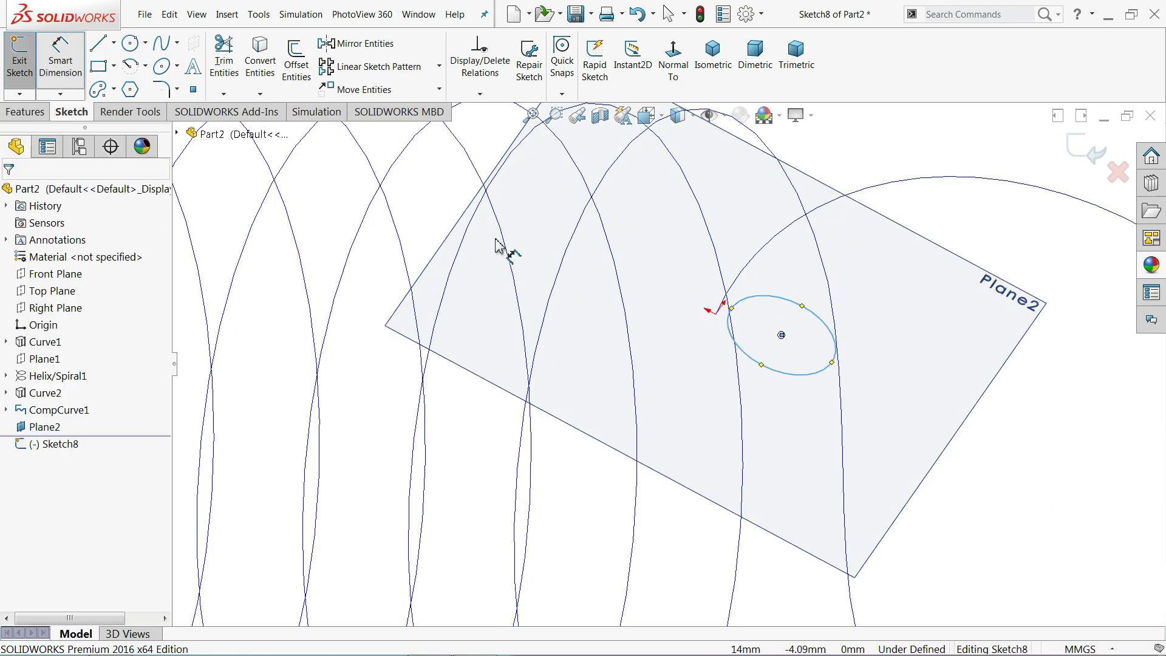
Dimension the circle's diameter as 9 mm
click(794, 377)
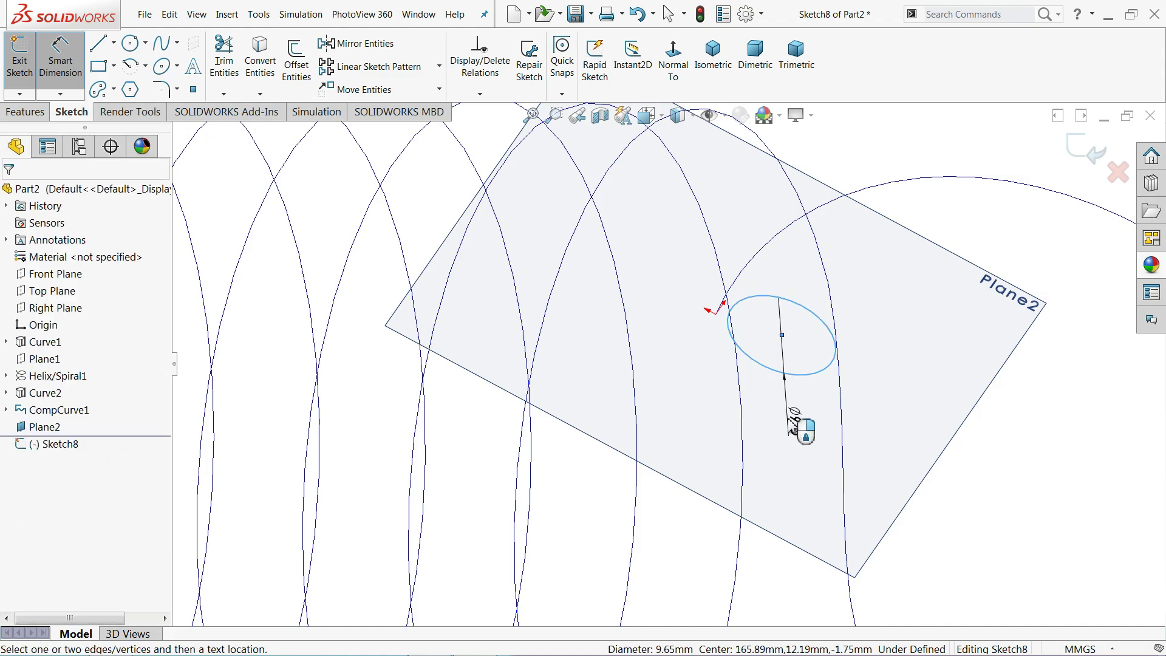
click(796, 427)
text(9)
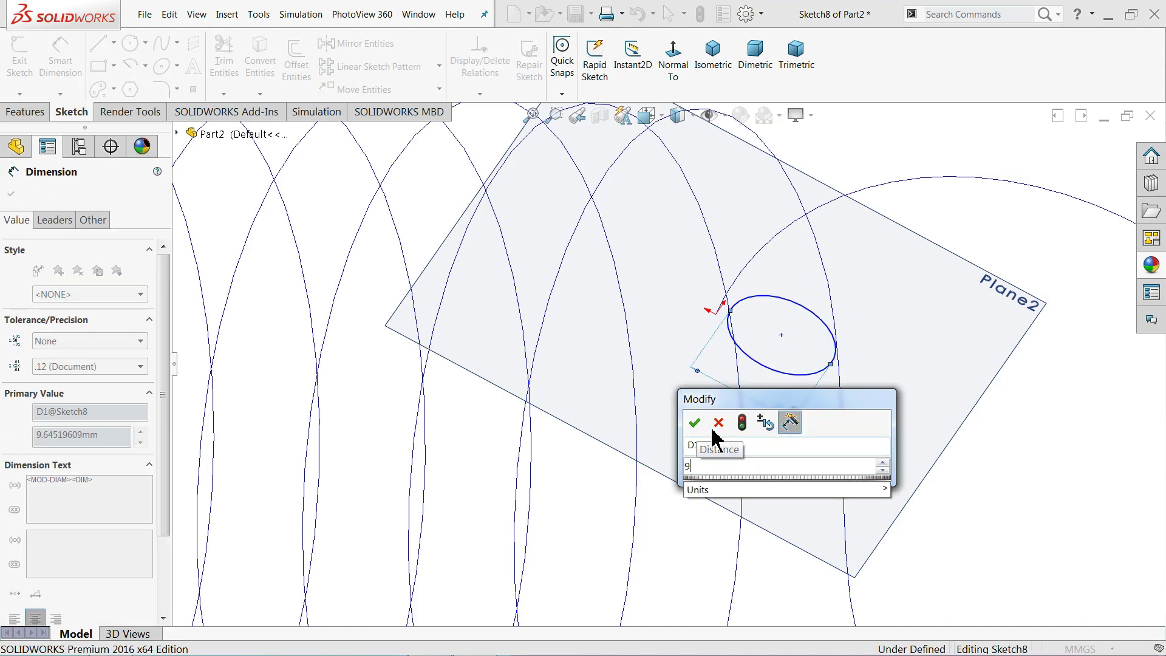
click(695, 423)
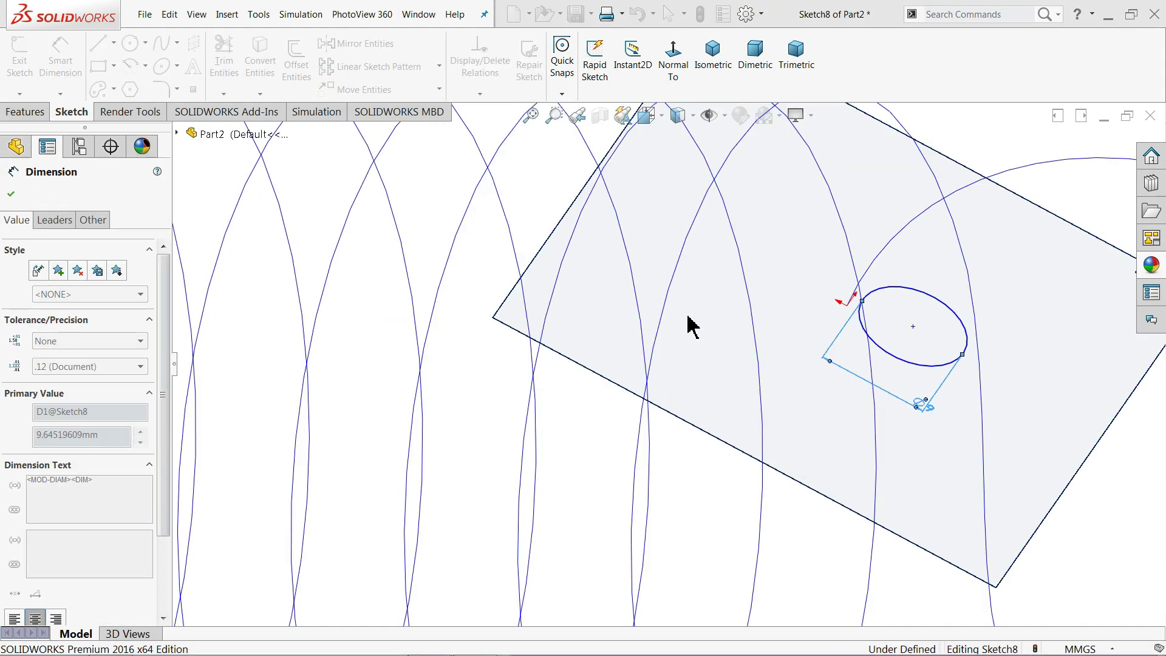
right_click(584, 311)
click(617, 351)
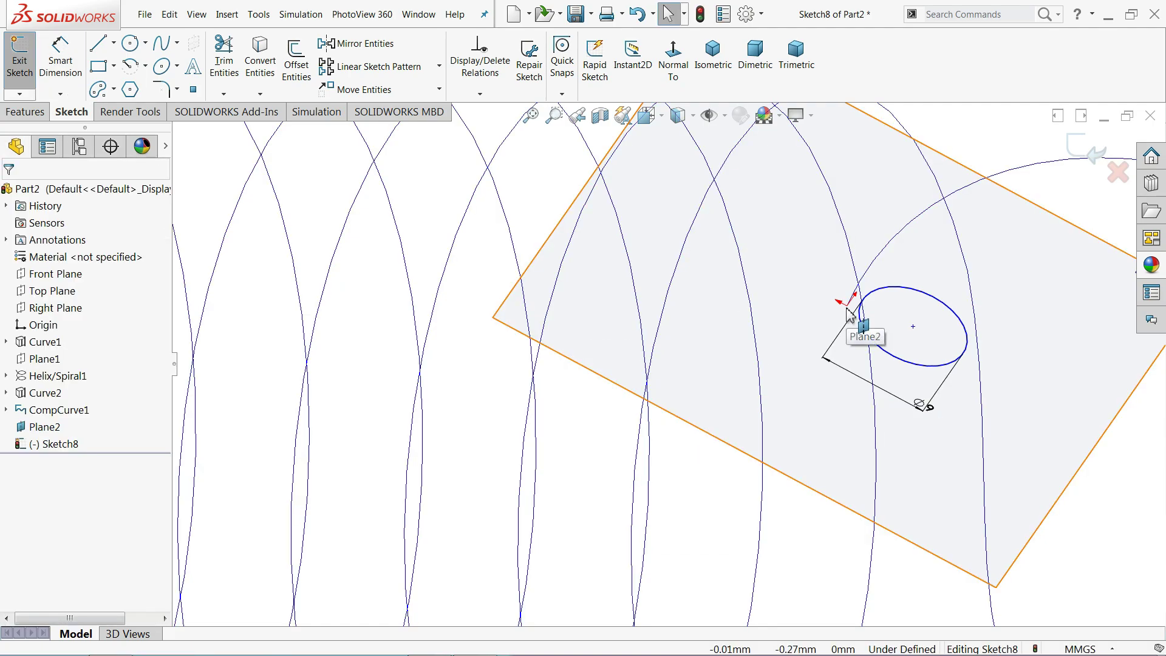
click(912, 327)
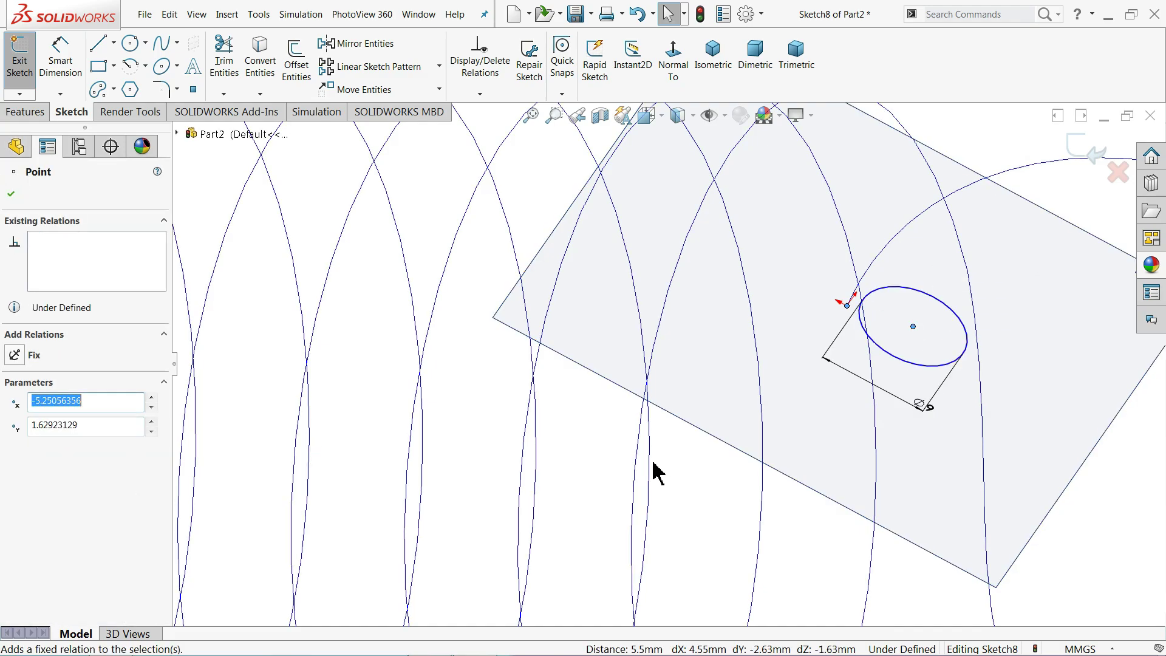
scroll(668, 465, up, 4)
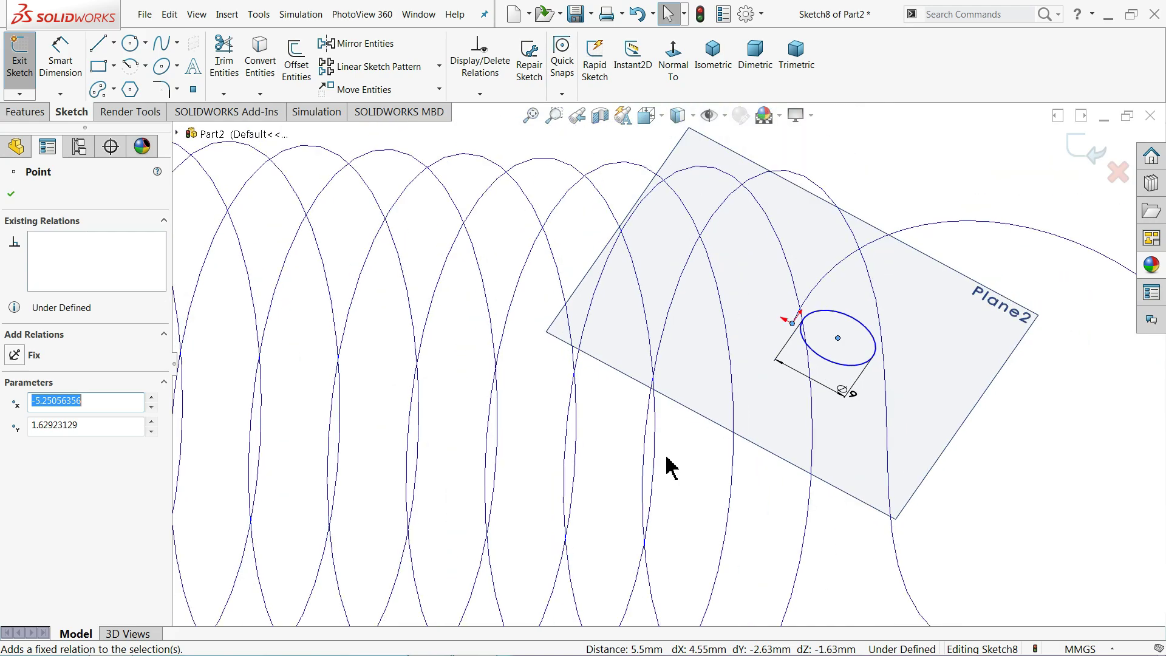
click(876, 205)
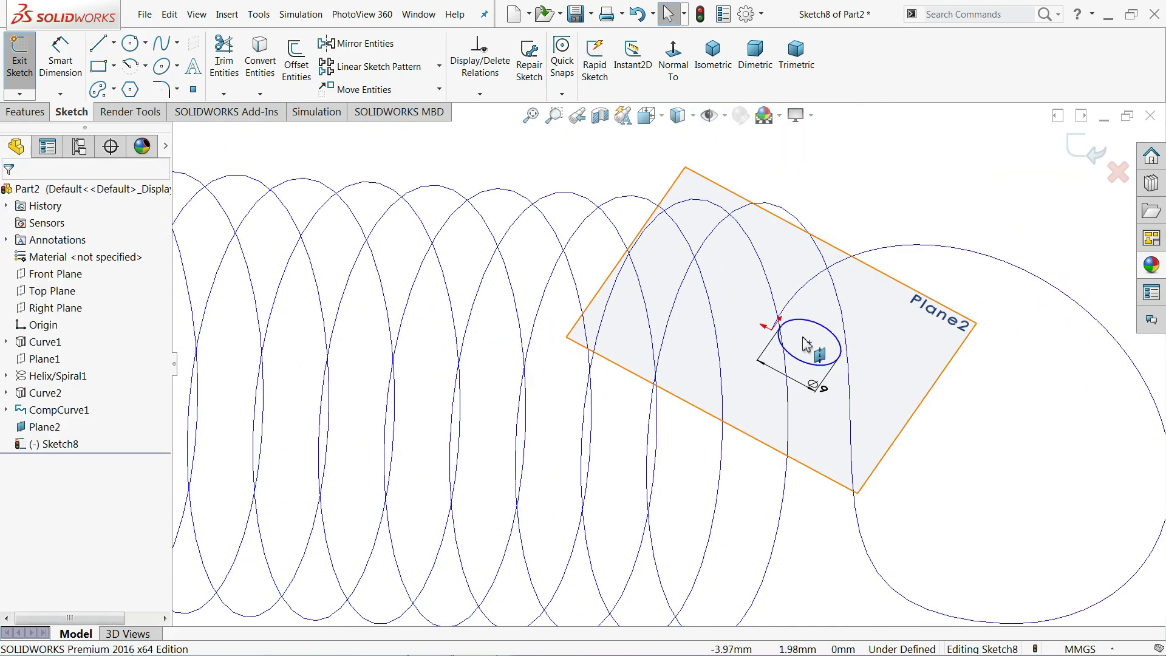
Add a pierce relation between the 9 mm circle's centre and the composite curve, and finish the sketch
click(788, 308)
ctrl+click(813, 346)
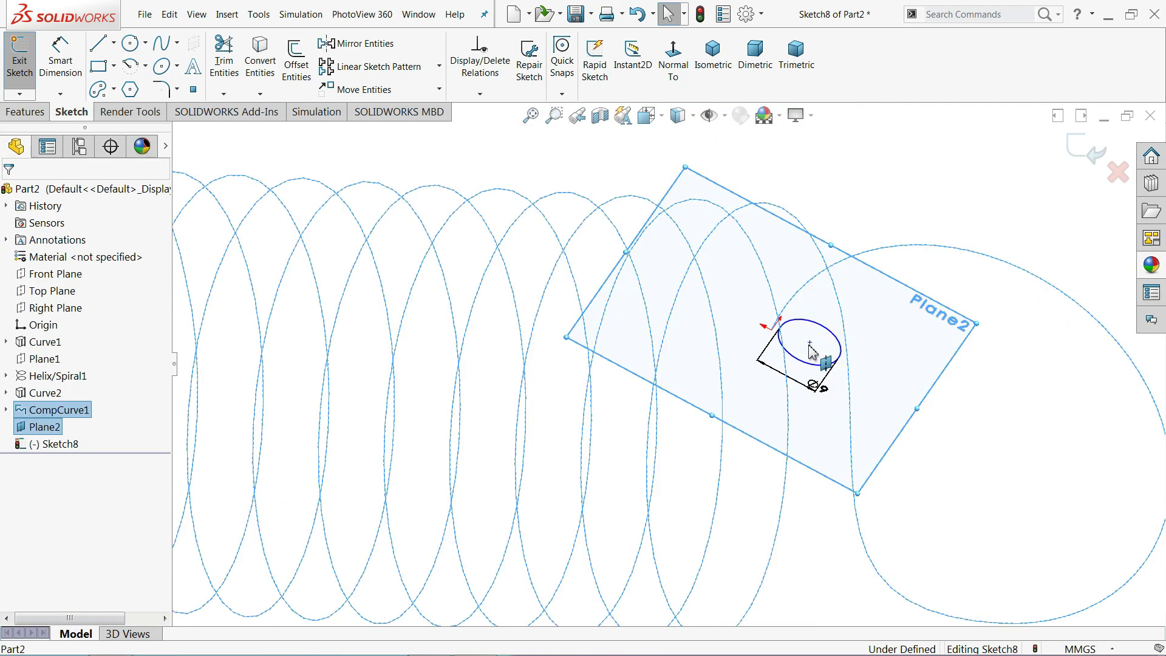
ctrl+click(810, 343)
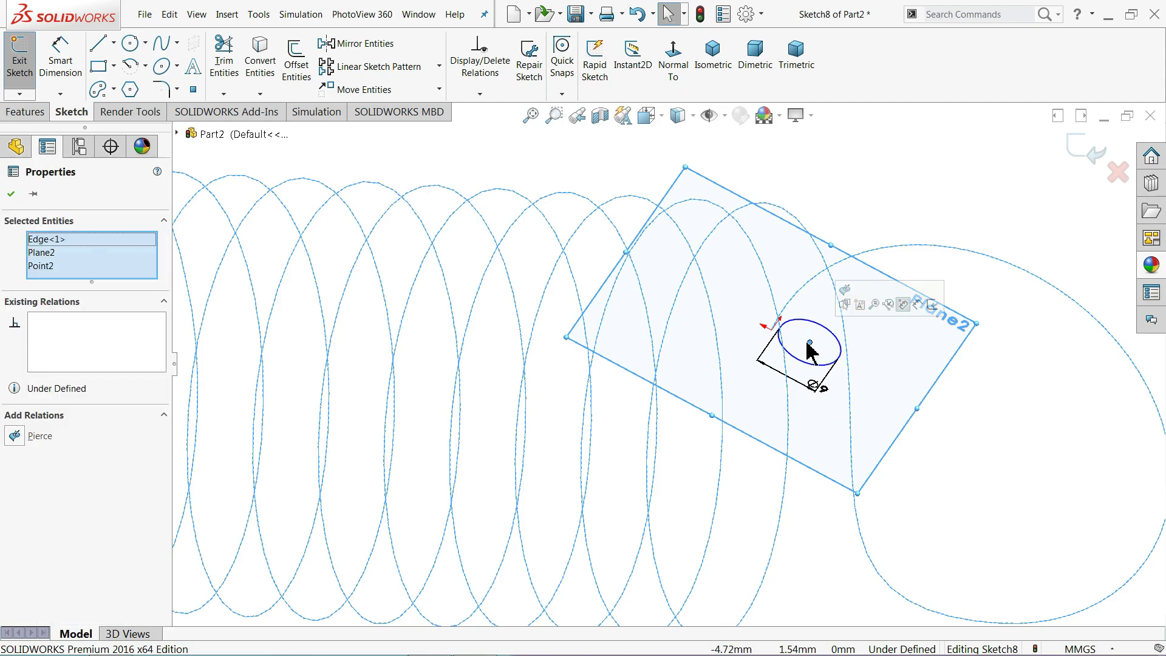
click(844, 290)
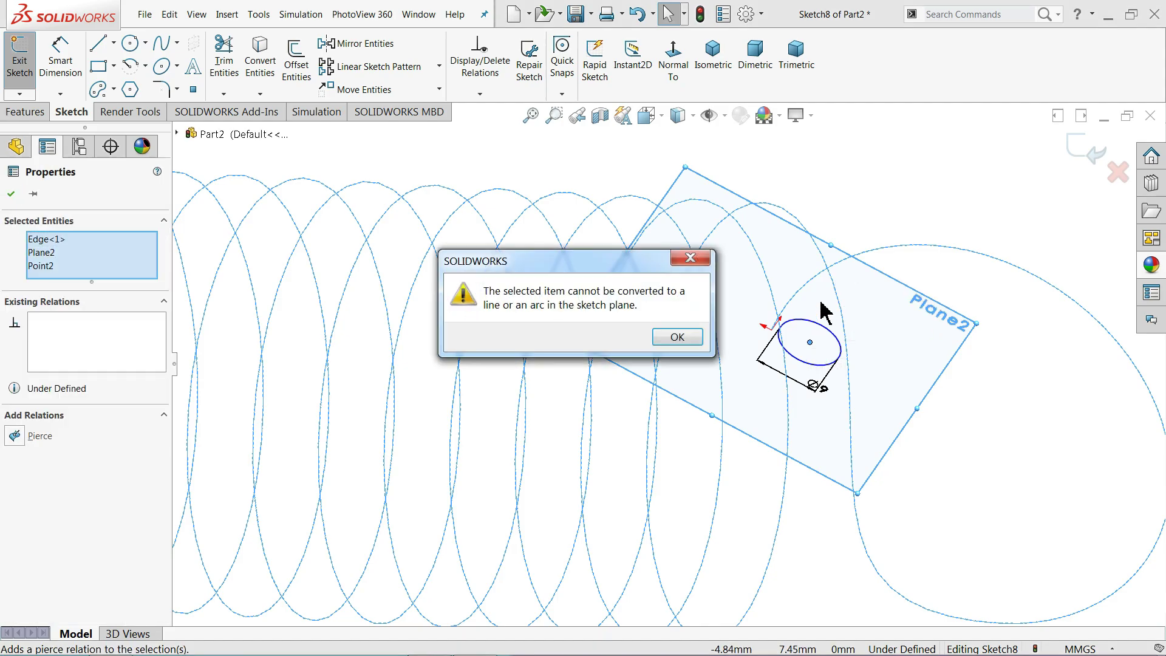
key(Return)
scroll(825, 322, down, 3)
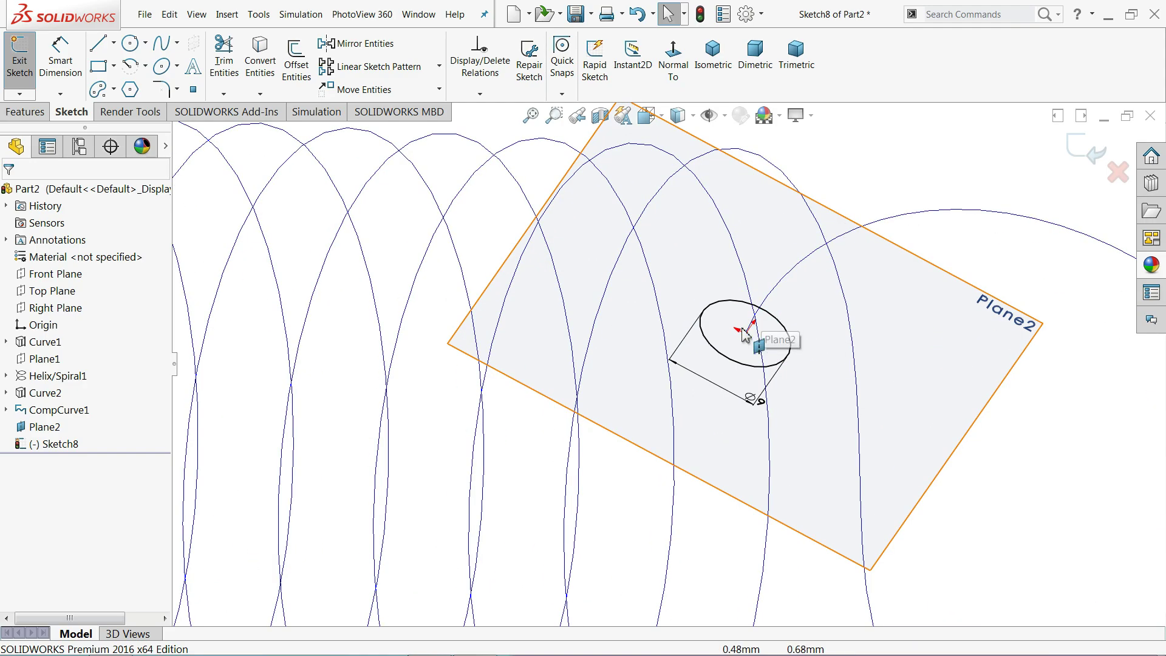
scroll(770, 376, up, 2)
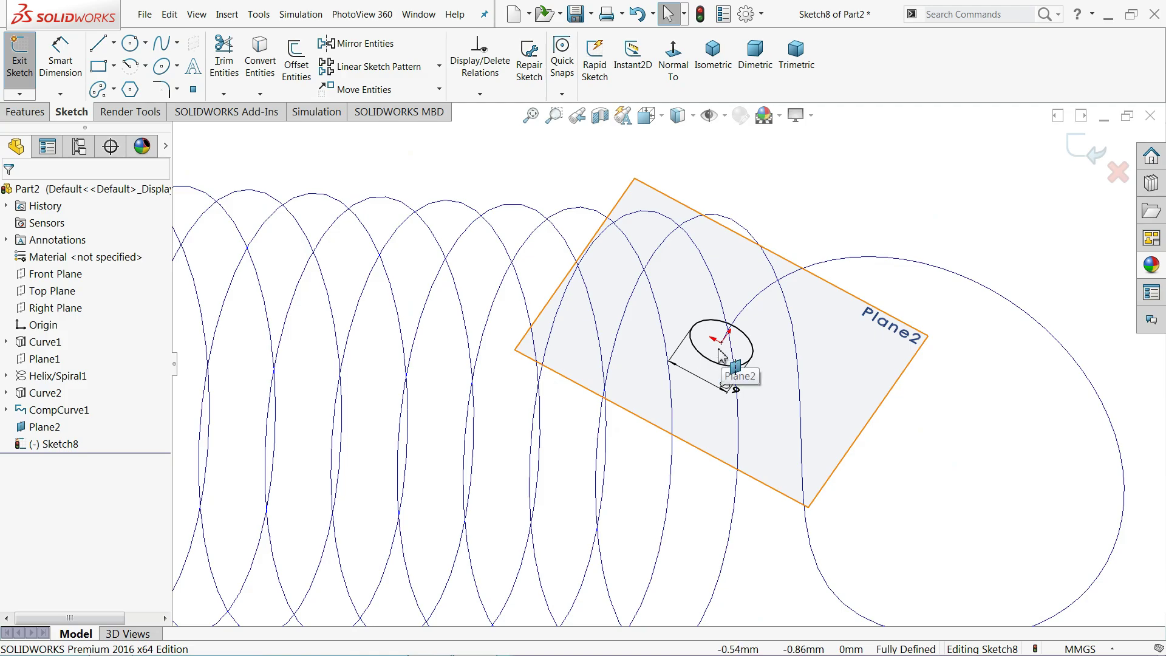
click(1077, 150)
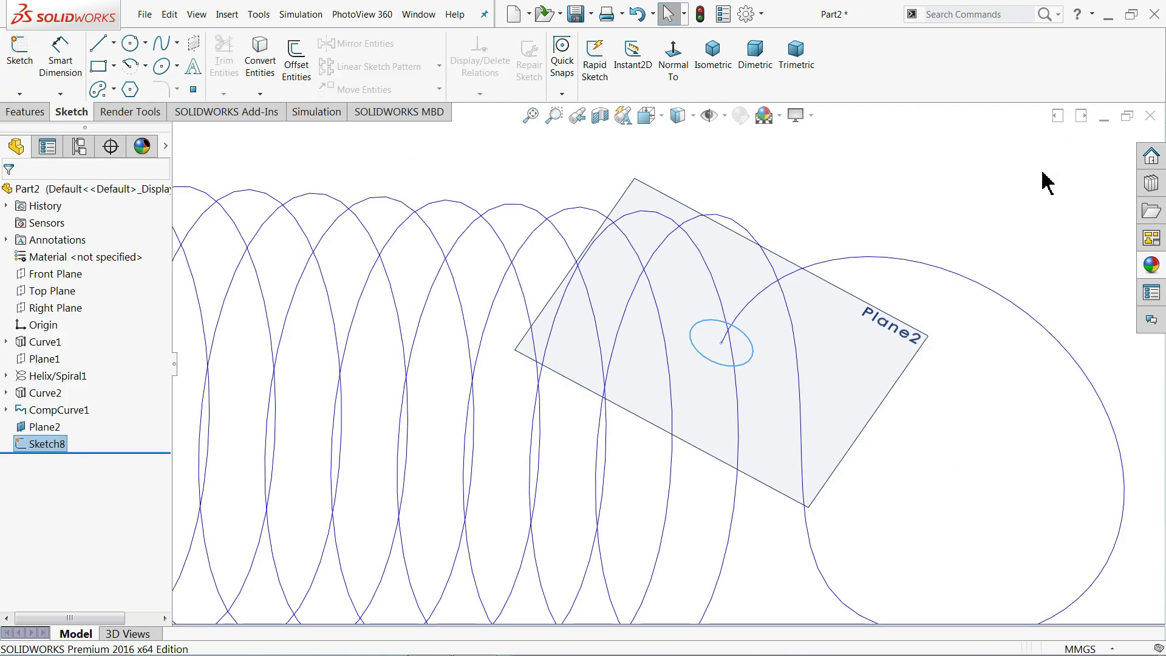
Sweep the 9 mm circle sketch as a solid along the composite curve CompCurve1
scroll(571, 328, up, 3)
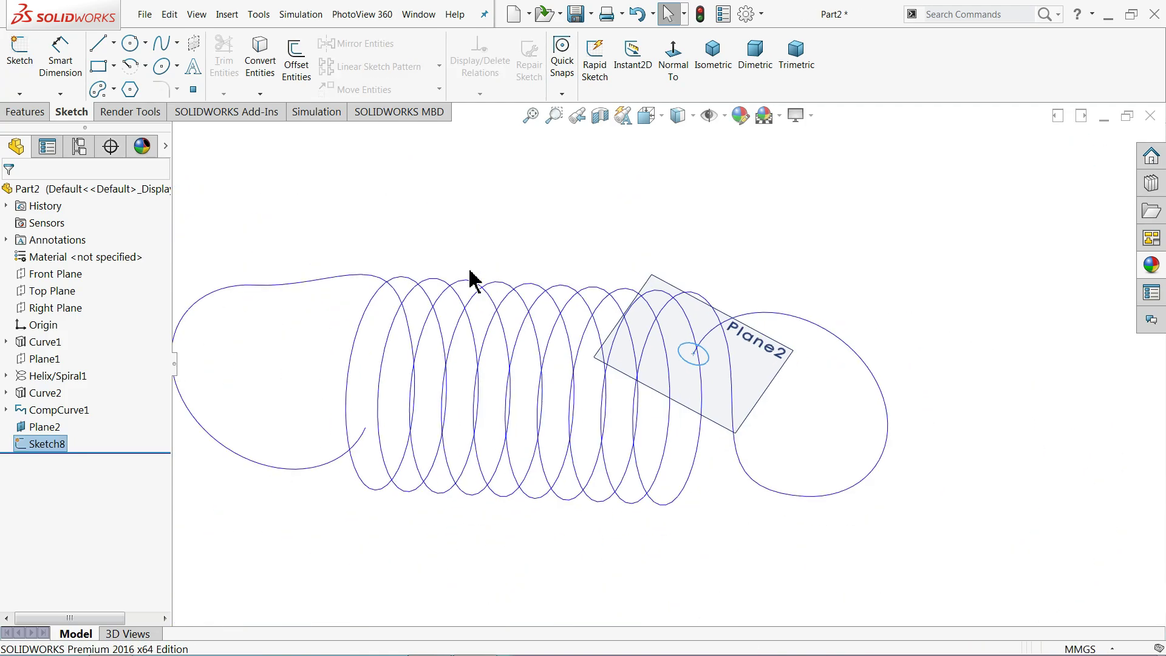
click(31, 113)
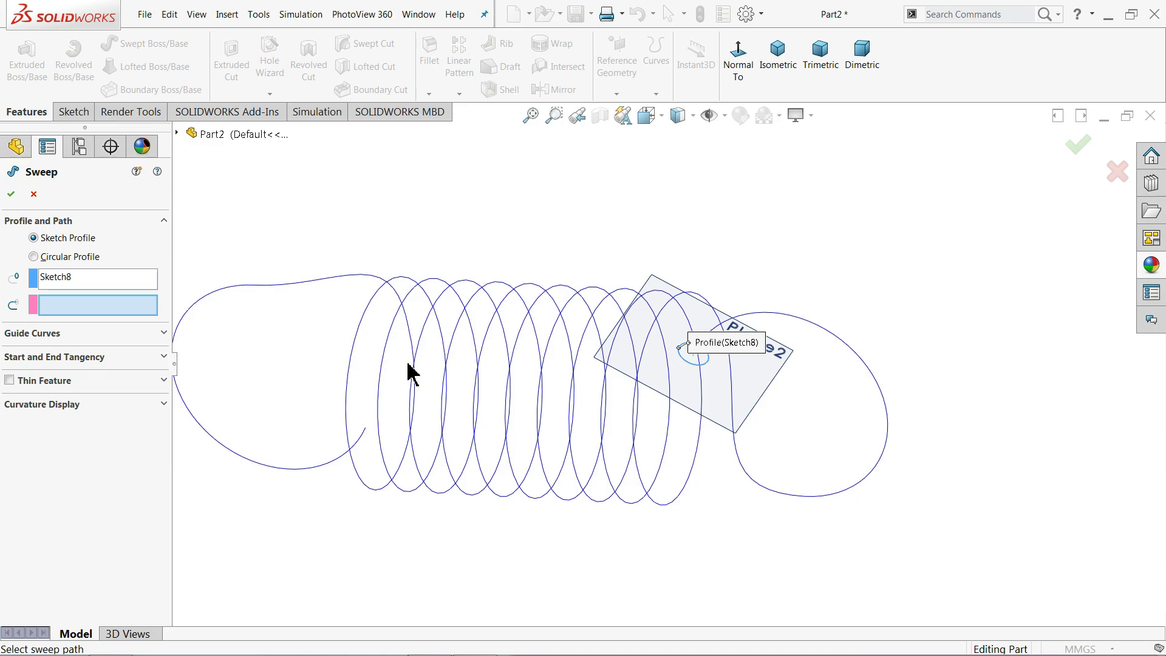
click(183, 134)
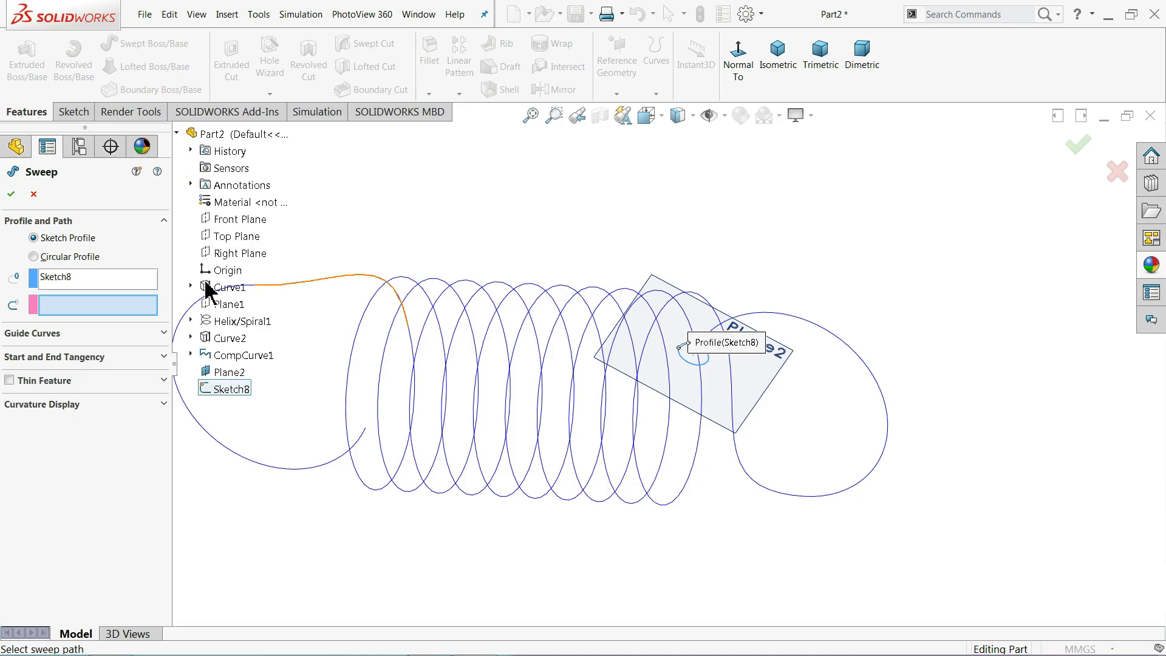
click(236, 354)
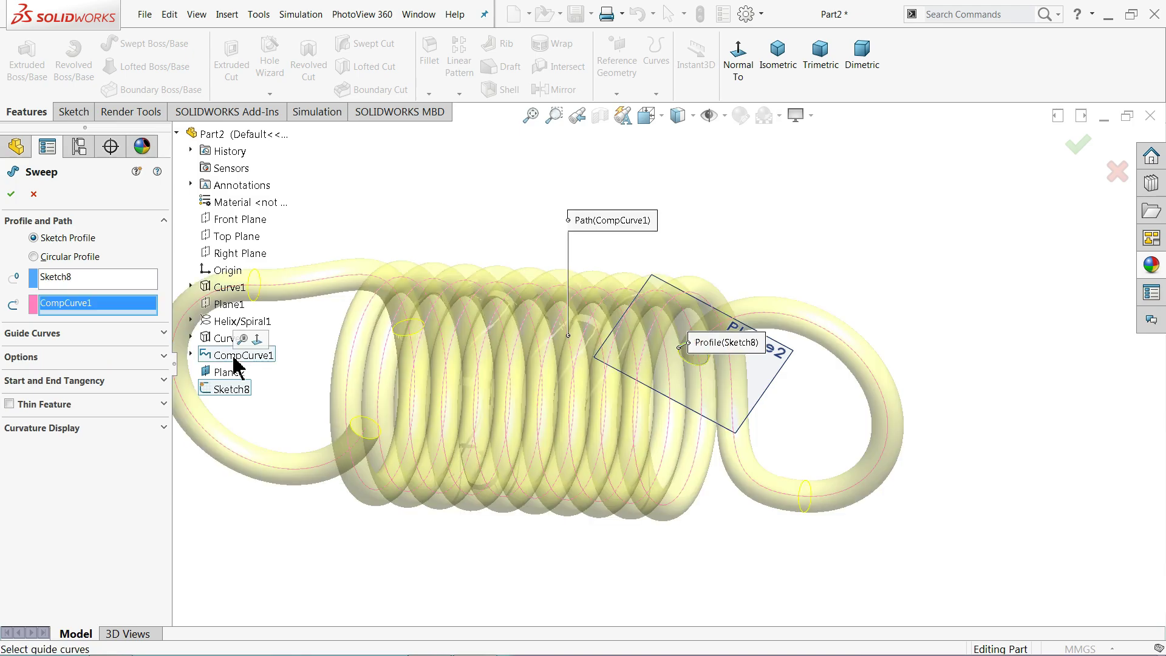
scroll(556, 395, down, 2)
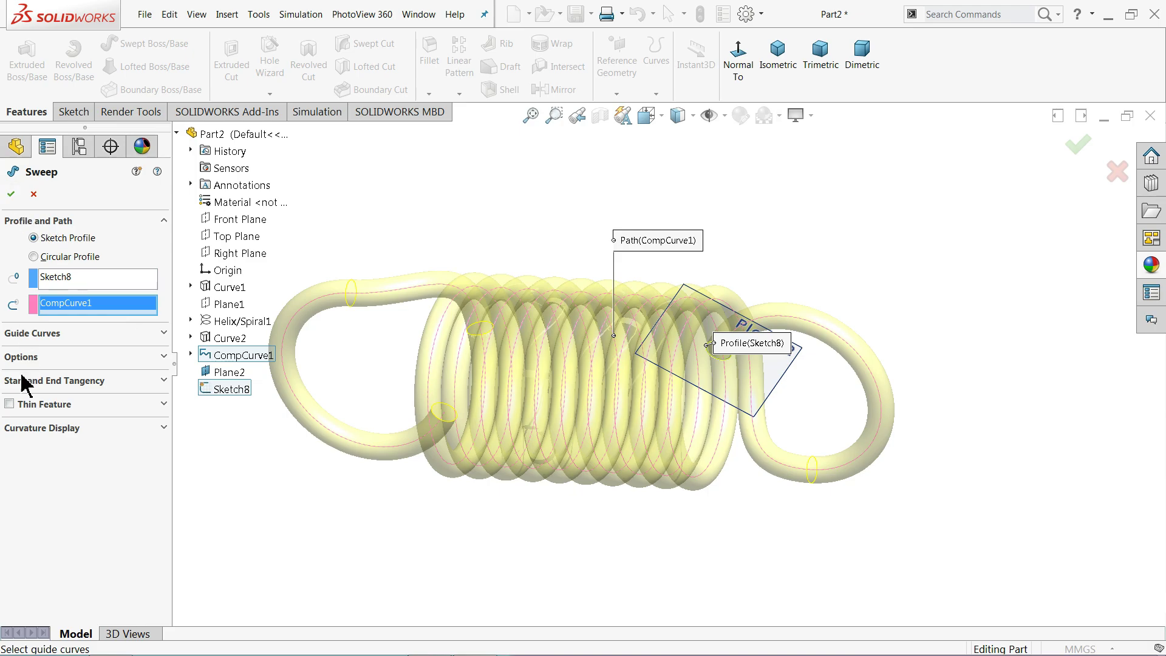
click(11, 194)
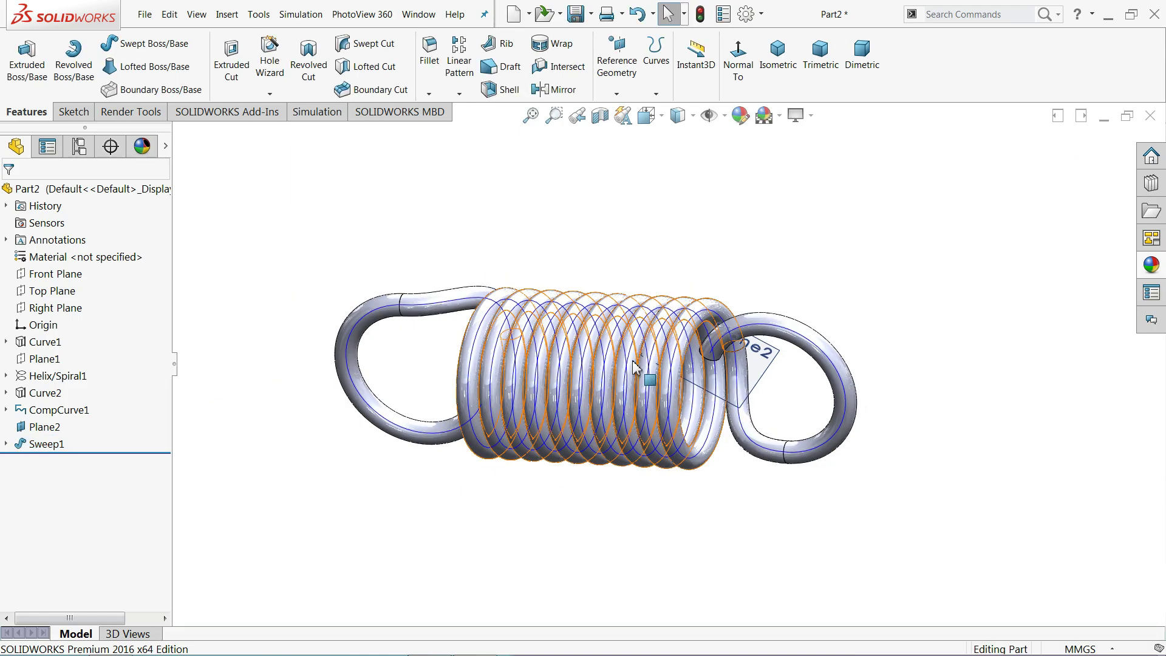
Hide the composite curve and the reference plane Plane2 so only the swept spring is displayed
scroll(619, 365, down, 2)
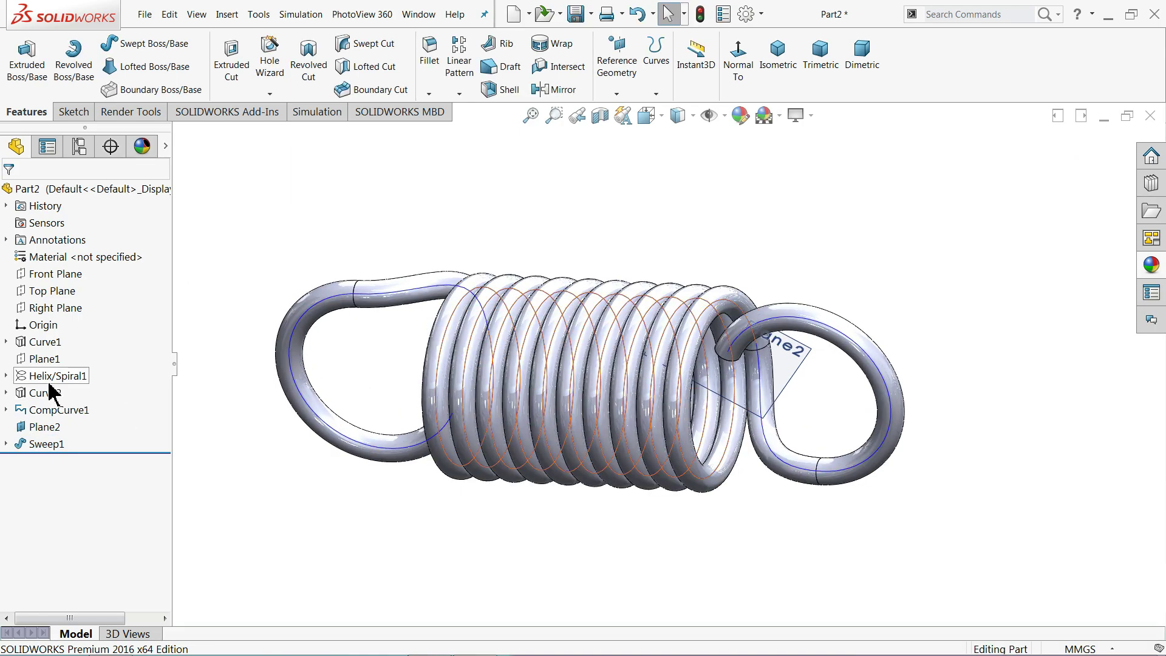
click(45, 410)
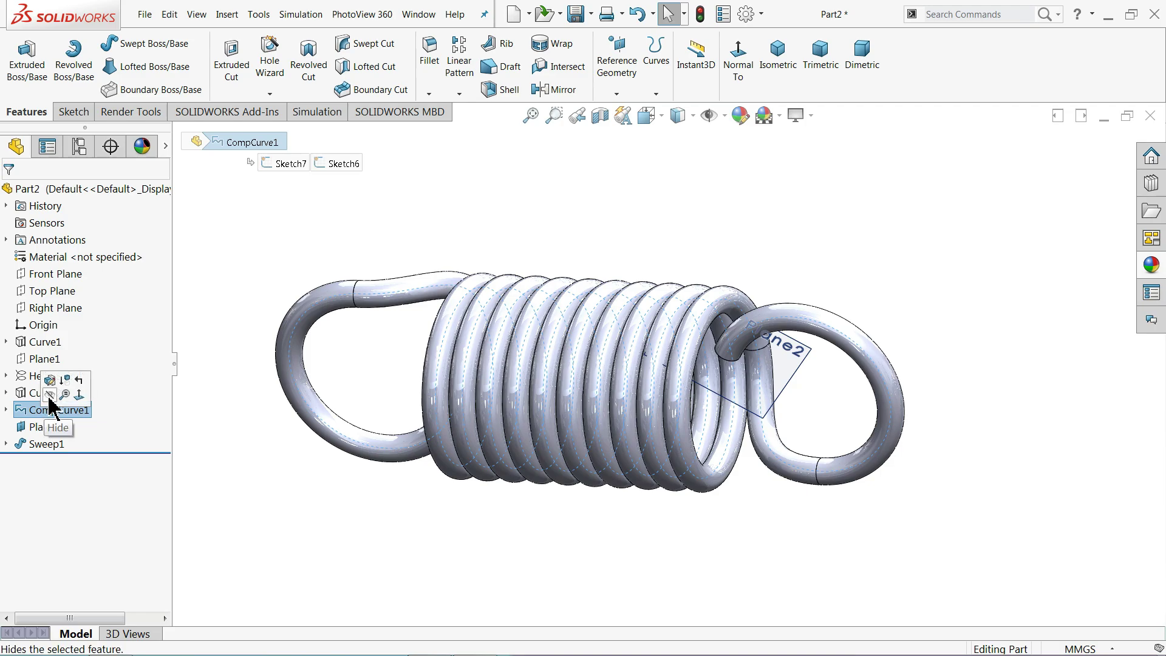
click(50, 395)
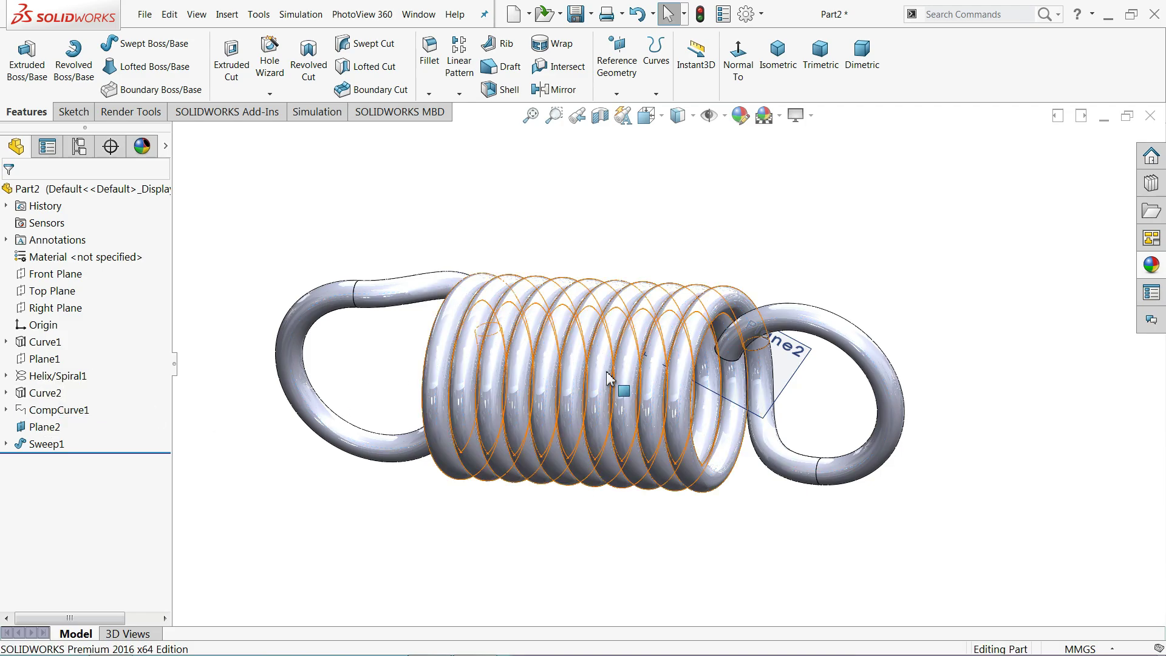
click(793, 363)
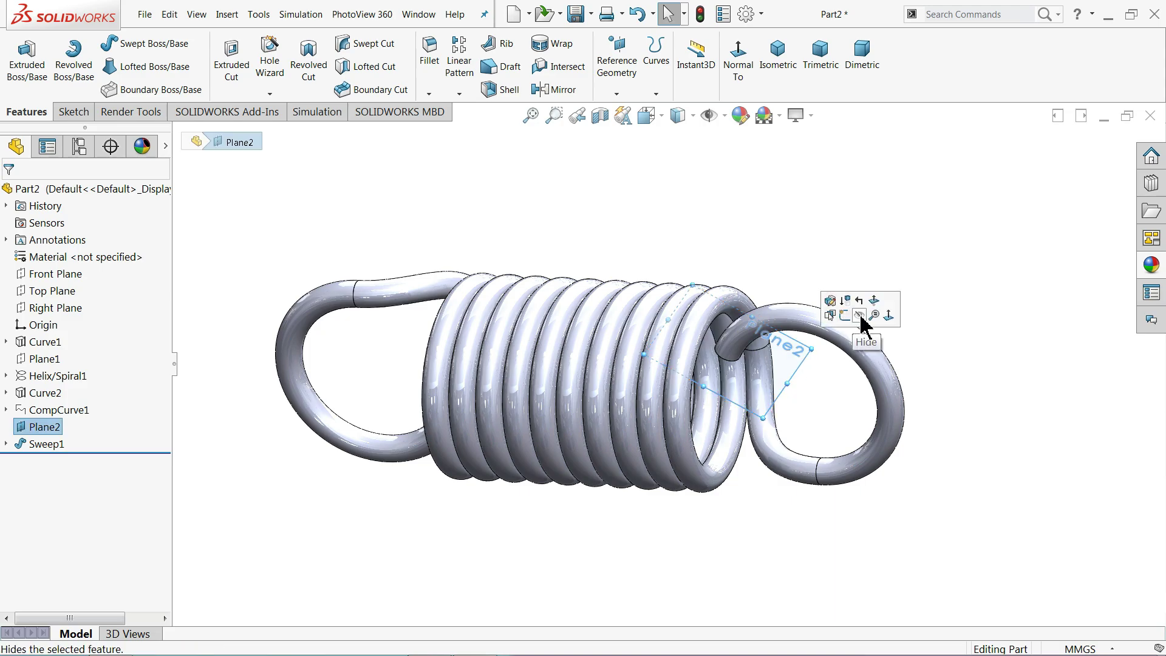
click(859, 315)
Apply the brushed bronze metal appearance to the whole spring part
middle_drag(806, 406, 811, 301)
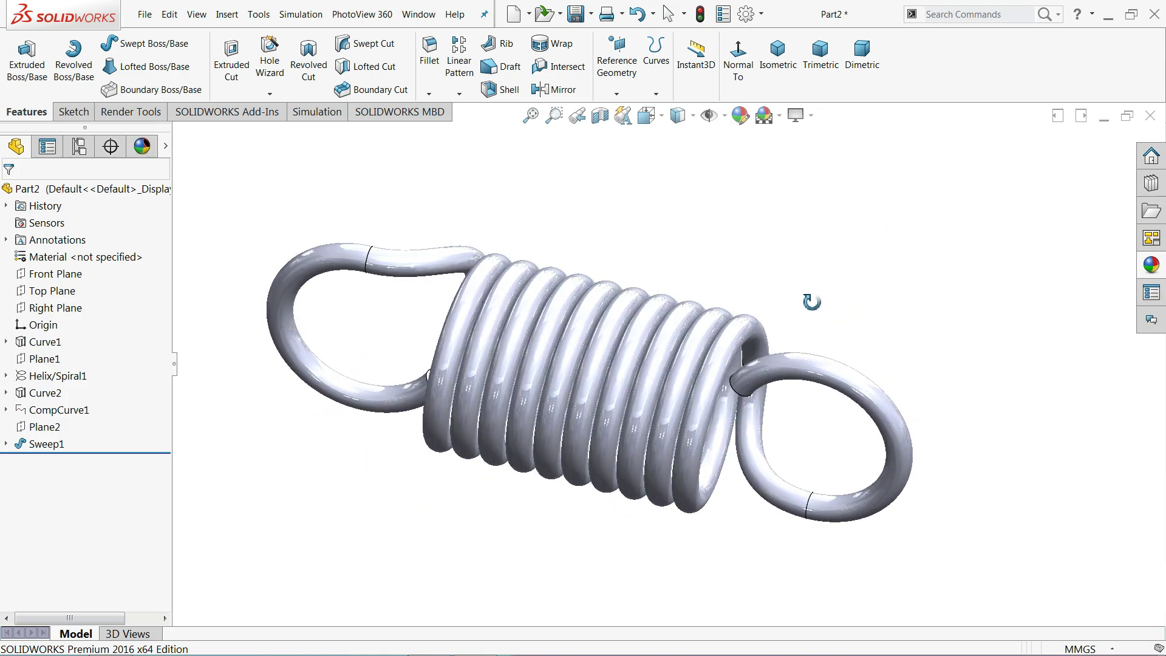
click(1151, 265)
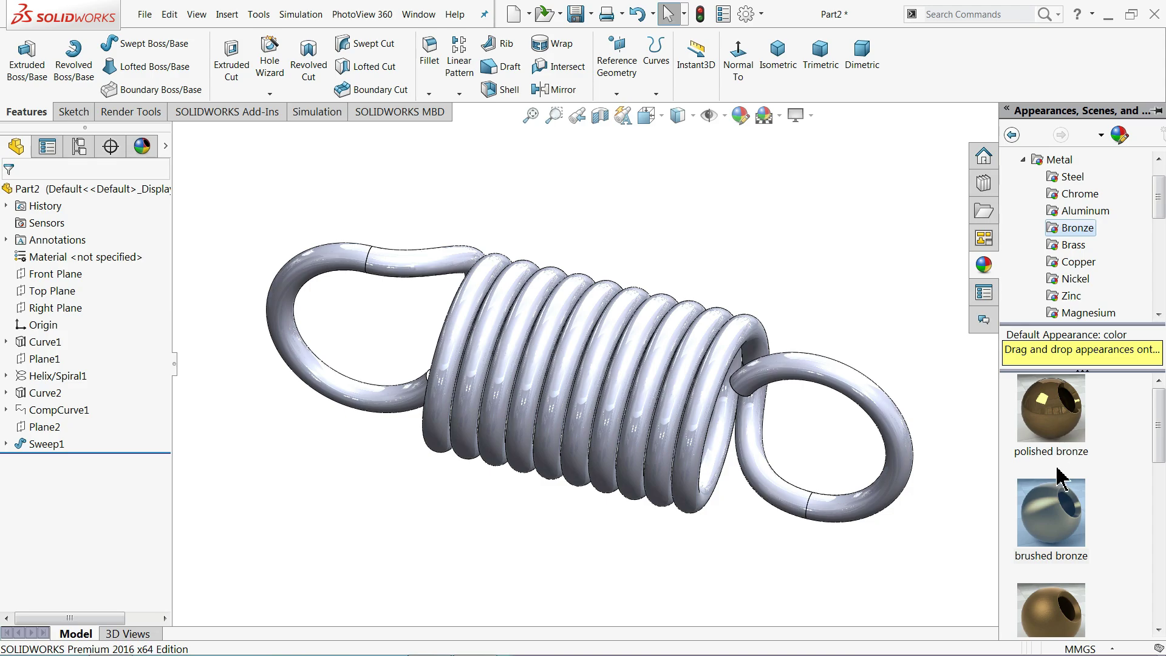
double_click(1060, 517)
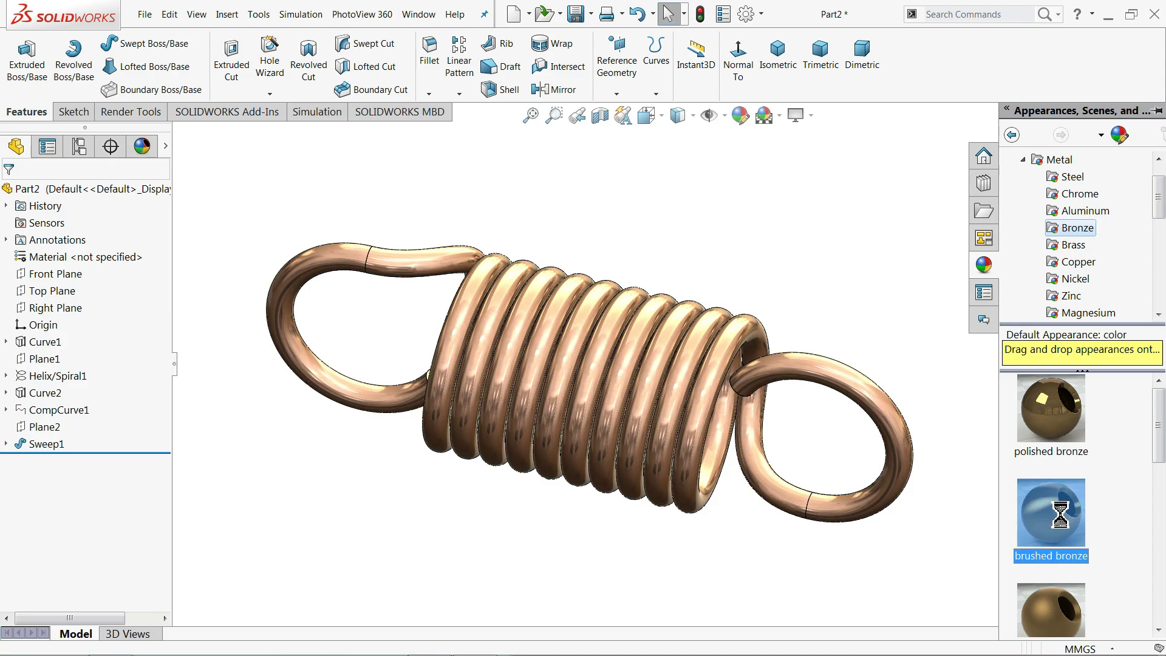
middle_drag(788, 304, 776, 281)
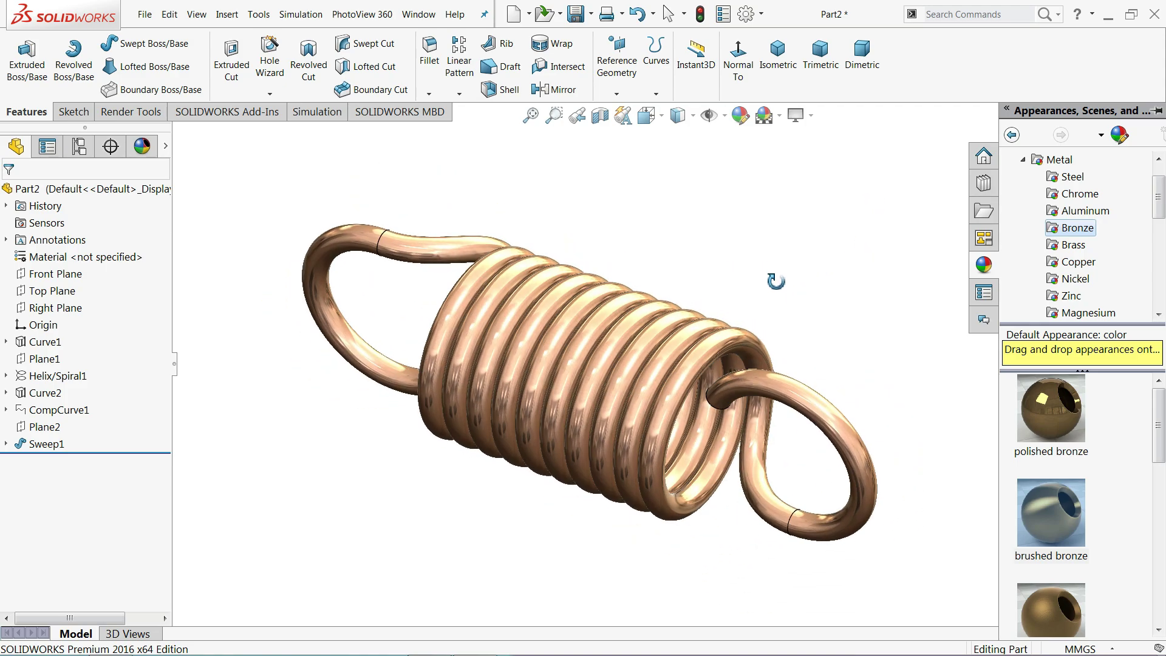
scroll(546, 424, down, 1)
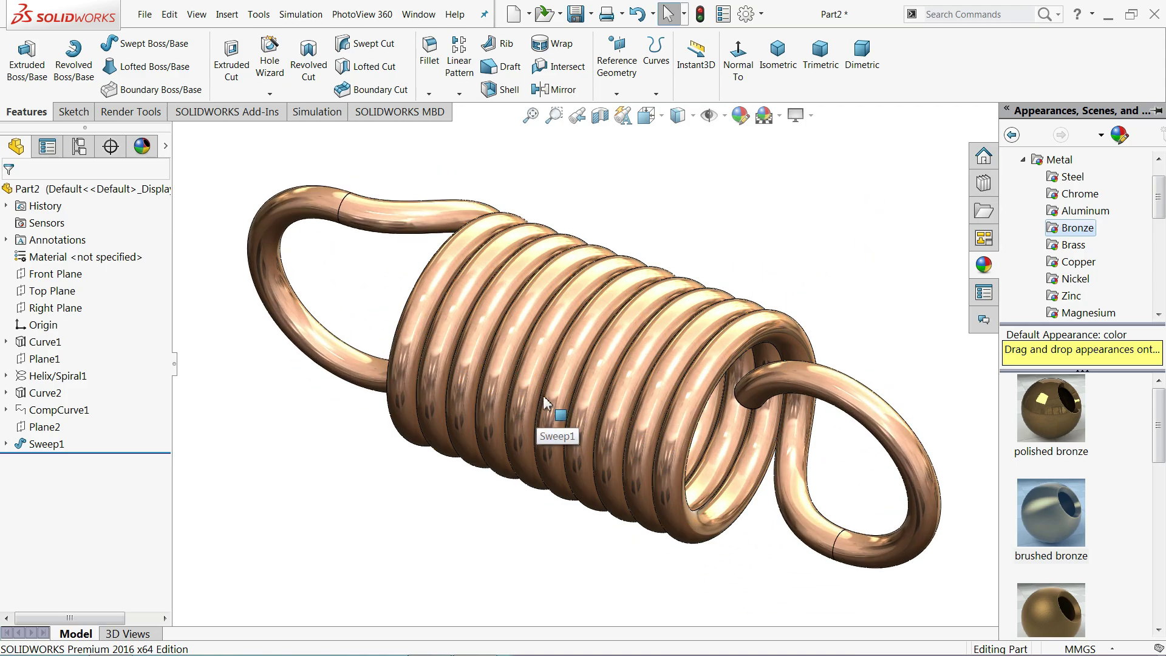
scroll(545, 370, down, 1)
middle_drag(545, 370, 573, 320)
middle_drag(651, 229, 668, 391)
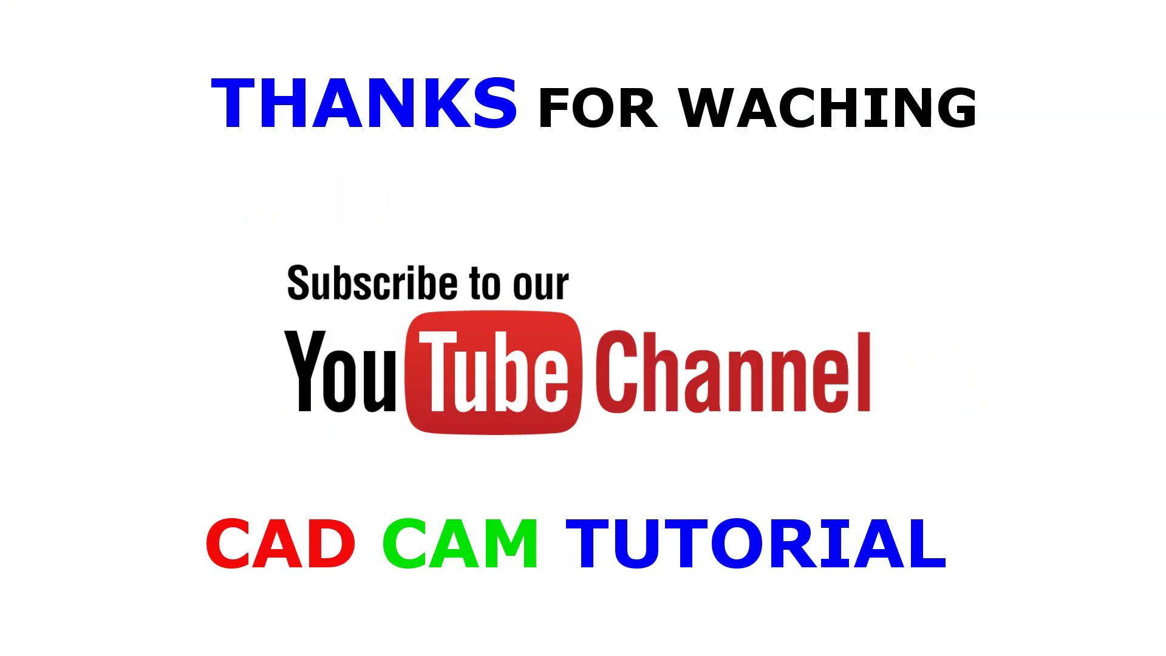